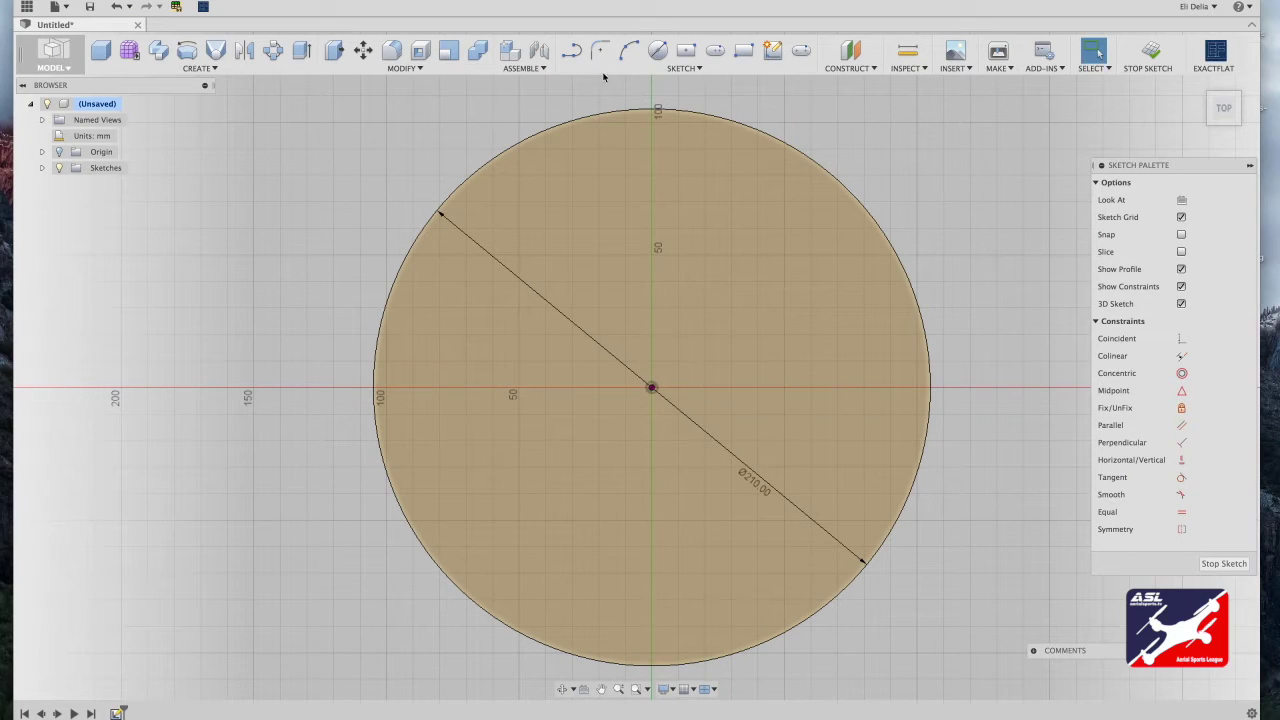
# Draw a vertical line from the circle's center to just beyond its upper edge and convert it to construction geometry
pyautogui.click(572, 52)
pyautogui.click(651, 387)
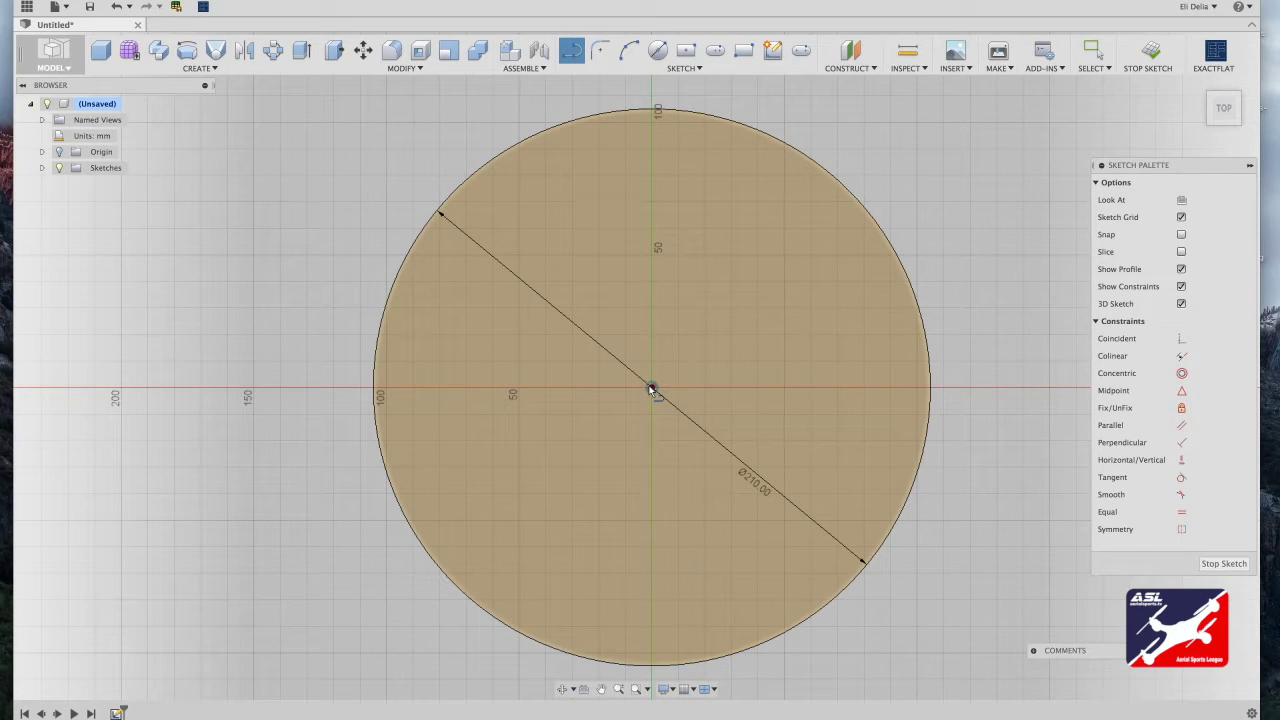
pyautogui.click(653, 92)
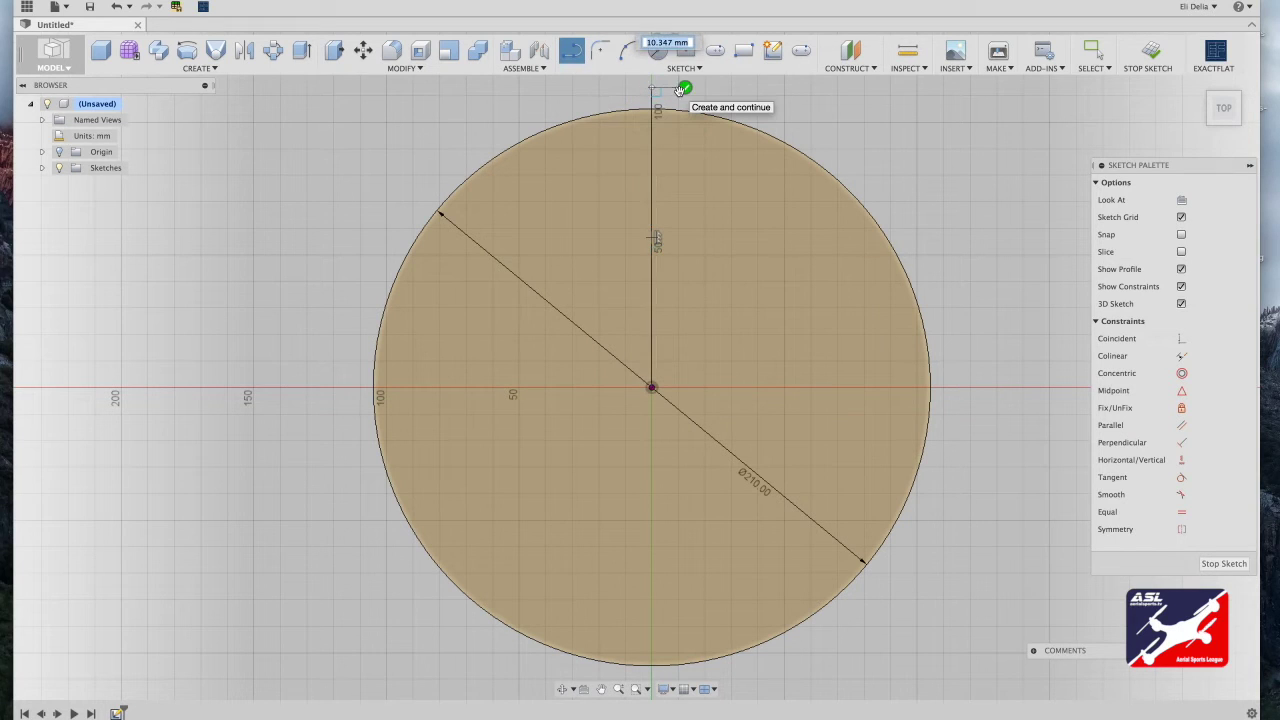
pyautogui.click(683, 90)
pyautogui.click(651, 188)
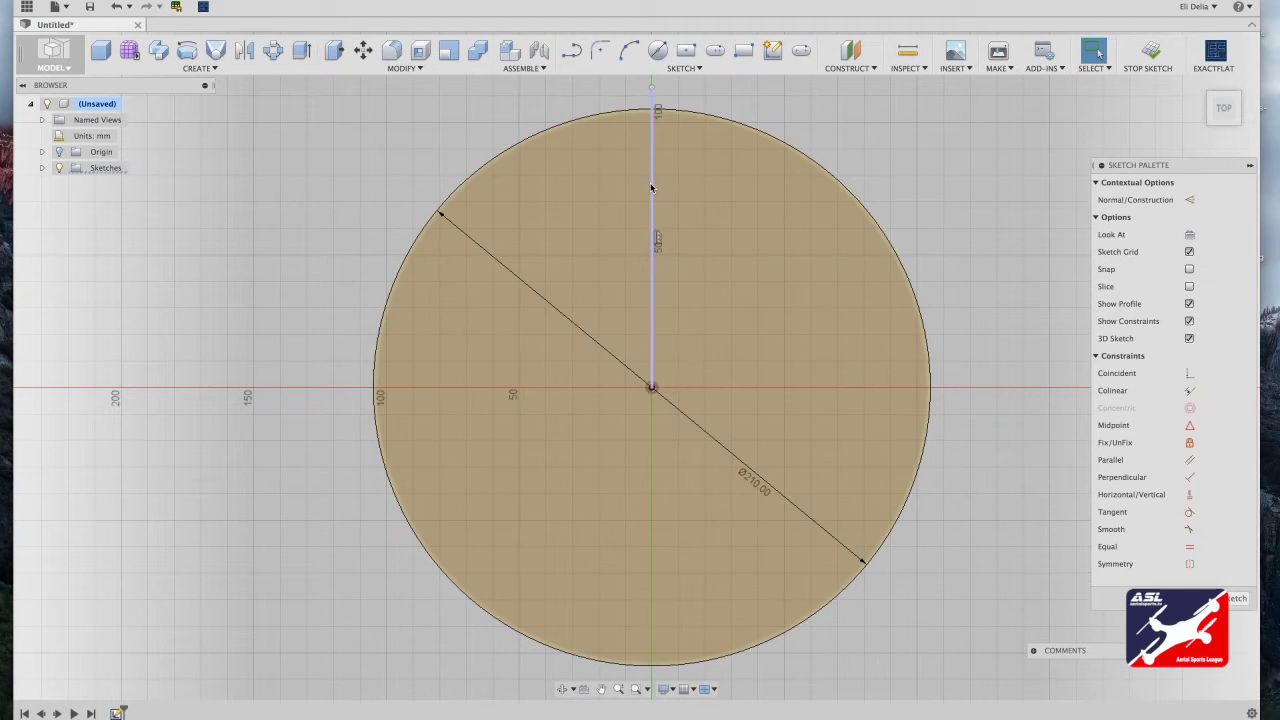
pyautogui.press('x')
pyautogui.press('Escape')
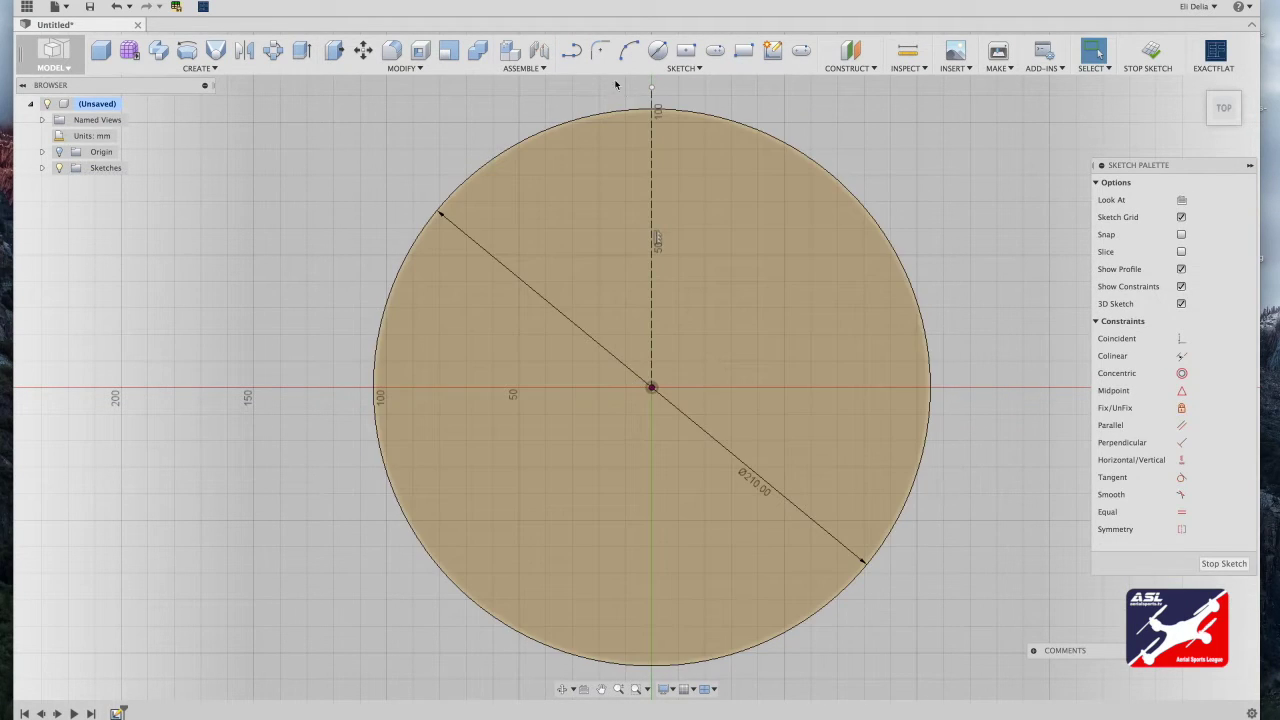
# Draw a horizontal construction line from the circle's center to just beyond its right edge
pyautogui.click(571, 50)
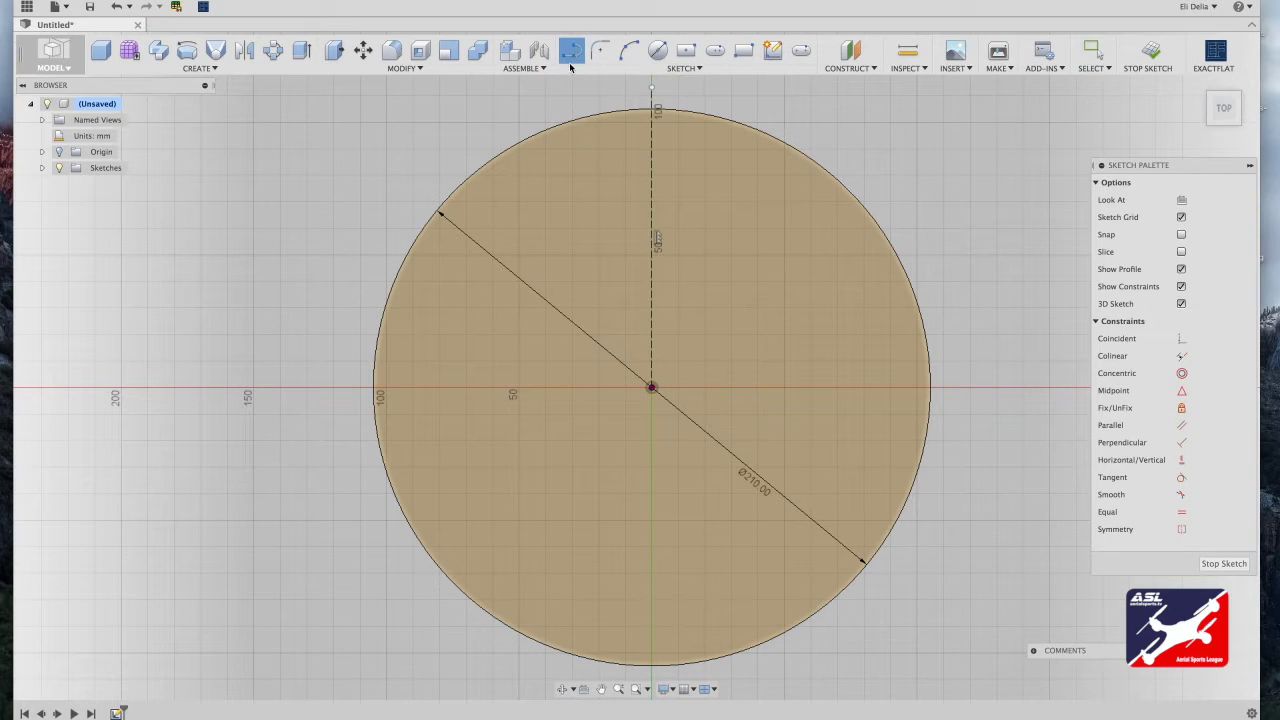
pyautogui.click(652, 388)
pyautogui.click(964, 390)
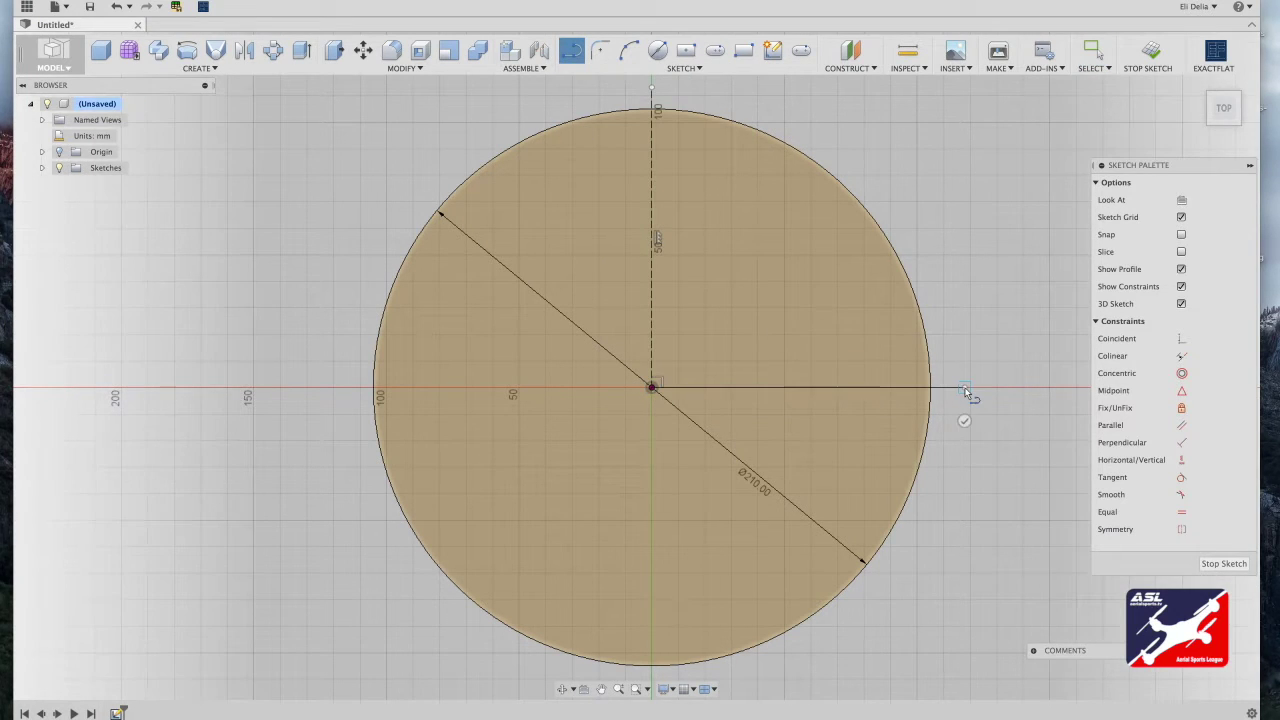
pyautogui.press('Escape')
pyautogui.click(902, 391)
pyautogui.press('x')
pyautogui.click(1017, 445)
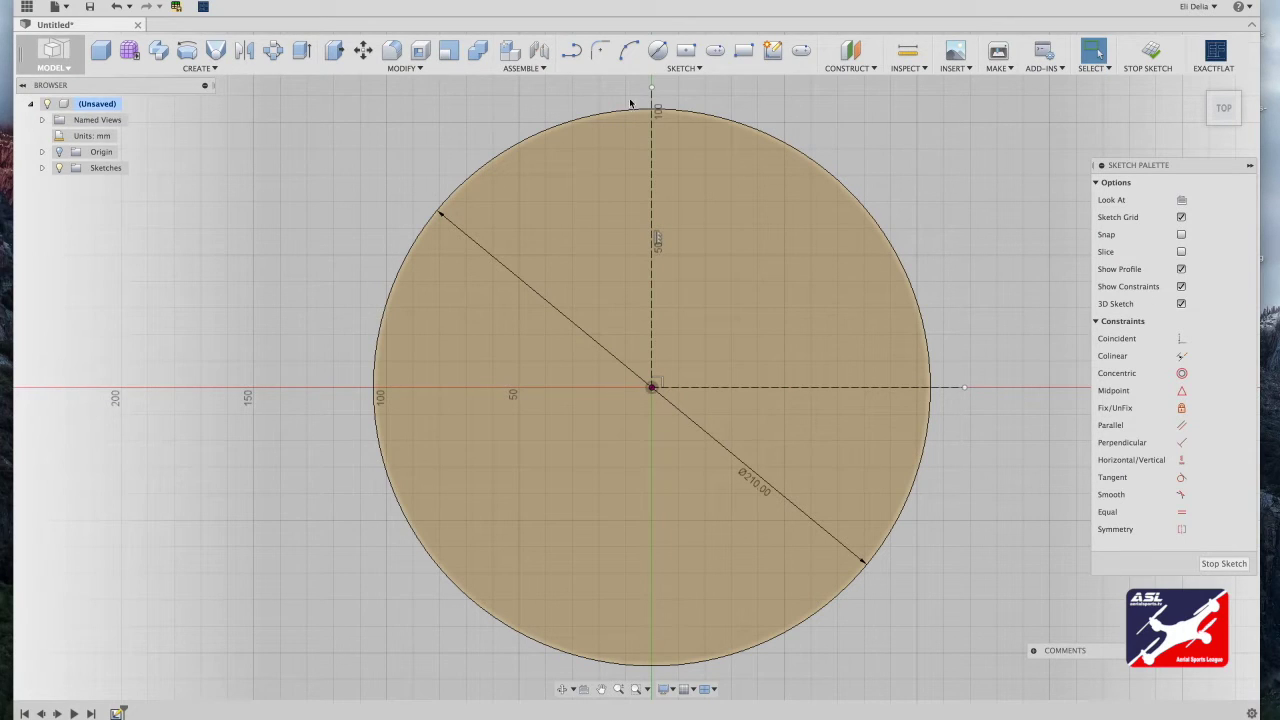
# Add a construction line from the center past the circle's upper-right edge, angled 45° from the horizontal line
pyautogui.click(573, 52)
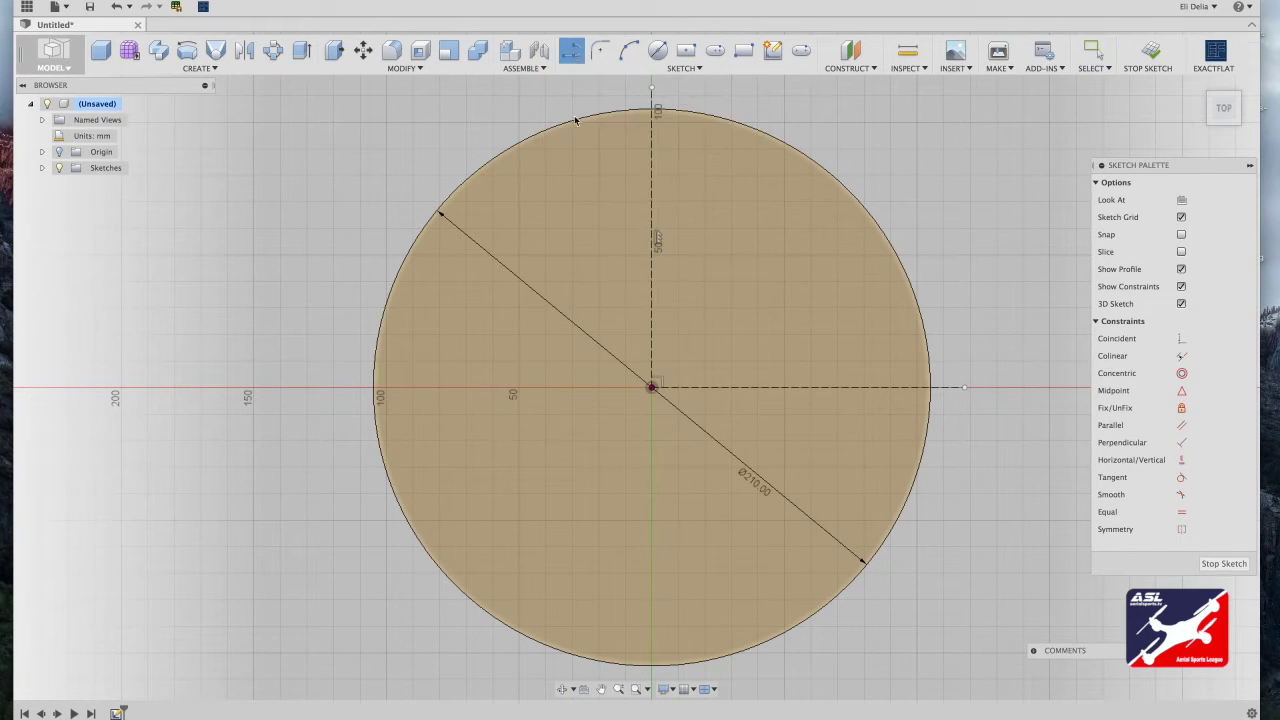
pyautogui.click(652, 388)
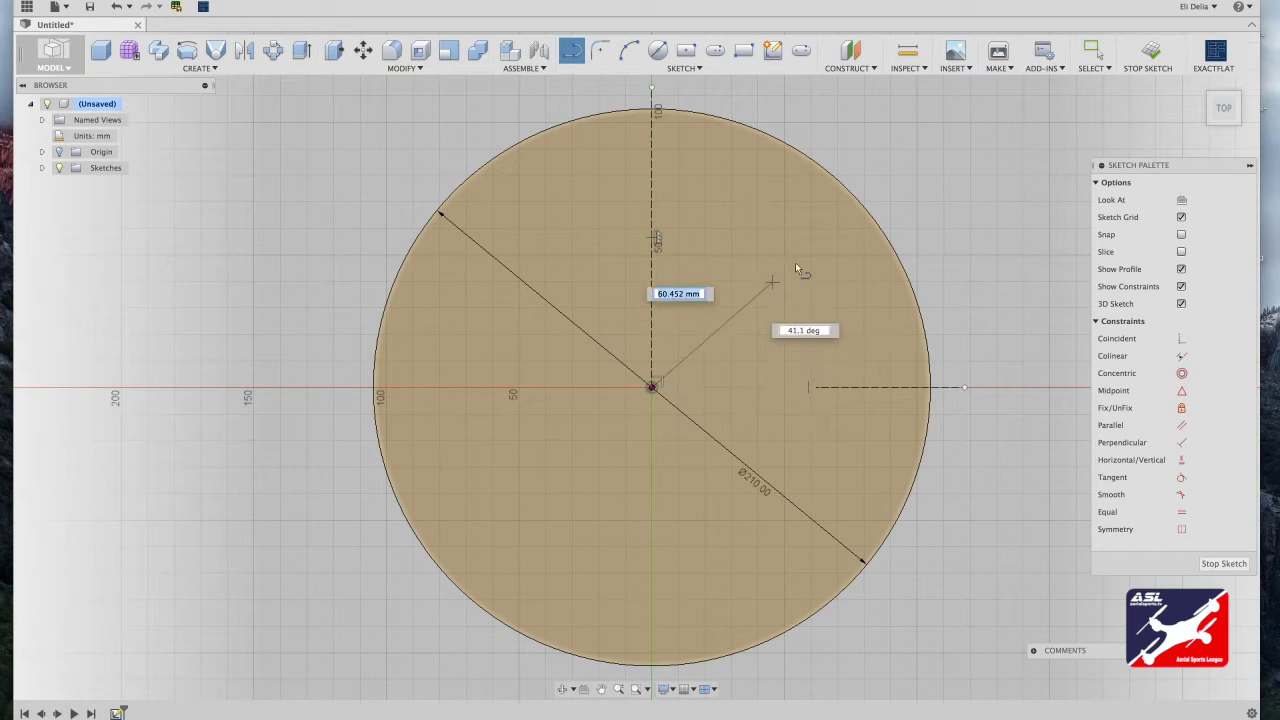
pyautogui.write('45')
pyautogui.press('Tab')
pyautogui.press('Return')
pyautogui.press('Escape')
pyautogui.click(886, 161)
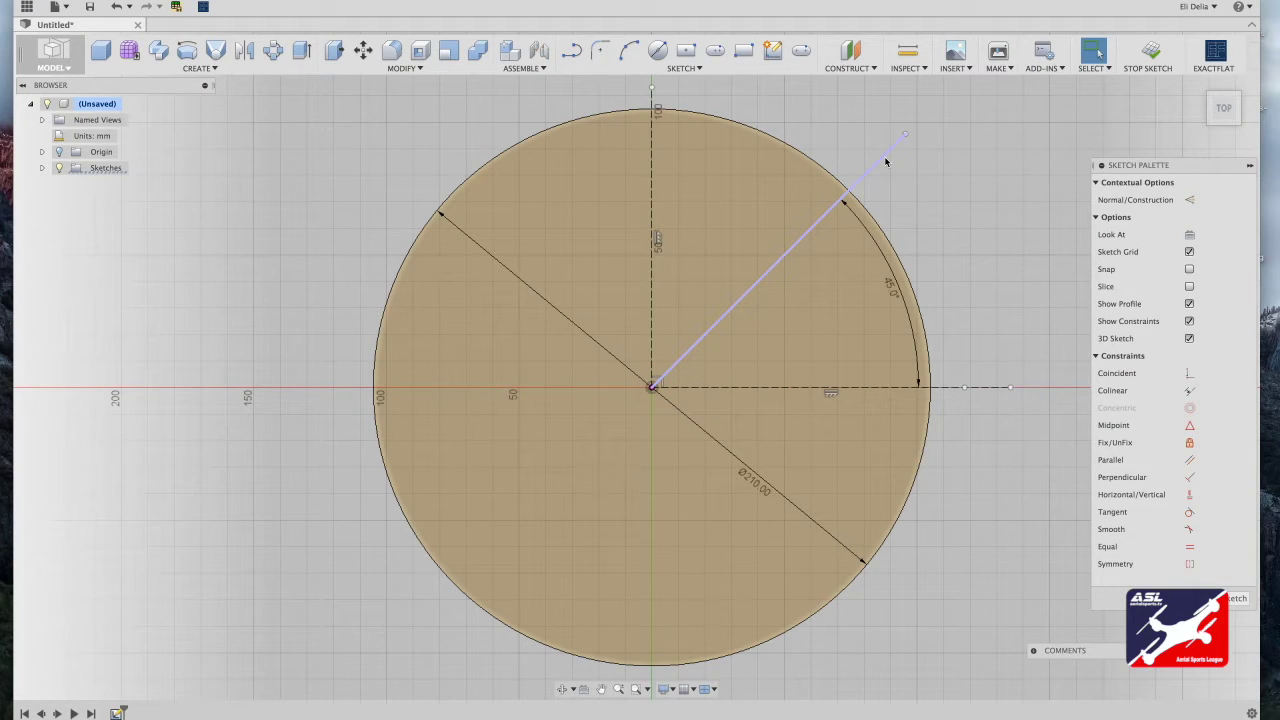
pyautogui.press('x')
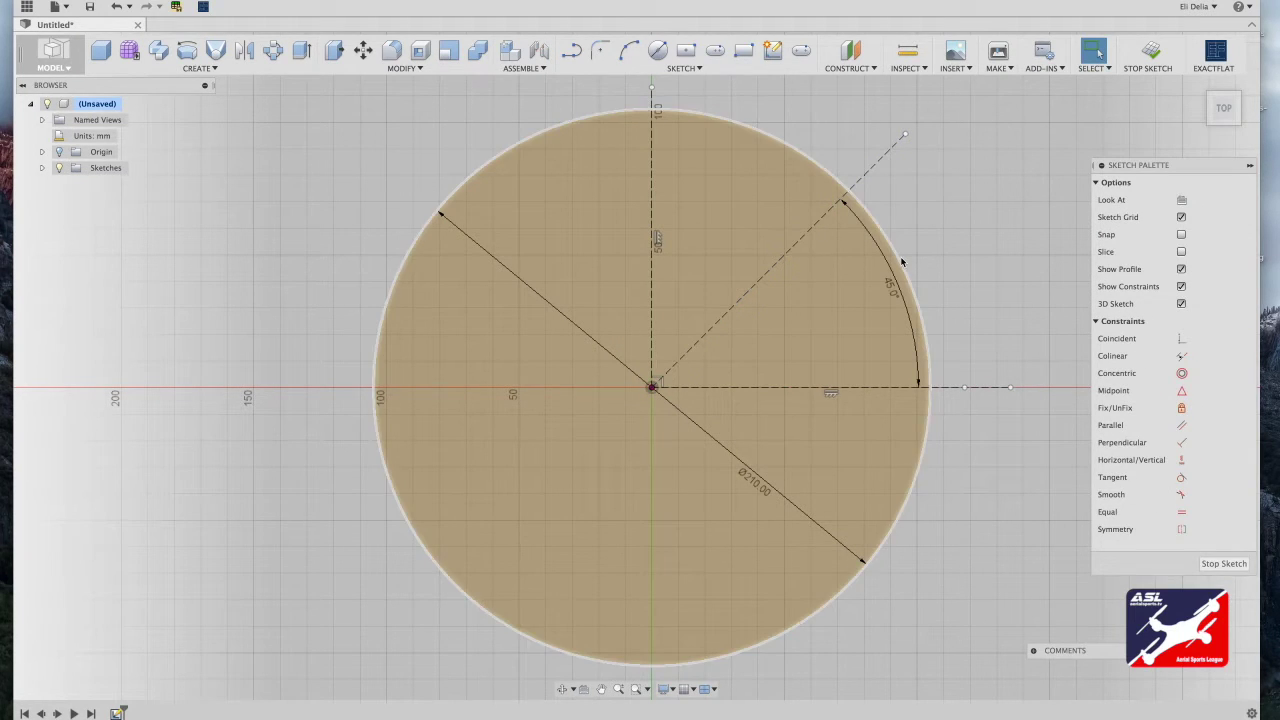
# Convert the 210 mm circle to construction geometry
pyautogui.click(902, 262)
pyautogui.press('x')
pyautogui.press('Escape')
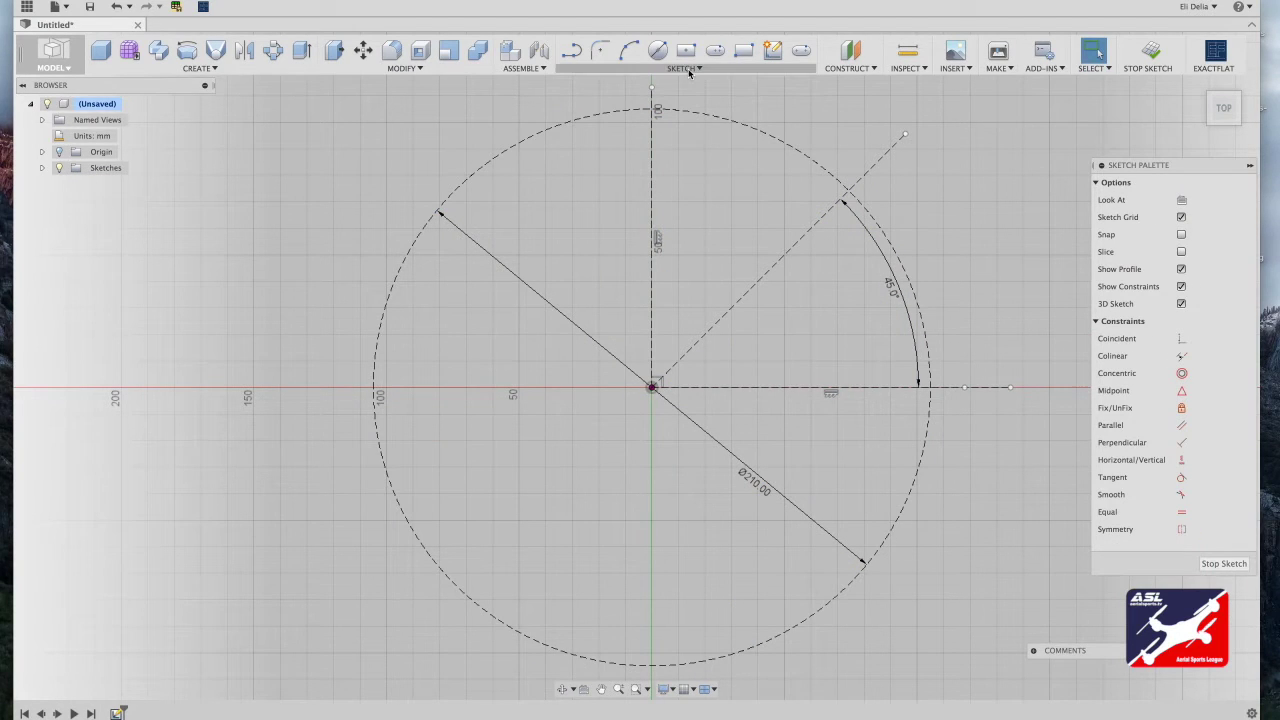
# Sketch a 25 mm diameter circle where the 45° line crosses the large circle, and place its diameter label below it
pyautogui.click(656, 52)
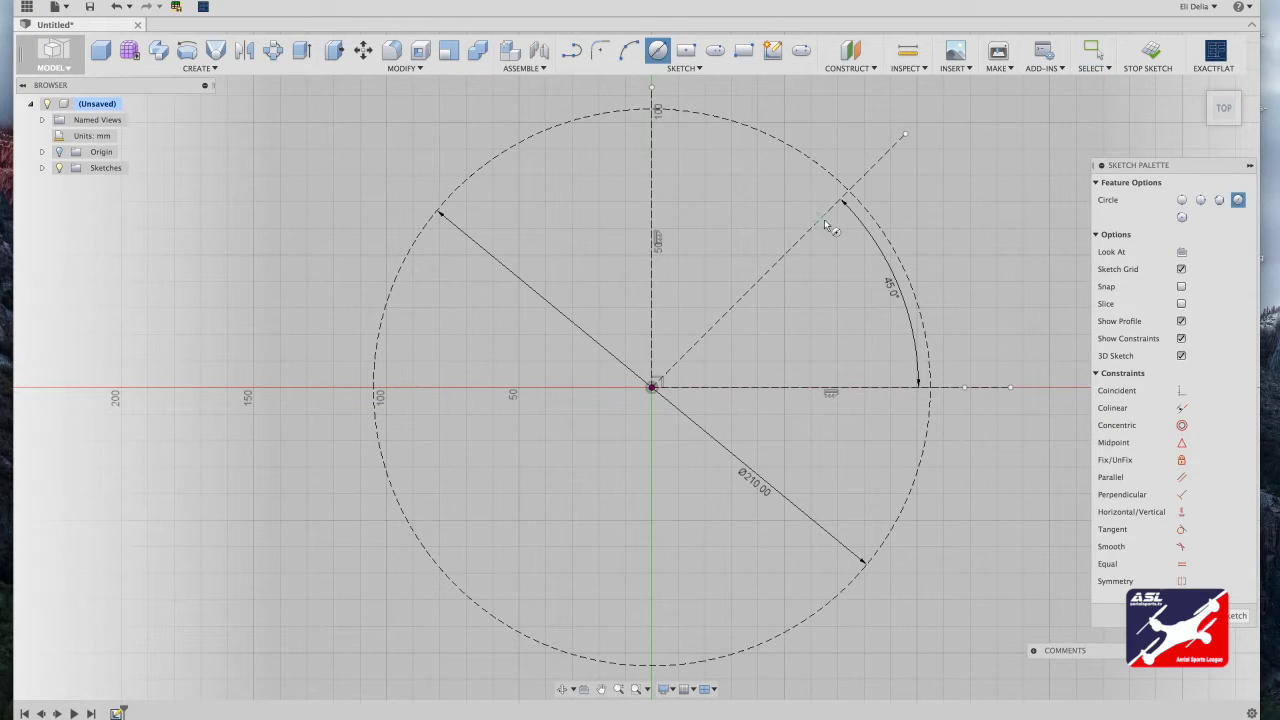
pyautogui.click(848, 192)
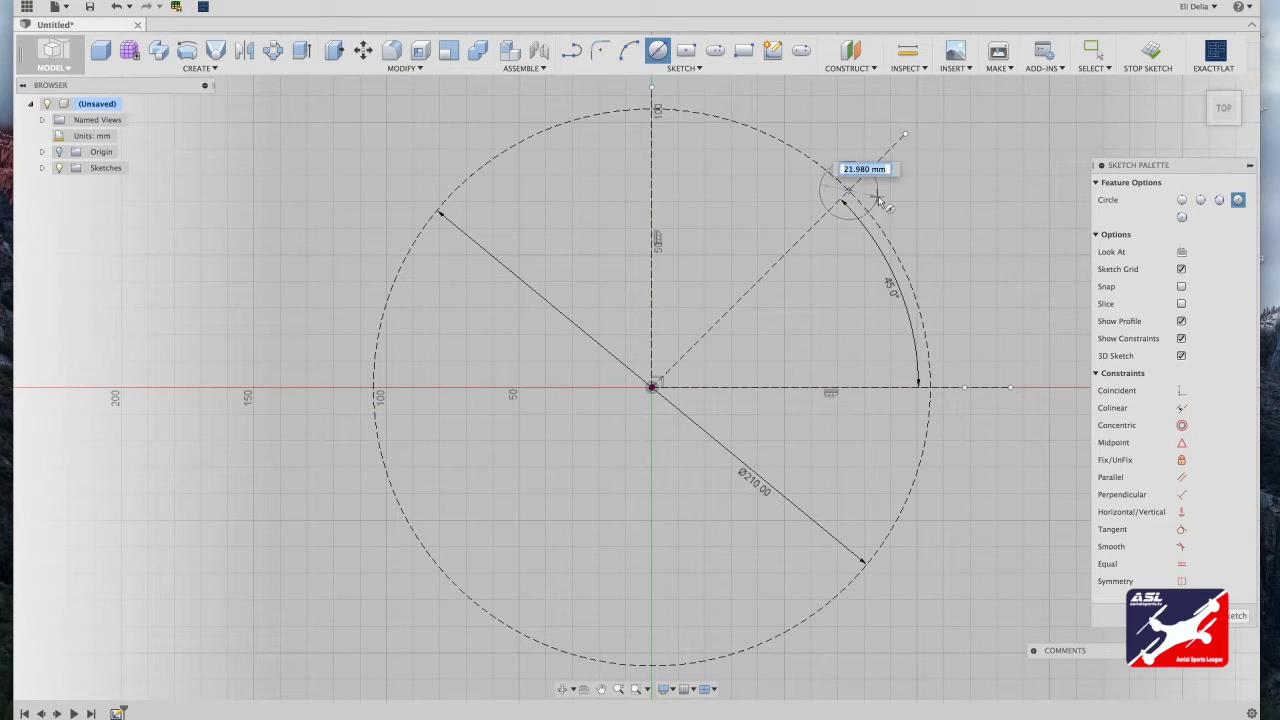
pyautogui.write('25')
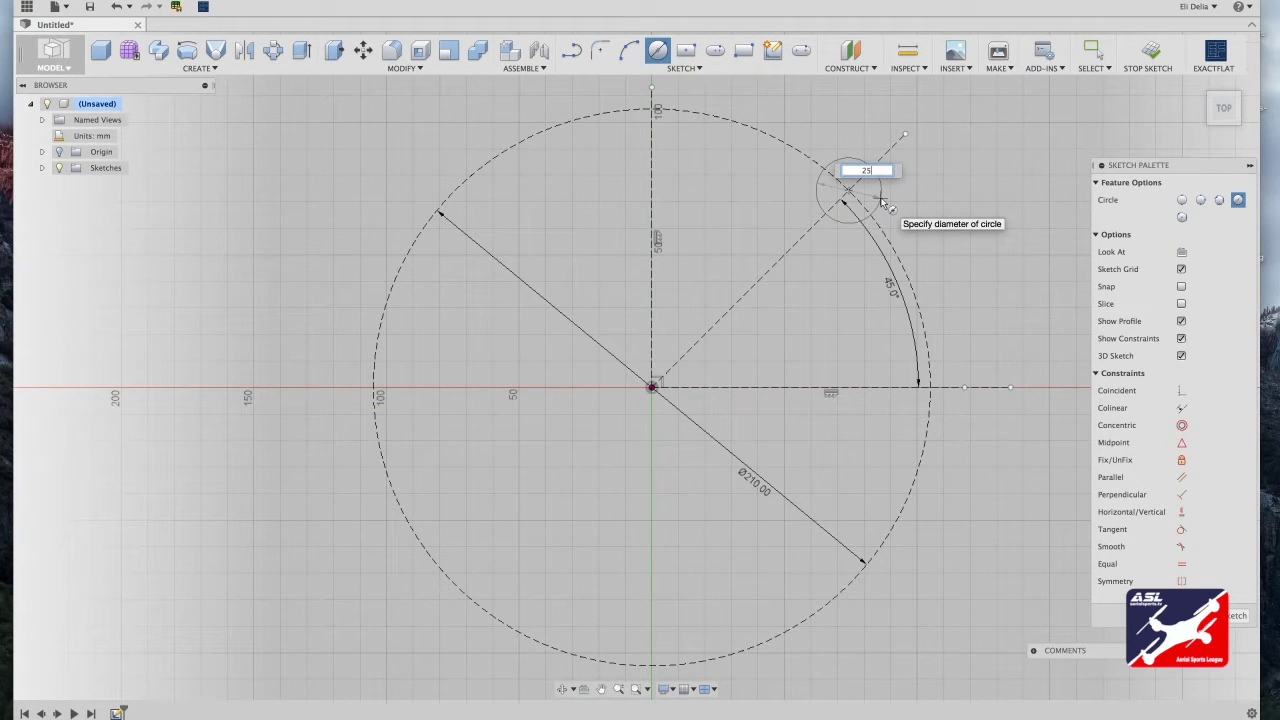
pyautogui.press('Return')
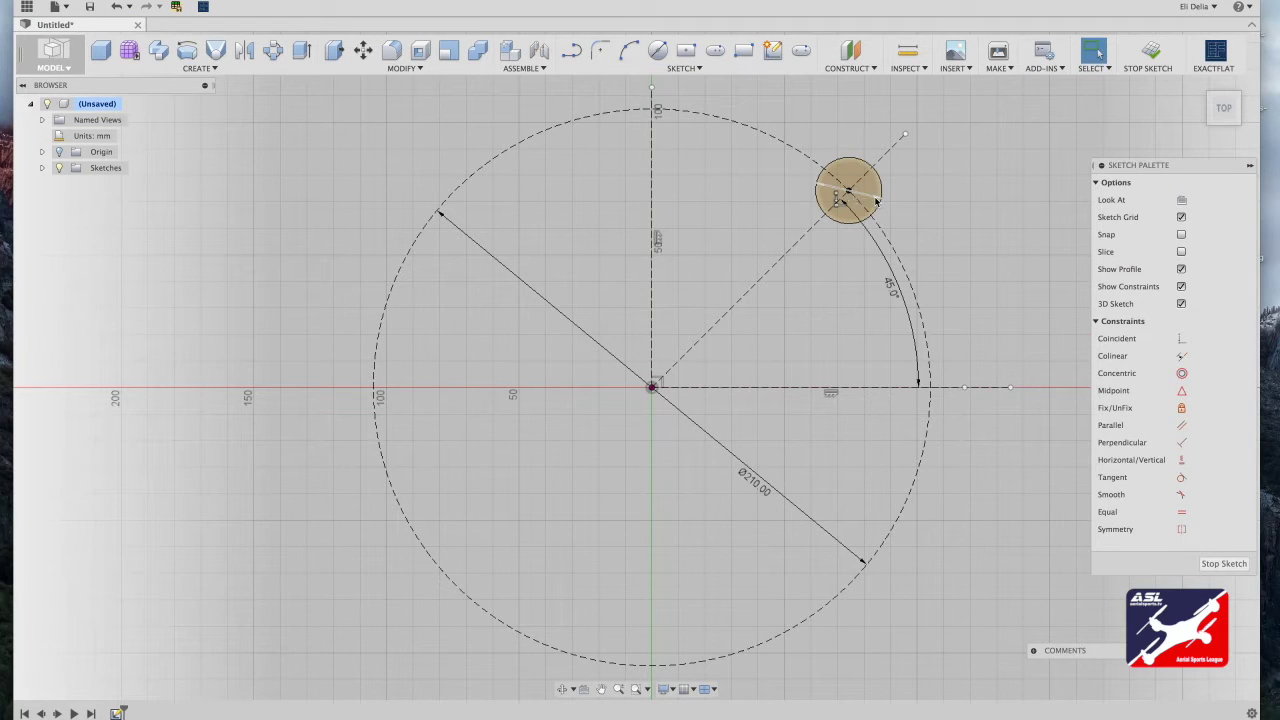
pyautogui.moveTo(876, 201); pyautogui.dragTo(851, 240)
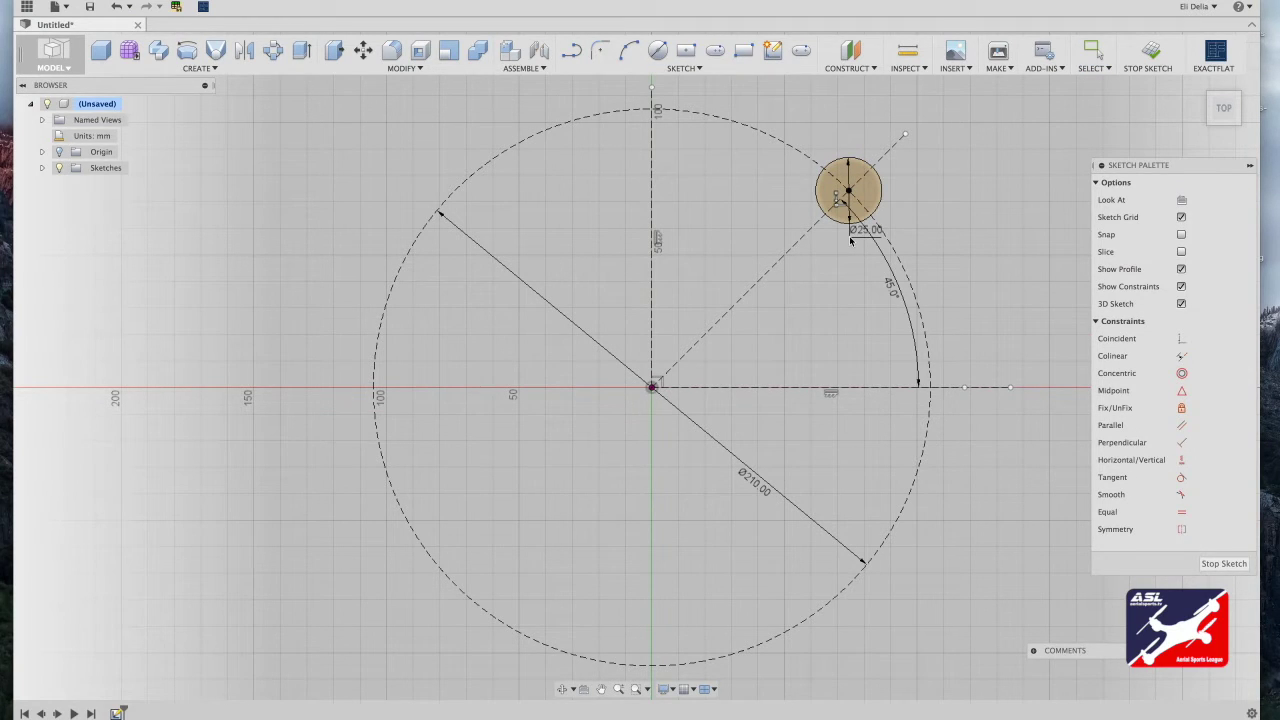
pyautogui.moveTo(850, 241); pyautogui.dragTo(848, 240)
pyautogui.scroll(-1, 849, 238)
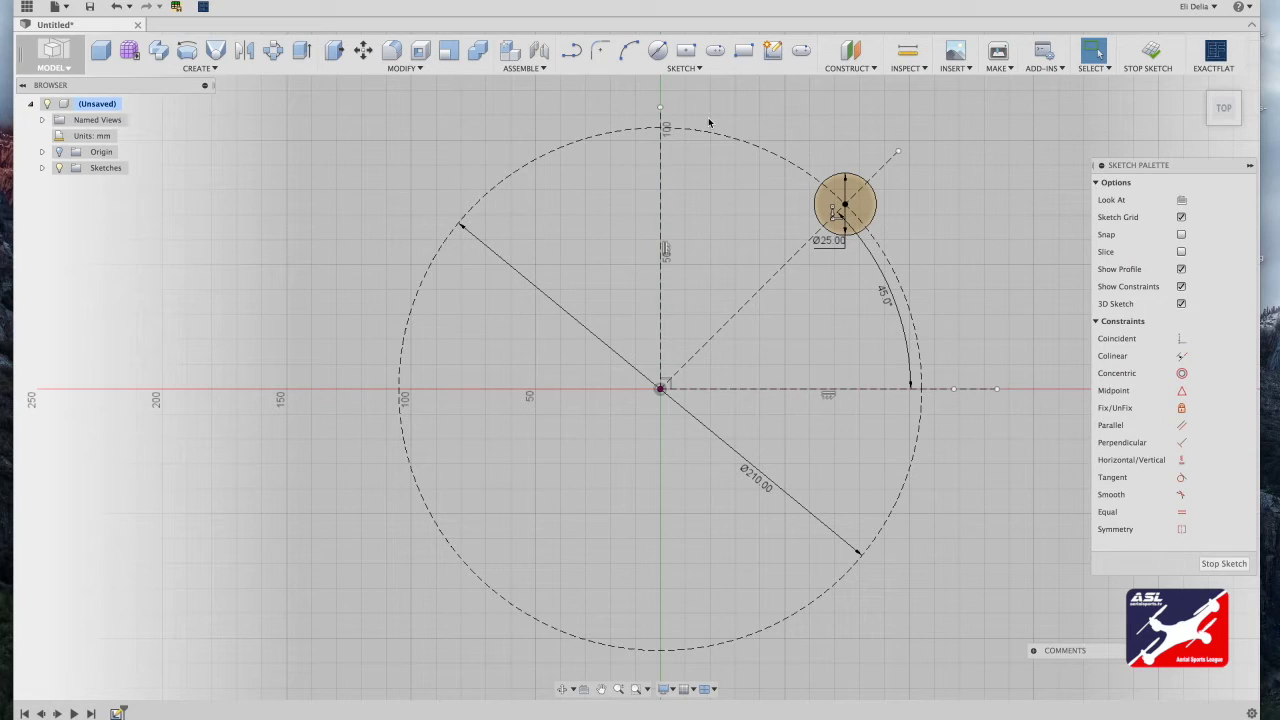
# Sketch a 5 mm diameter circle concentric with the 25 mm circle
pyautogui.click(657, 58)
pyautogui.scroll(5, 865, 206)
pyautogui.hscroll(5, 865, 206)
pyautogui.scroll(-2, 865, 206)
pyautogui.scroll(6, 865, 206)
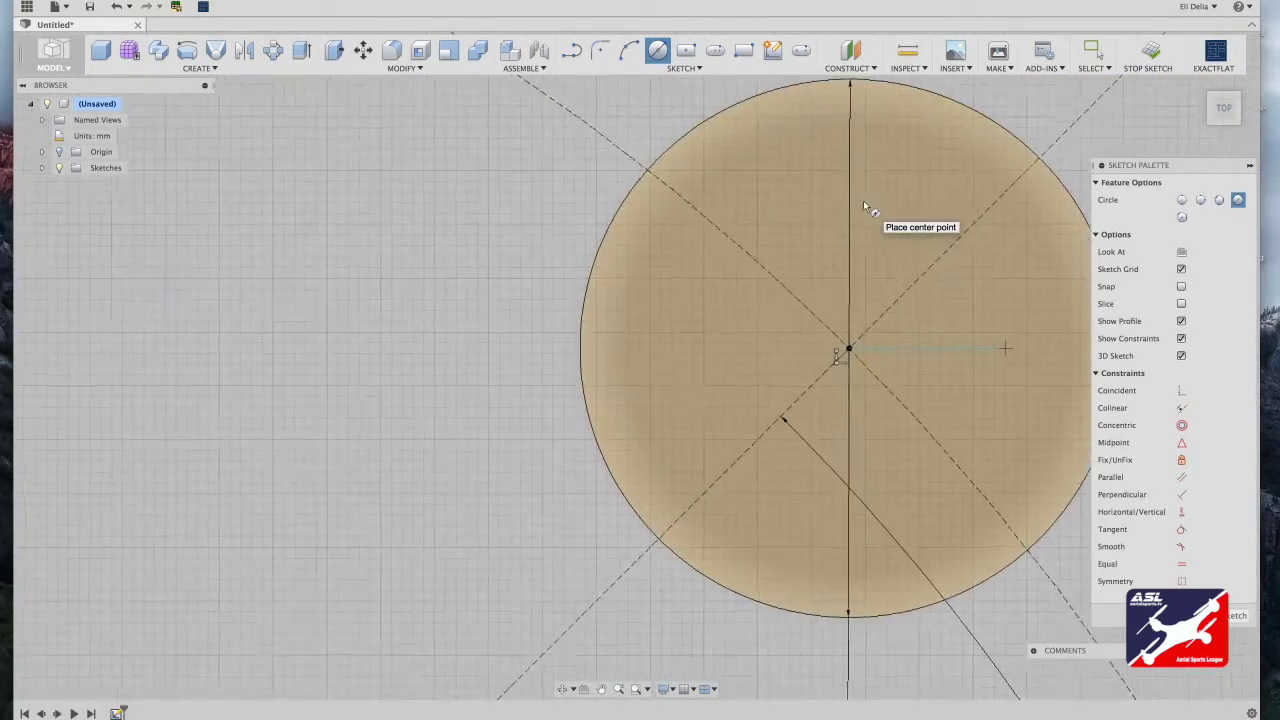
pyautogui.scroll(1, 864, 202)
pyautogui.hscroll(4, 864, 202)
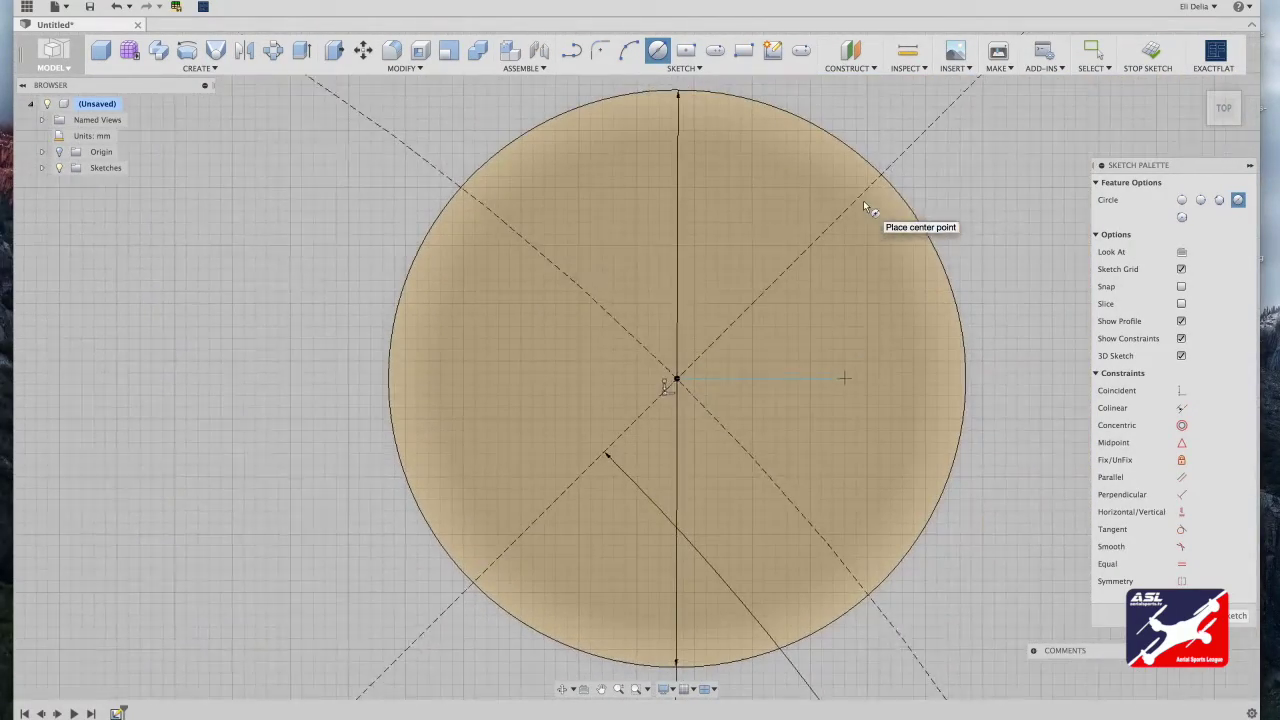
pyautogui.click(675, 367)
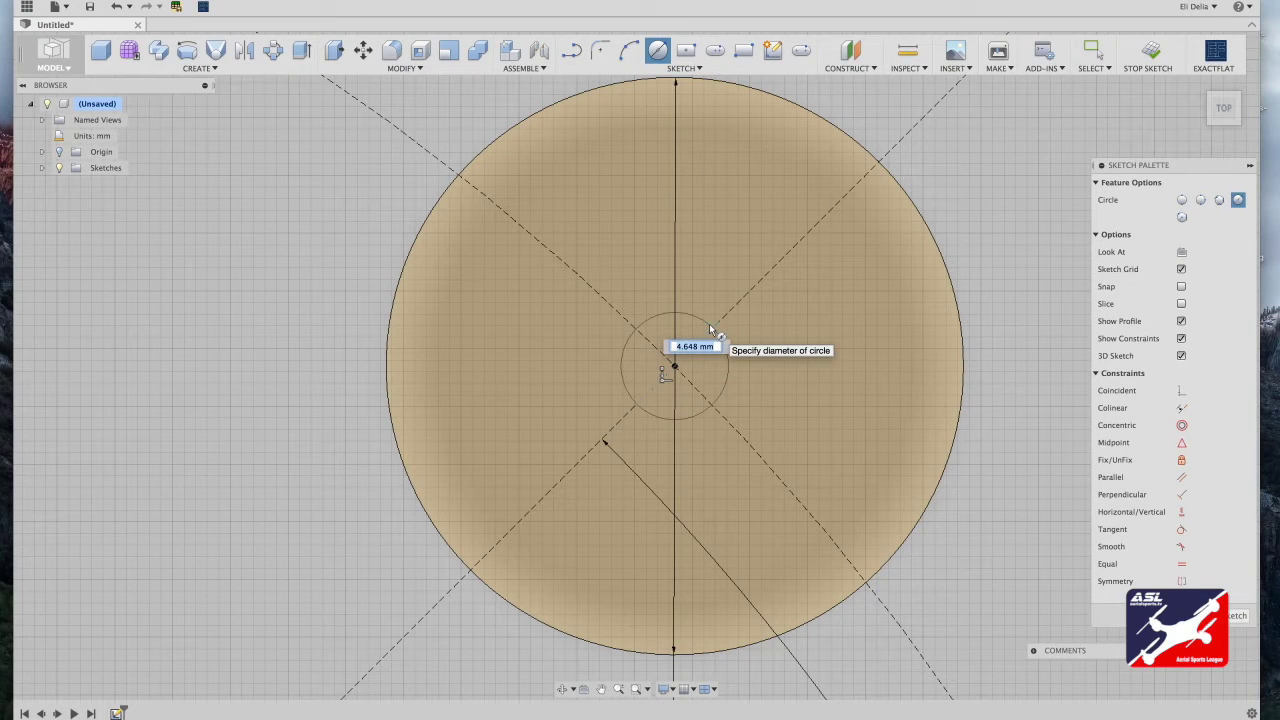
pyautogui.write('6')
pyautogui.press('Return')
pyautogui.press('Escape')
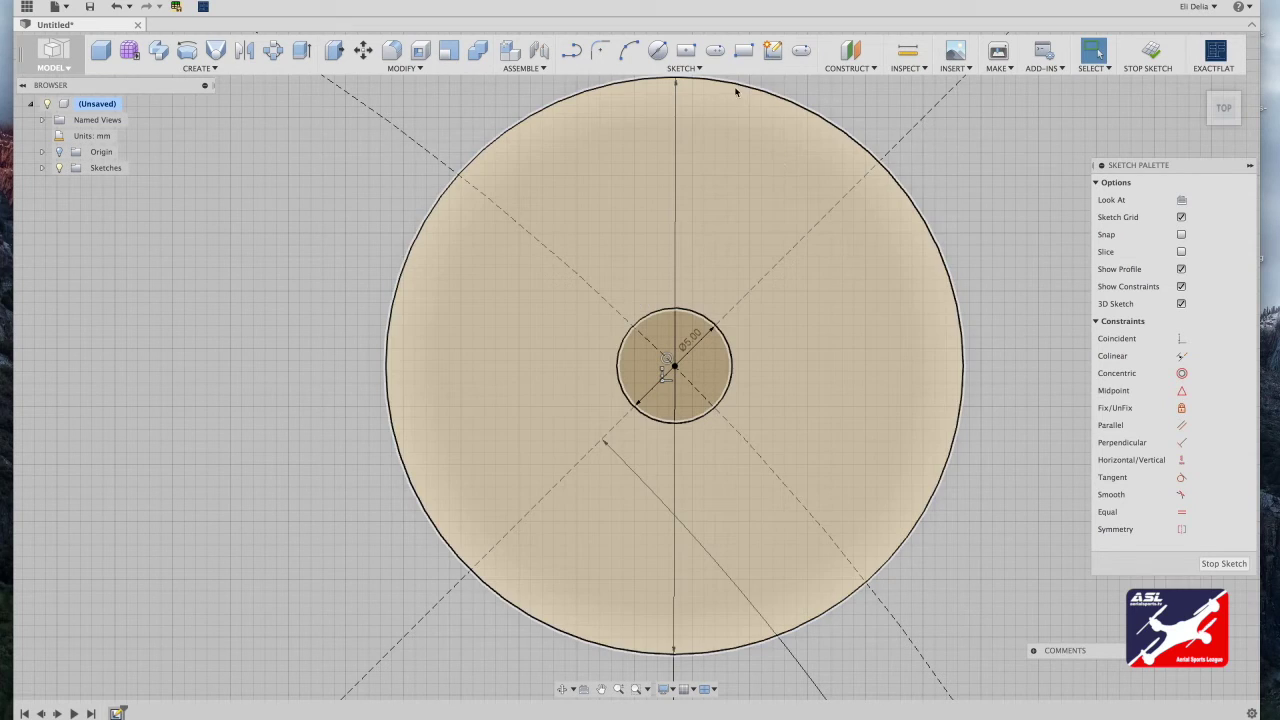
# Sketch a vertical center-to-center slot 4 mm wide directly above the 5 mm circle
pyautogui.click(801, 52)
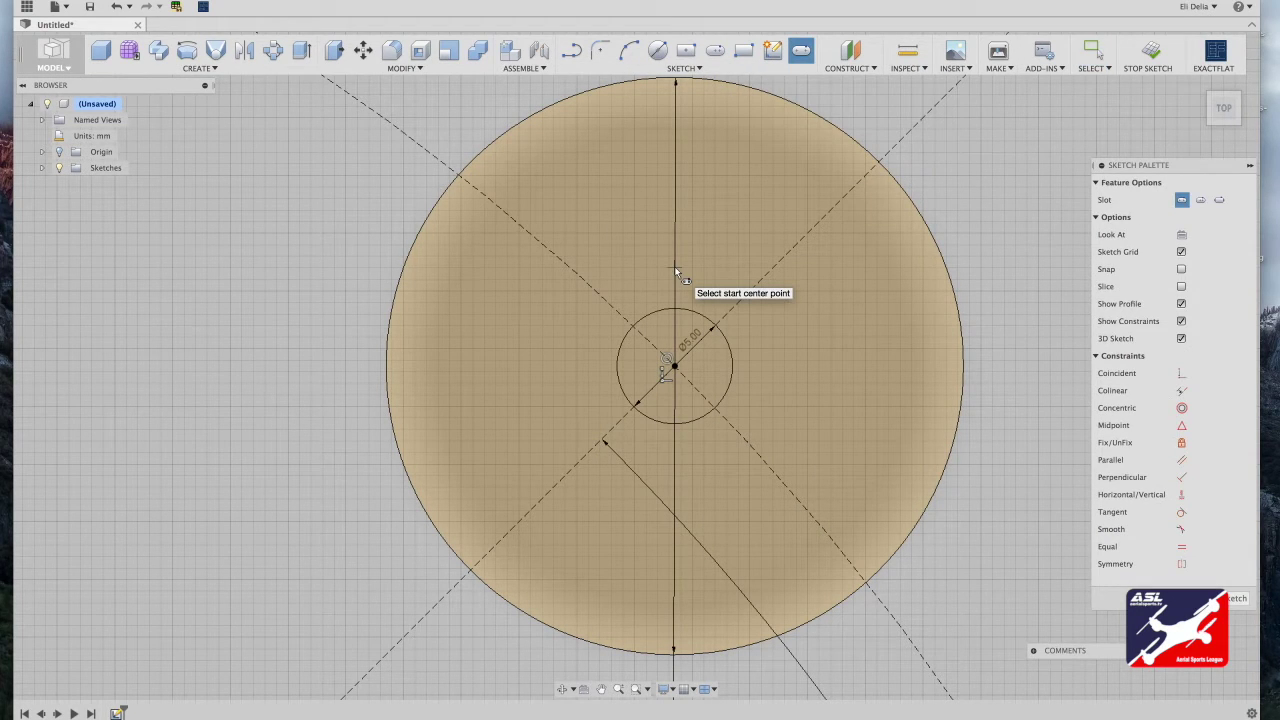
pyautogui.click(675, 268)
pyautogui.click(675, 115)
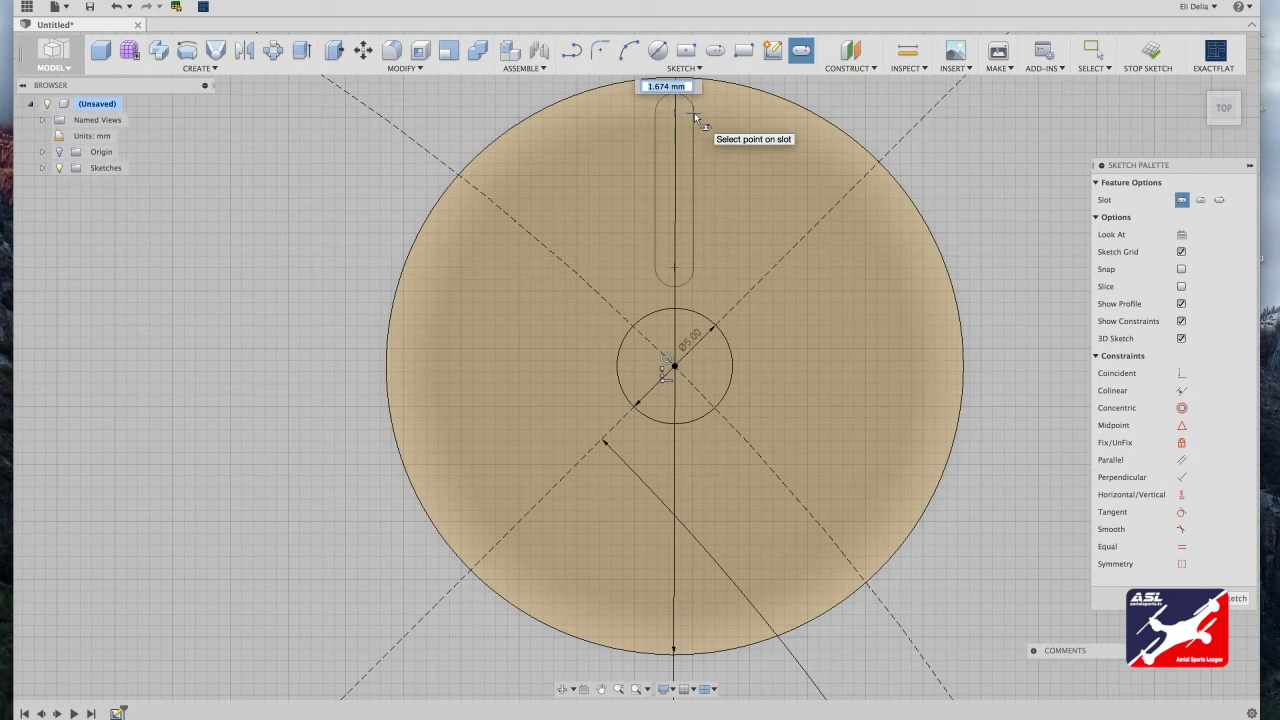
pyautogui.write('4')
pyautogui.press('Return')
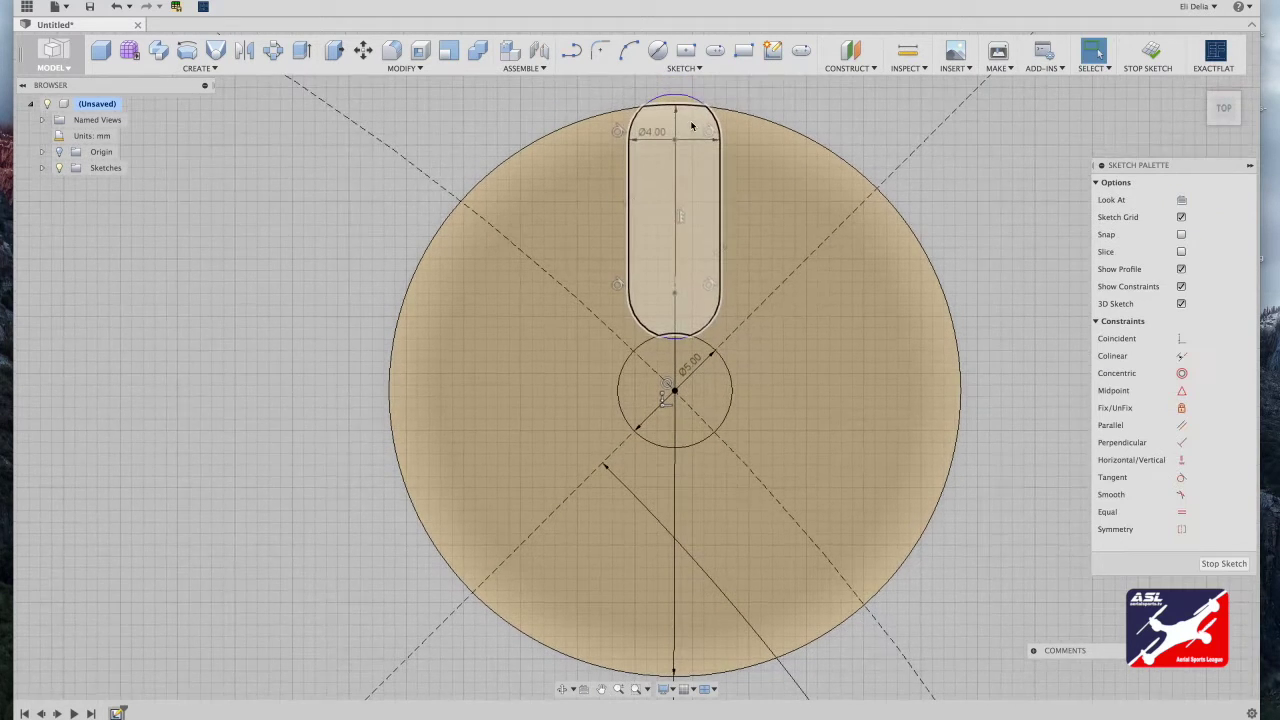
# Shorten the slot at both ends so it sits clear of the 5 mm circle and the 25 mm circle
pyautogui.moveTo(676, 99); pyautogui.dragTo(679, 131)
pyautogui.moveTo(682, 342); pyautogui.dragTo(682, 319)
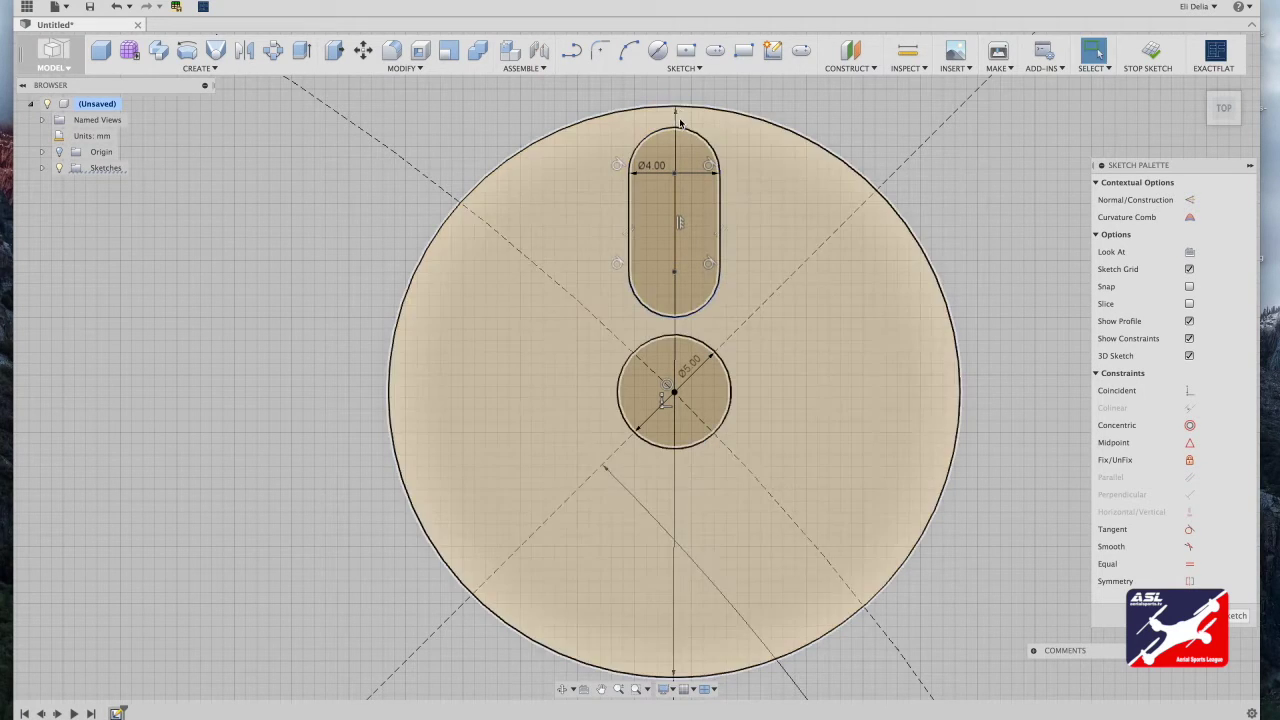
pyautogui.moveTo(680, 127); pyautogui.dragTo(680, 140)
pyautogui.click(818, 114)
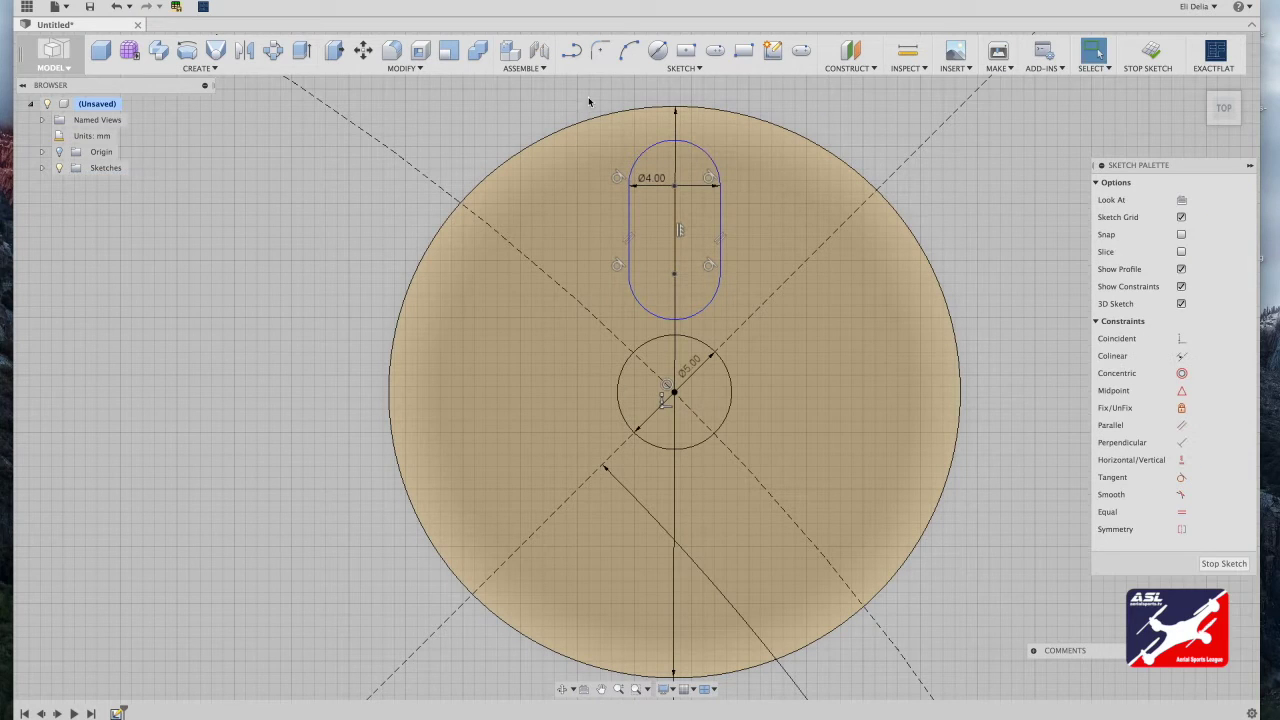
# Create a full circular pattern of the slot around the 5 mm circle's center with a quantity of 4
pyautogui.moveTo(577, 93); pyautogui.dragTo(758, 333)
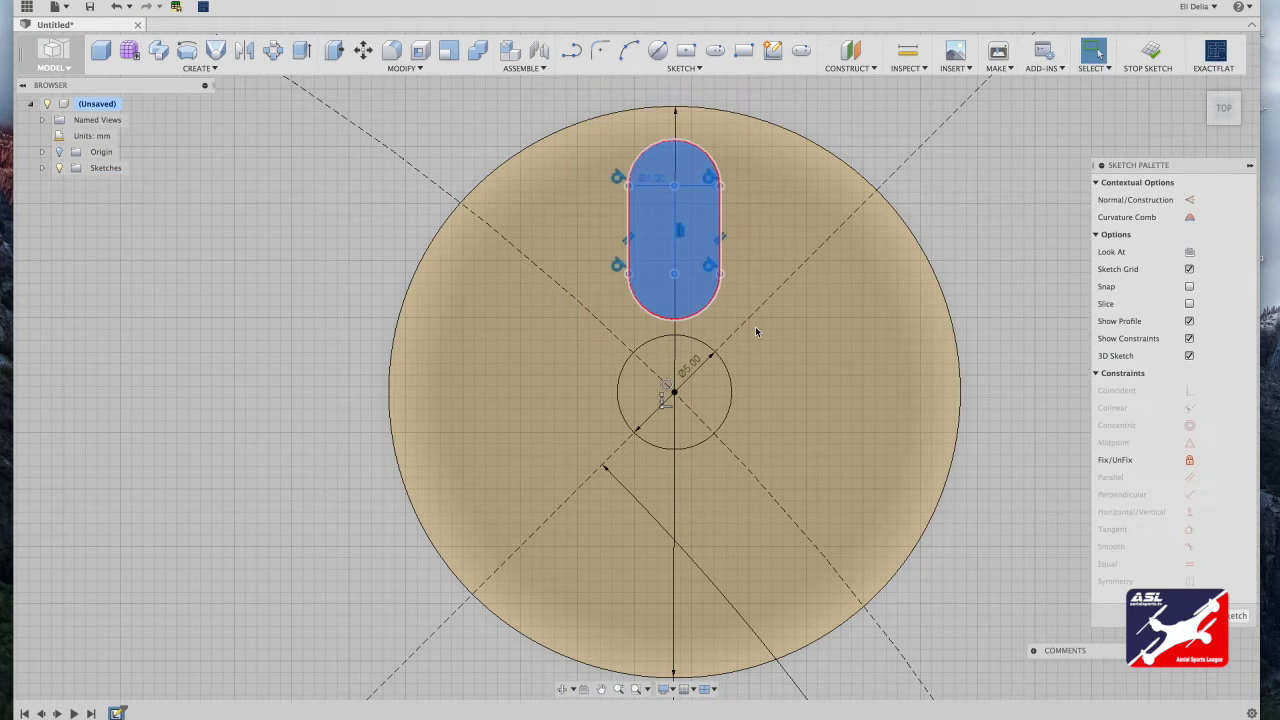
pyautogui.click(680, 68)
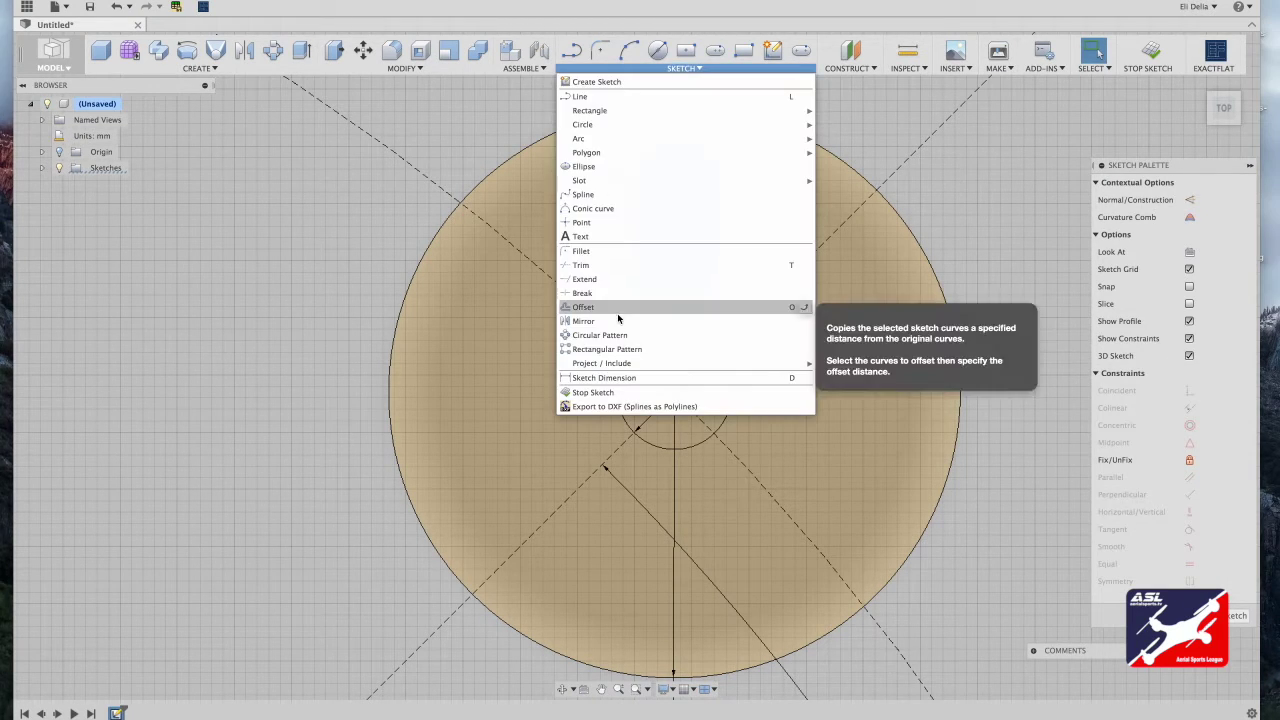
pyautogui.click(610, 335)
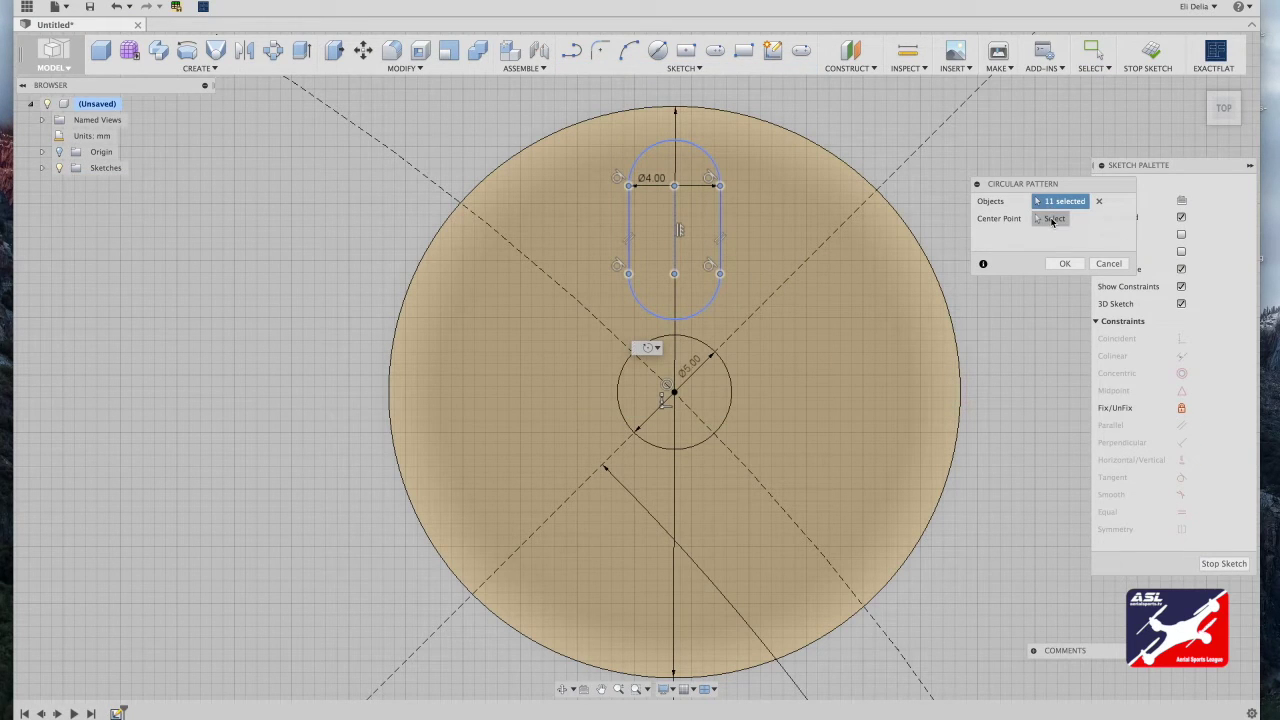
pyautogui.click(1052, 220)
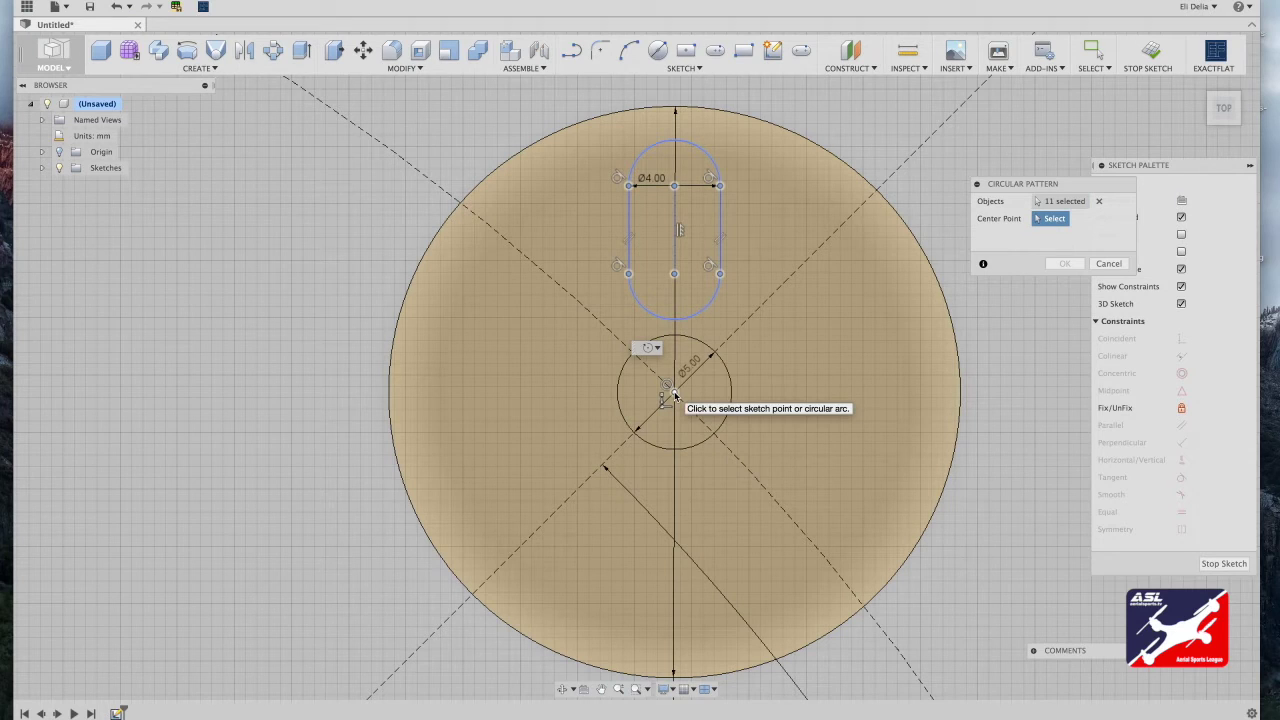
pyautogui.click(674, 395)
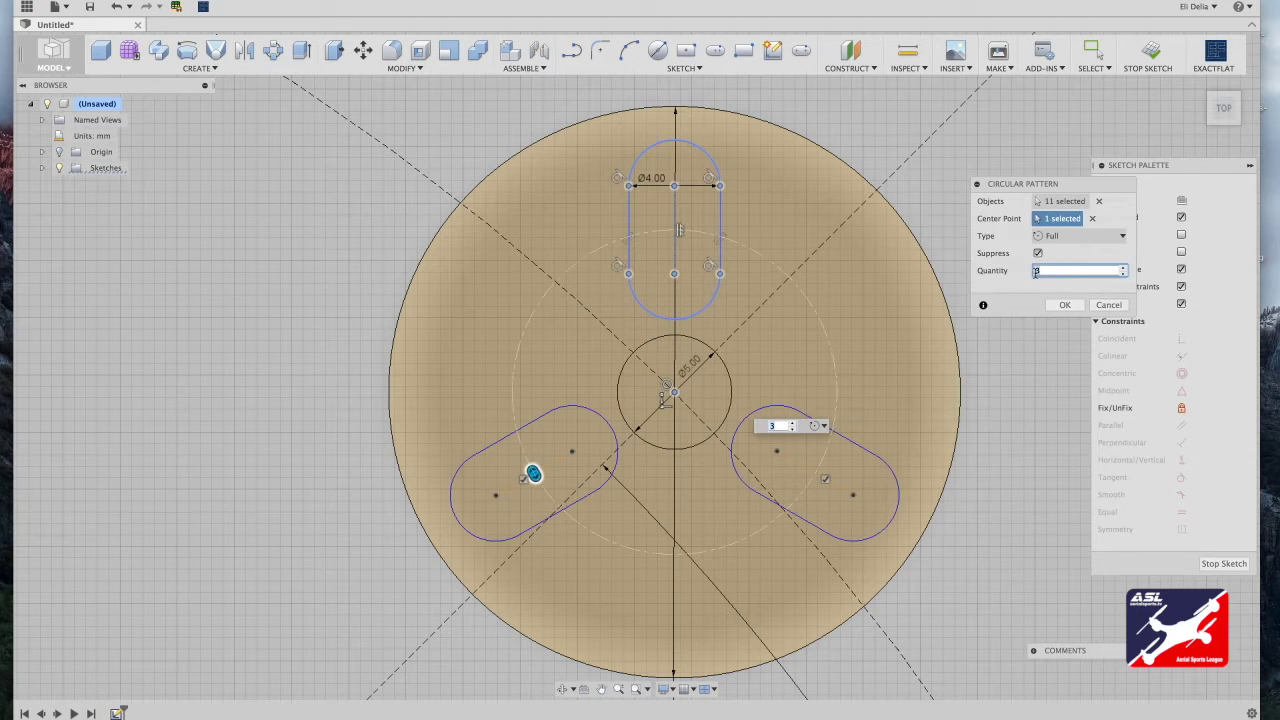
pyautogui.write('4')
pyautogui.press('Return')
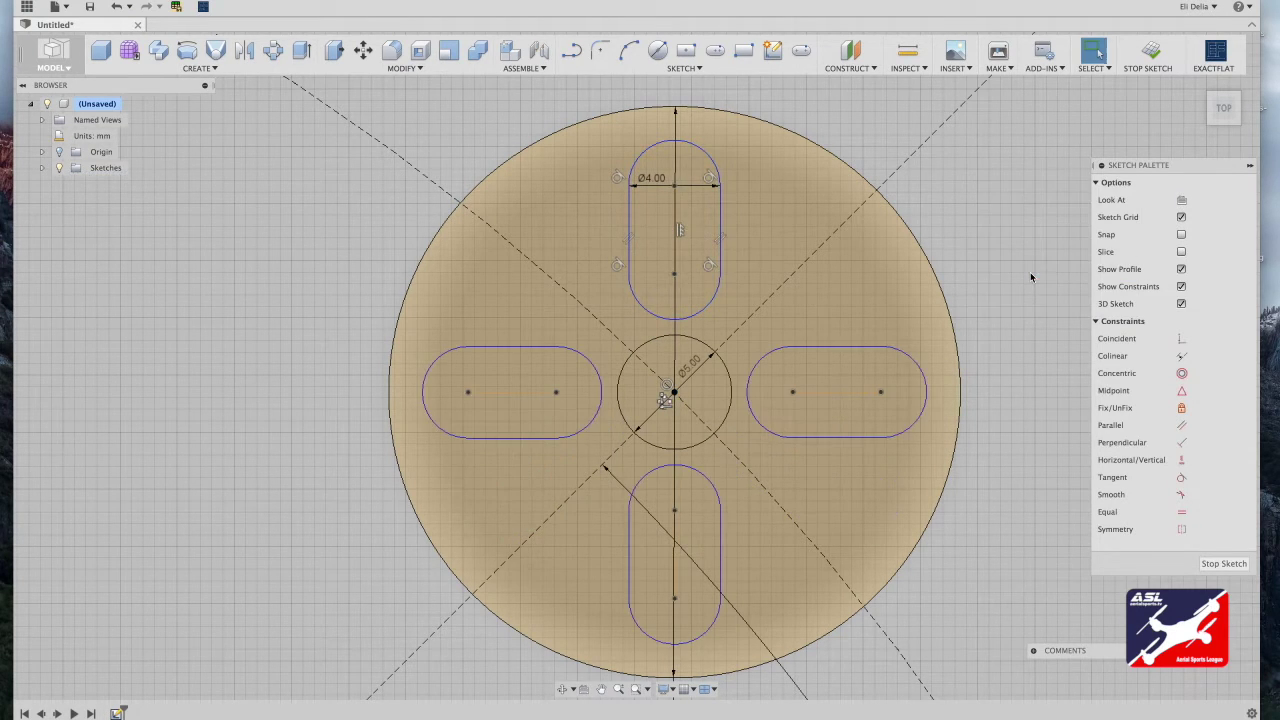
pyautogui.press('F6')
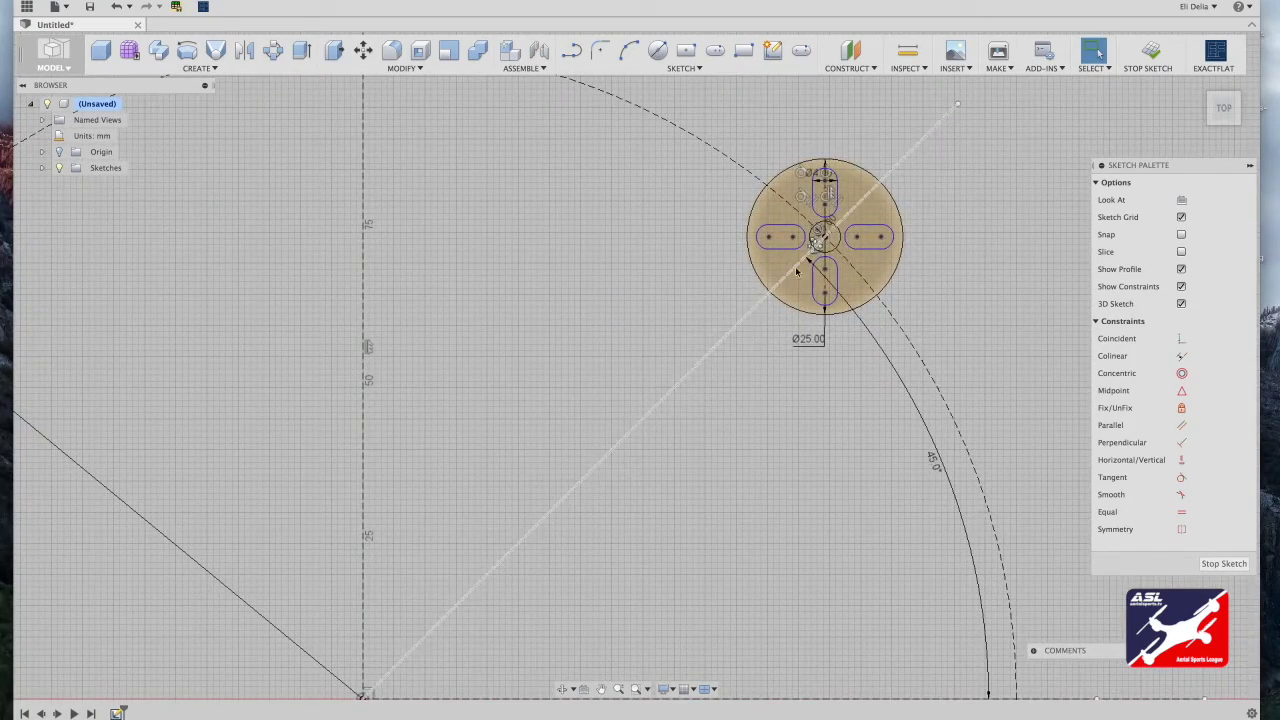
pyautogui.scroll(-5, 480, 553)
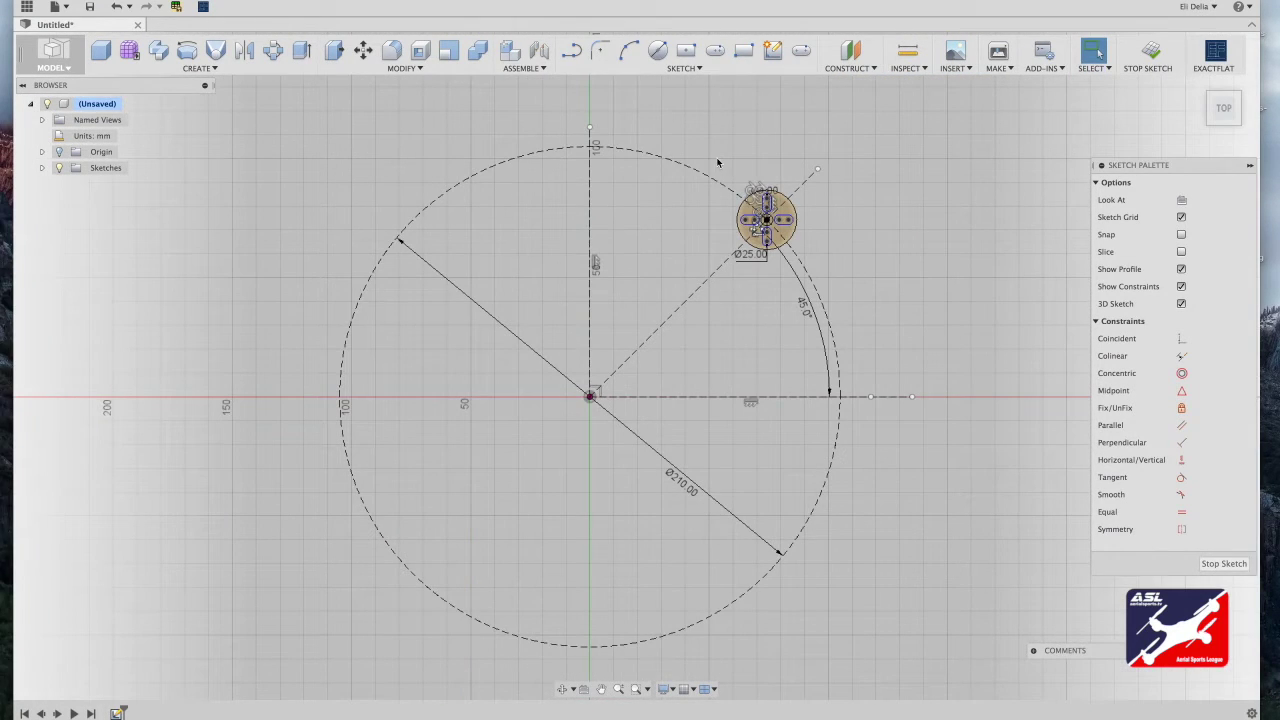
# Create a full circular pattern of the complete slotted motor mount around the origin with a quantity of 4
pyautogui.moveTo(717, 162); pyautogui.dragTo(813, 276)
pyautogui.click(680, 68)
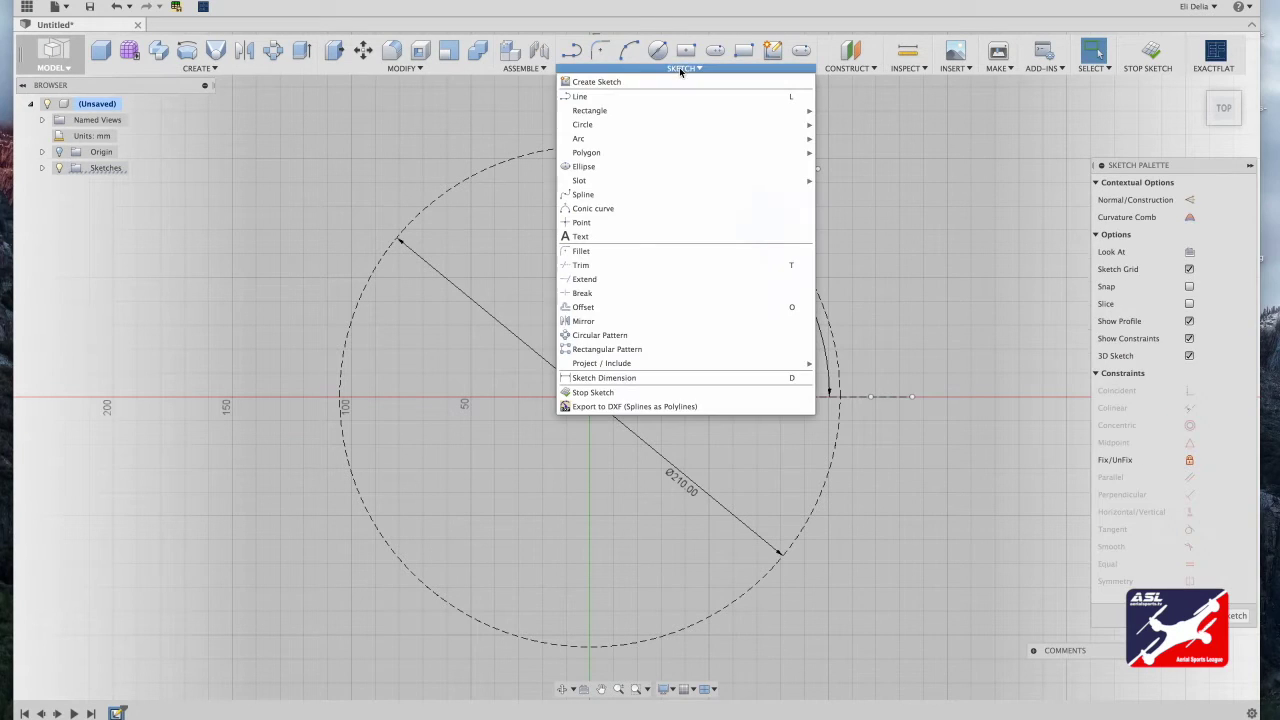
pyautogui.click(614, 340)
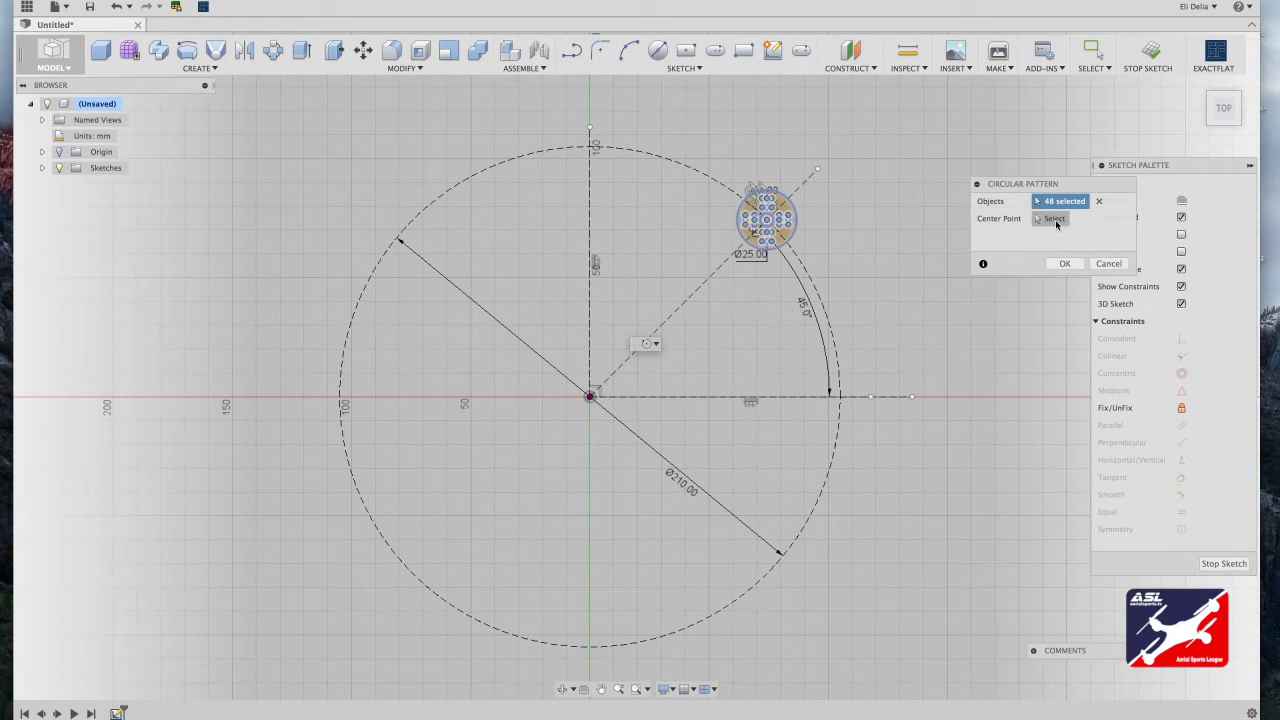
pyautogui.click(1057, 224)
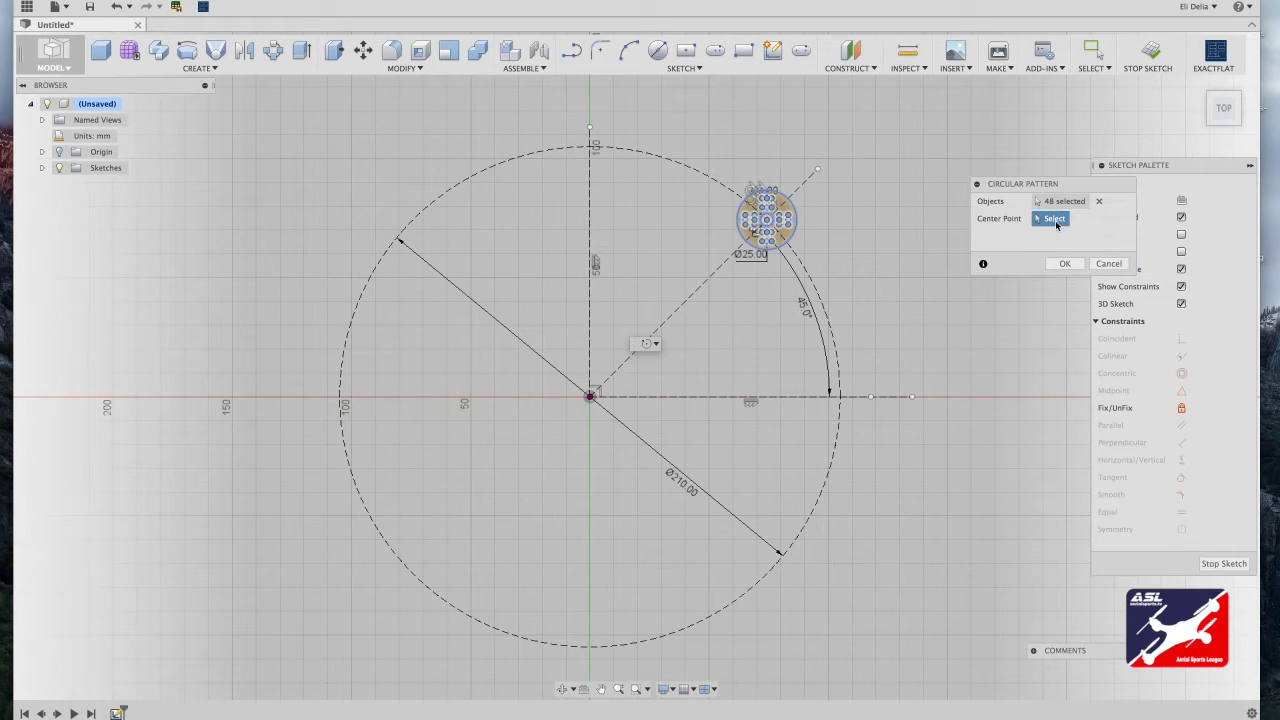
pyautogui.click(590, 396)
pyautogui.click(1032, 270)
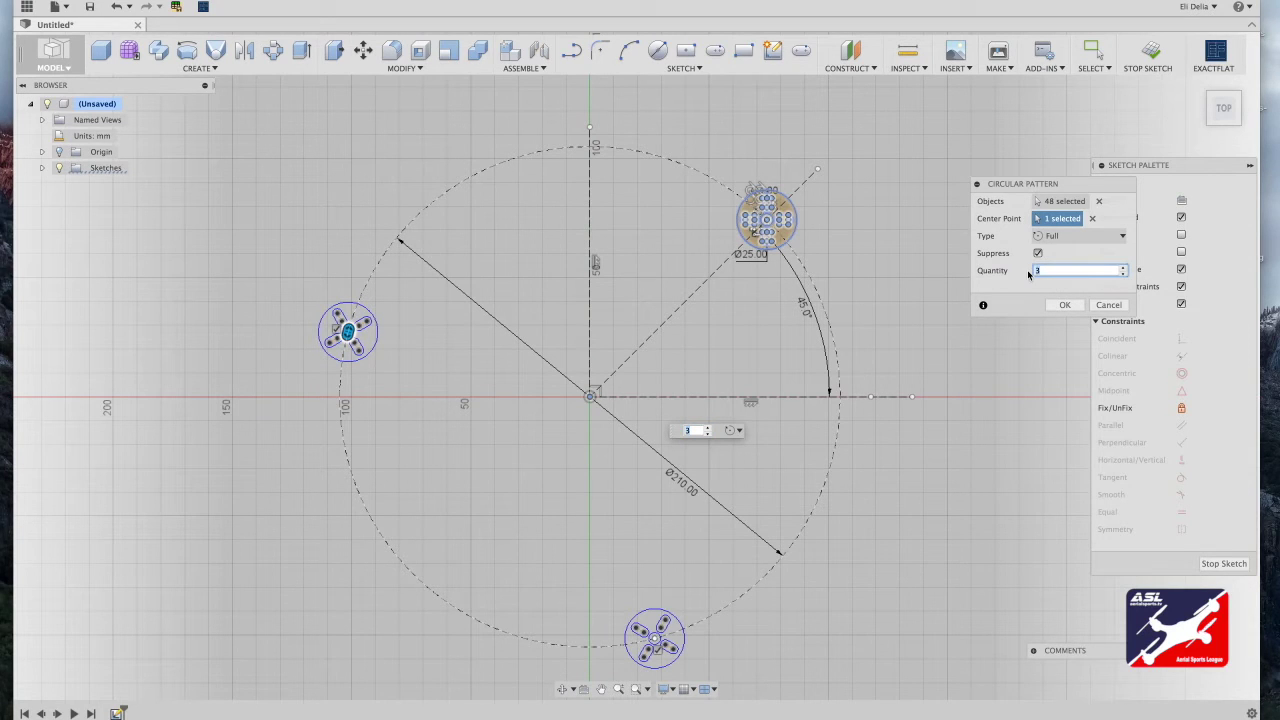
pyautogui.write('4')
pyautogui.press('Return')
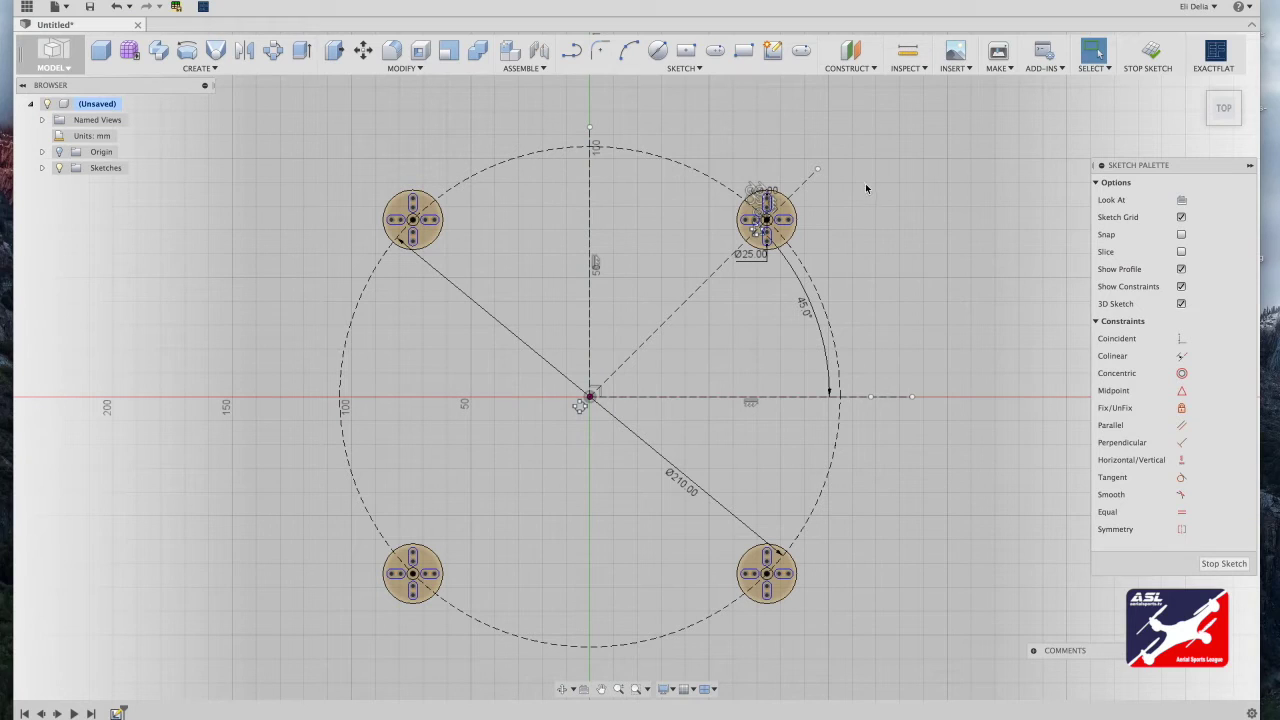
# Sketch a center rectangle at the origin, 160 mm tall and 45 mm wide
pyautogui.click(686, 52)
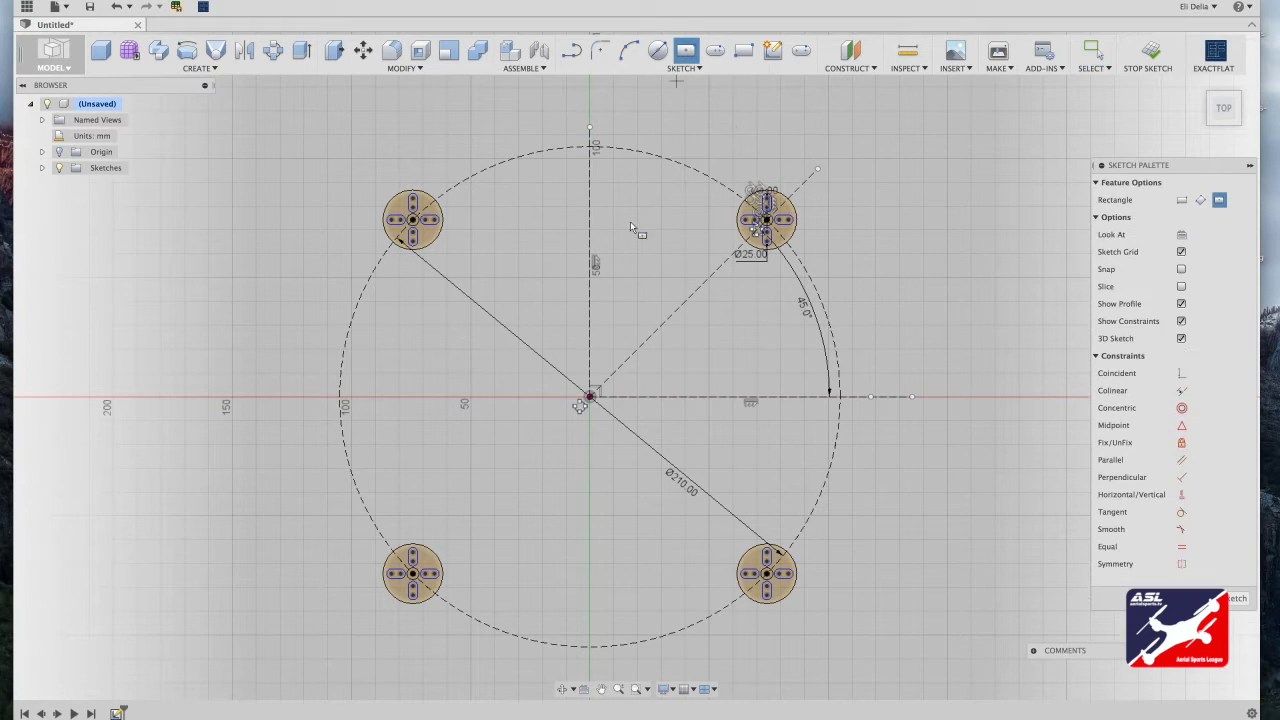
pyautogui.click(590, 395)
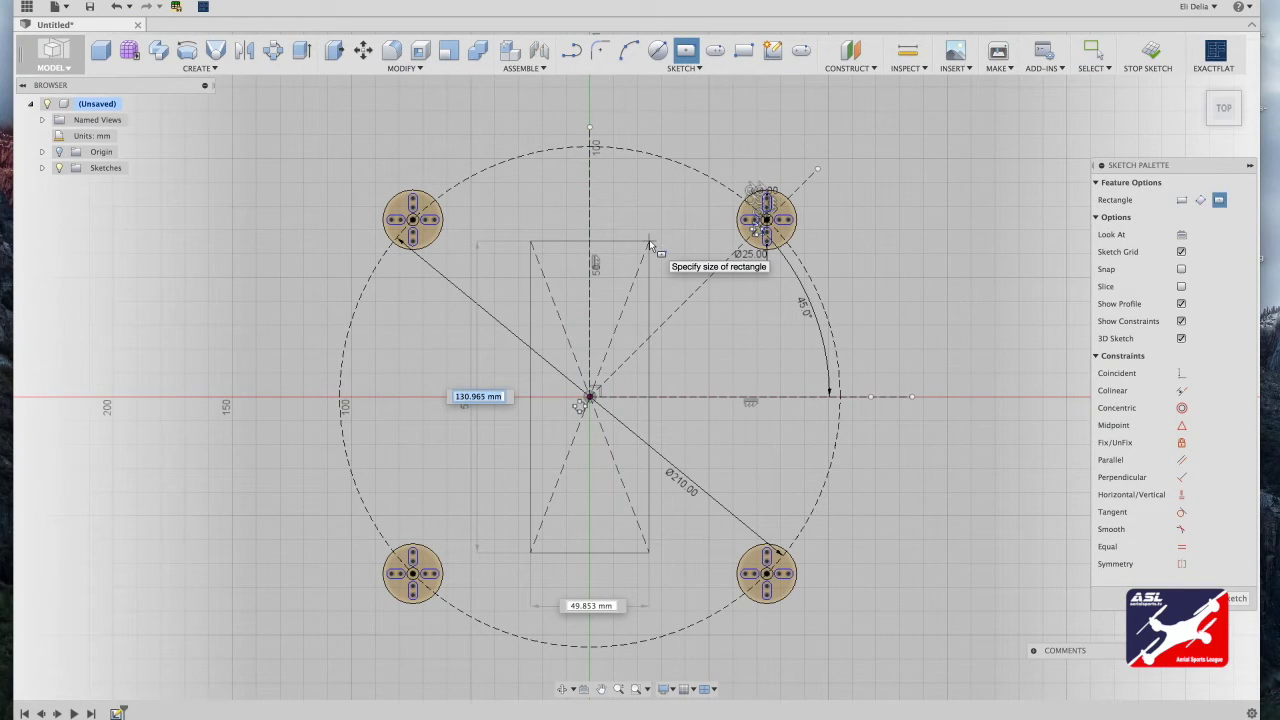
pyautogui.write('160')
pyautogui.press('Tab')
pyautogui.write('45')
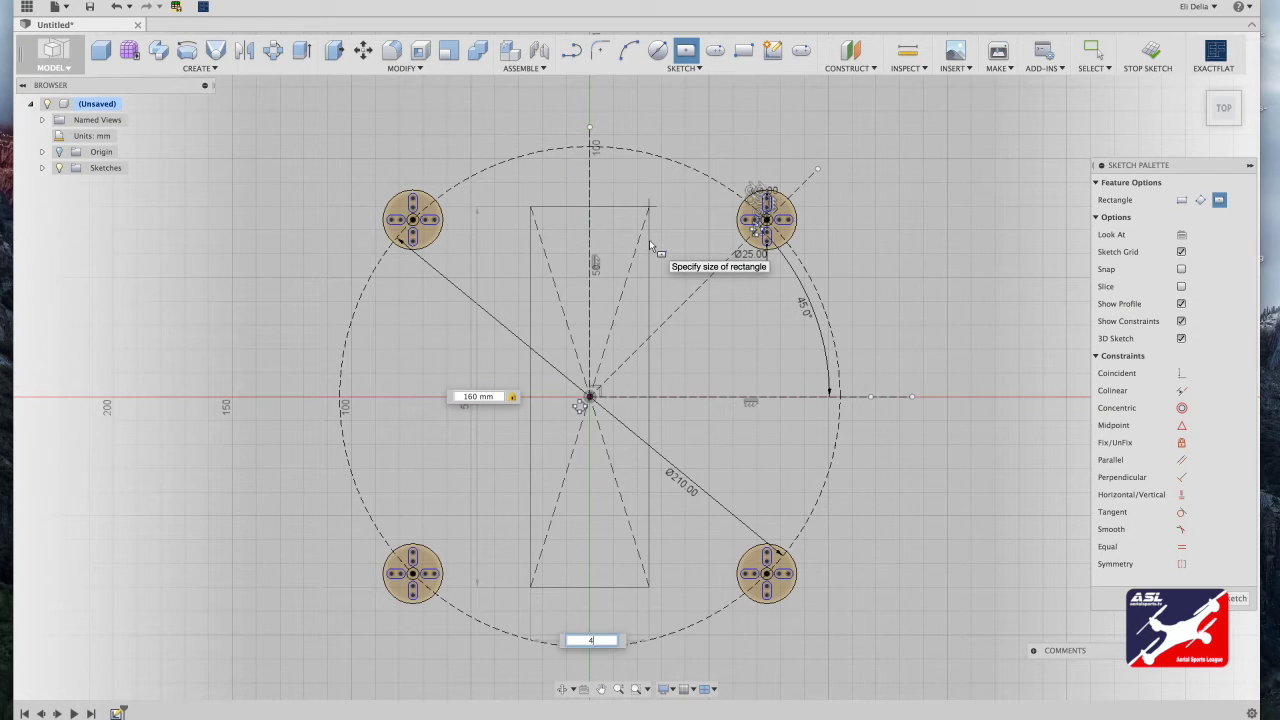
pyautogui.press('Return')
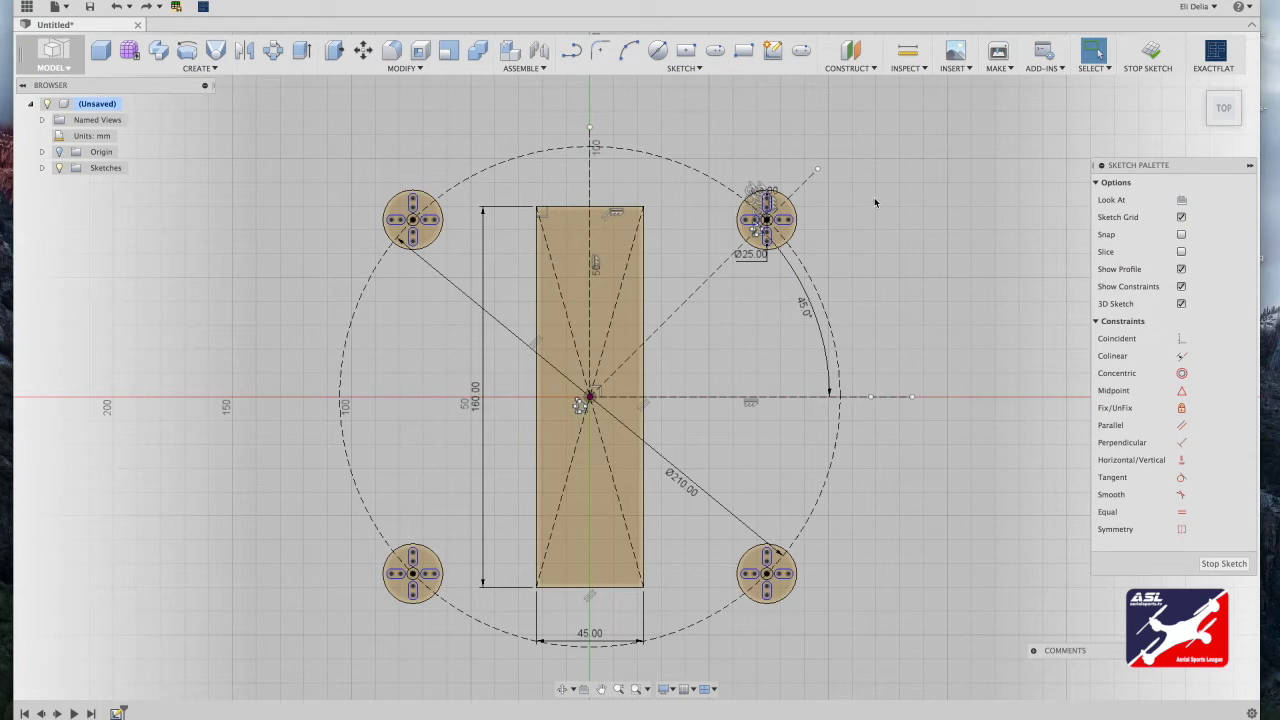
# Sketch a three-point arc on each side between the upper and lower motor mounts, curving inward to the rectangle's long edge
pyautogui.click(629, 52)
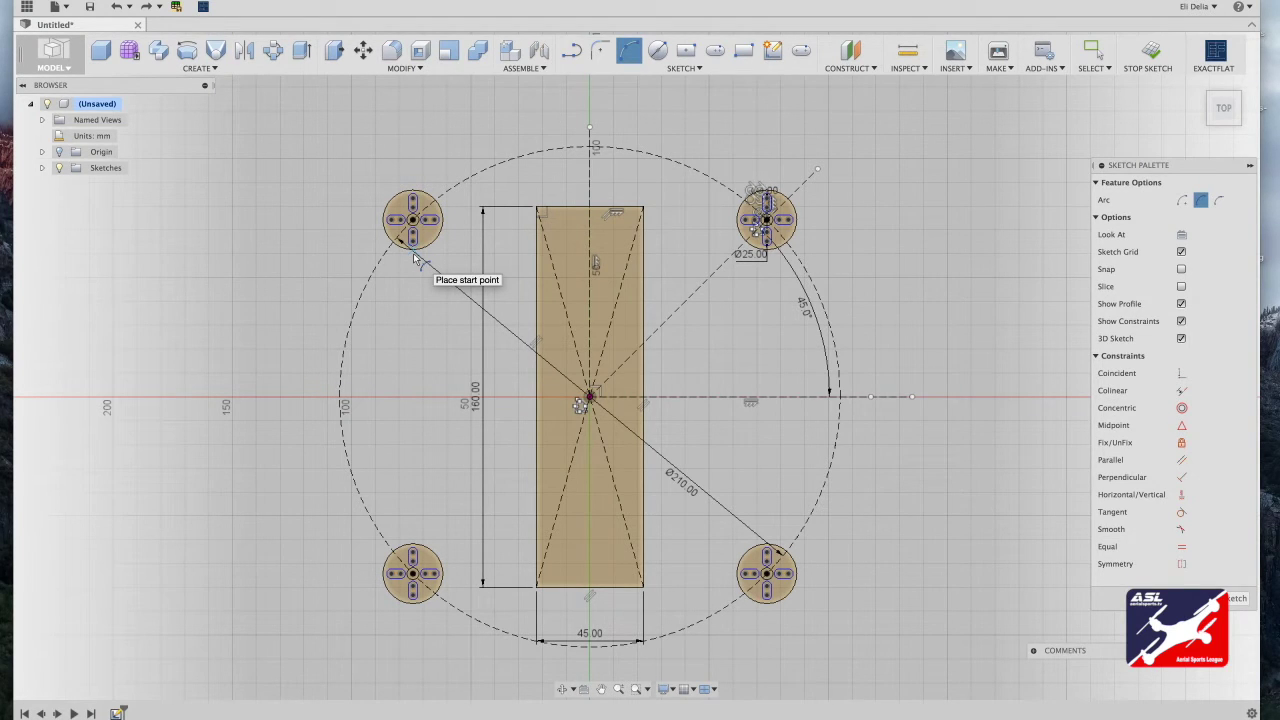
pyautogui.click(414, 255)
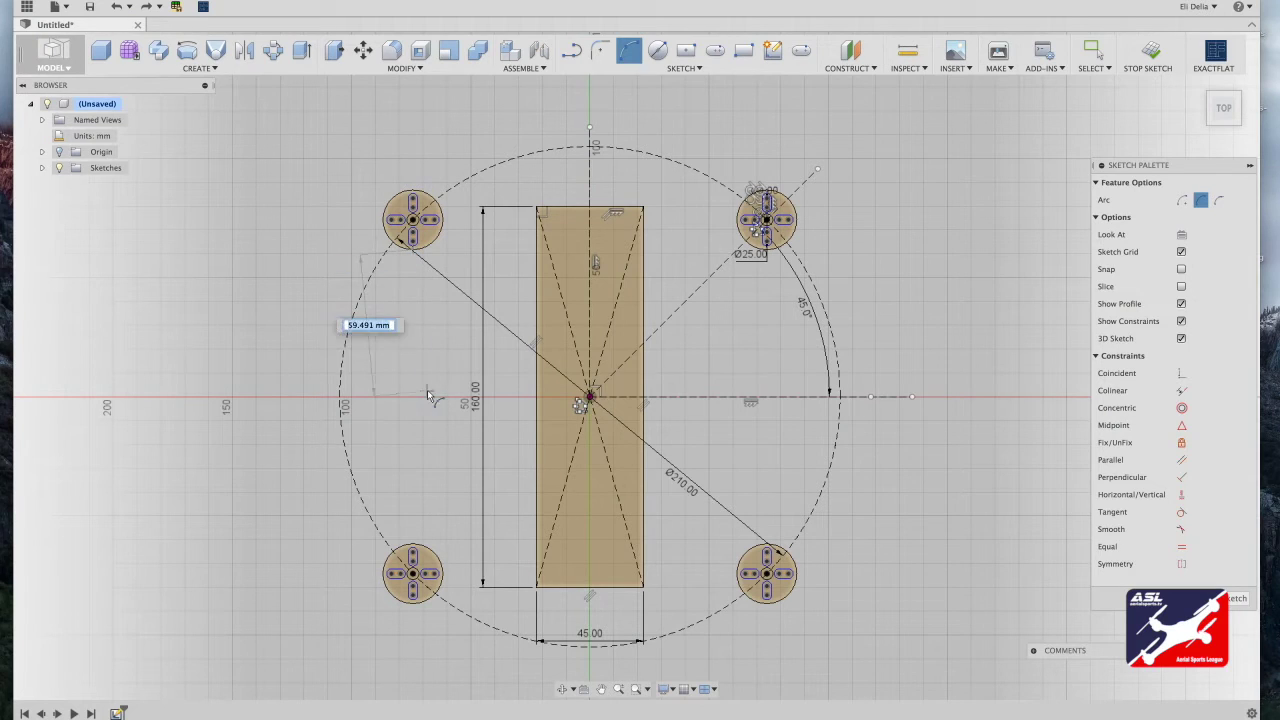
pyautogui.click(414, 544)
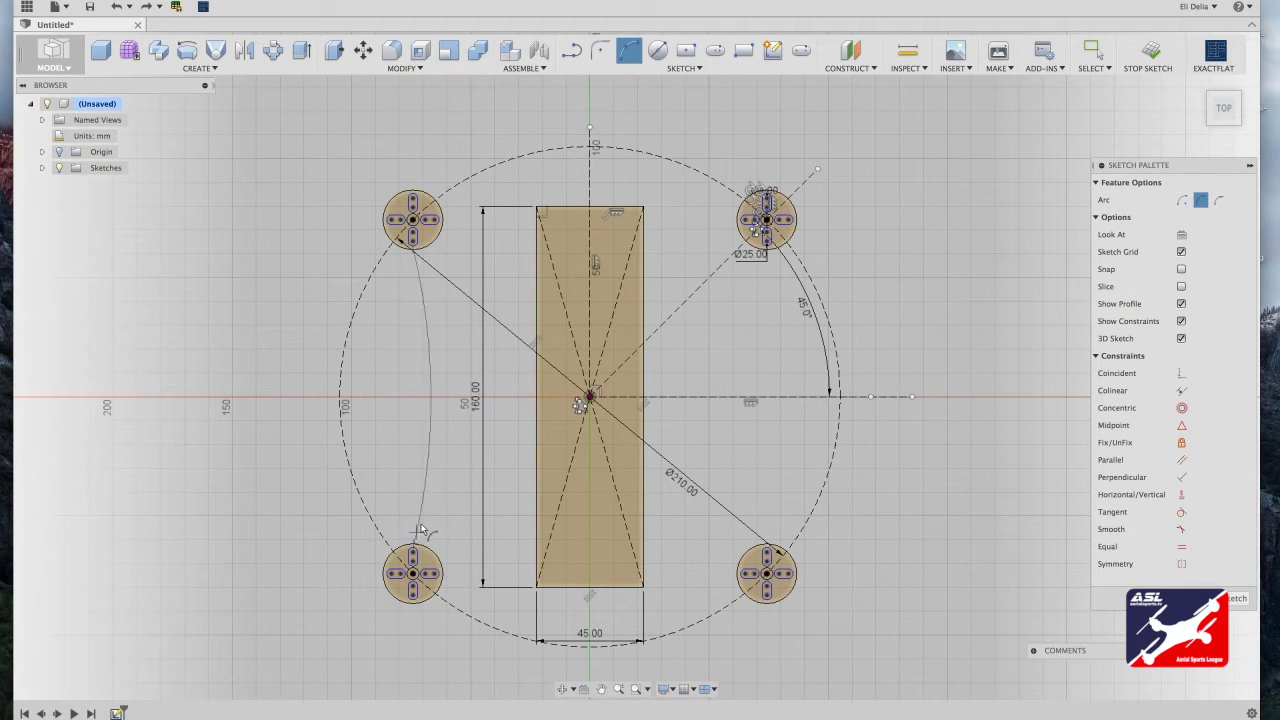
pyautogui.click(532, 410)
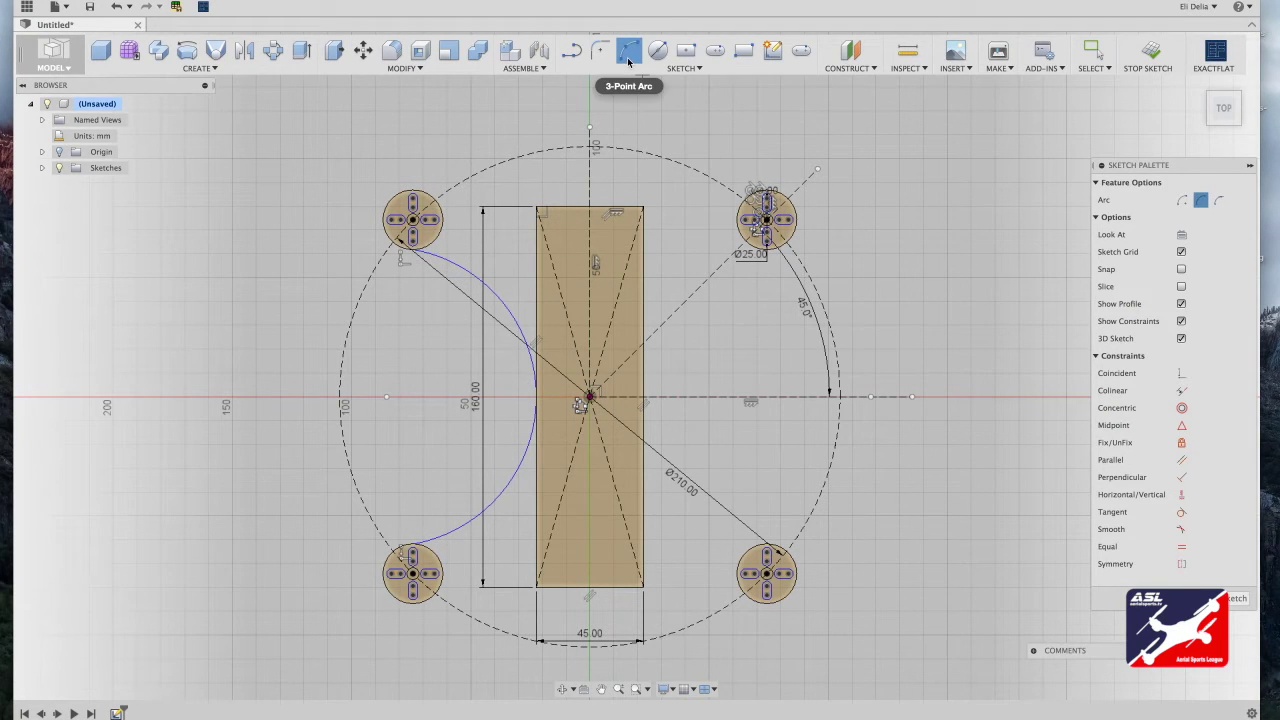
pyautogui.click(628, 60)
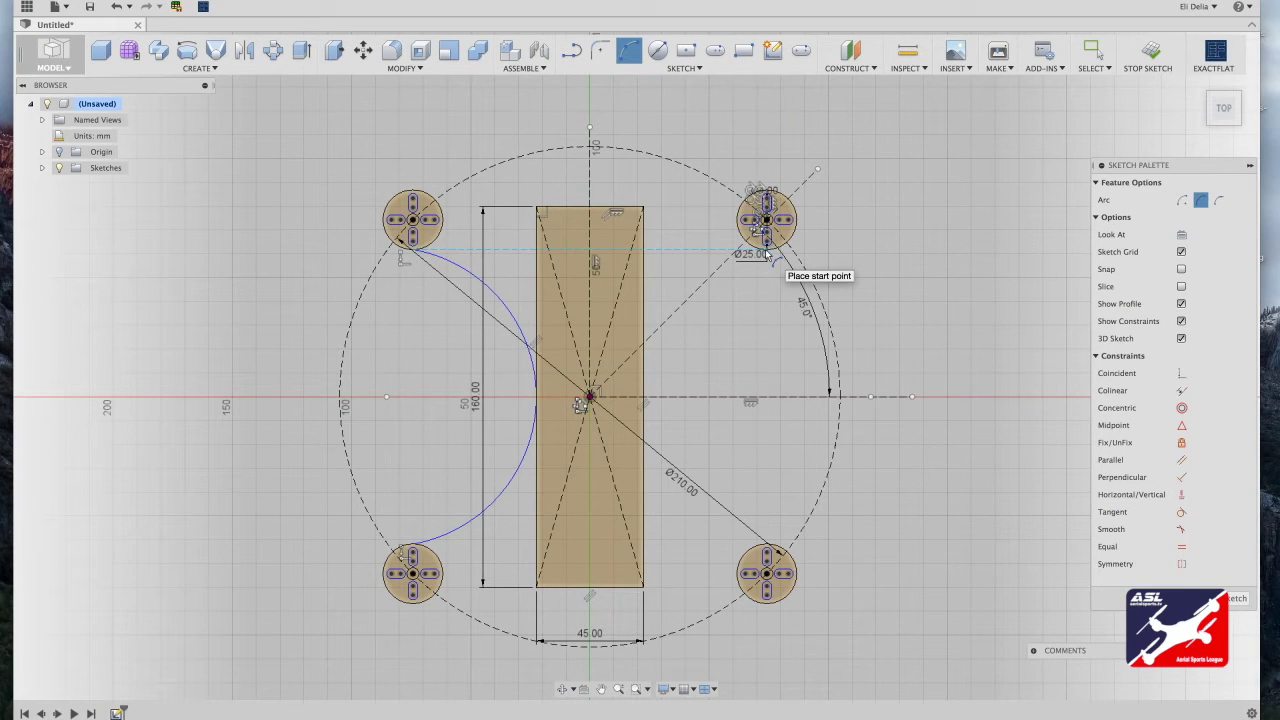
pyautogui.click(767, 254)
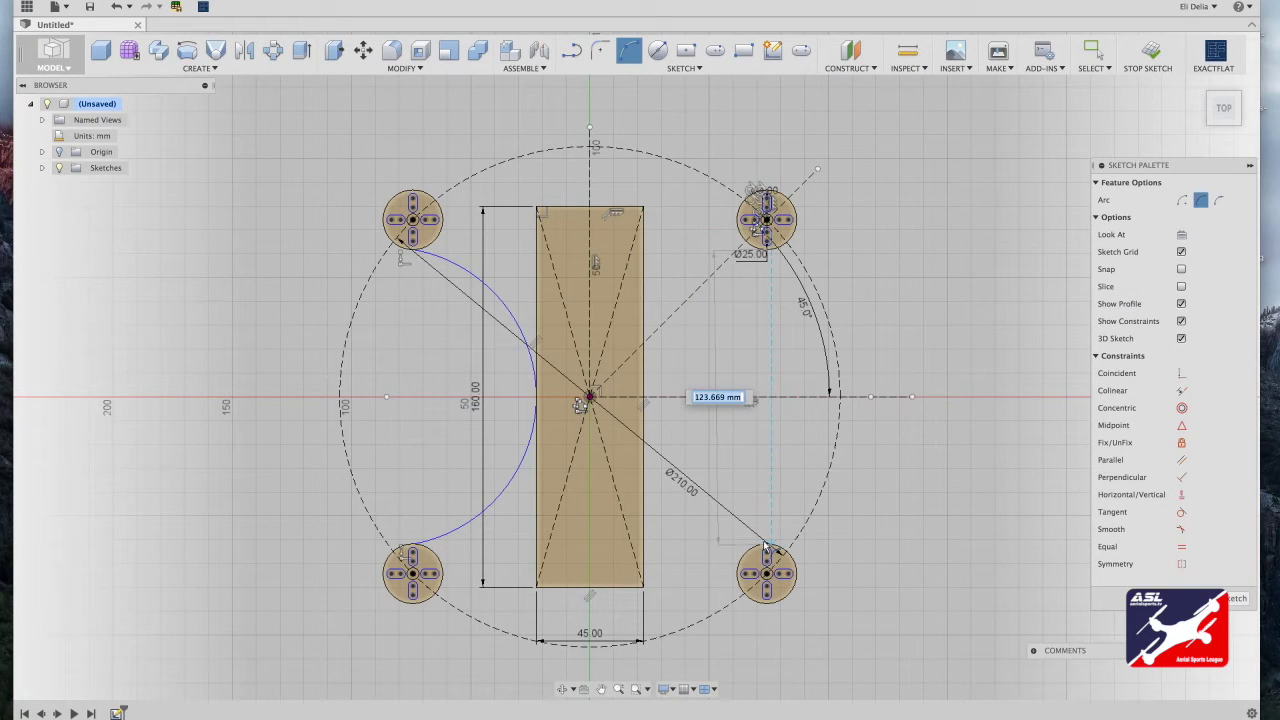
pyautogui.click(765, 545)
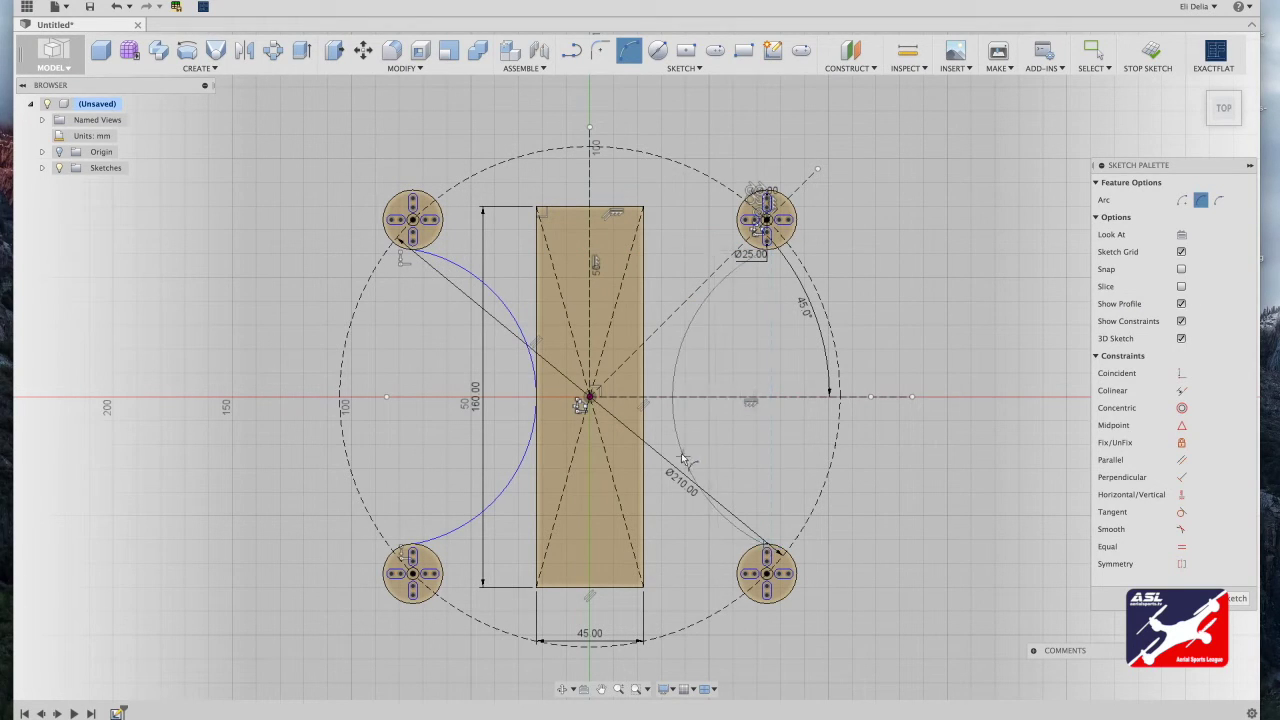
pyautogui.click(647, 400)
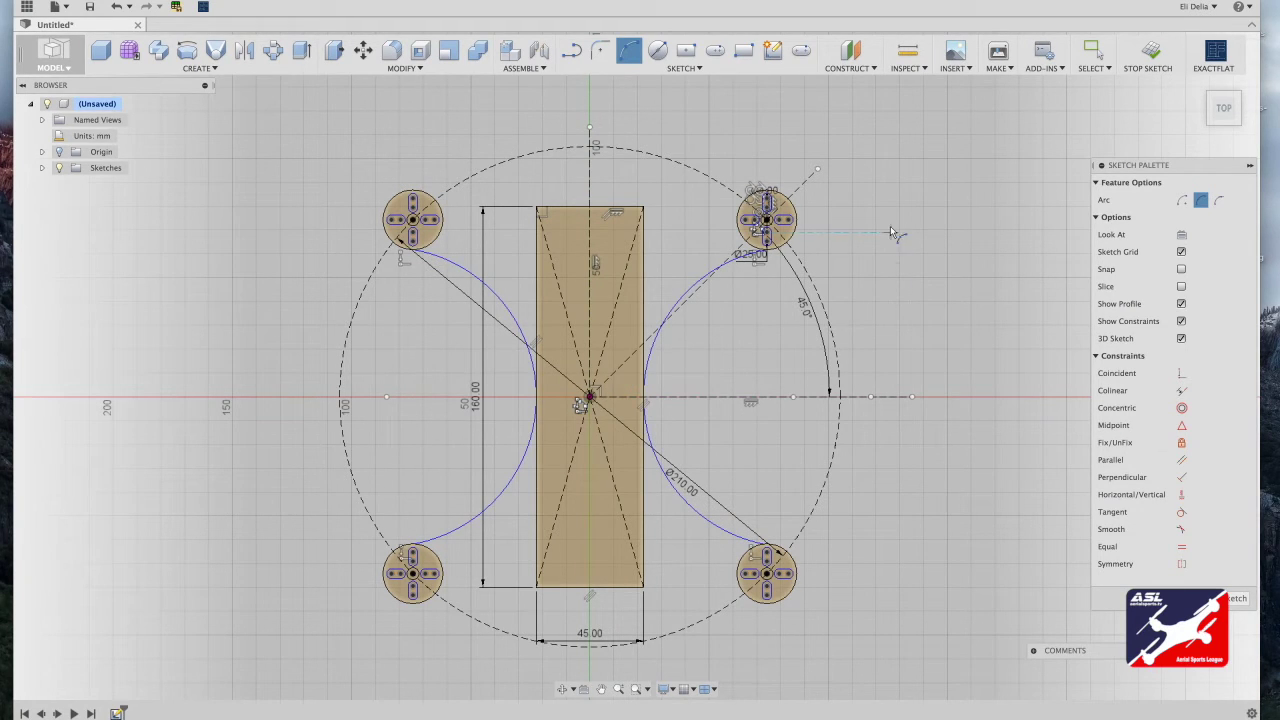
# Sketch three-point arcs between the two upper mounts and between the two lower mounts, both curving inward across the rectangle on the vertical centerline
pyautogui.click(438, 201)
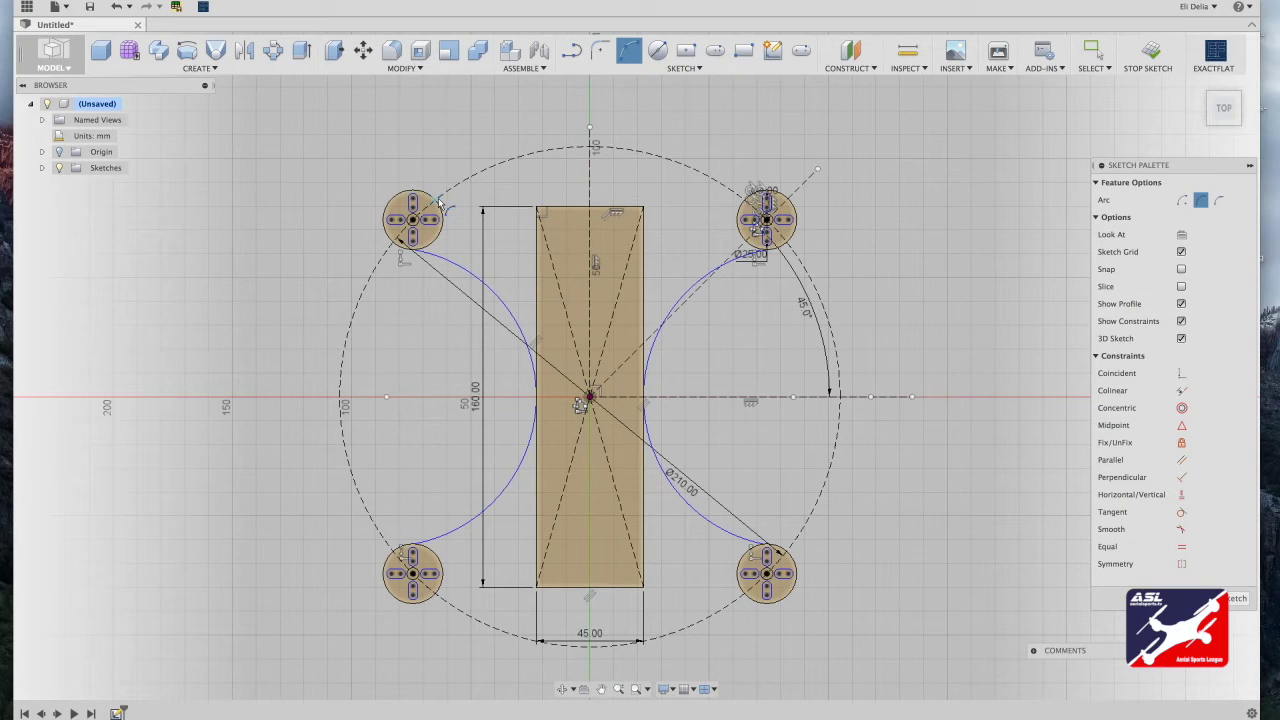
pyautogui.click(747, 202)
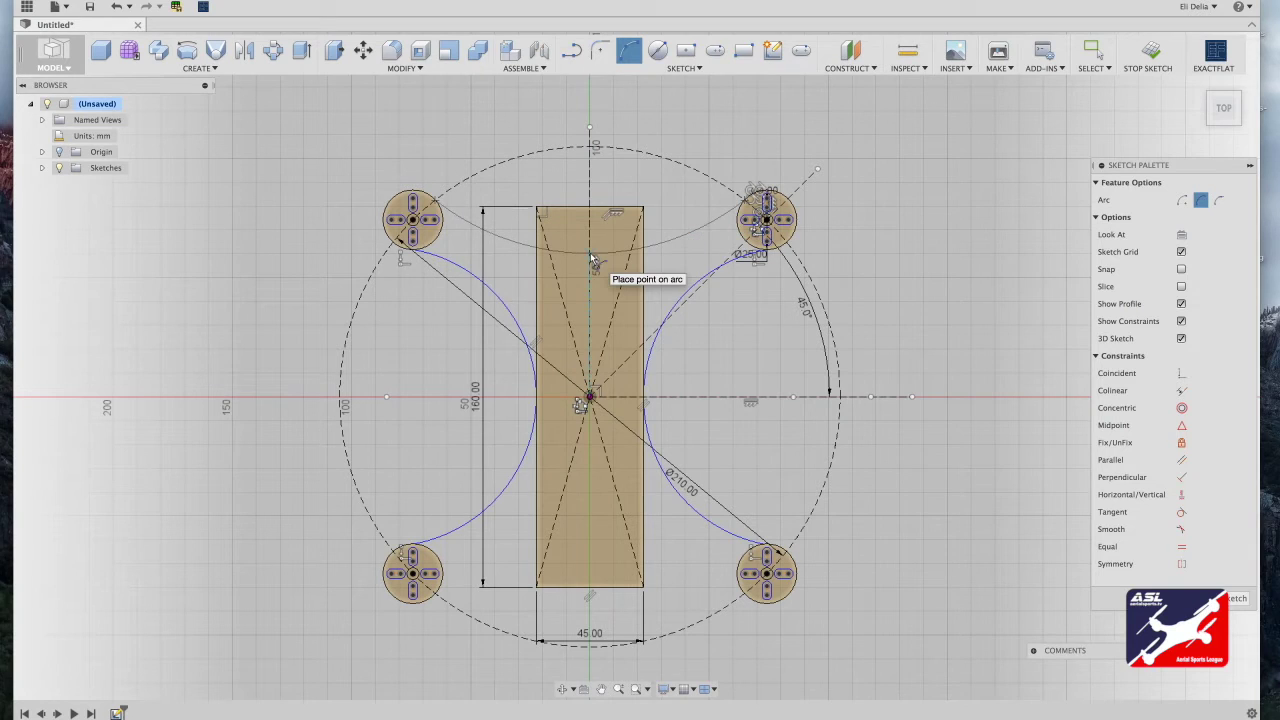
pyautogui.click(591, 256)
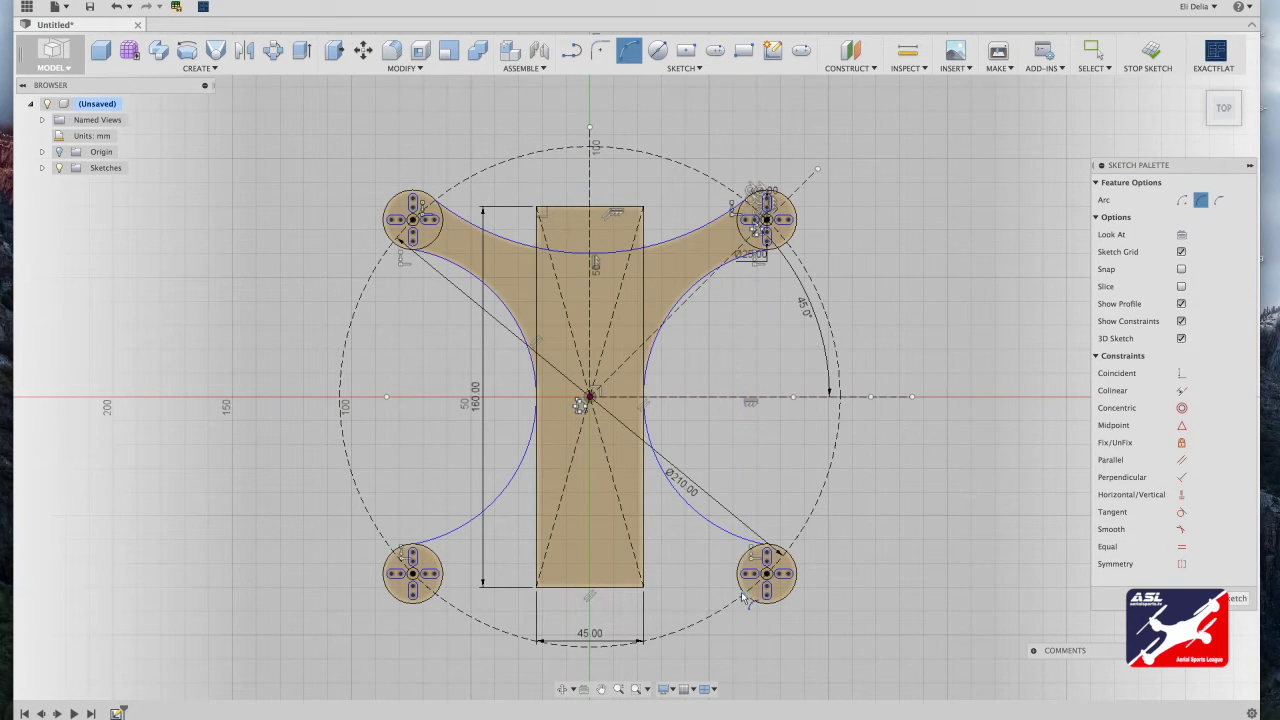
pyautogui.click(436, 595)
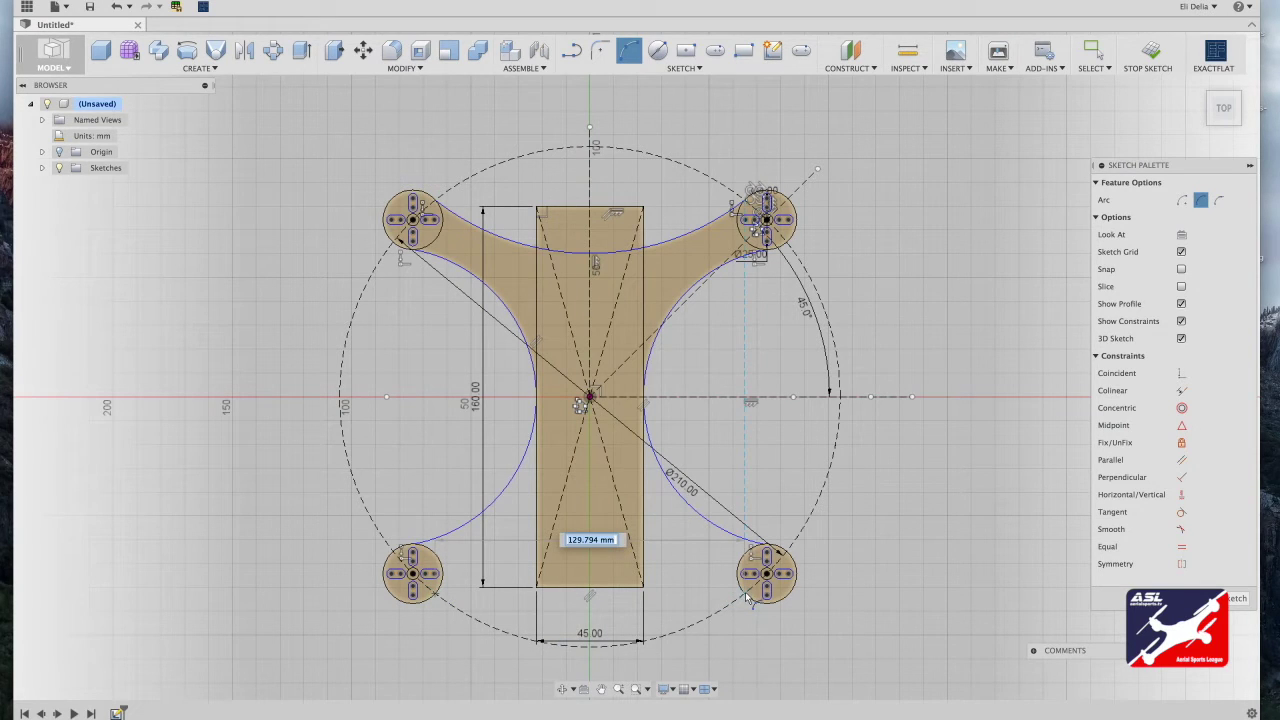
pyautogui.click(748, 596)
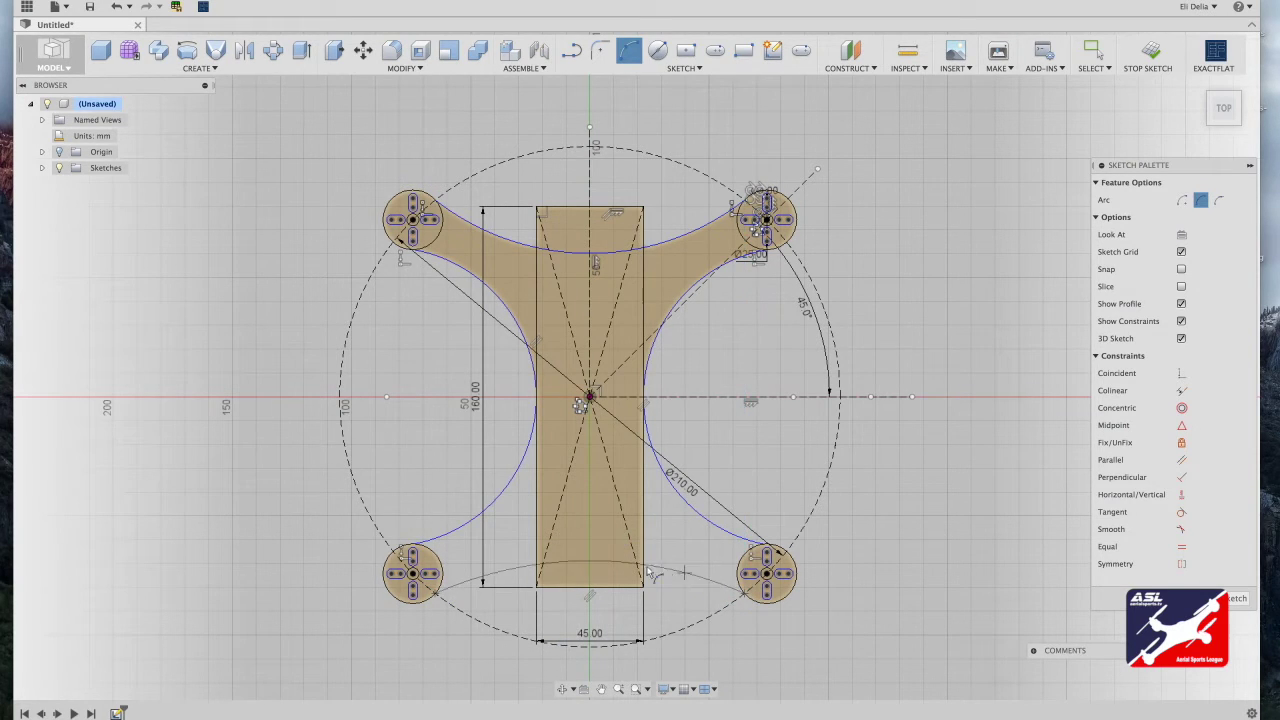
pyautogui.click(591, 538)
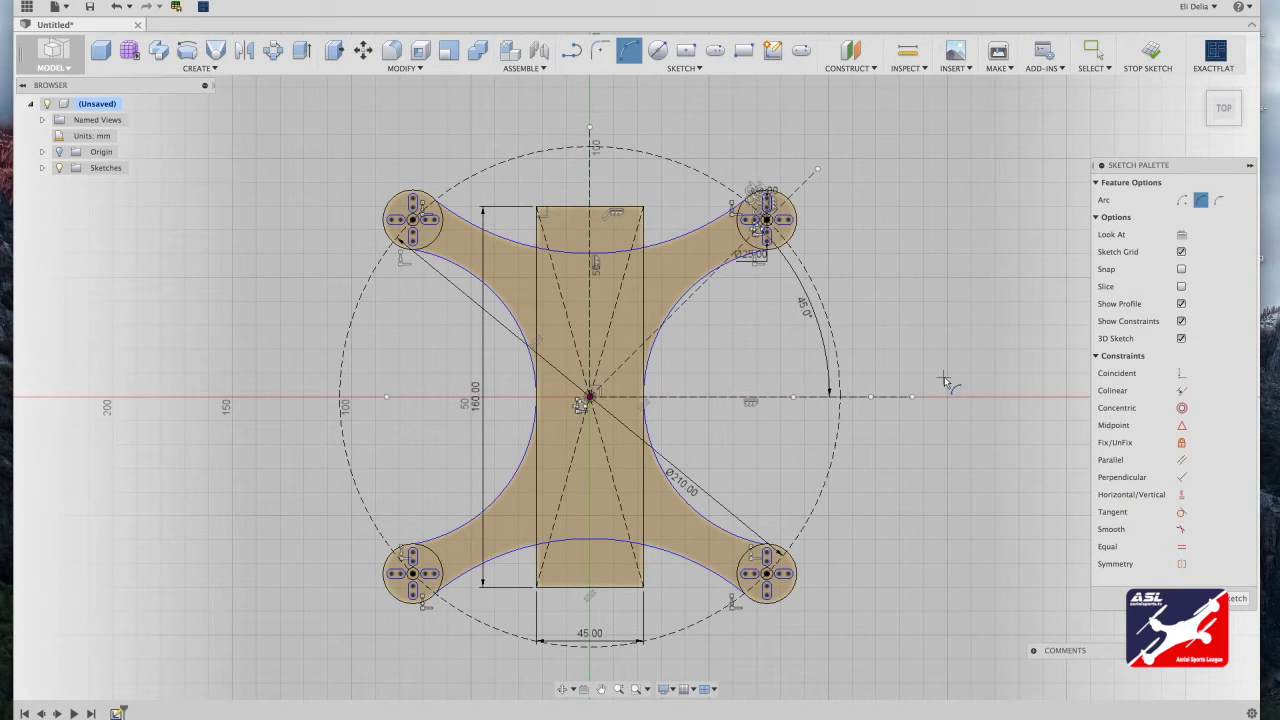
pyautogui.press('Escape')
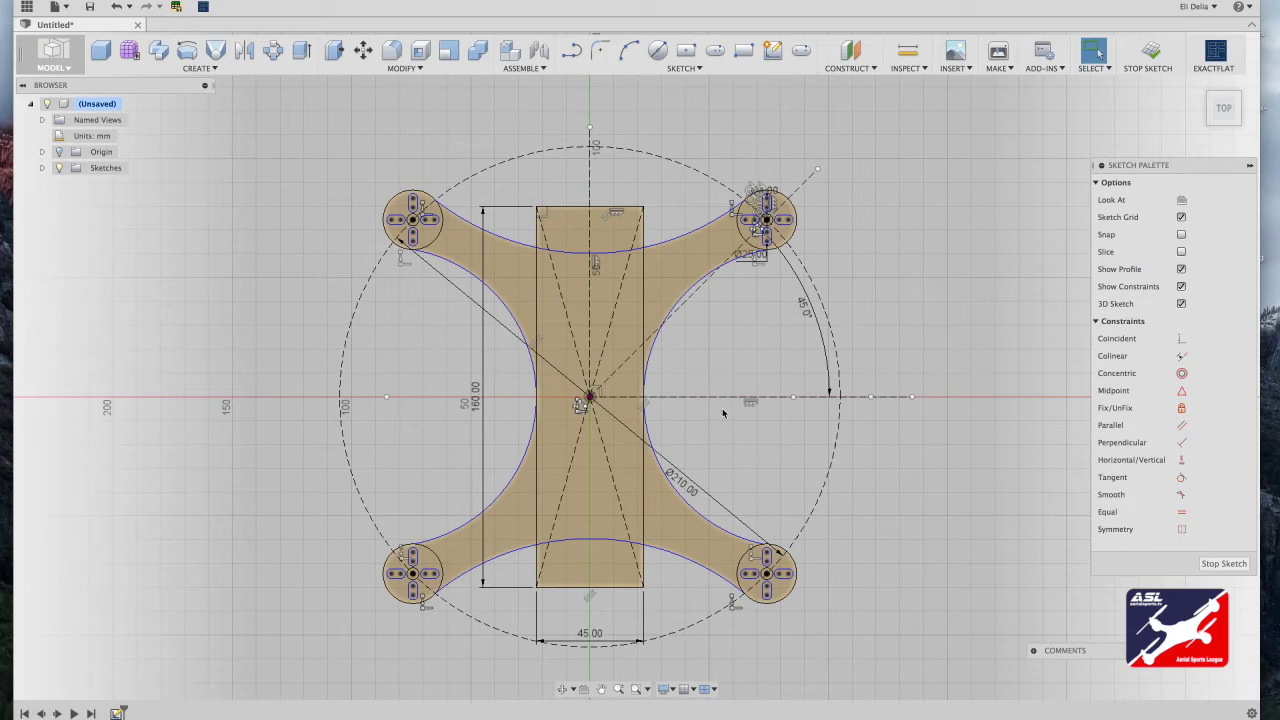
# Apply tangent constraints between the right side arc and the outer circles of the lower-right and upper-right motor mounts
pyautogui.click(717, 537)
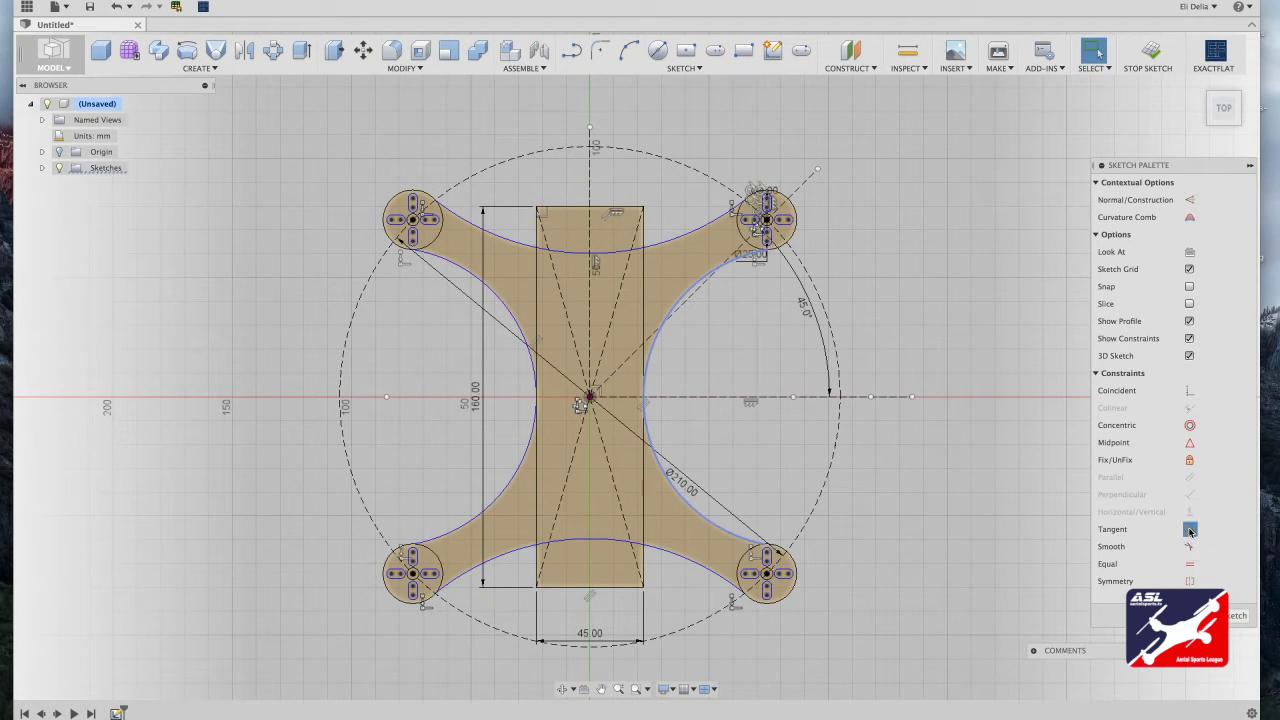
pyautogui.click(1157, 533)
pyautogui.click(790, 595)
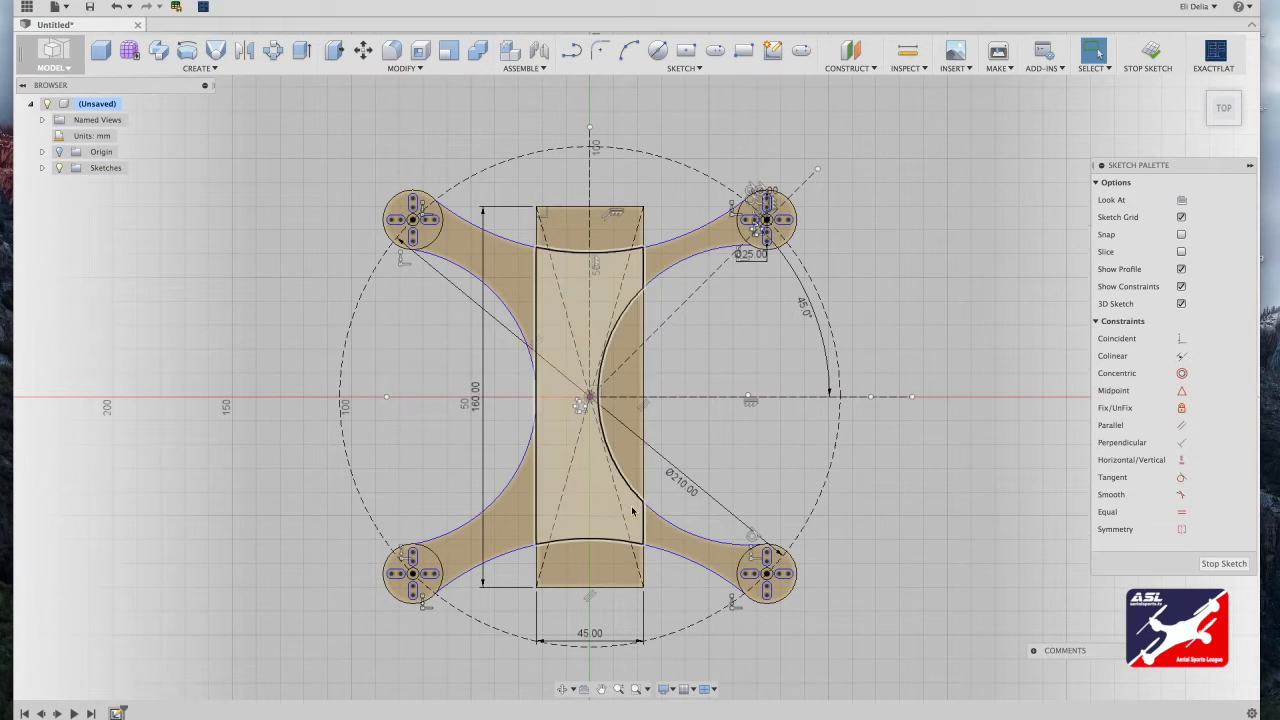
pyautogui.click(672, 530)
pyautogui.click(1158, 529)
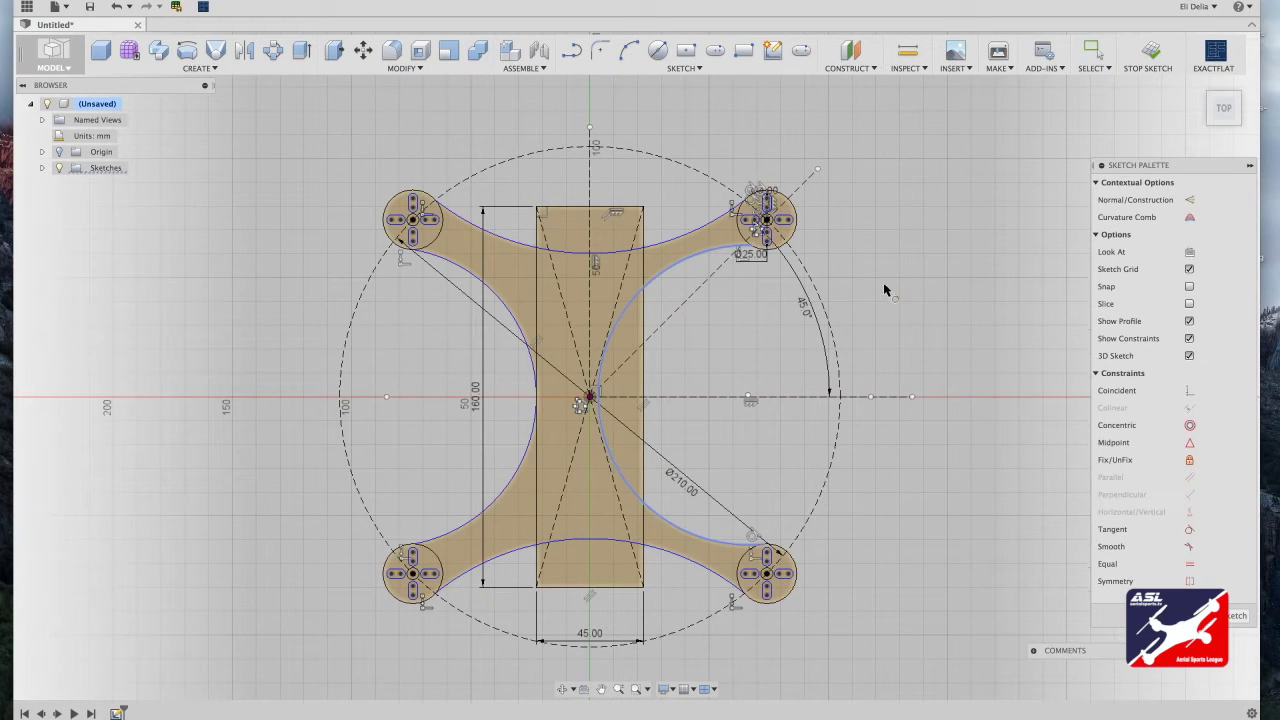
pyautogui.click(795, 227)
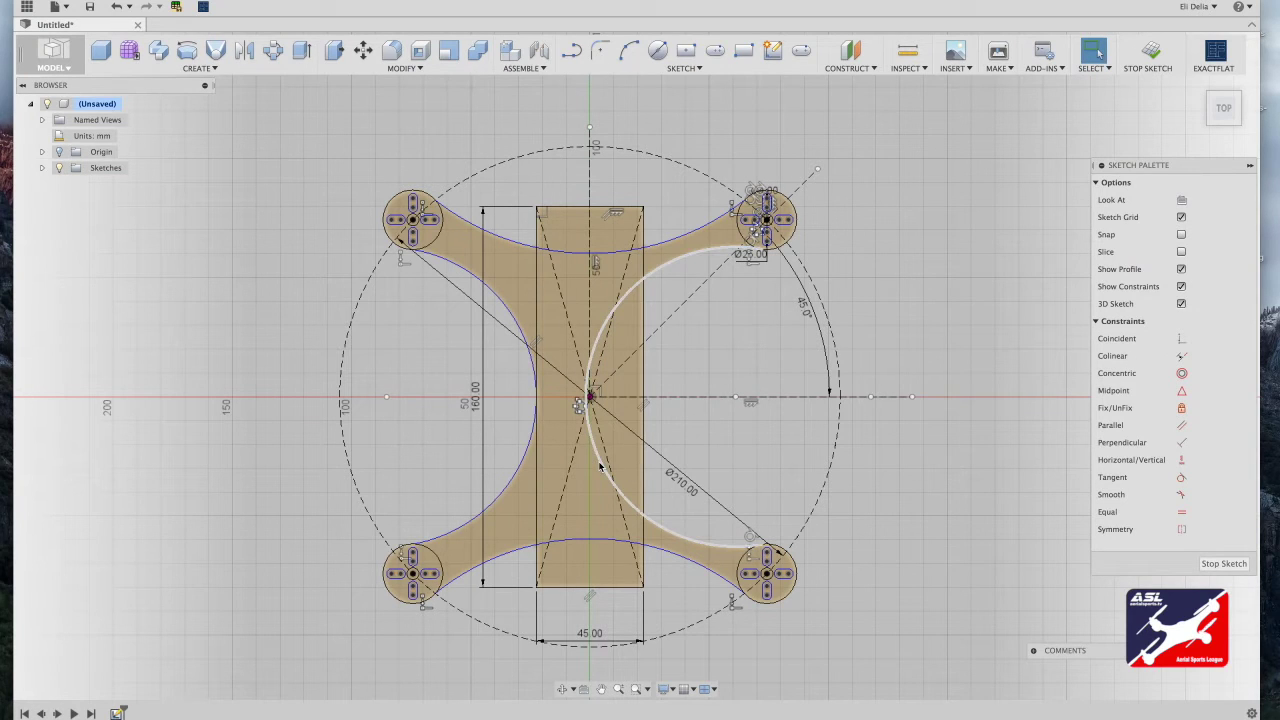
# Pull the right side arc back to the rectangle's long edge and deepen the upper and lower arcs toward the frame's center
pyautogui.moveTo(600, 463)
pyautogui.mouseDown()
pyautogui.moveTo(684, 347)
pyautogui.moveTo(647, 371)
pyautogui.mouseUp()
pyautogui.moveTo(544, 425)
pyautogui.mouseDown()
pyautogui.moveTo(523, 420)
pyautogui.moveTo(537, 400)
pyautogui.mouseUp()
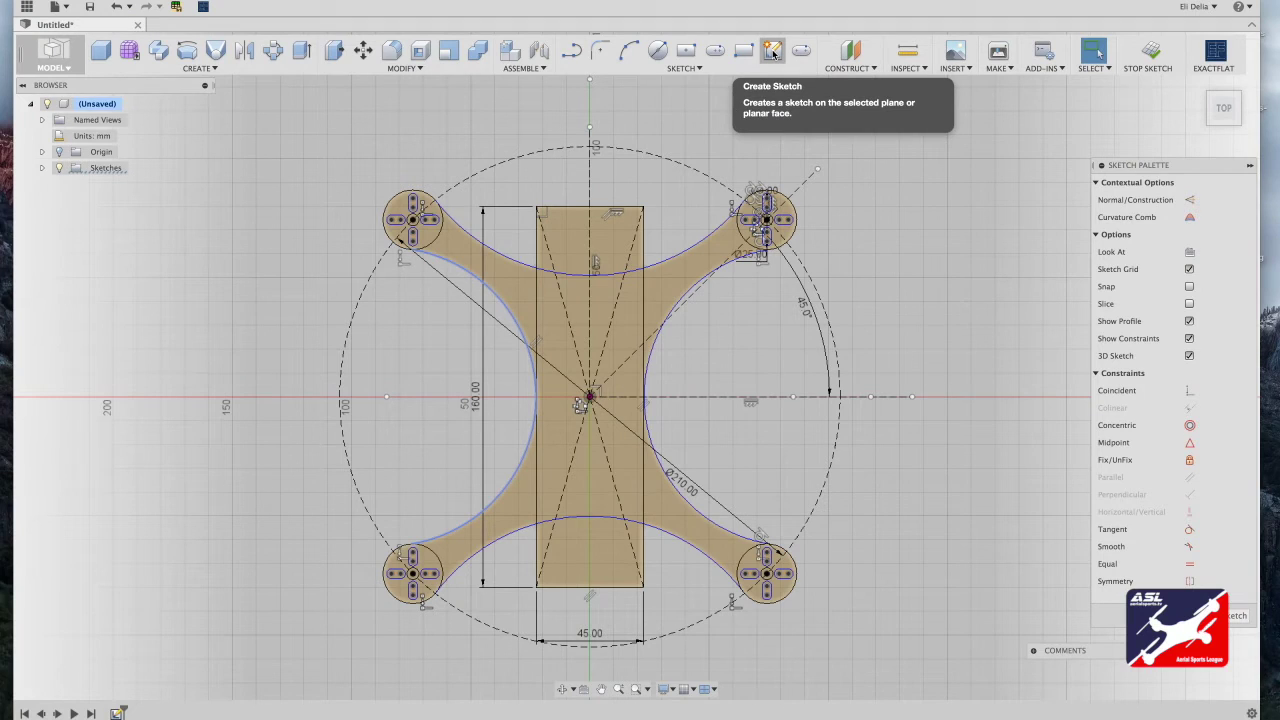
pyautogui.press('i')
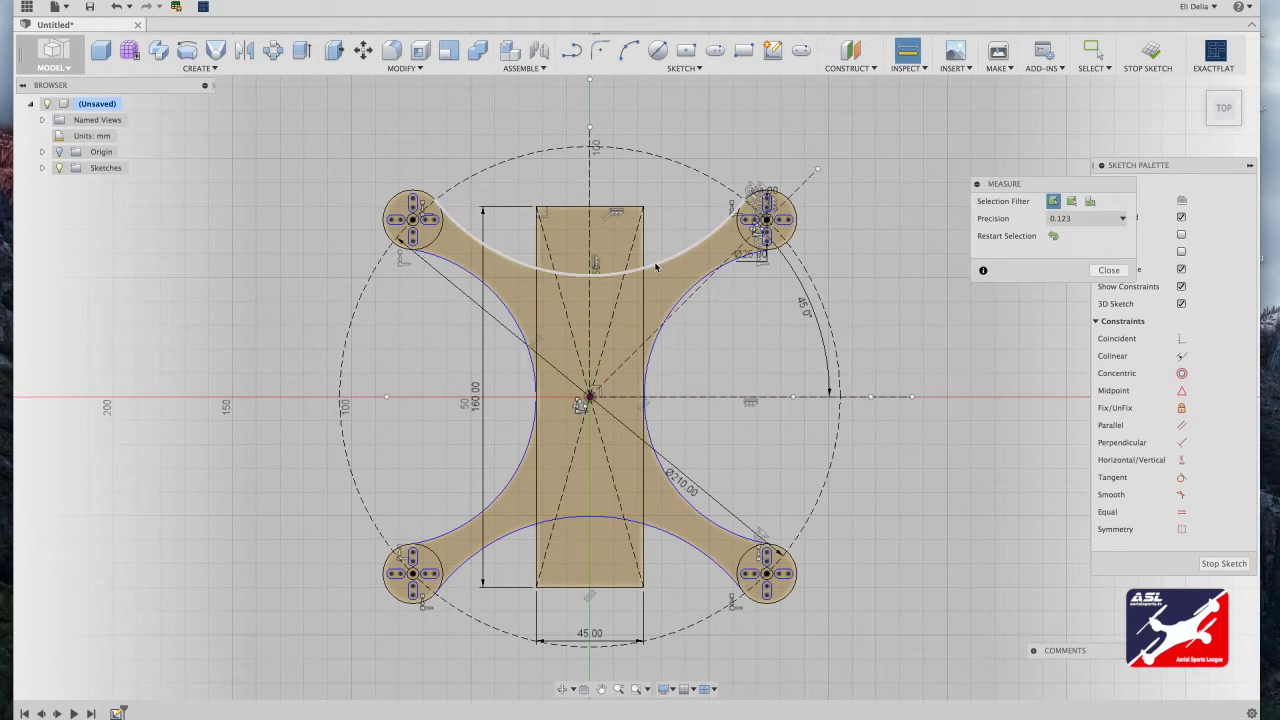
pyautogui.press('Escape')
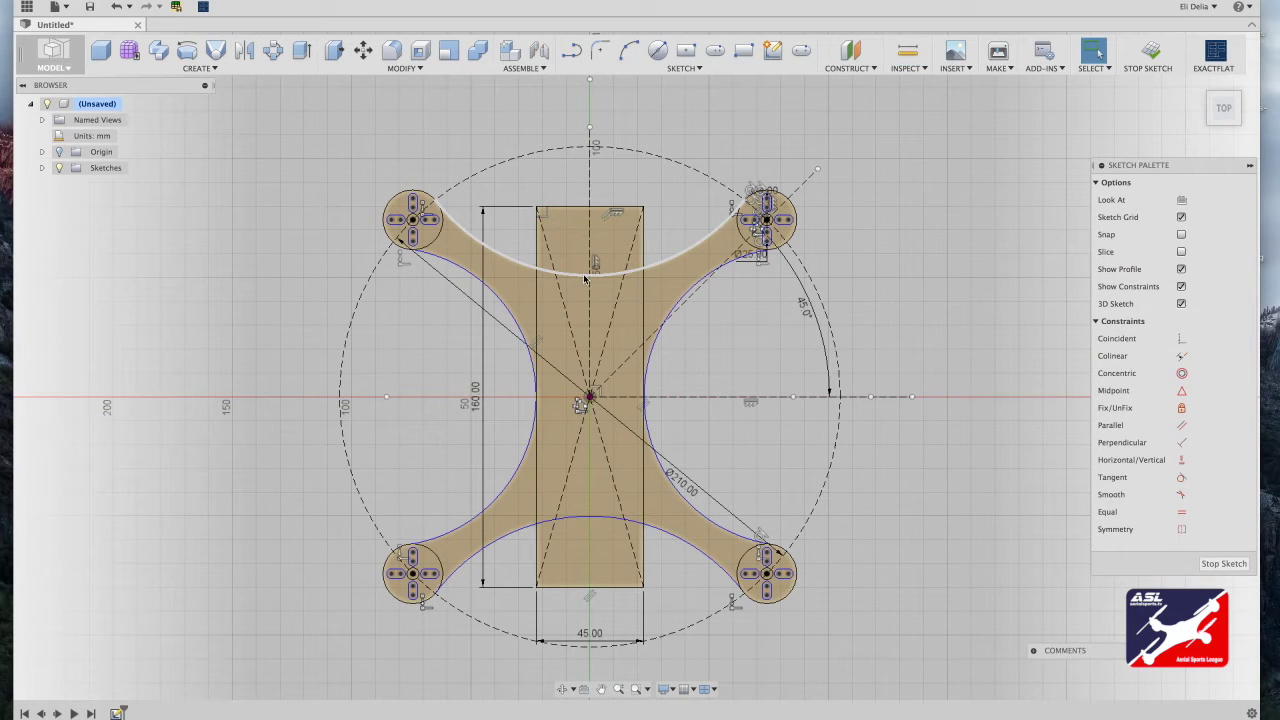
pyautogui.click(586, 277)
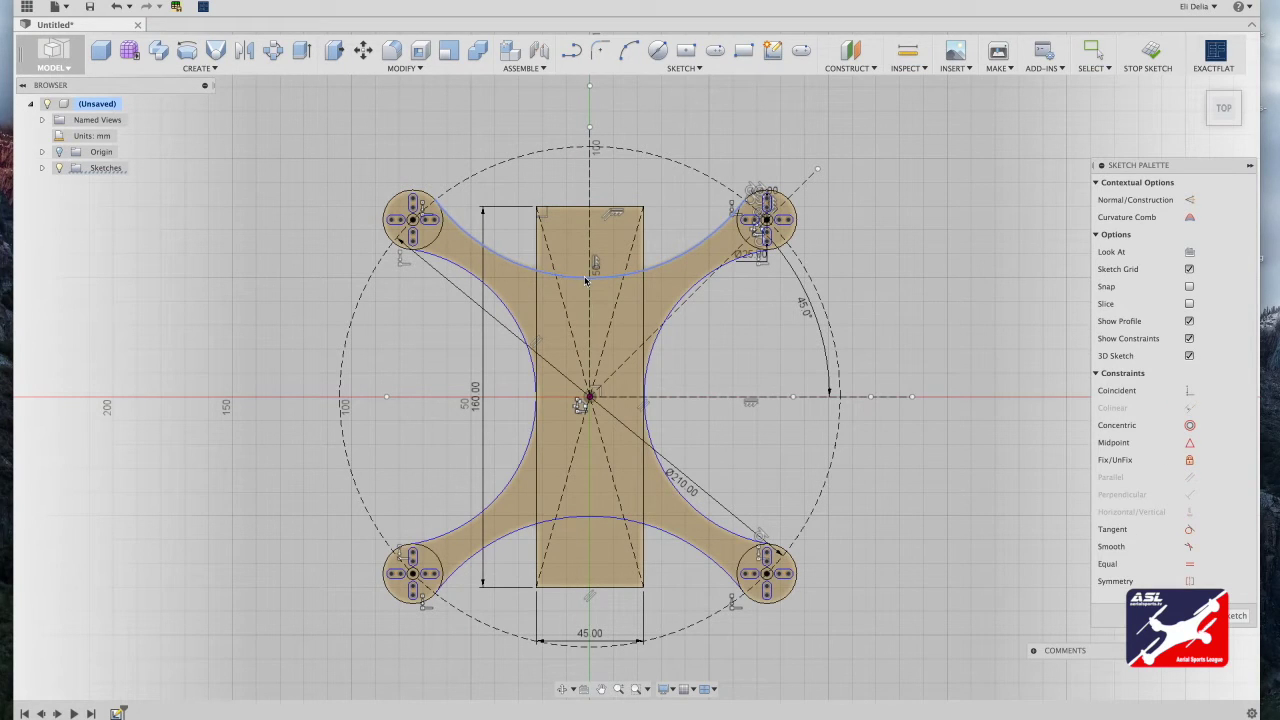
pyautogui.click(667, 536)
pyautogui.click(896, 192)
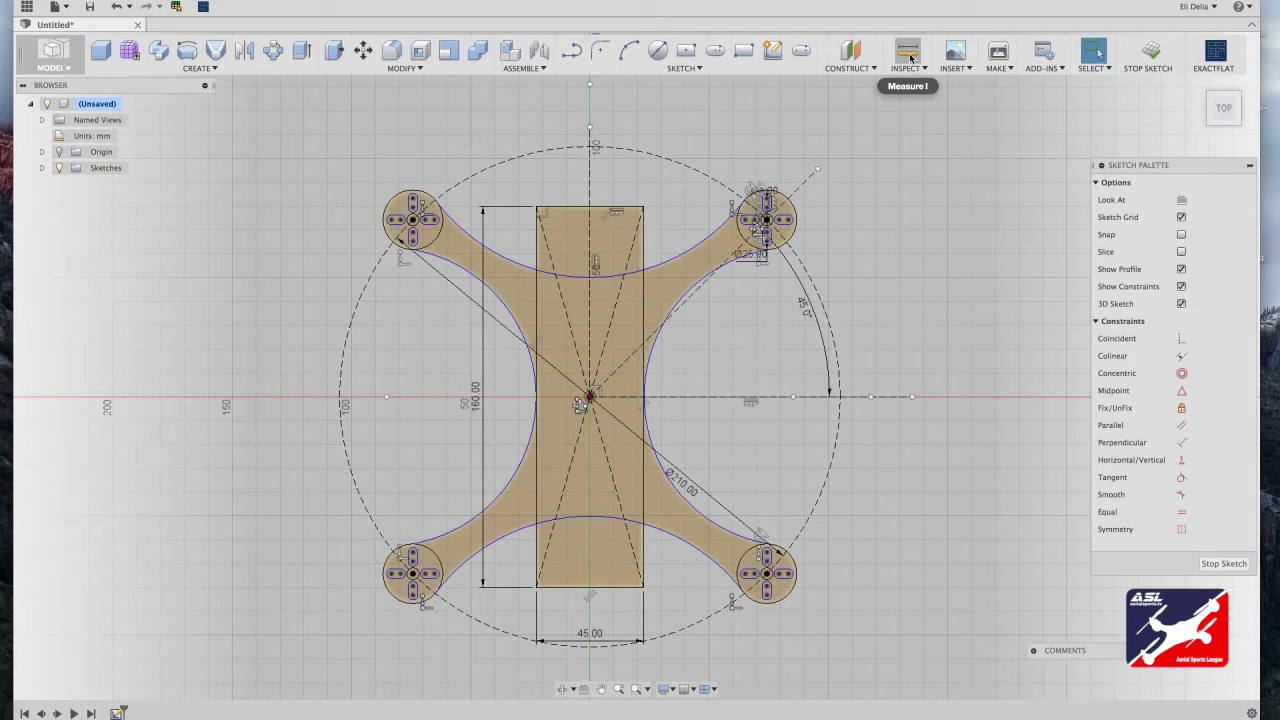
# Measure the distance between the lower arc and the right side arc across the lower-right arm
pyautogui.click(910, 58)
pyautogui.click(709, 538)
pyautogui.click(700, 556)
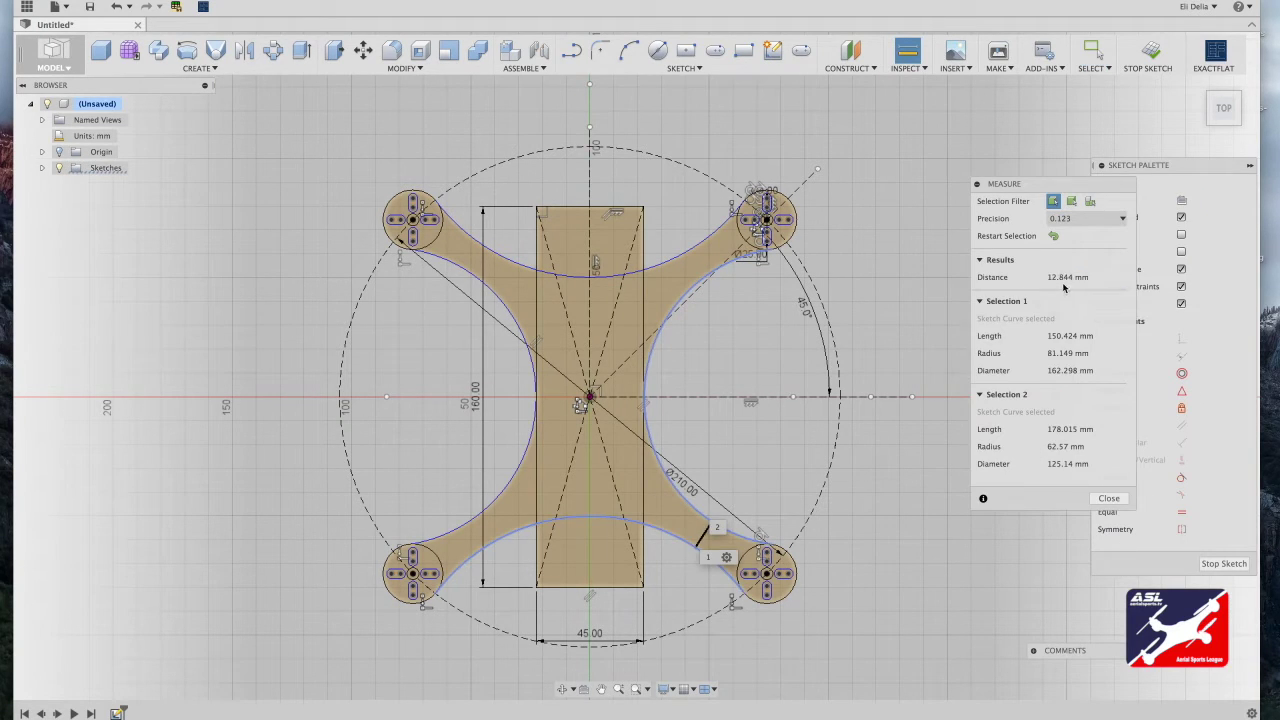
pyautogui.click(1108, 498)
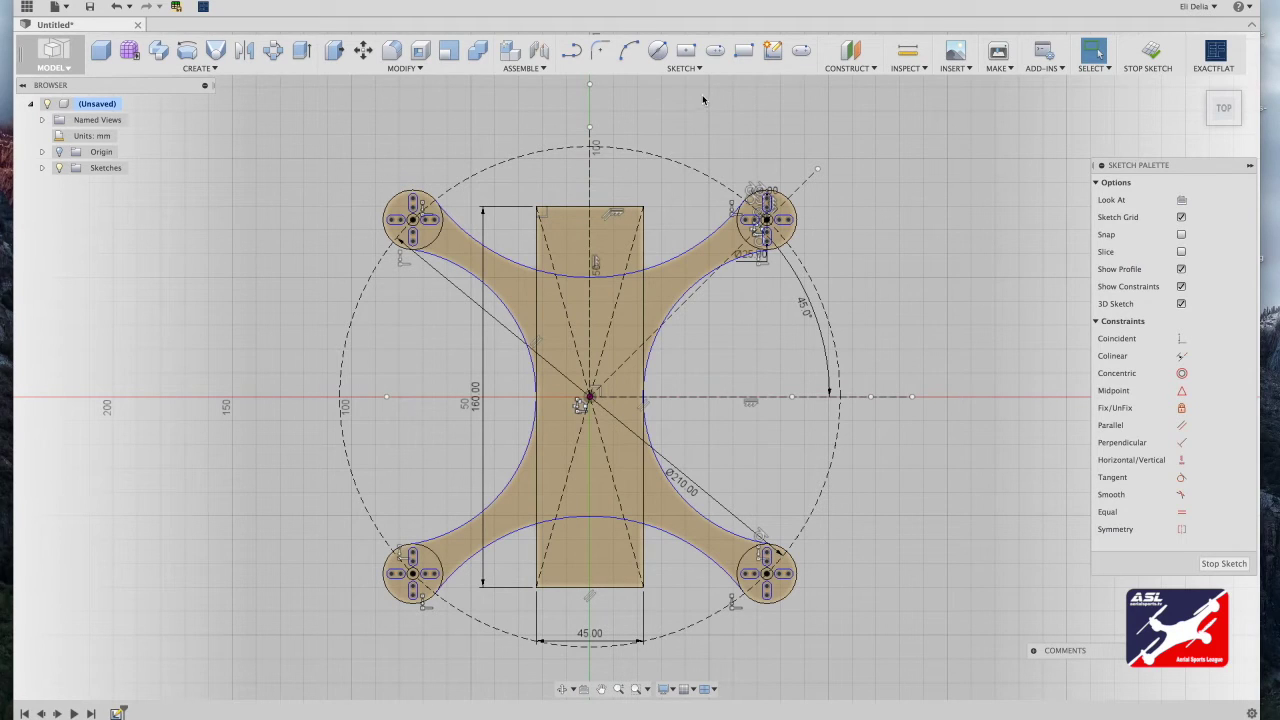
# Sketch a 30.5 by 30.5 mm center rectangle on the origin and convert its edges to construction lines
pyautogui.click(687, 53)
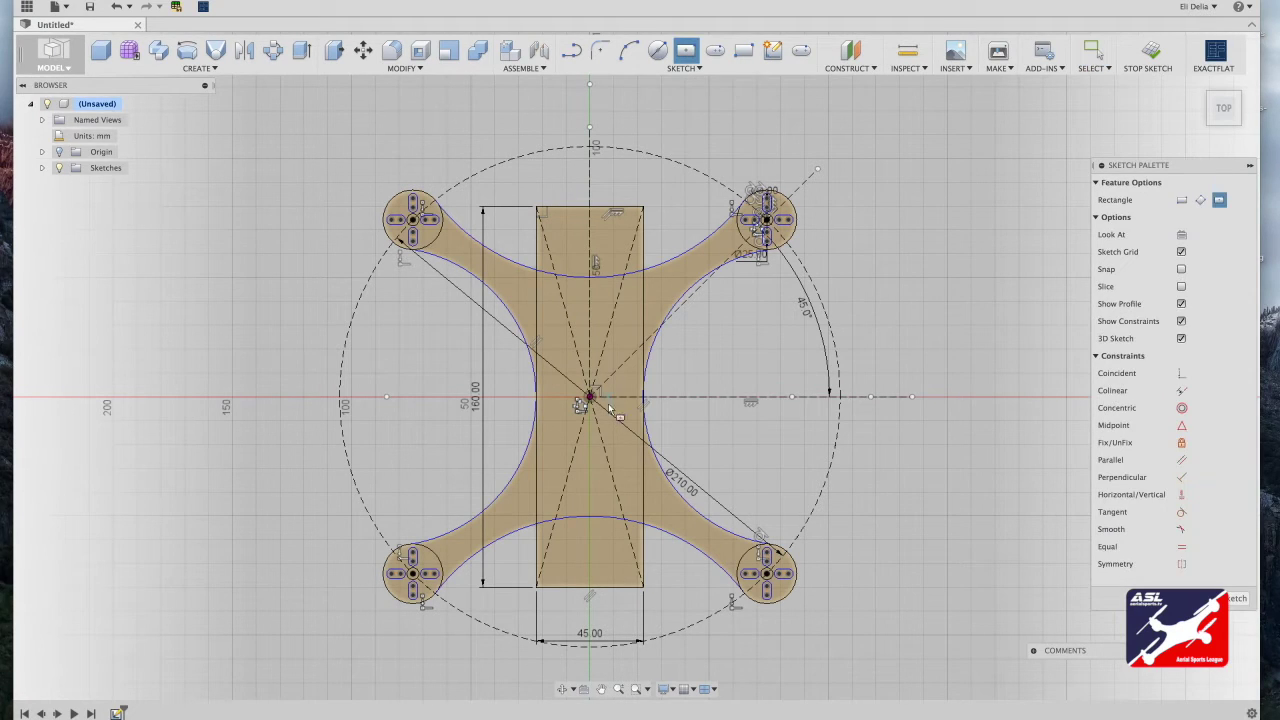
pyautogui.click(590, 396)
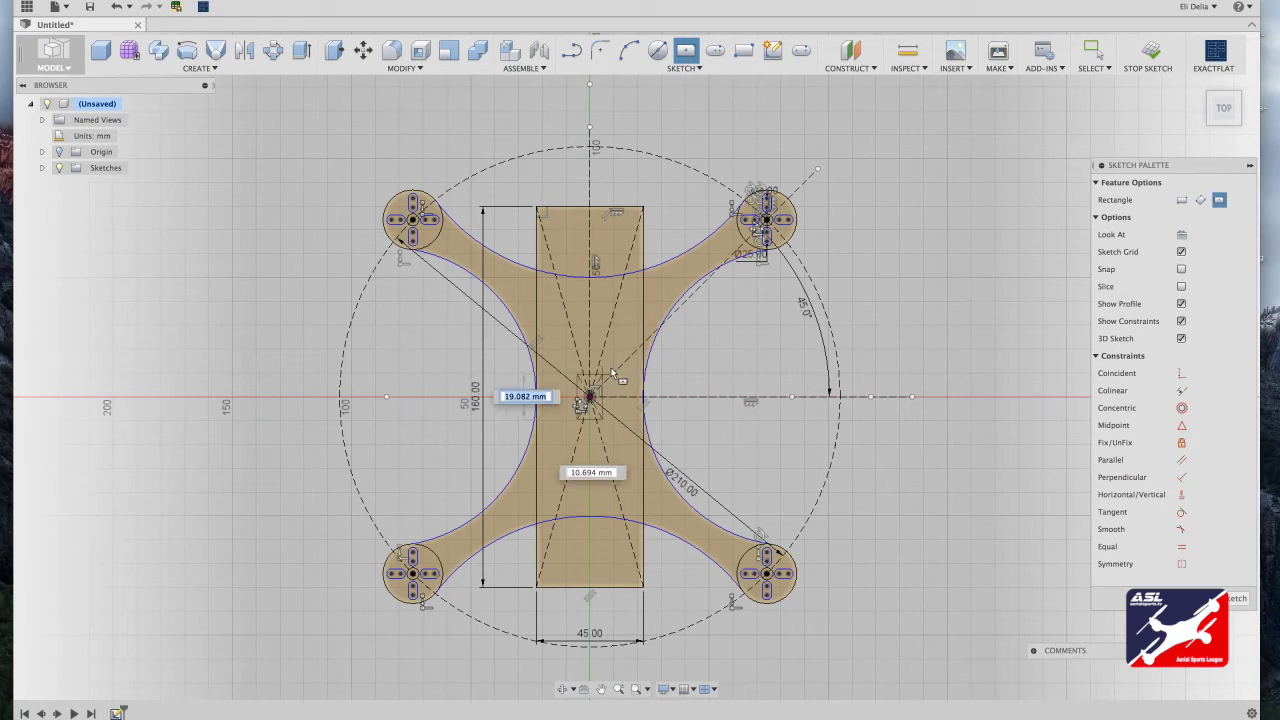
pyautogui.write('30.5')
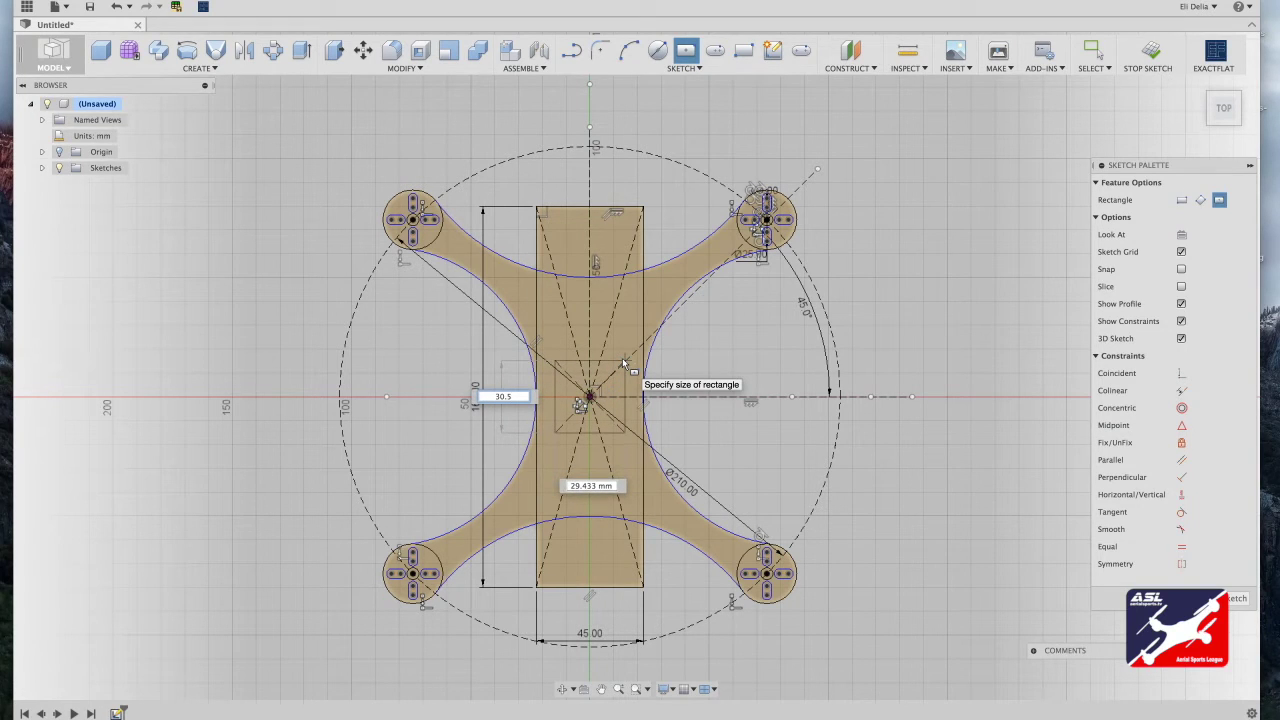
pyautogui.press('Tab')
pyautogui.write('30.5')
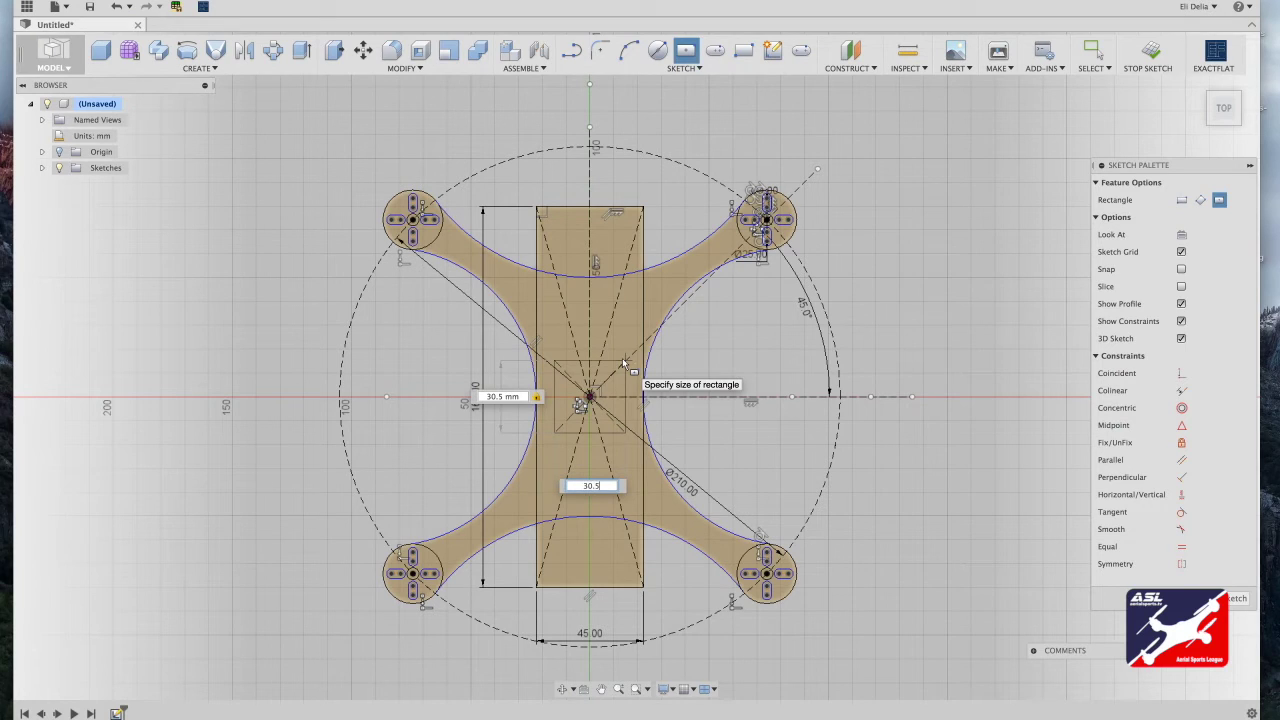
pyautogui.press('Return')
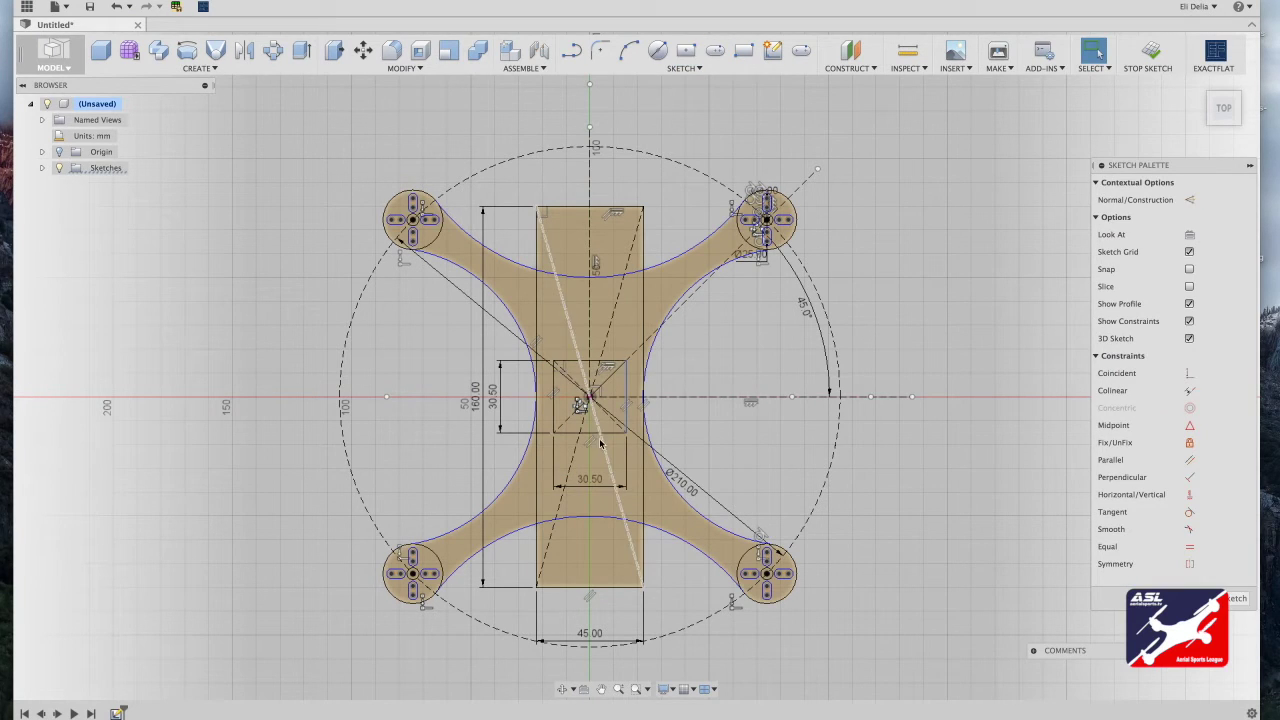
pyautogui.doubleClick(614, 433)
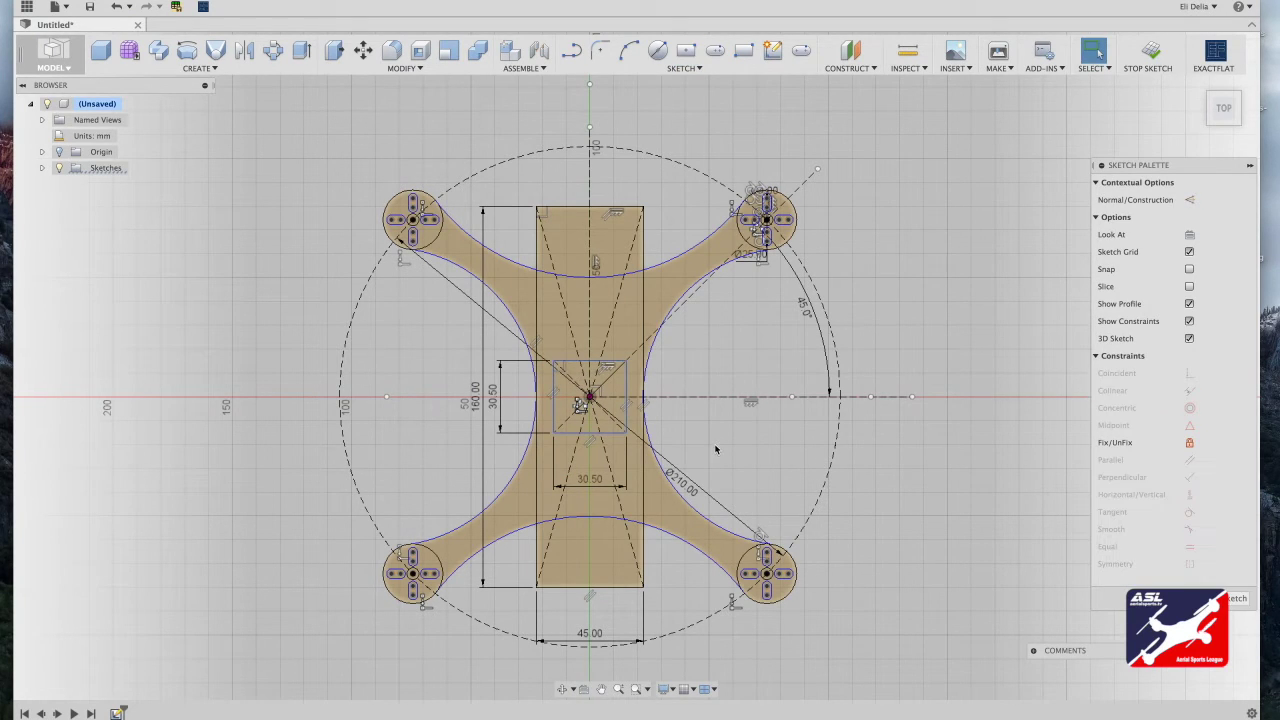
pyautogui.click(716, 446)
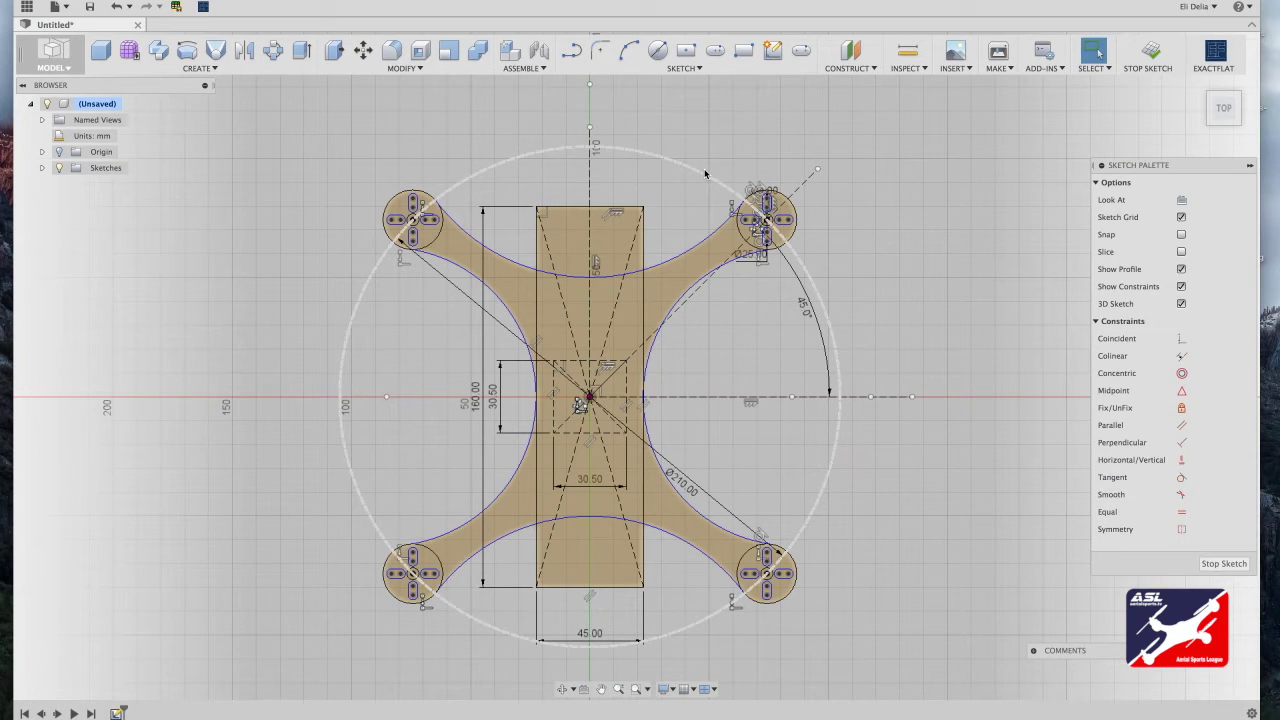
# Sketch a 4 mm diameter circle on the upper-right corner of the 30.5 mm construction square
pyautogui.click(657, 50)
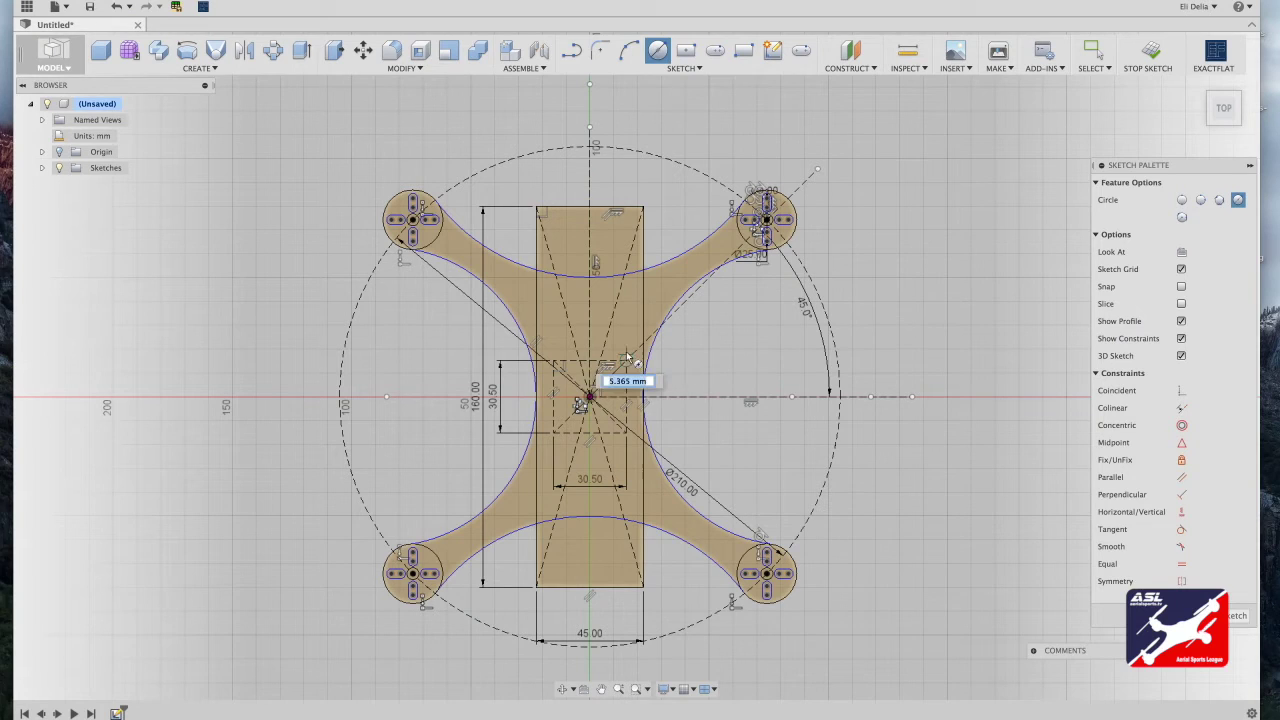
pyautogui.click(590, 396)
pyautogui.write('4')
pyautogui.press('Escape')
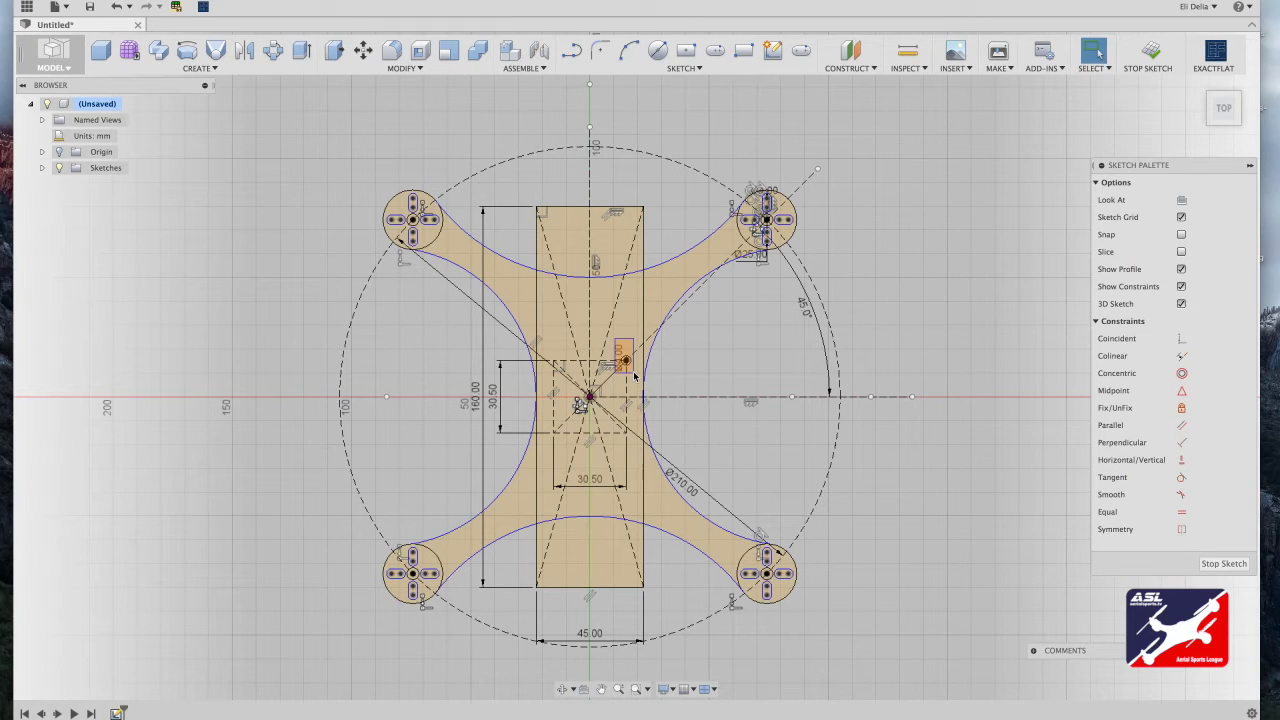
# Rectangular-pattern the circle two by two to the square's other corners, using a horizontal extent of -30.5 mm and a downward second direction
pyautogui.click(634, 375)
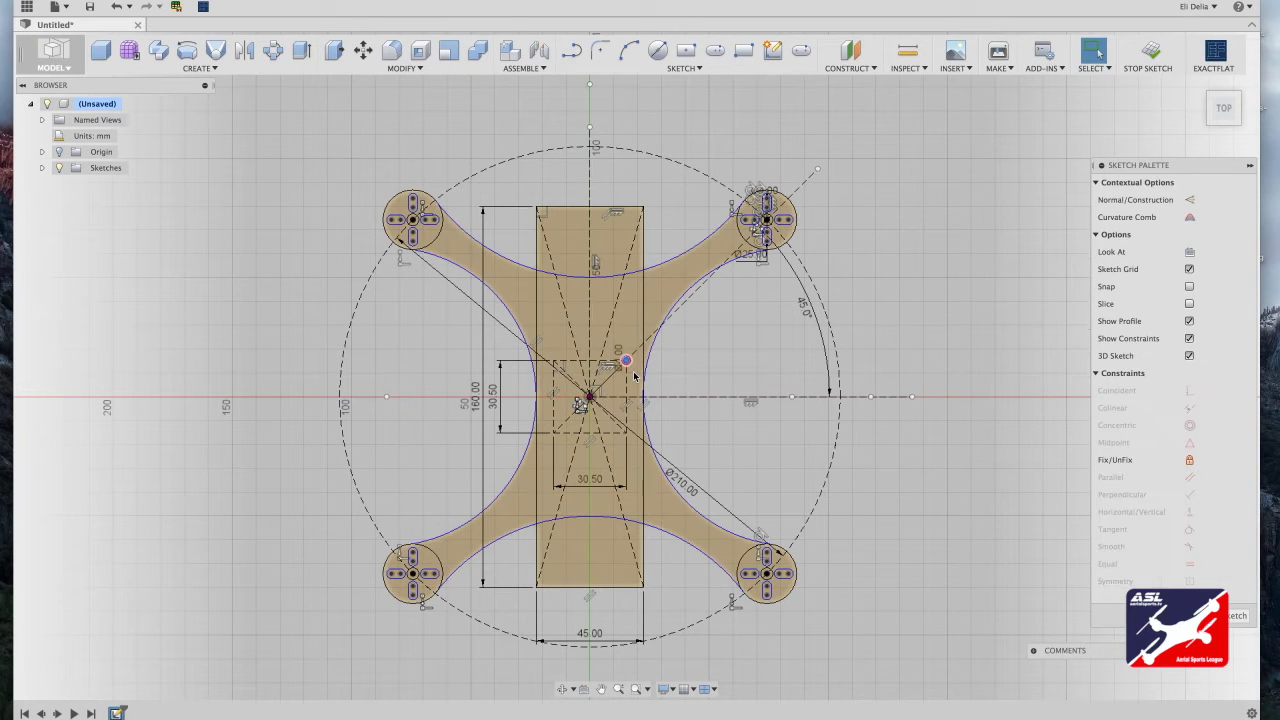
pyautogui.click(683, 72)
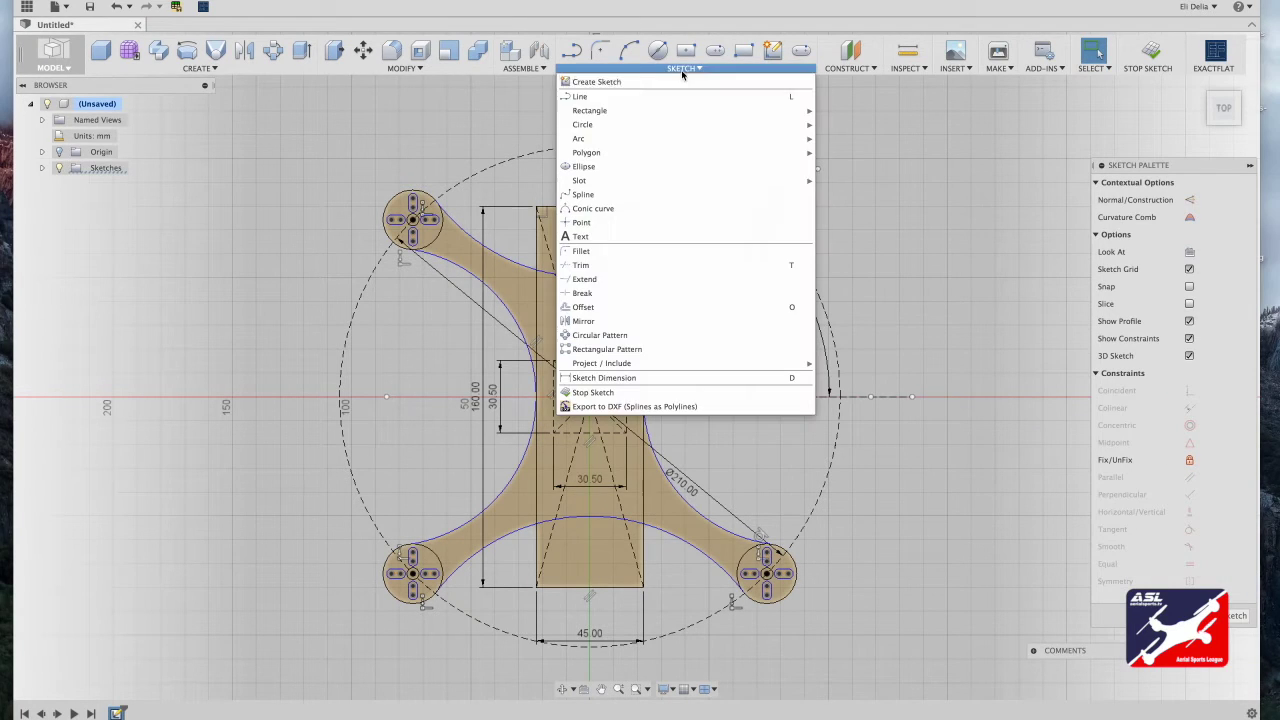
pyautogui.click(650, 350)
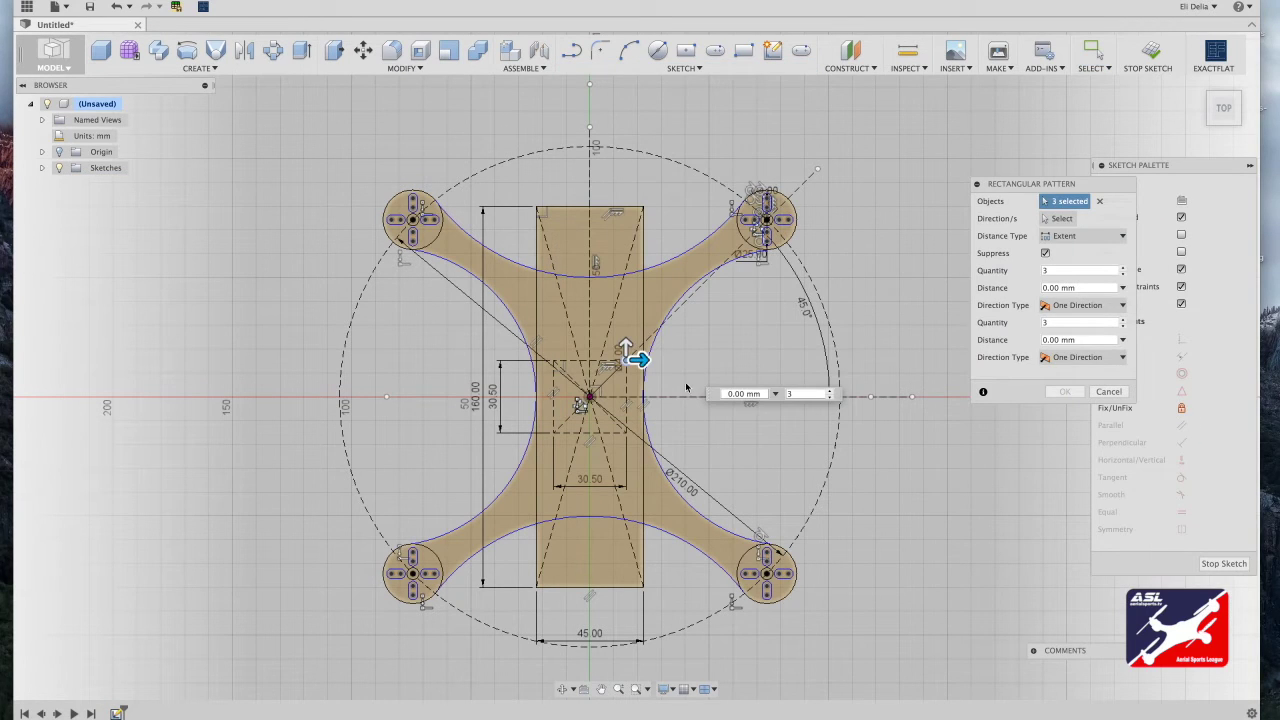
pyautogui.moveTo(726, 394); pyautogui.dragTo(763, 394)
pyautogui.write('-3')
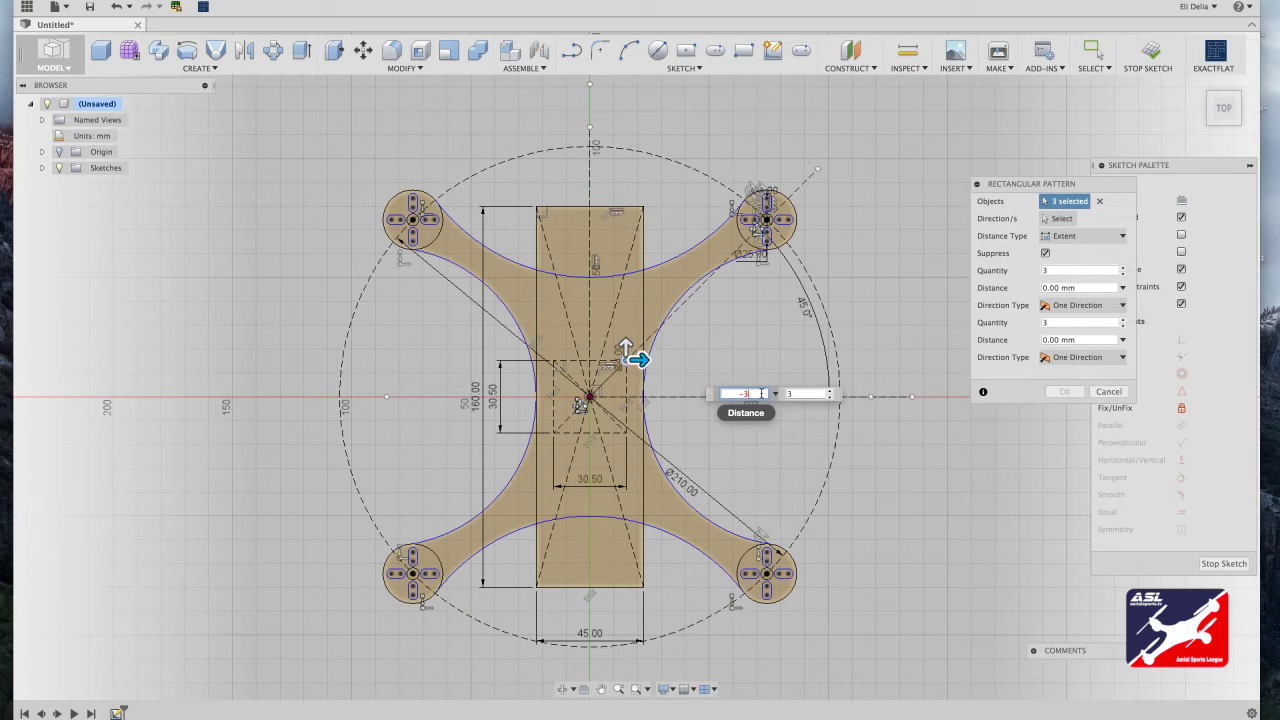
pyautogui.write('0.5')
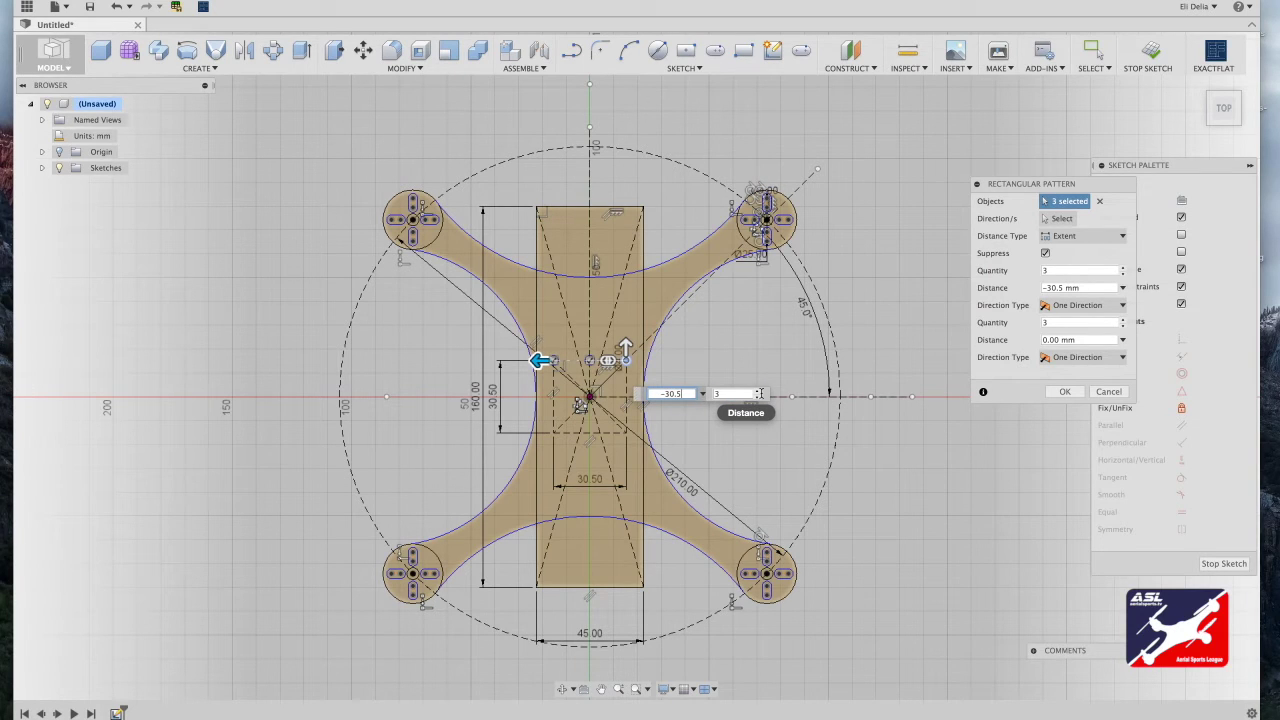
pyautogui.press('Tab')
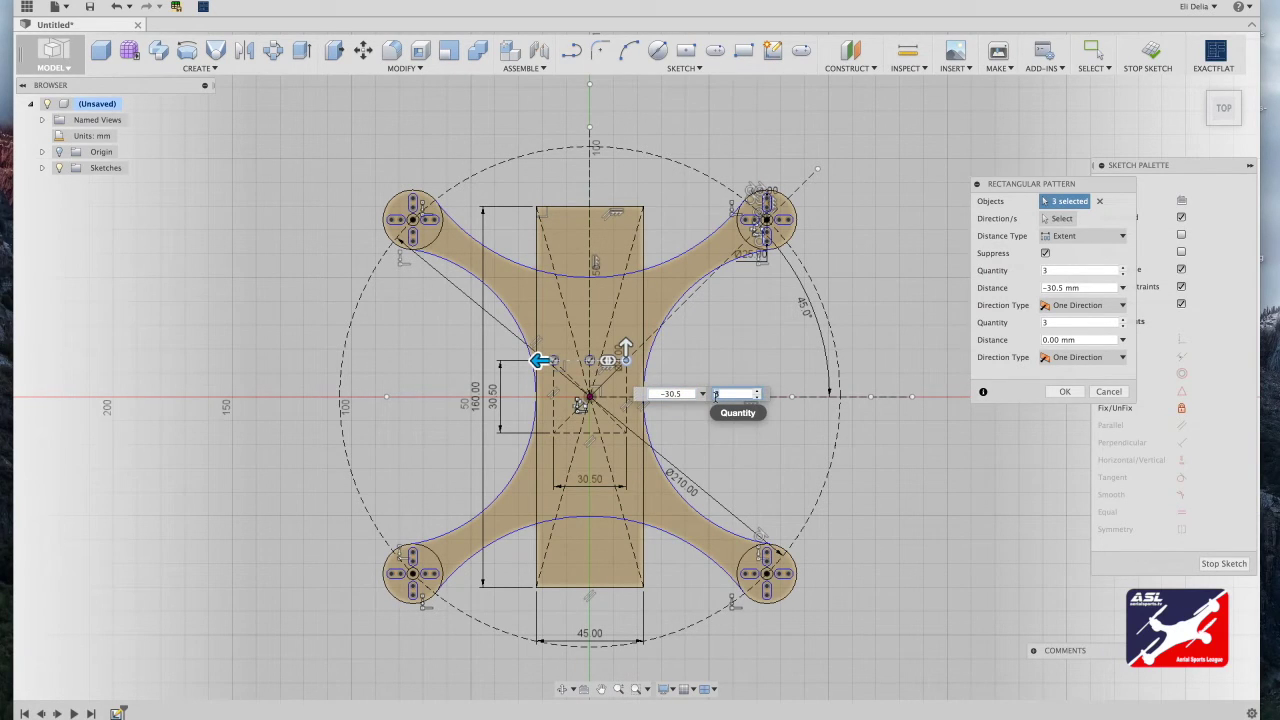
pyautogui.write('2')
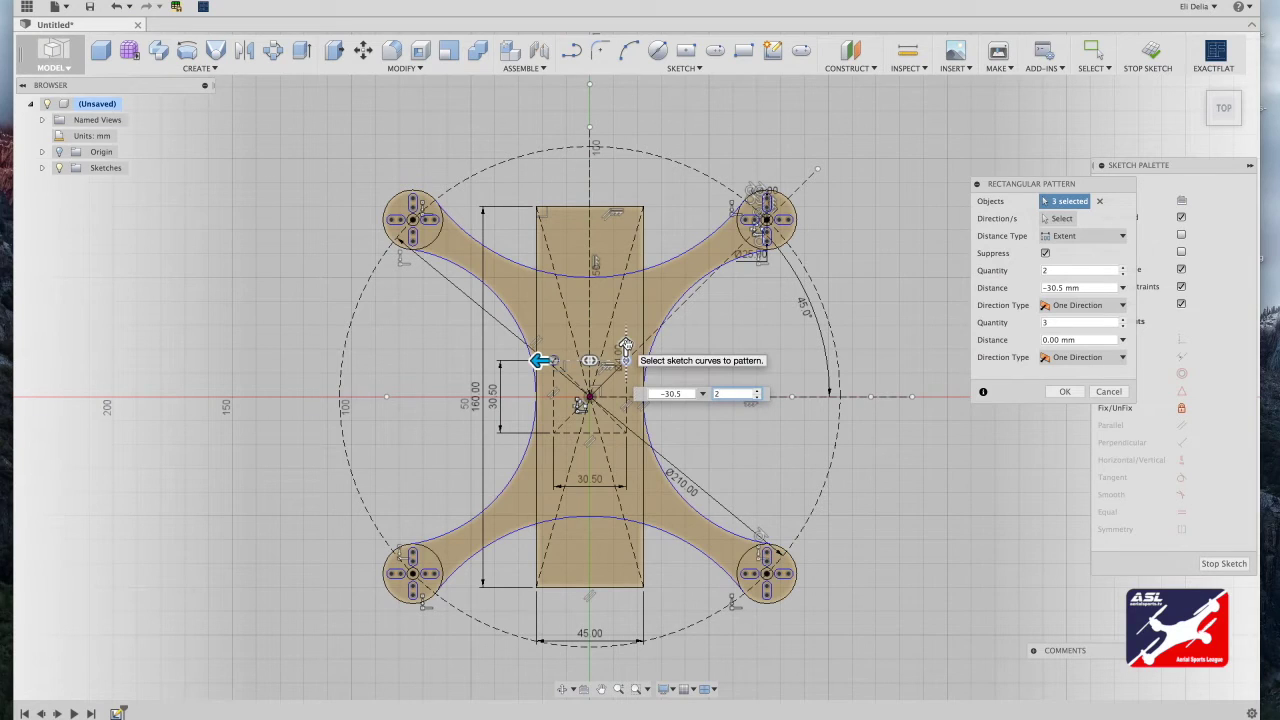
pyautogui.moveTo(625, 345); pyautogui.dragTo(626, 422)
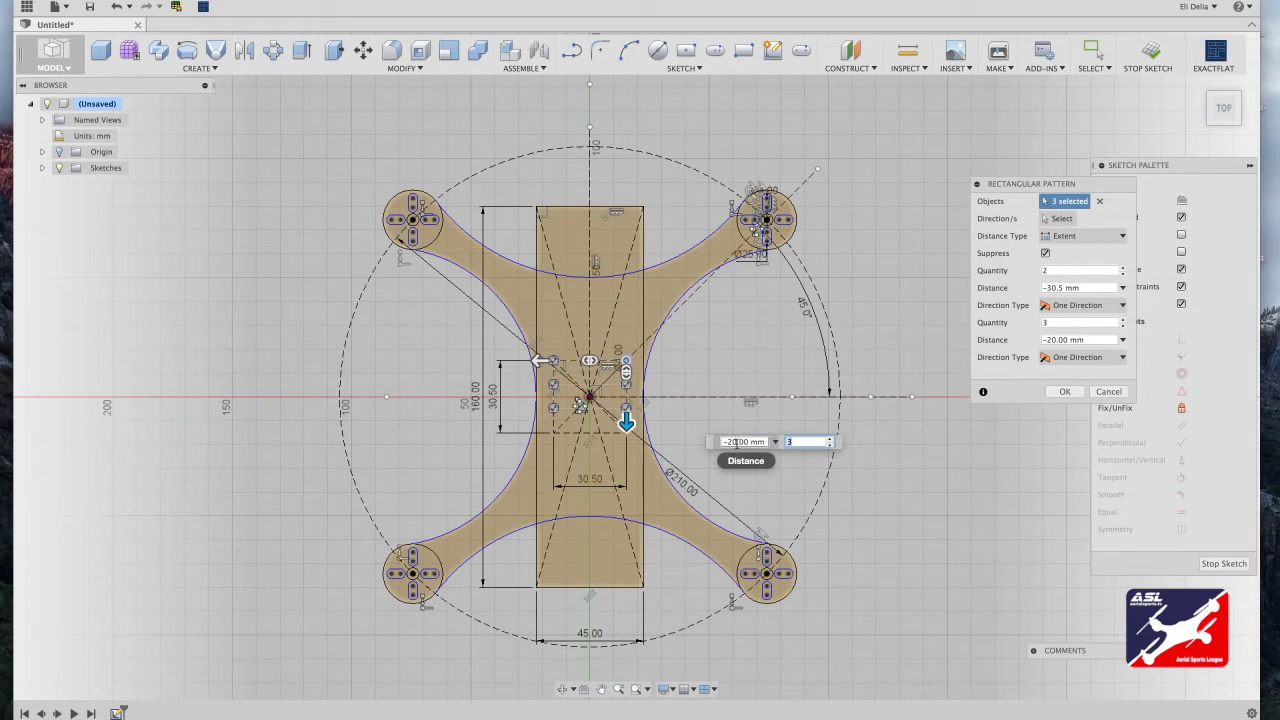
pyautogui.moveTo(727, 443); pyautogui.dragTo(734, 443)
pyautogui.write('3')
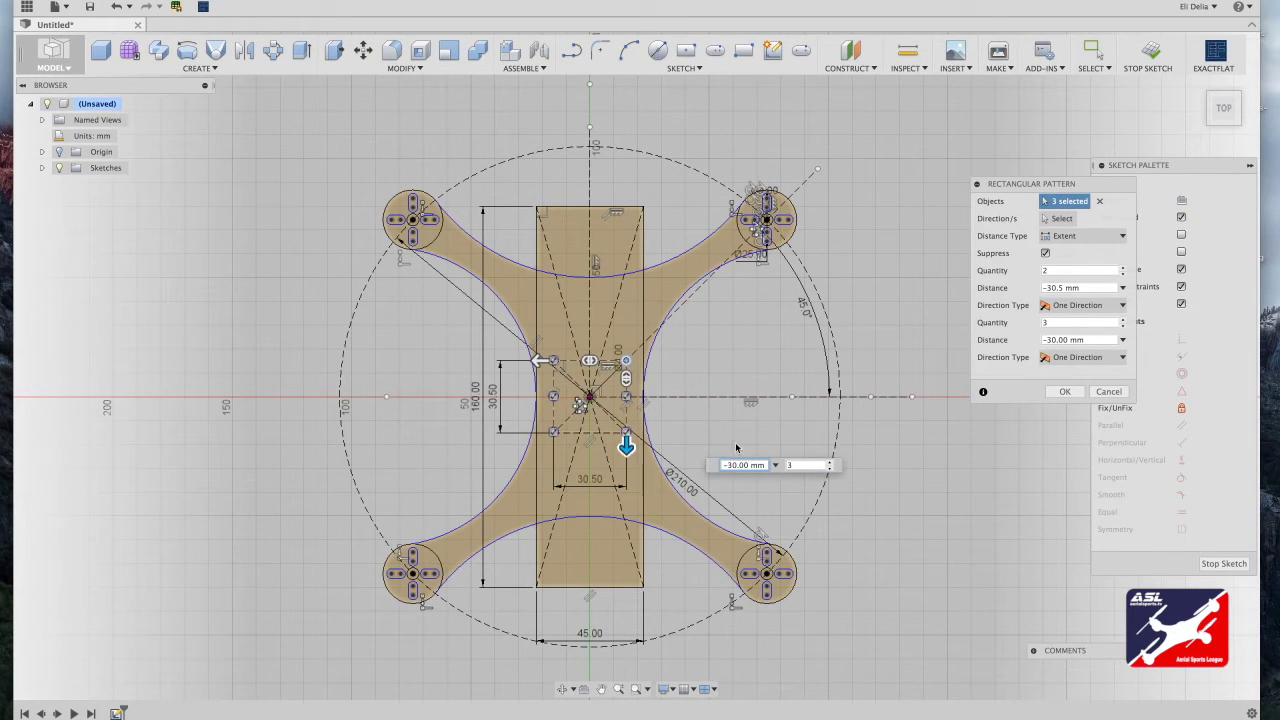
pyautogui.press('Return')
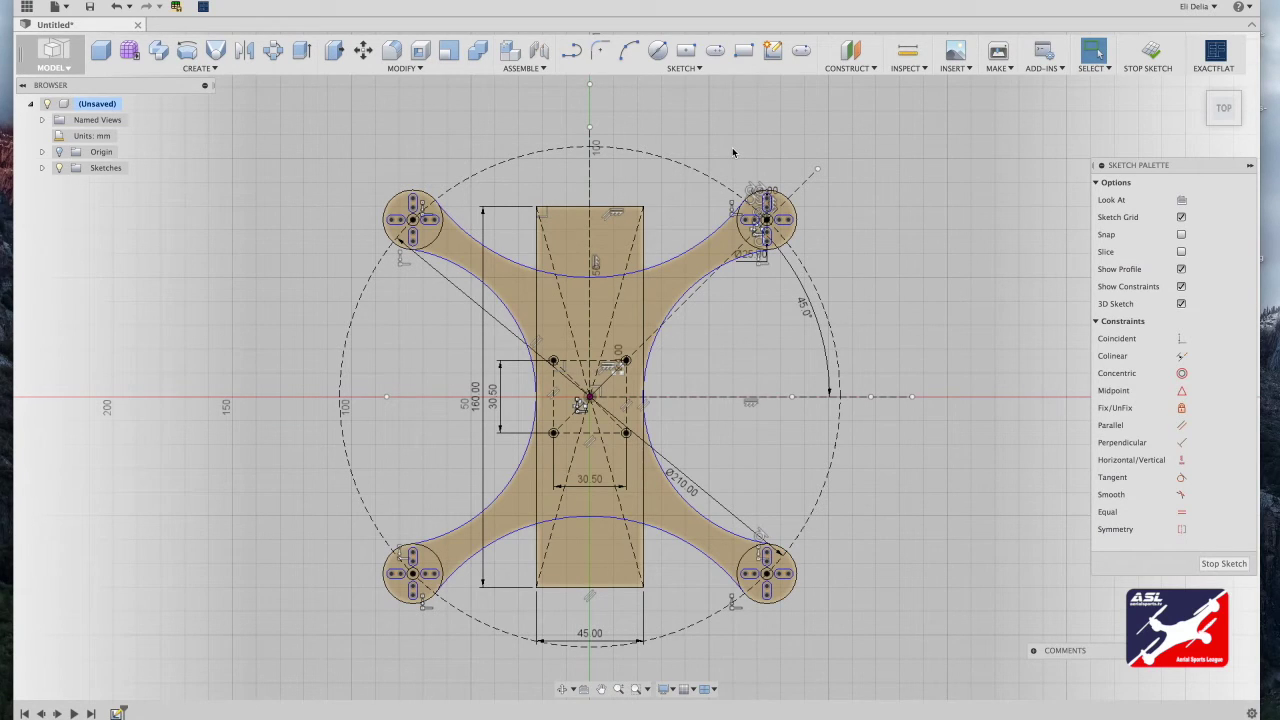
# Sketch a center rectangle 145 mm high and 35 mm wide on the origin and convert it to construction lines
pyautogui.click(684, 52)
pyautogui.click(590, 397)
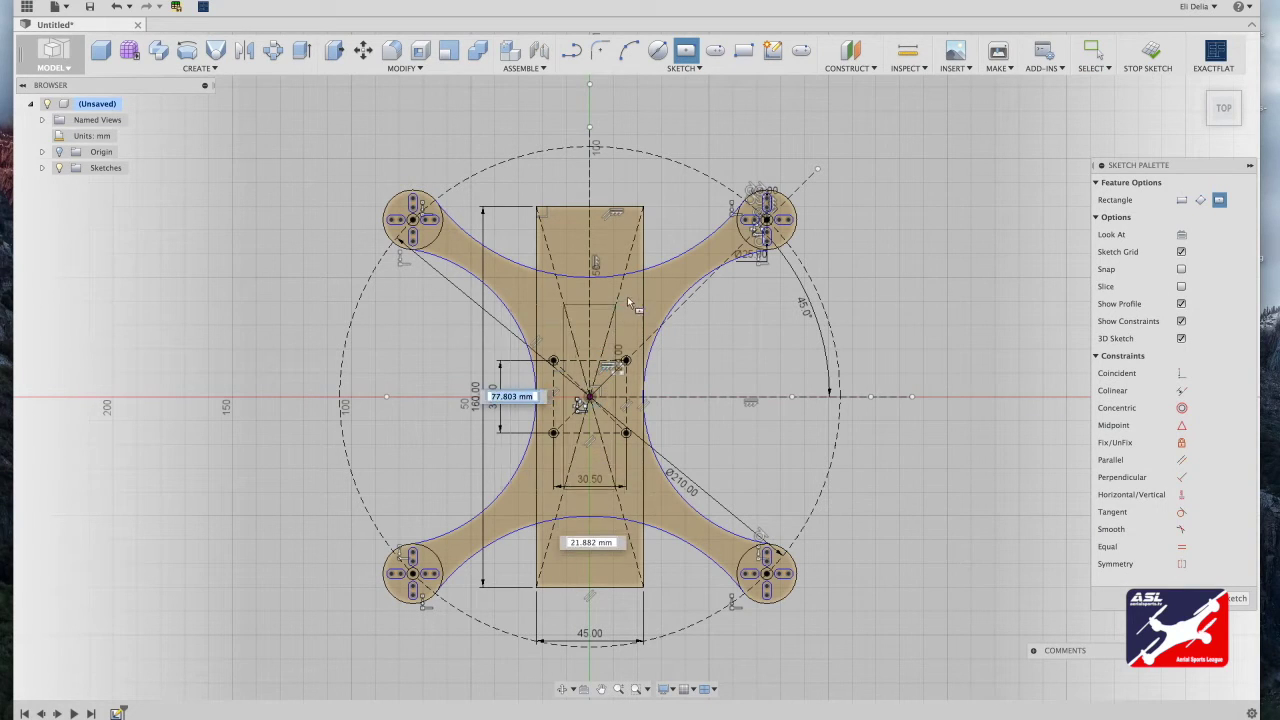
pyautogui.write('145')
pyautogui.press('Tab')
pyautogui.write('3')
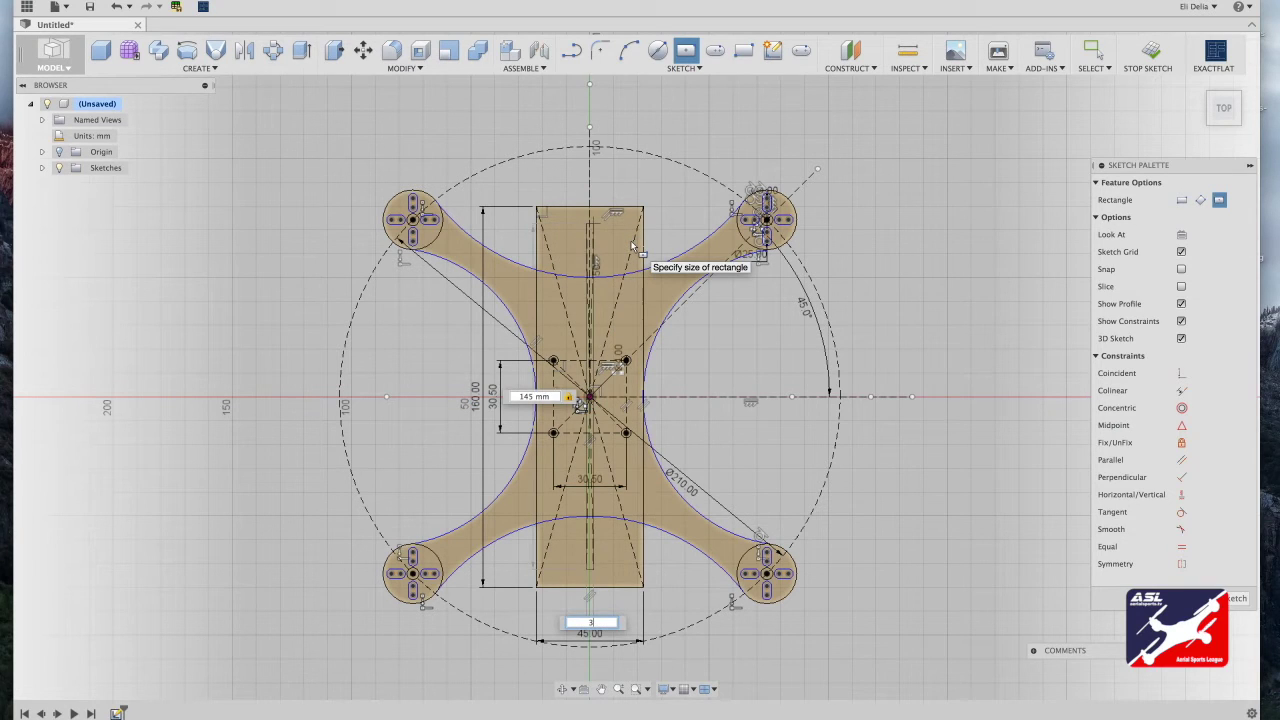
pyautogui.write('5')
pyautogui.press('Return')
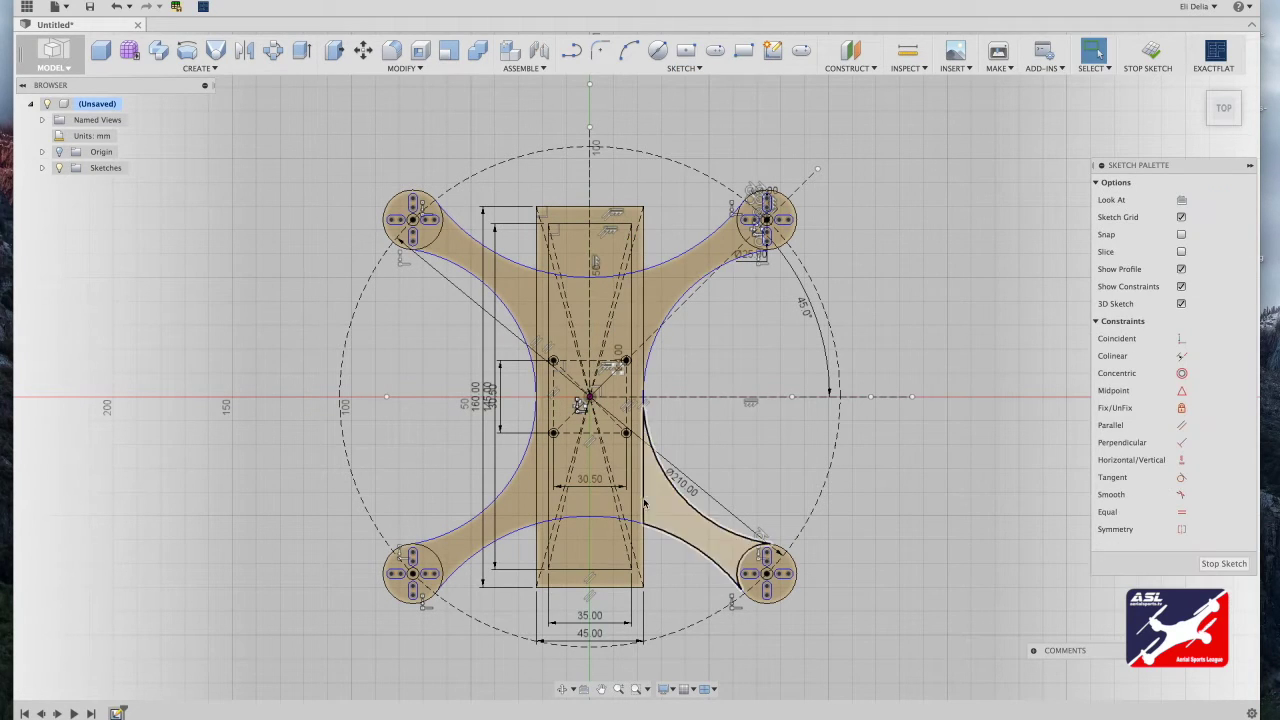
pyautogui.doubleClick(631, 503)
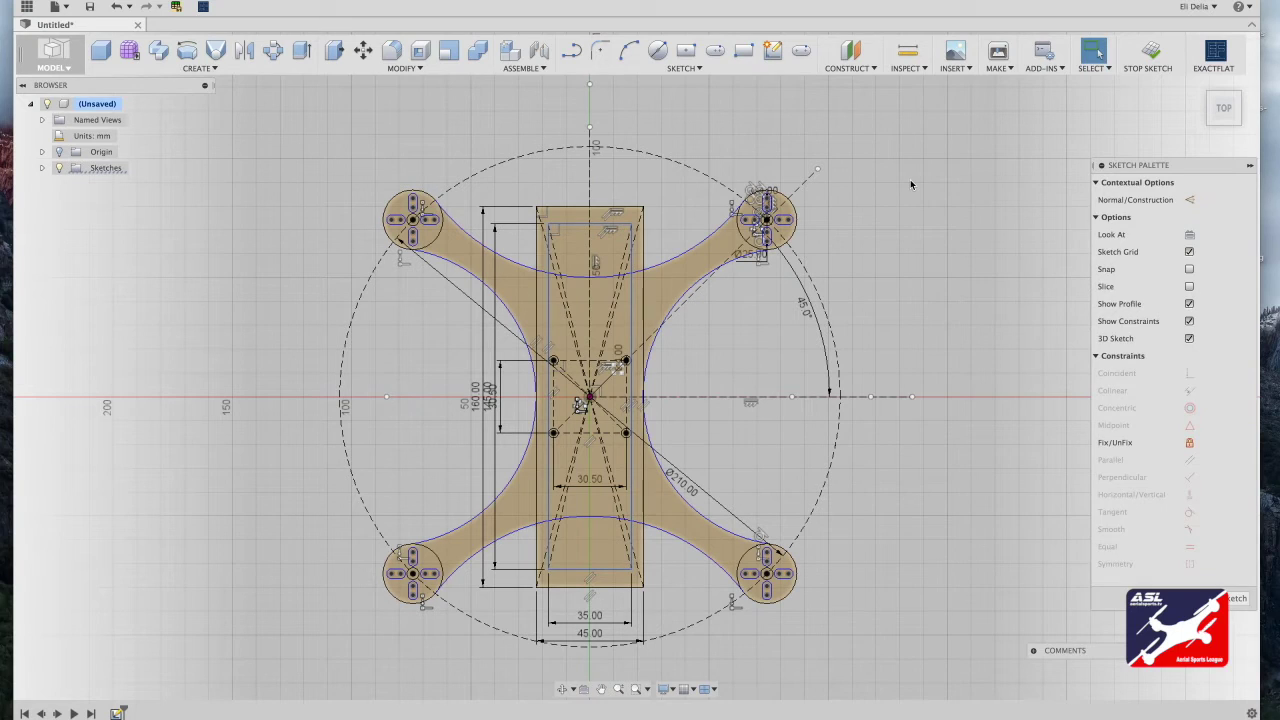
pyautogui.press('Escape')
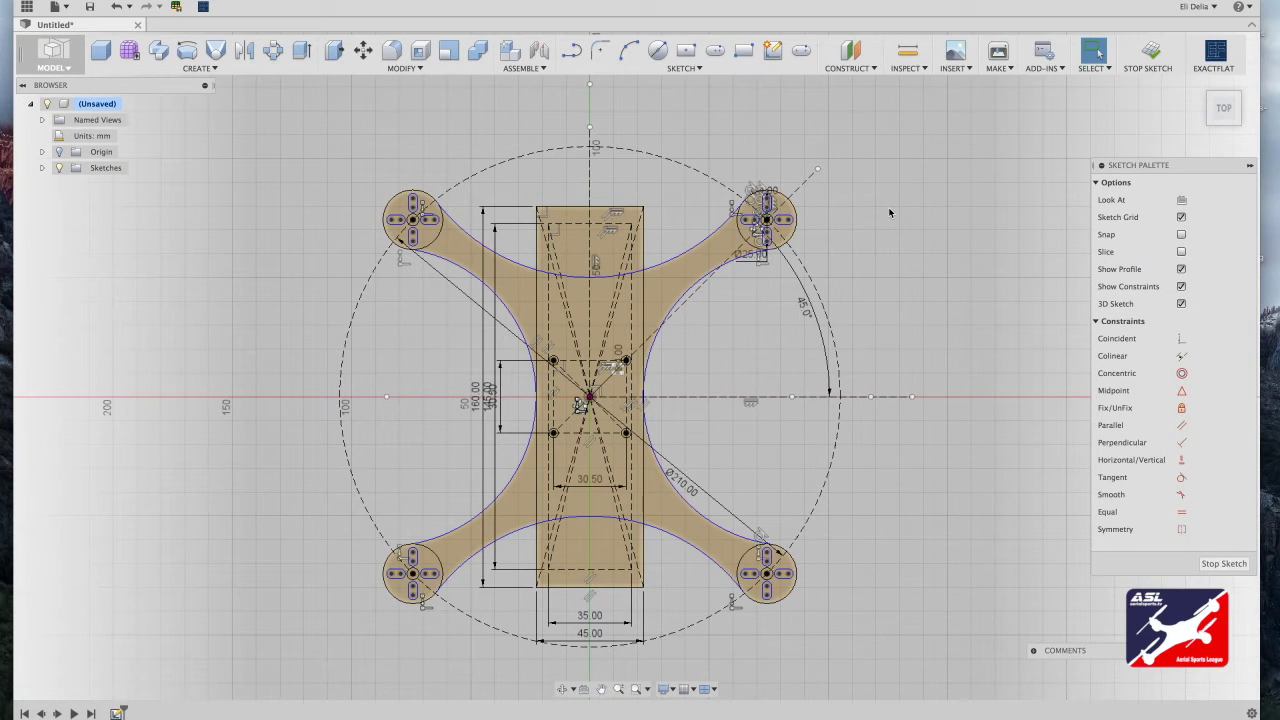
# Sketch a 4 mm diameter circle on the upper-right corner of the 145 by 35 mm construction rectangle
pyautogui.click(657, 50)
pyautogui.click(630, 225)
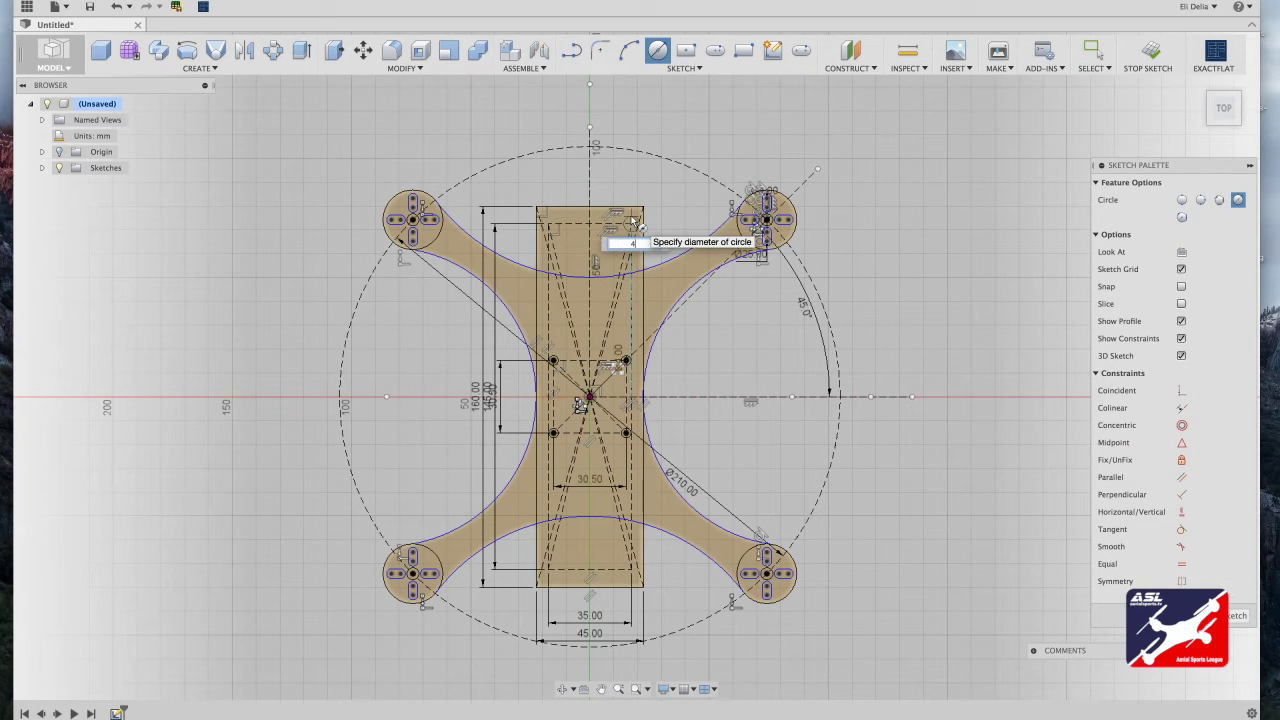
pyautogui.press('Escape')
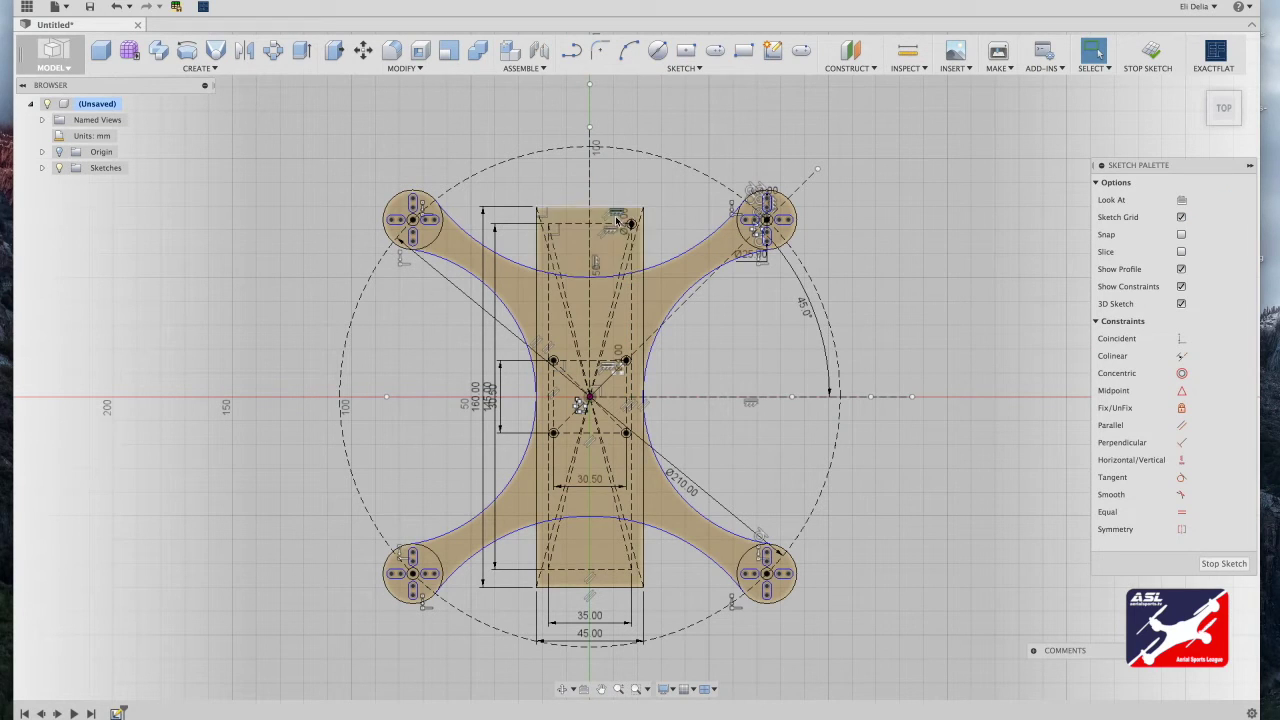
# Rectangular-pattern the corner circle with two copies over -35 mm horizontally and four over -145 mm vertically
pyautogui.click(641, 235)
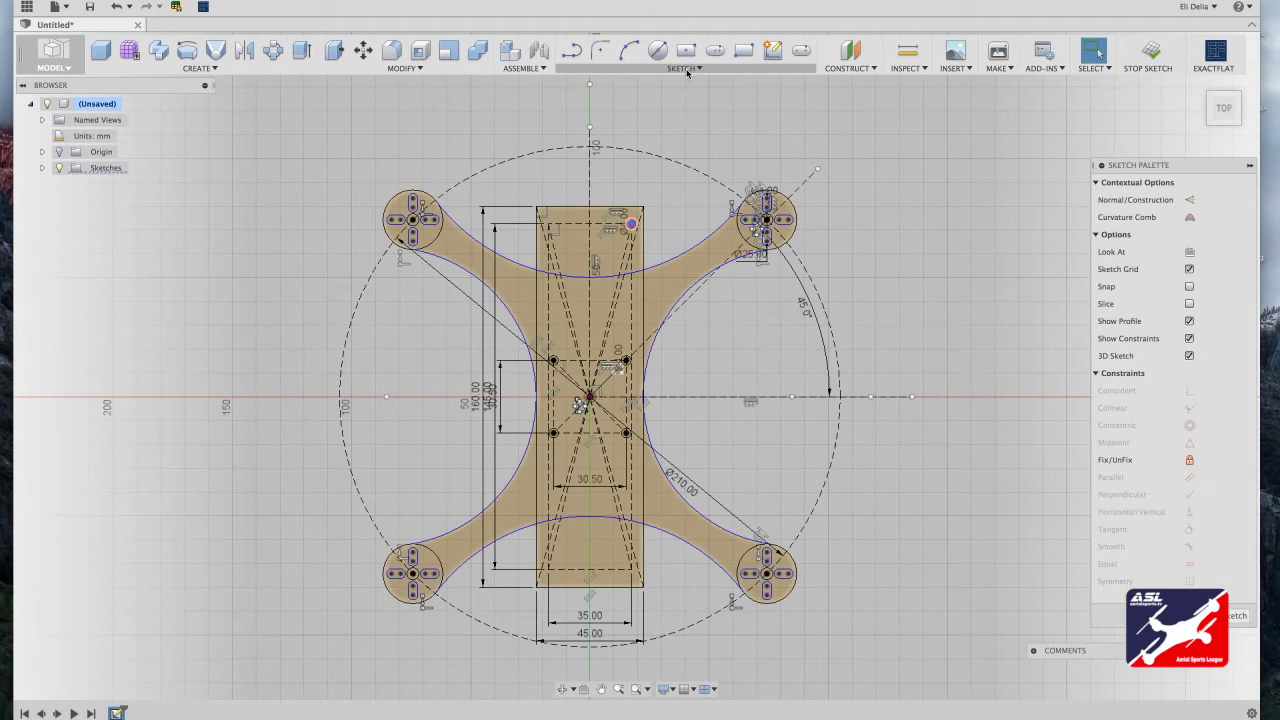
pyautogui.click(684, 68)
pyautogui.click(697, 353)
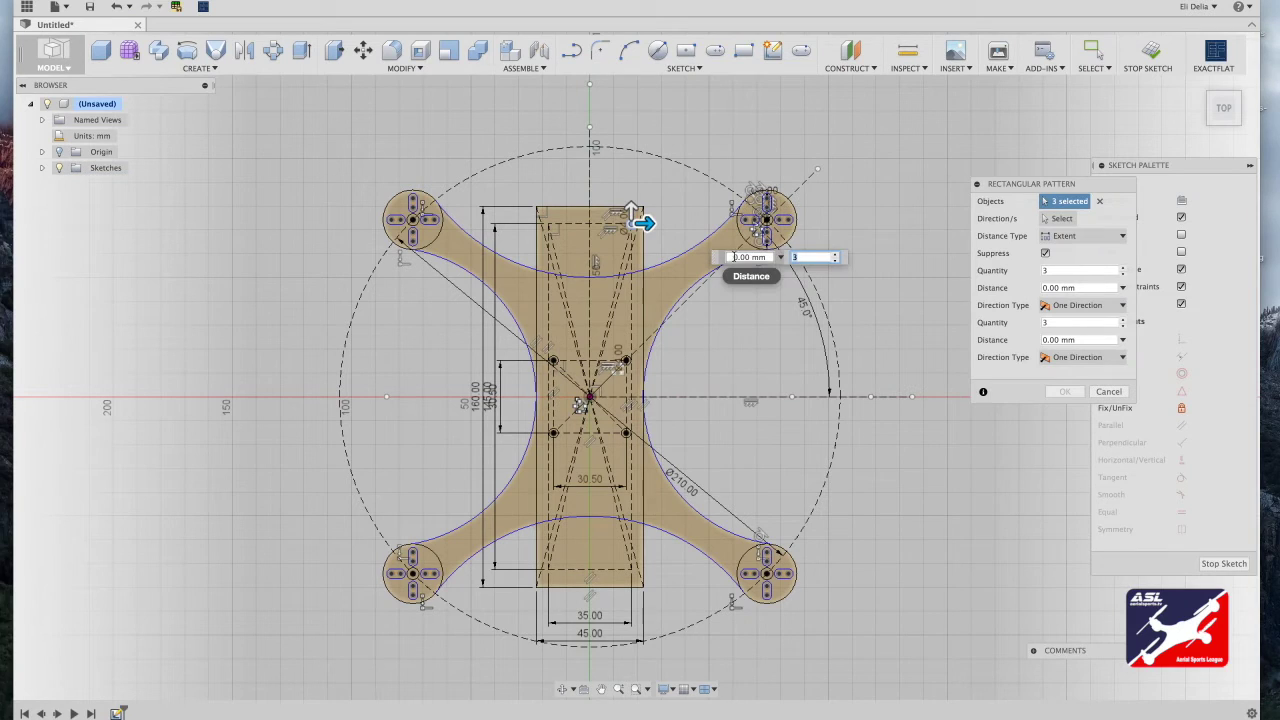
pyautogui.write('-35')
pyautogui.press('Tab')
pyautogui.write('2')
pyautogui.click(631, 208)
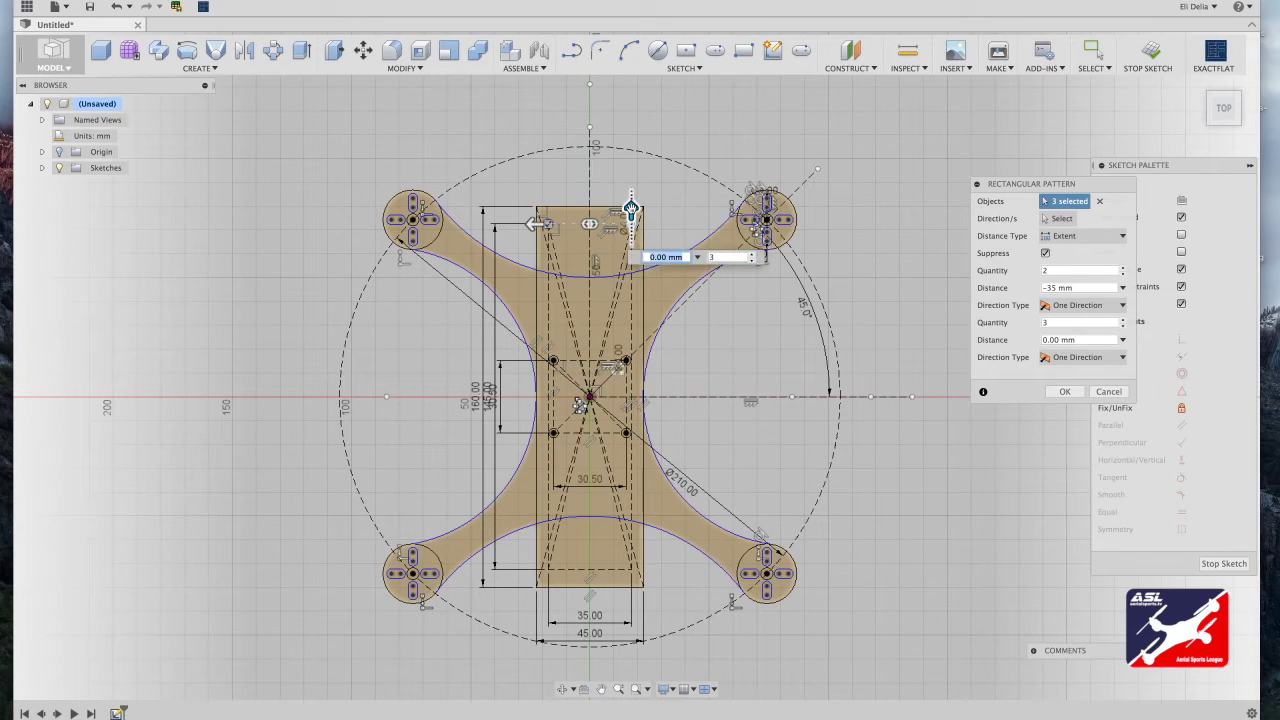
pyautogui.click(741, 258)
pyautogui.write('-145')
pyautogui.press('Tab')
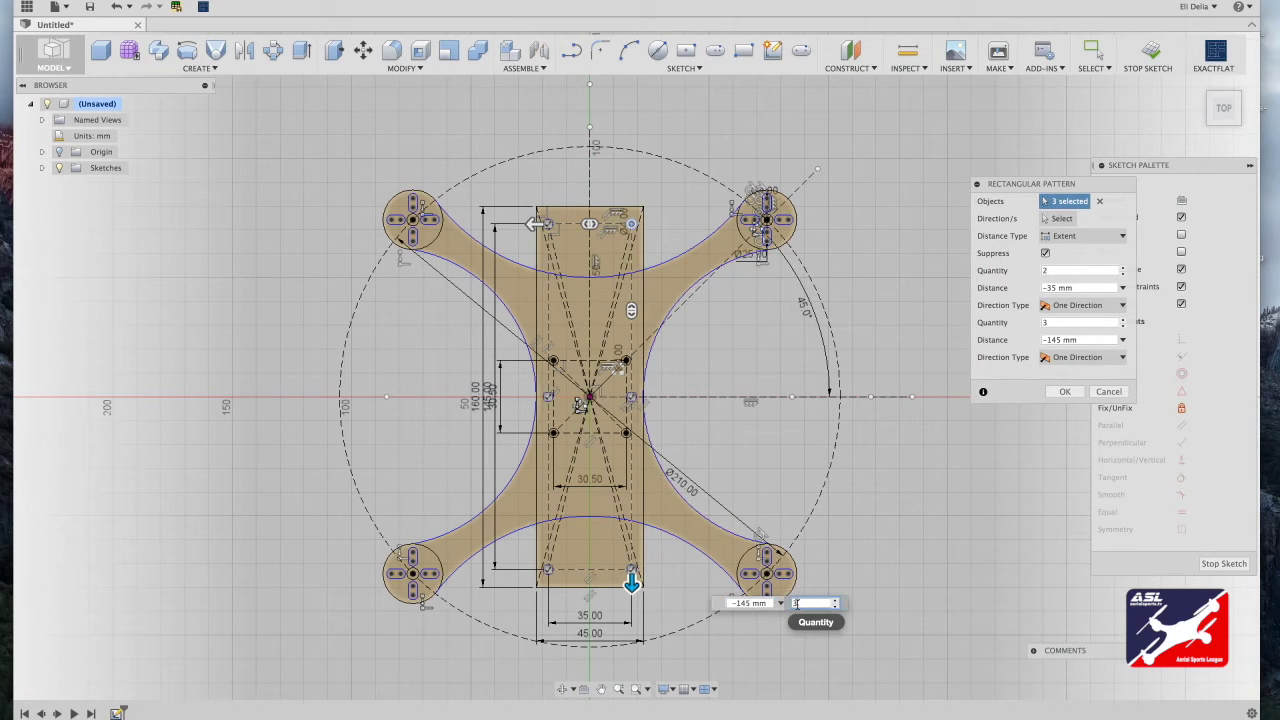
pyautogui.write('4')
pyautogui.press('Return')
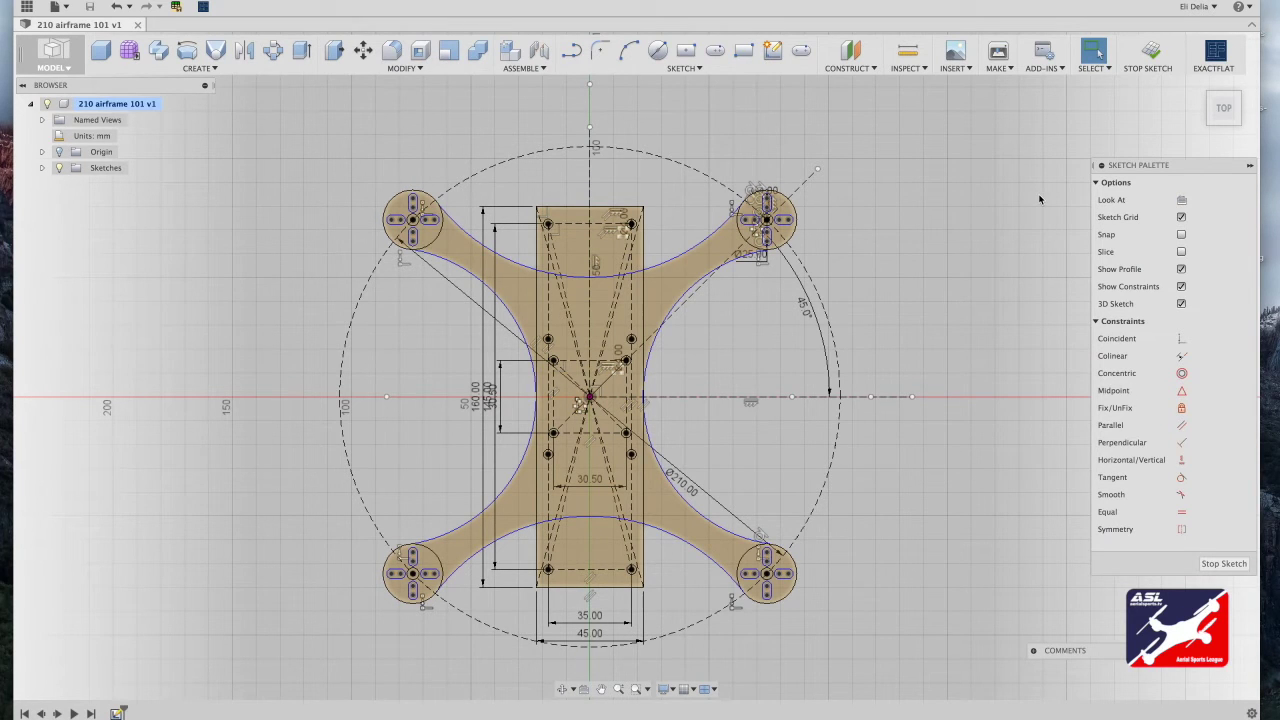
# Extrude the motor mount, arm and body profiles 3 mm as a new body, leaving the holes and slots open
pyautogui.click(1224, 109)
pyautogui.click(1198, 84)
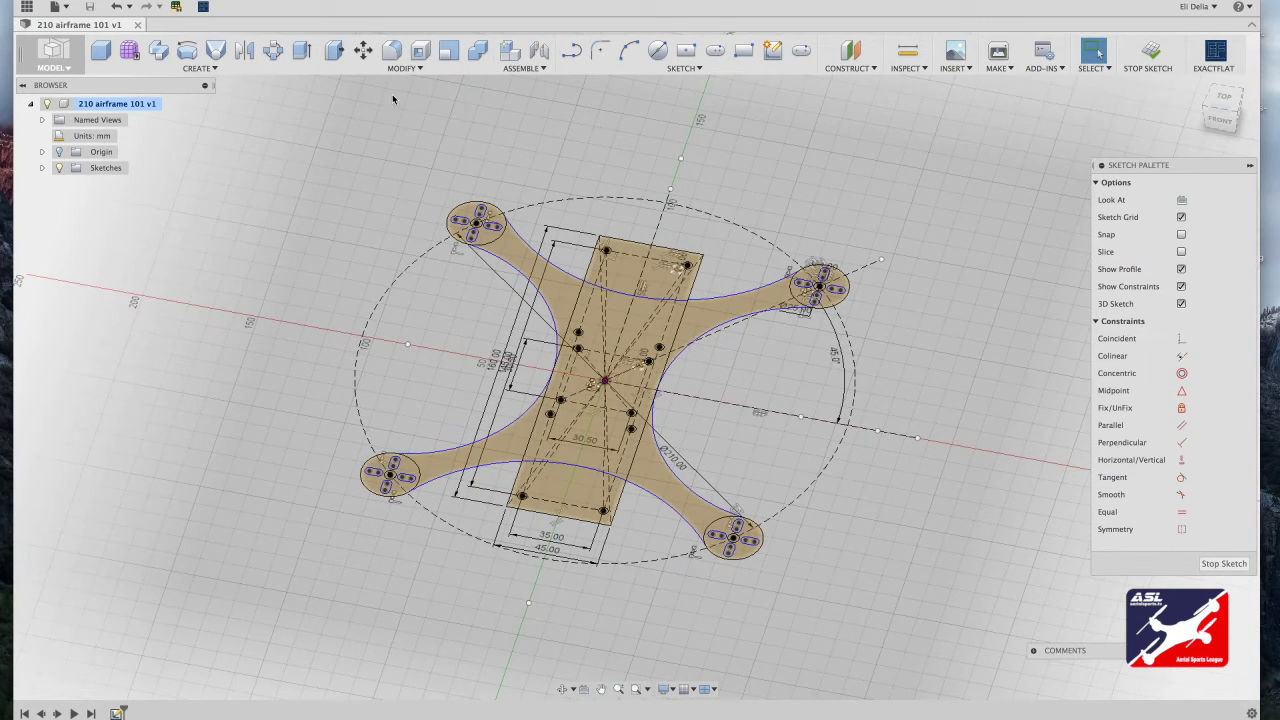
pyautogui.click(335, 52)
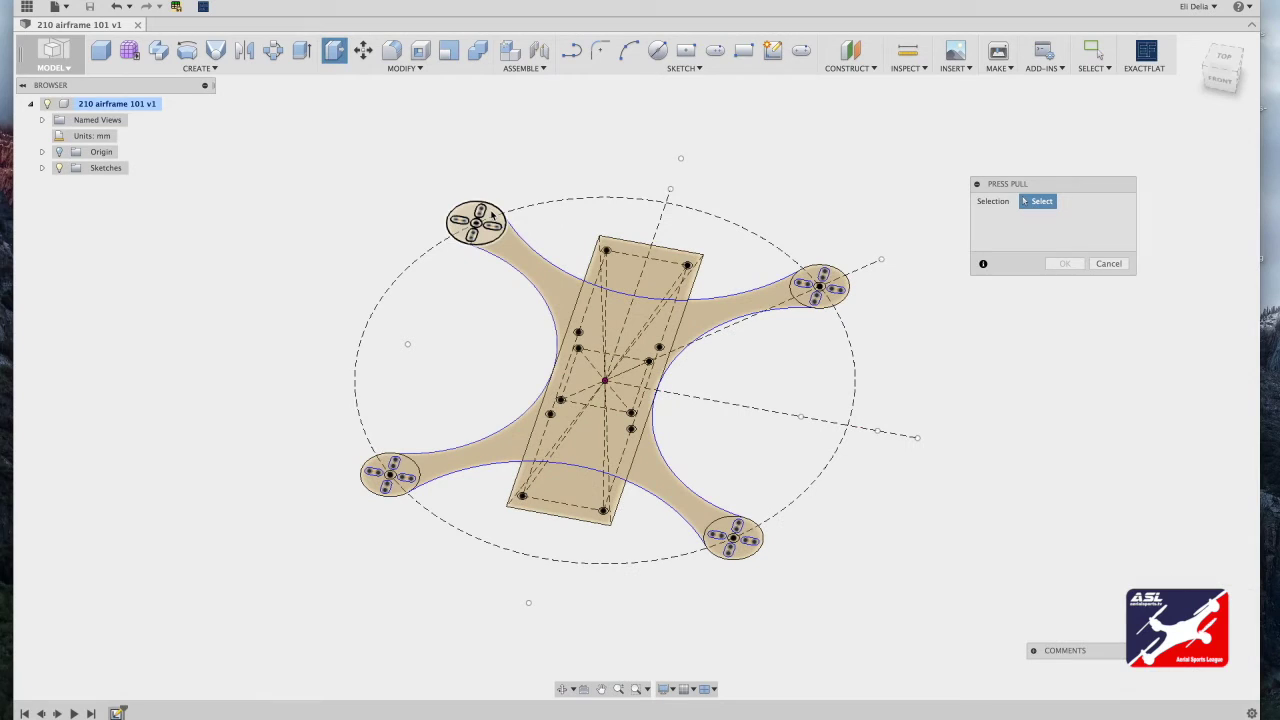
pyautogui.click(480, 215)
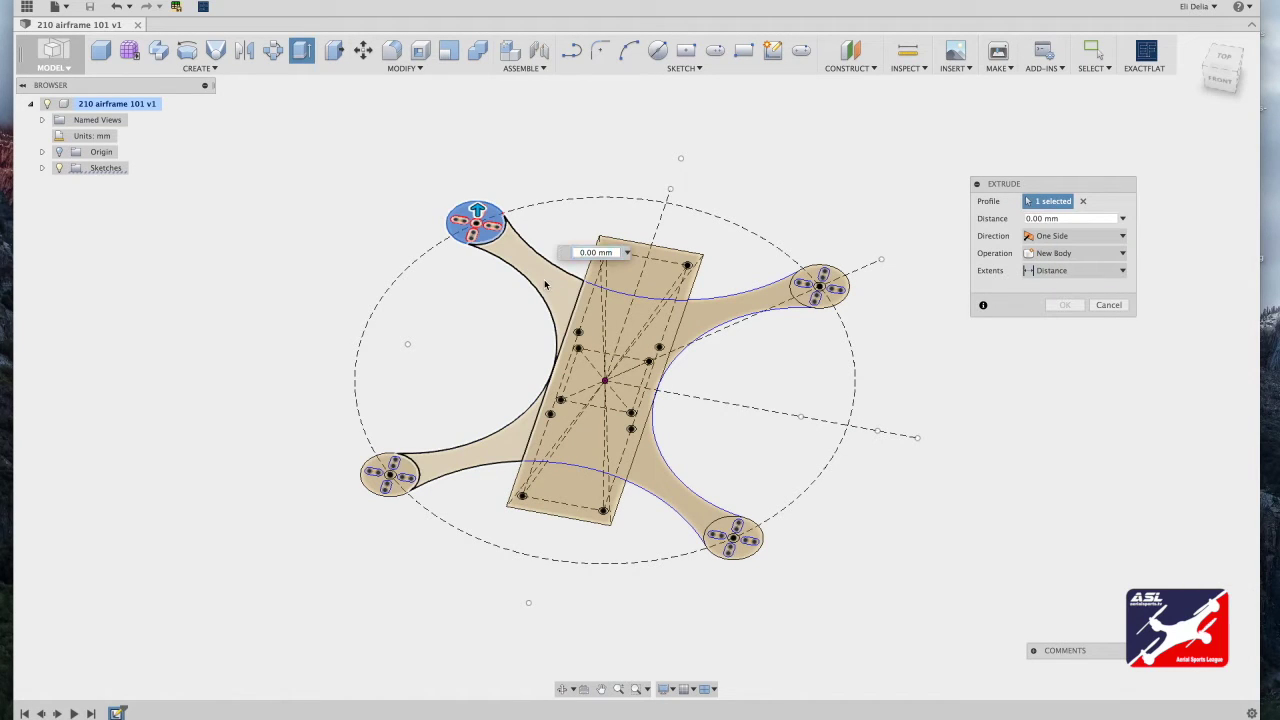
pyautogui.click(546, 292)
pyautogui.click(615, 285)
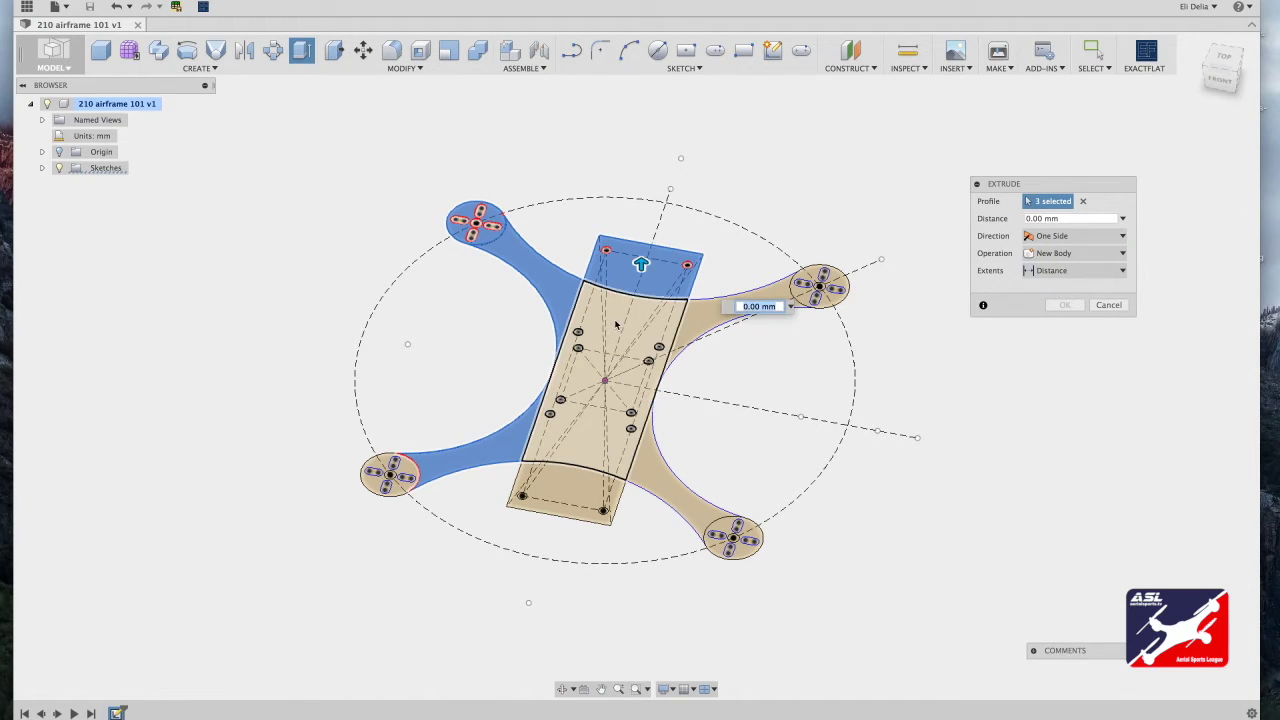
pyautogui.click(617, 325)
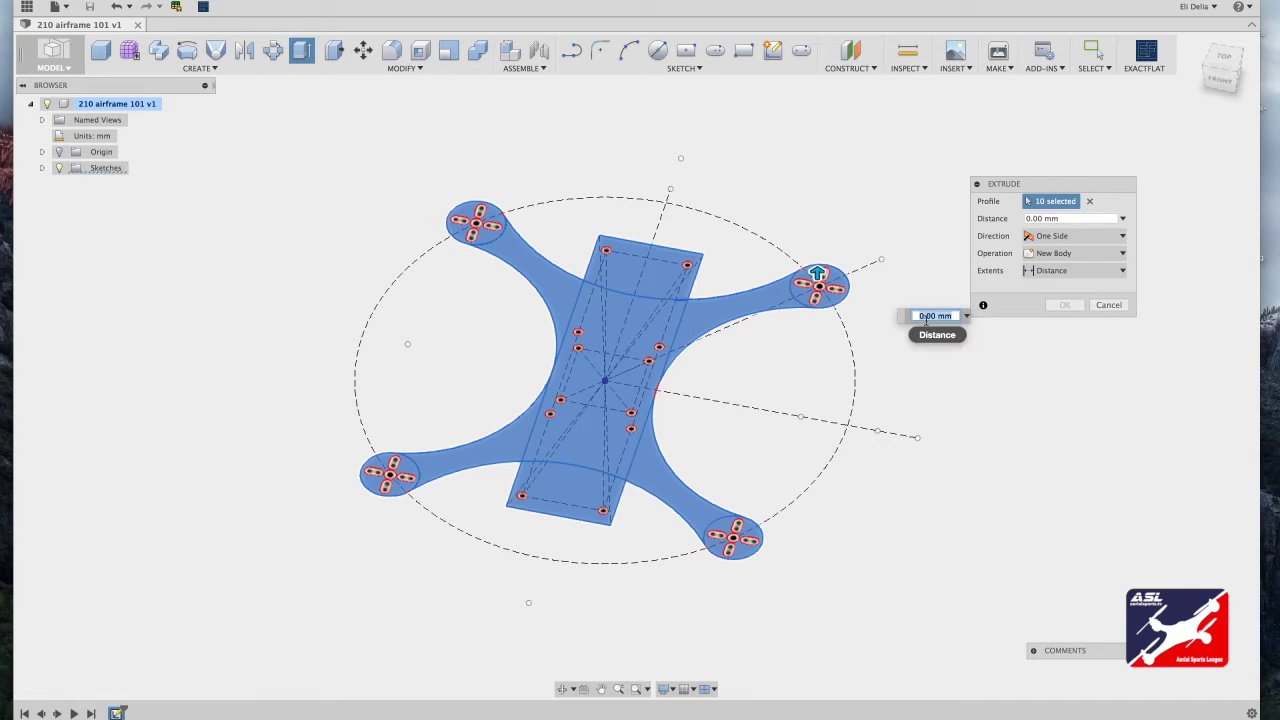
pyautogui.write('3')
pyautogui.press('Return')
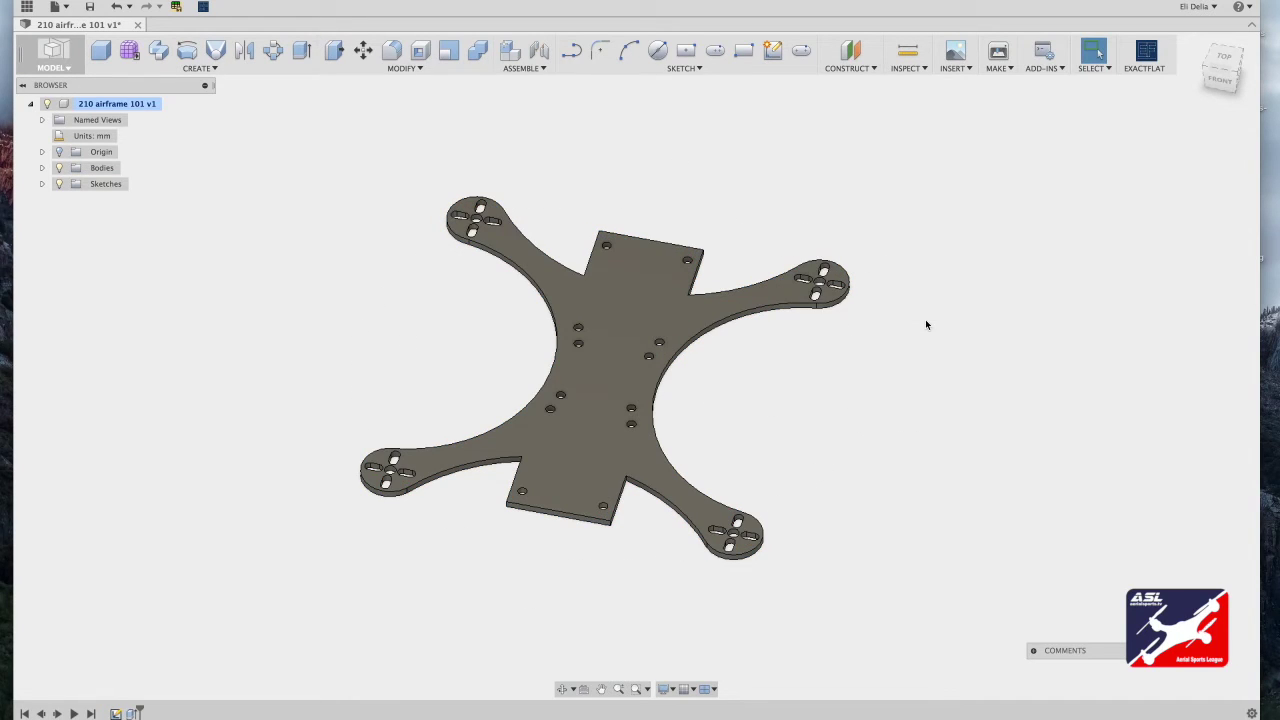
# Fillet the four inner corner edges where the arms meet the rectangular body with a constant radius
pyautogui.keyDown('shift'); pyautogui.moveTo(932, 387); pyautogui.dragTo(1060, 443, button='middle'); pyautogui.keyUp('shift')
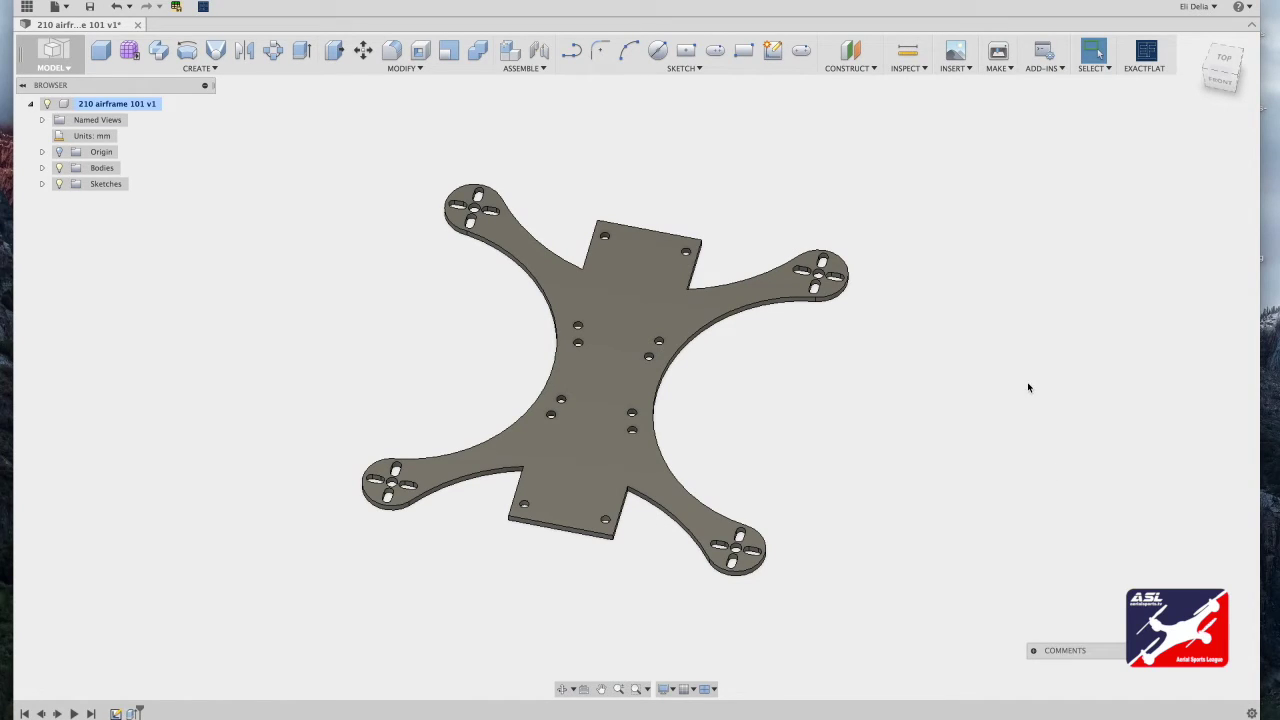
pyautogui.click(390, 53)
pyautogui.scroll(5, 638, 498)
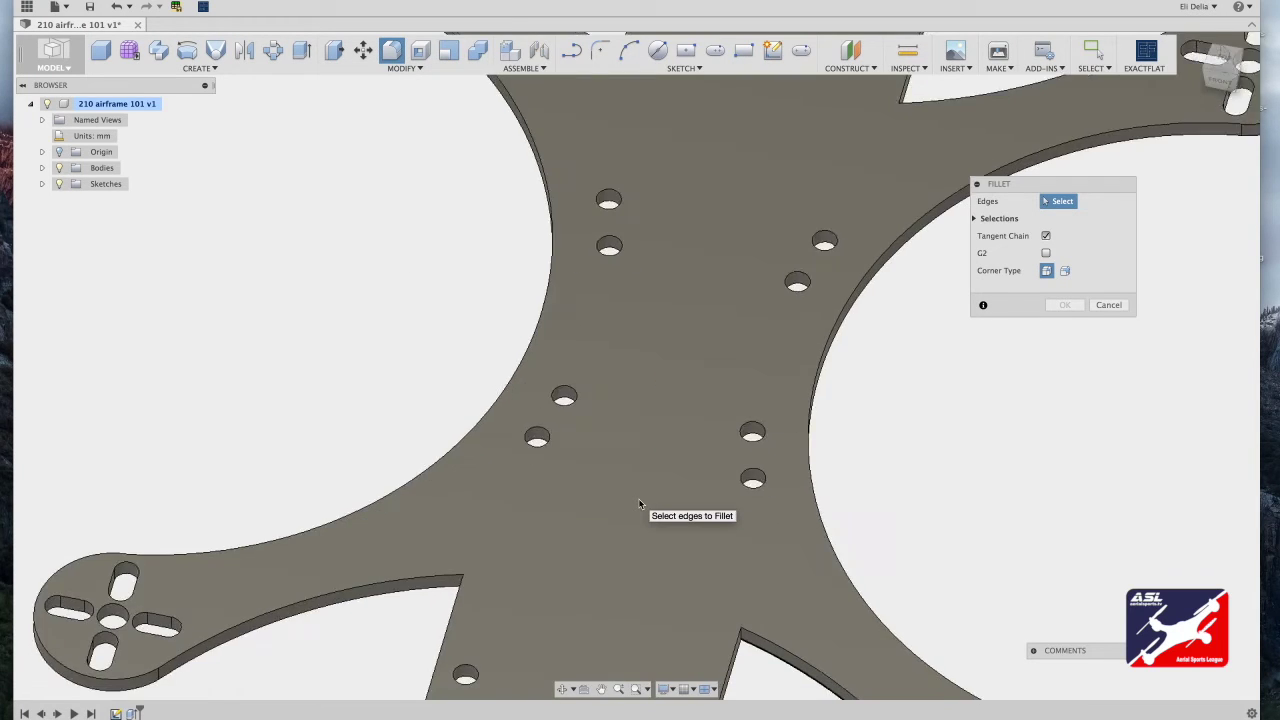
pyautogui.scroll(-5, 638, 498)
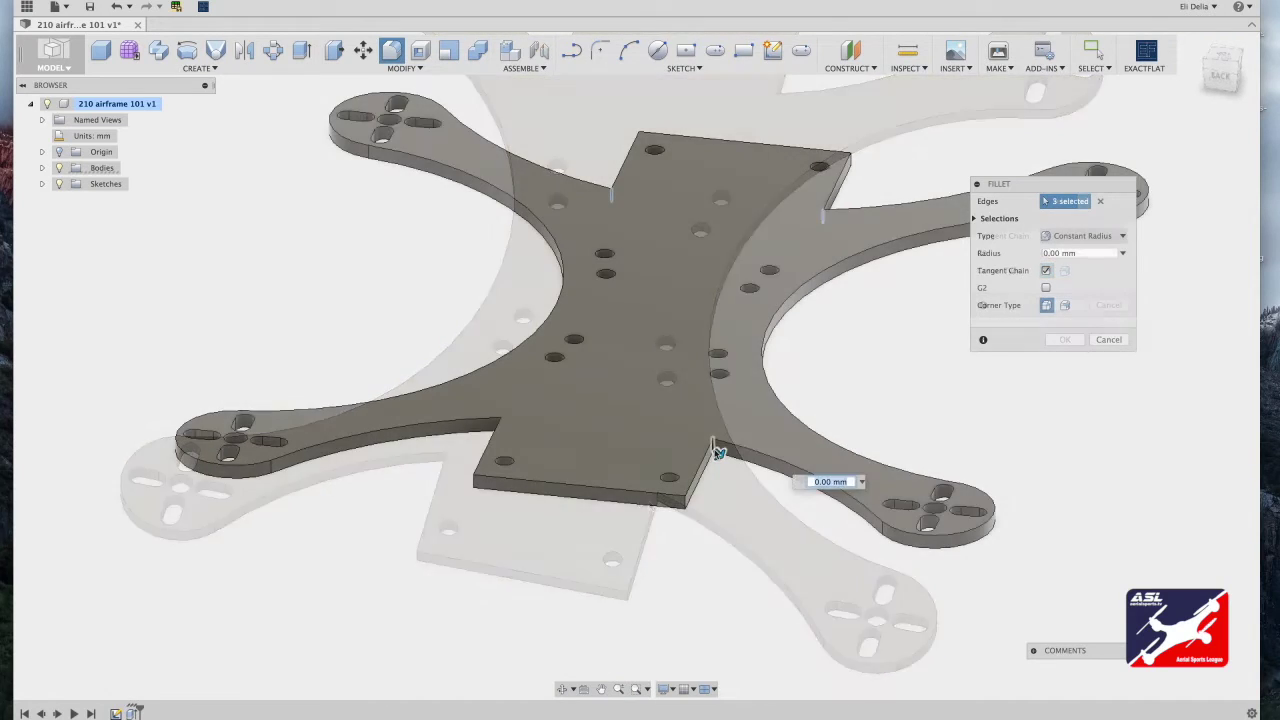
pyautogui.moveTo(1208, 82); pyautogui.dragTo(1242, 90)
pyautogui.click(748, 413)
pyautogui.click(1047, 254)
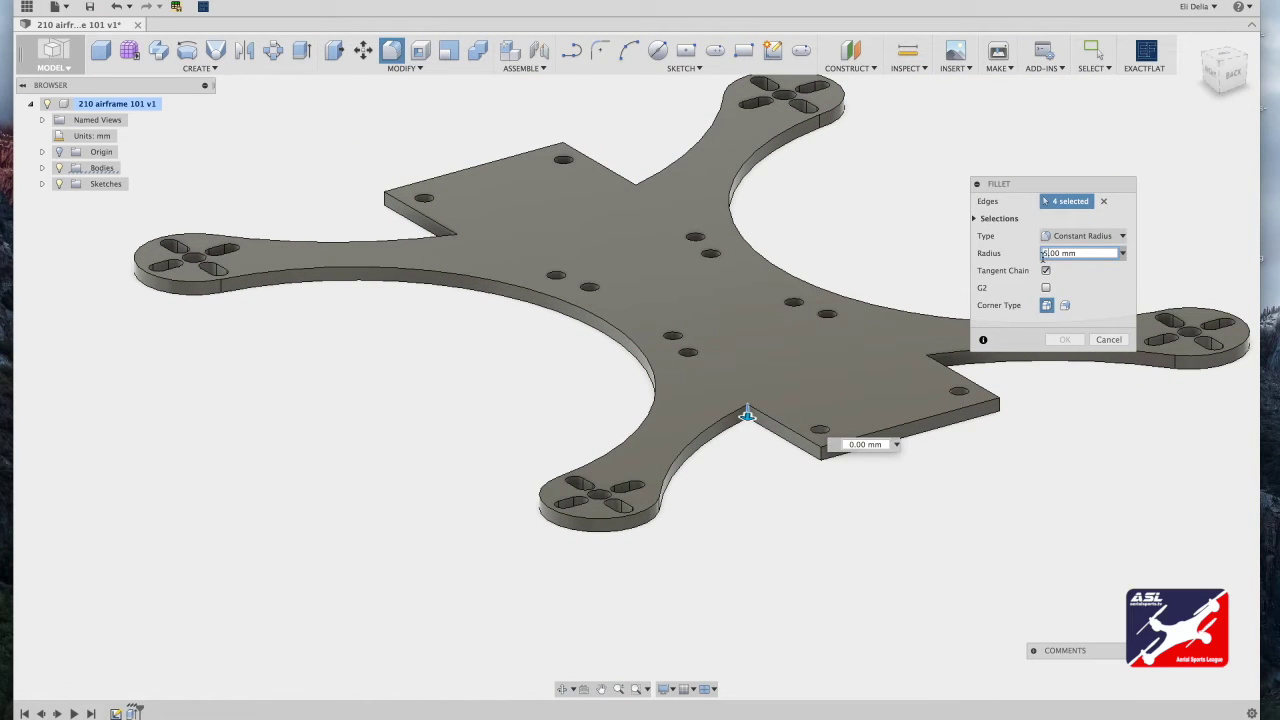
pyautogui.press('Escape')
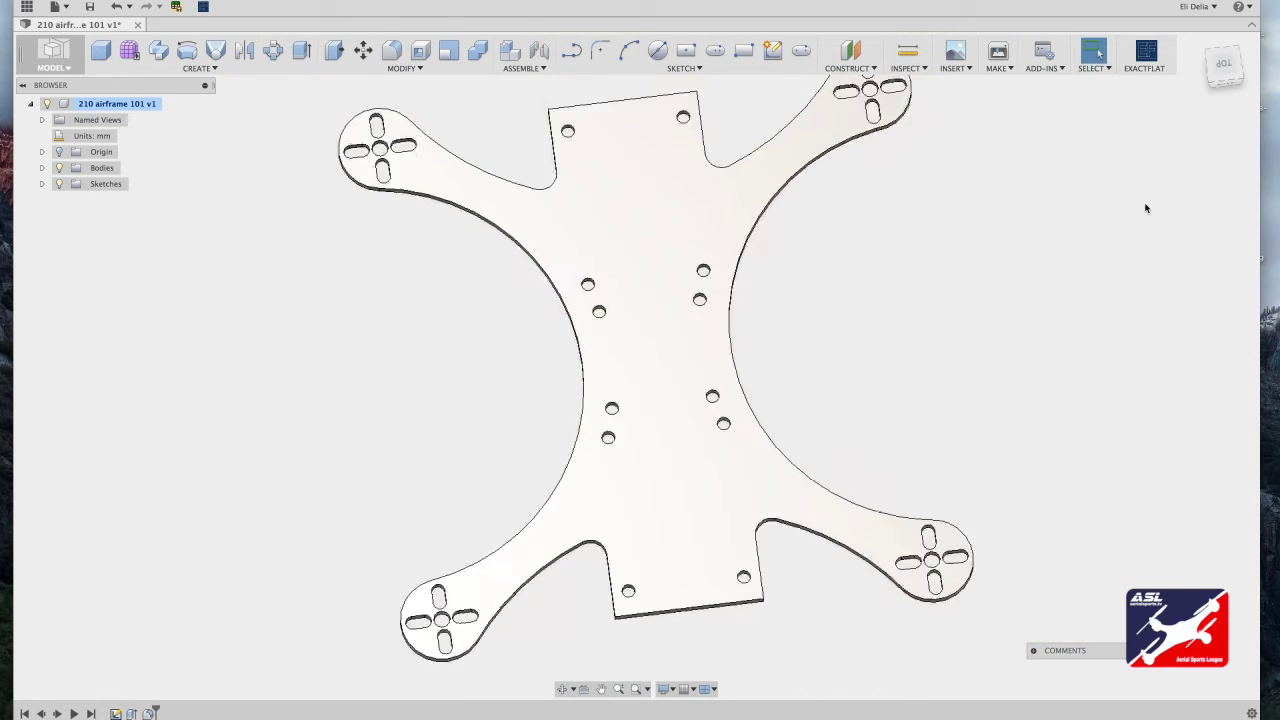
# Fillet the four outer corner edges at both ends of the rectangular body with a constant radius
pyautogui.moveTo(1235, 83); pyautogui.dragTo(1191, 50)
pyautogui.keyDown('shift'); pyautogui.moveTo(1191, 50); pyautogui.dragTo(1185, 55, button='middle'); pyautogui.keyUp('shift')
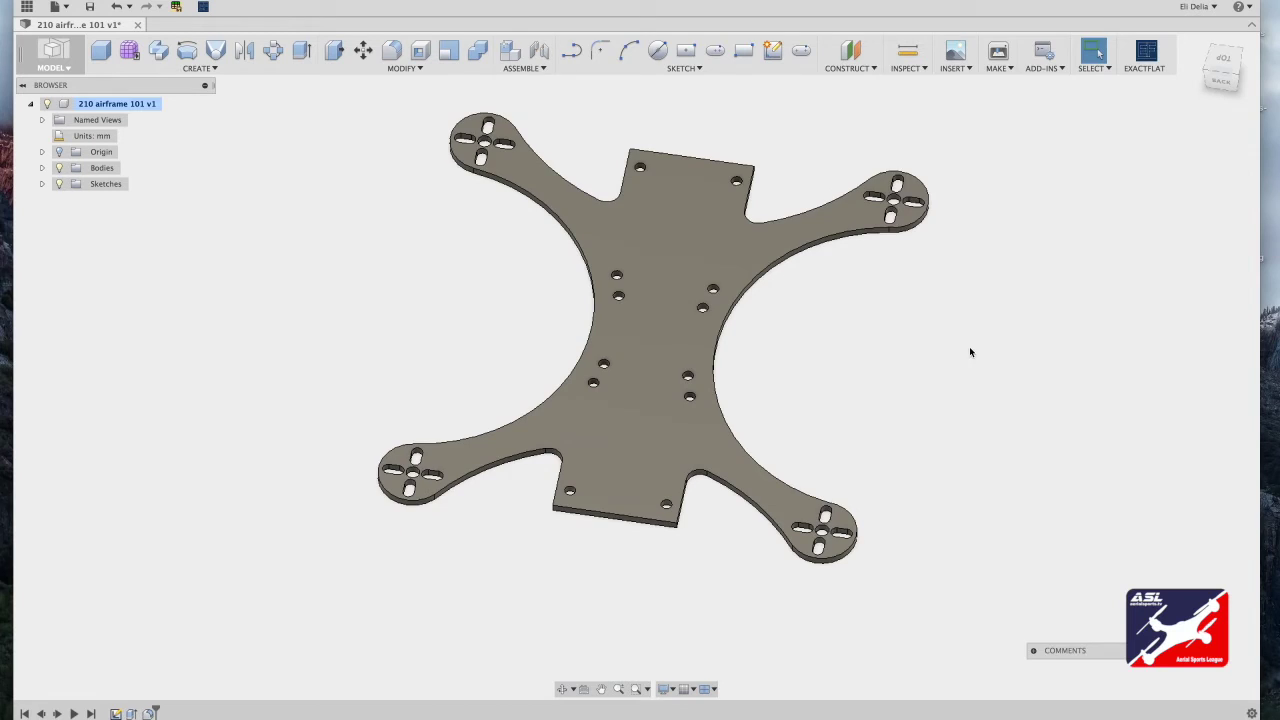
pyautogui.scroll(5, 876, 376)
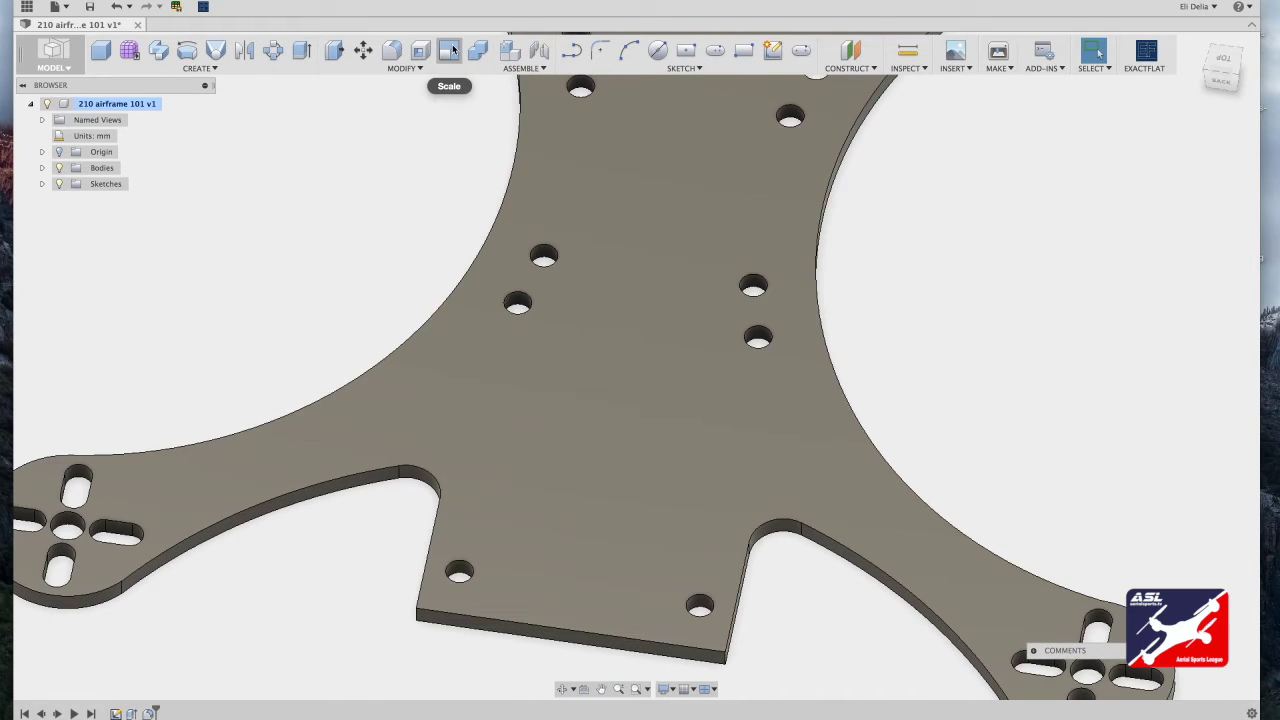
pyautogui.click(392, 52)
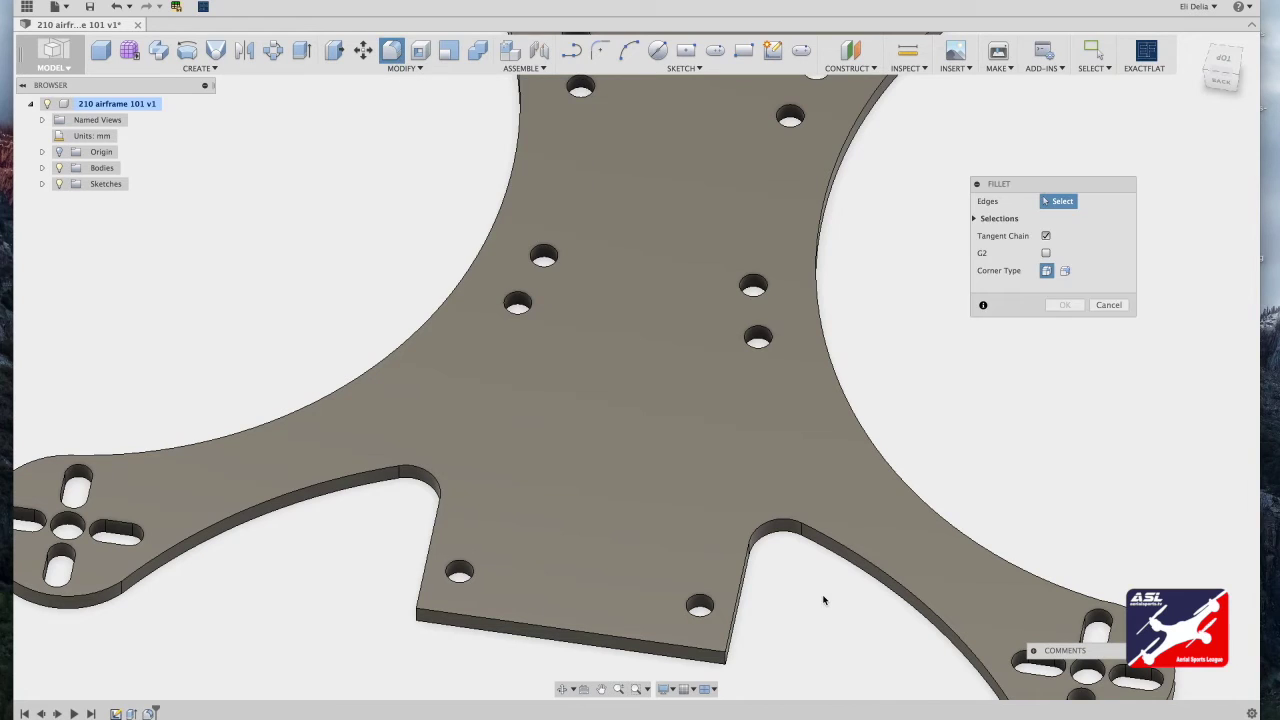
pyautogui.click(724, 658)
pyautogui.click(417, 614)
pyautogui.moveTo(1222, 72); pyautogui.dragTo(1208, 72)
pyautogui.click(688, 506)
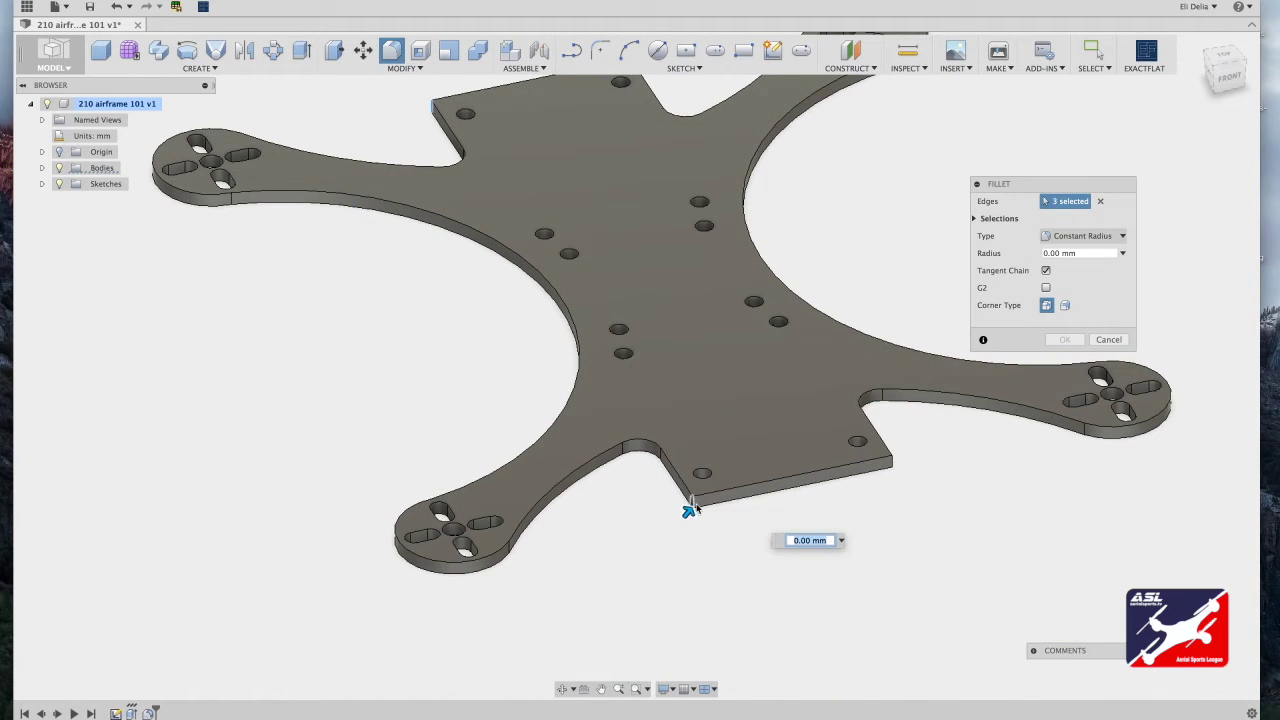
pyautogui.click(897, 460)
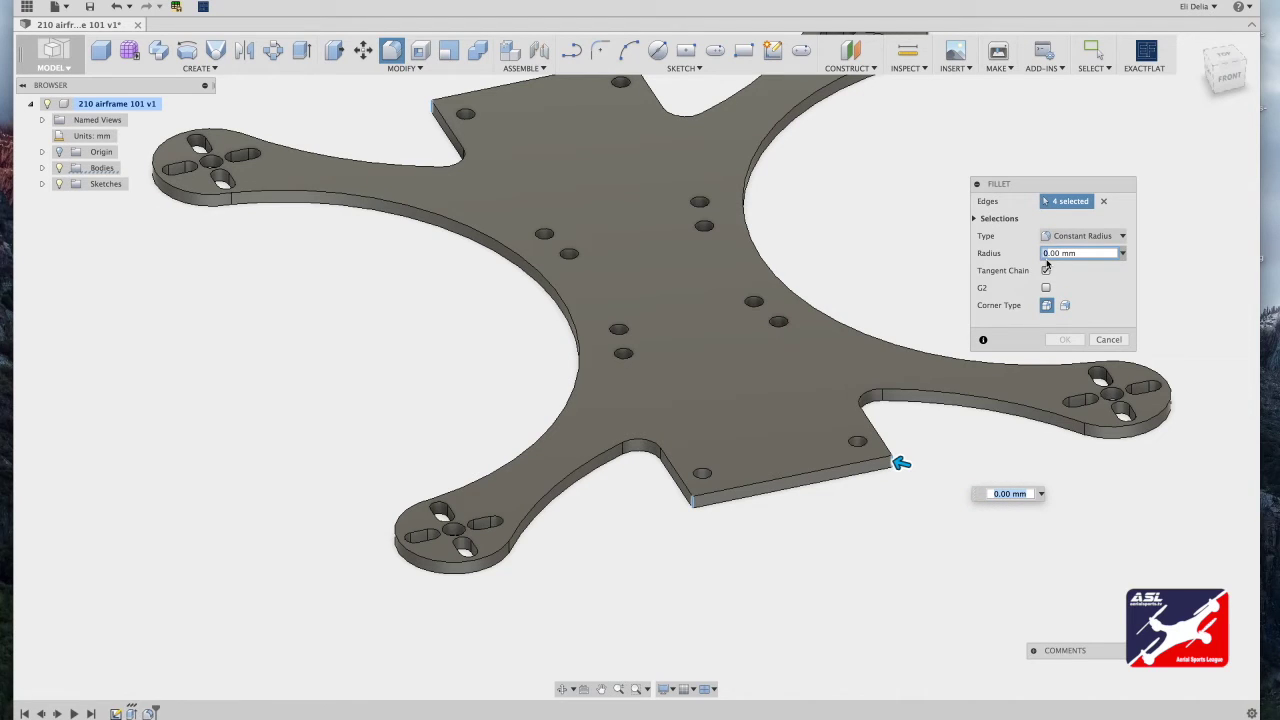
pyautogui.moveTo(894, 449); pyautogui.dragTo(889, 457)
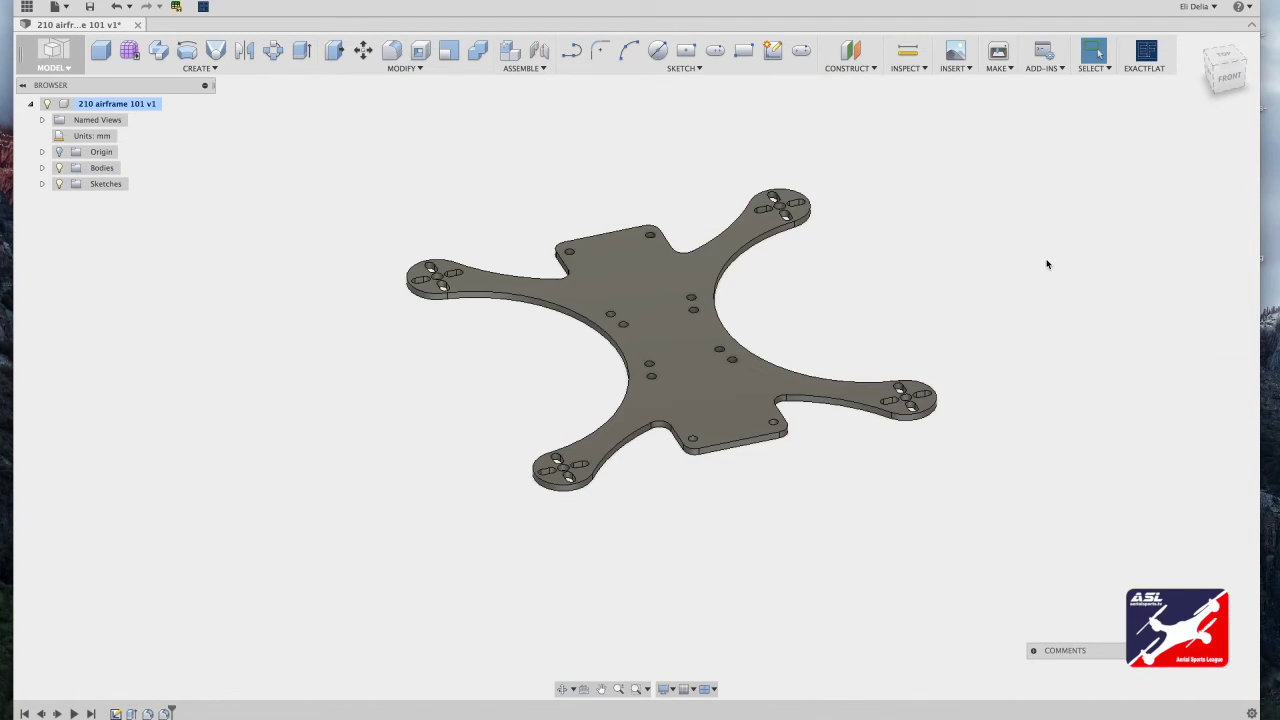
# Make Sketch1 visible and open it for editing in the top view
pyautogui.click(1226, 62)
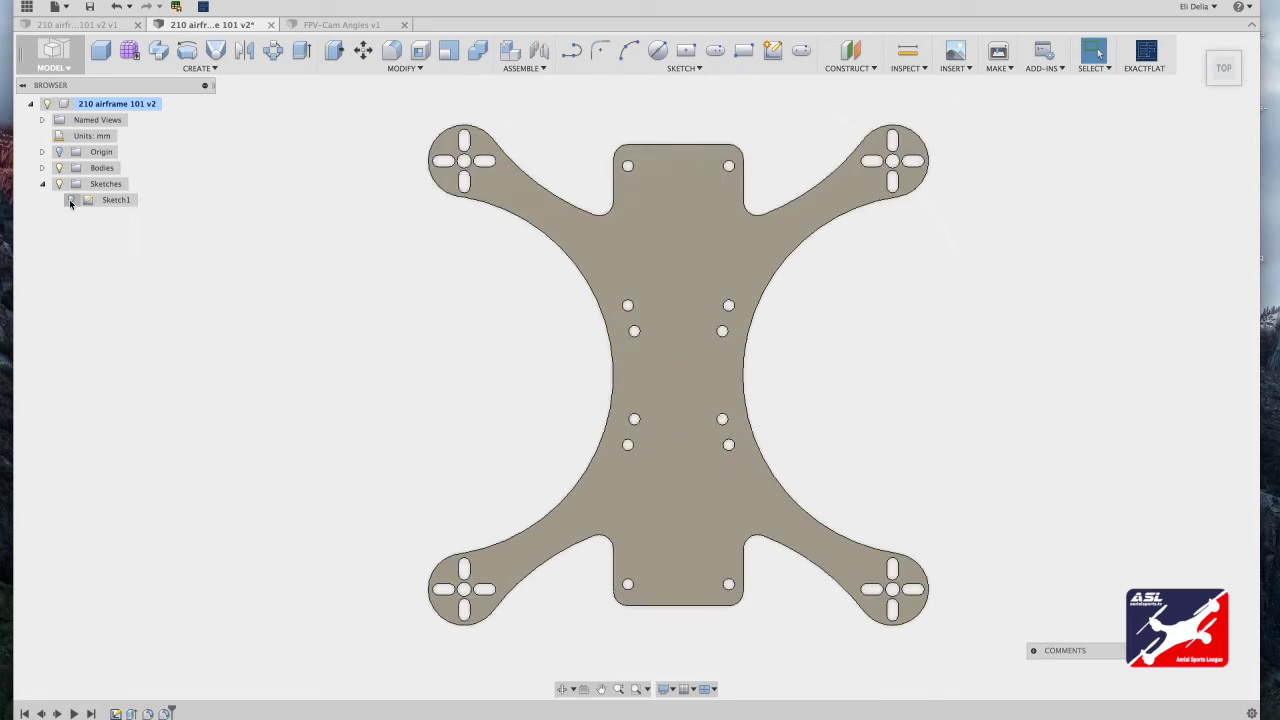
pyautogui.click(71, 199)
pyautogui.click(105, 199)
pyautogui.rightClick(105, 199)
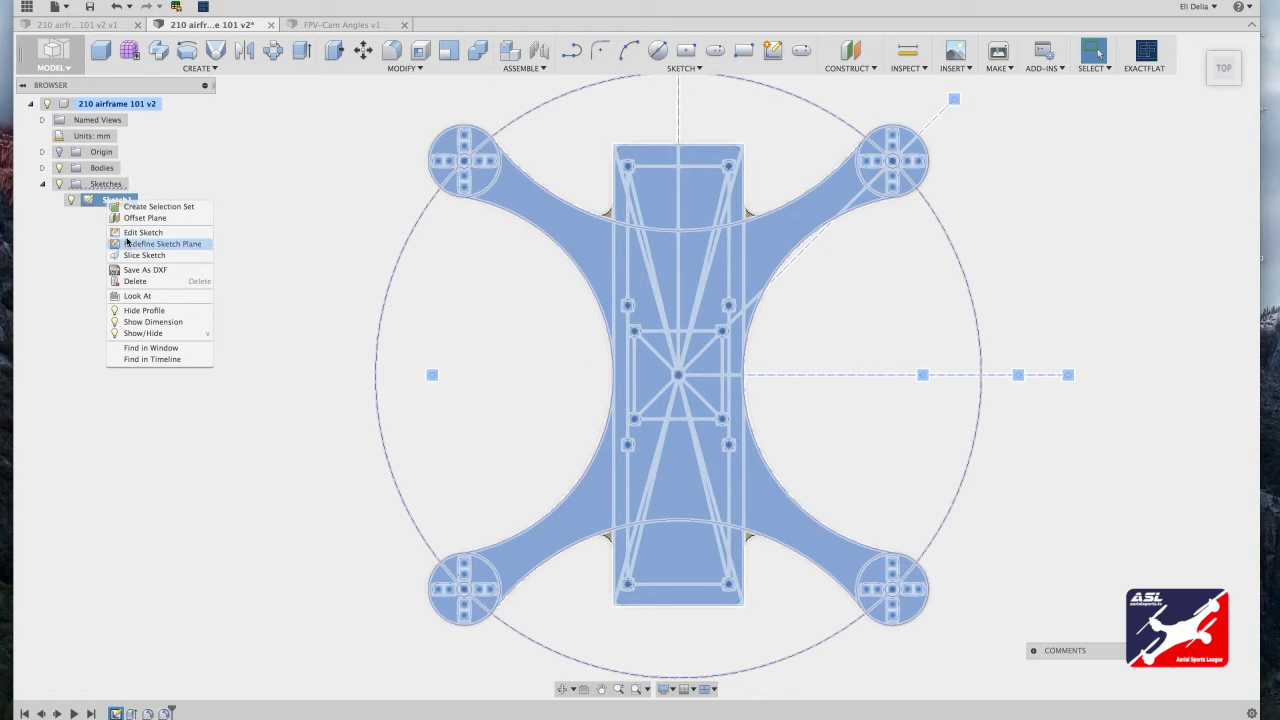
pyautogui.click(140, 232)
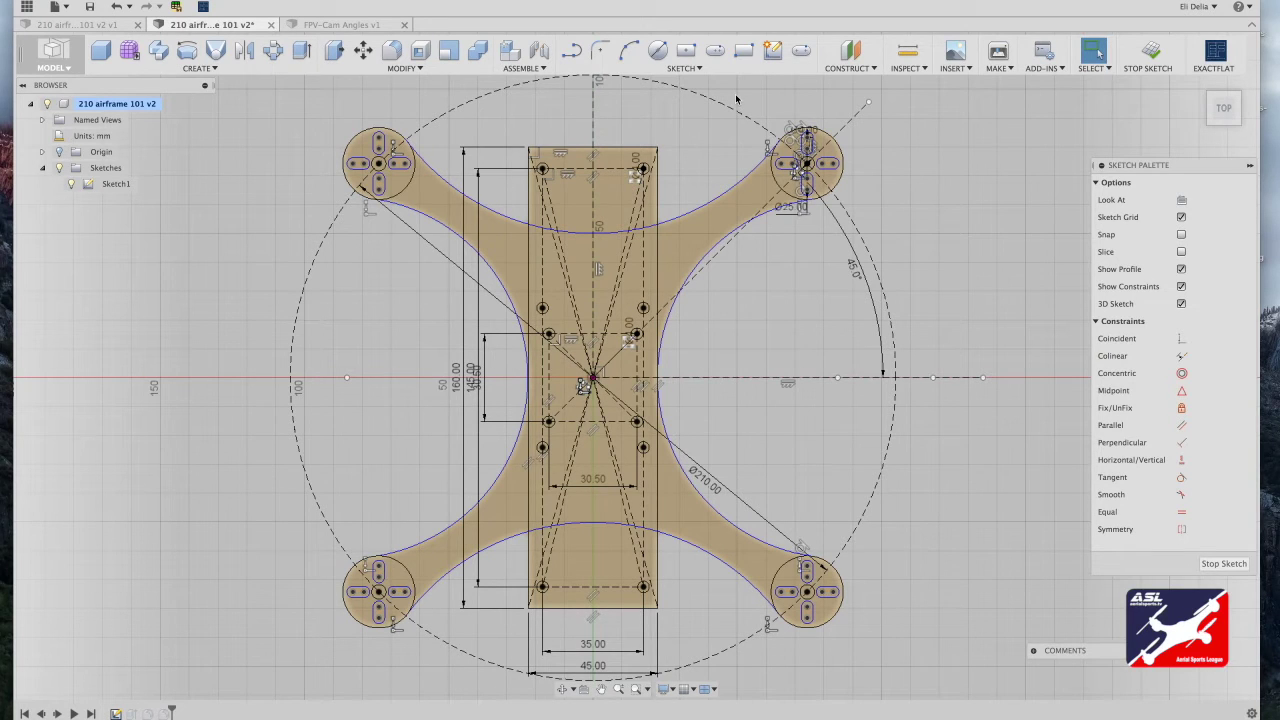
# Sketch a 1.5 mm wide horizontal slot centred between the two uppermost body mounting holes
pyautogui.click(716, 60)
pyautogui.click(604, 177)
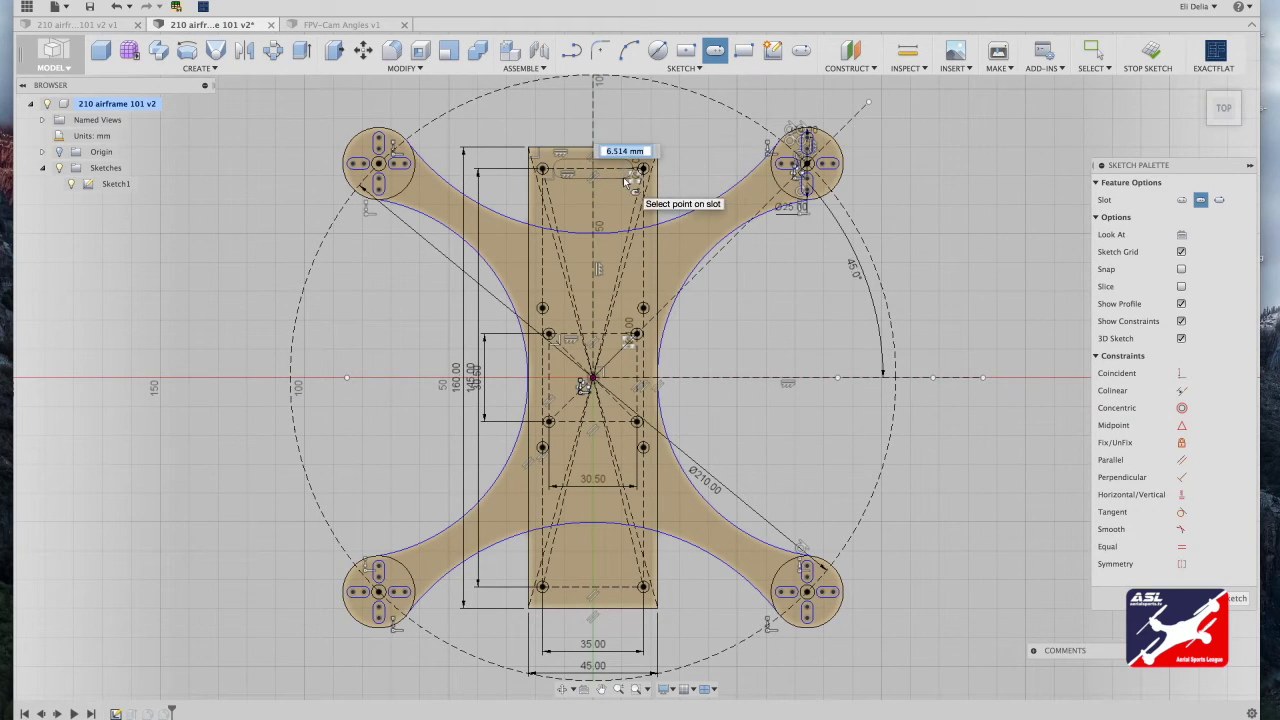
pyautogui.write('1.5')
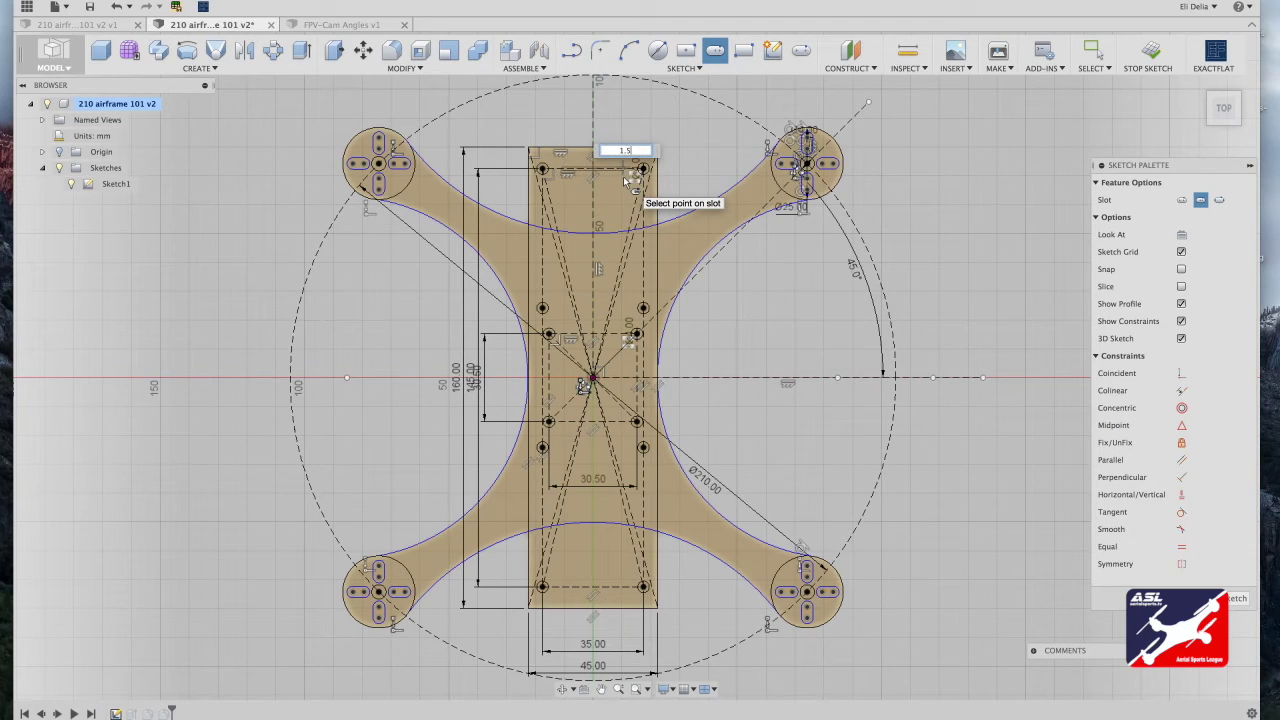
pyautogui.press('Return')
pyautogui.press('Escape')
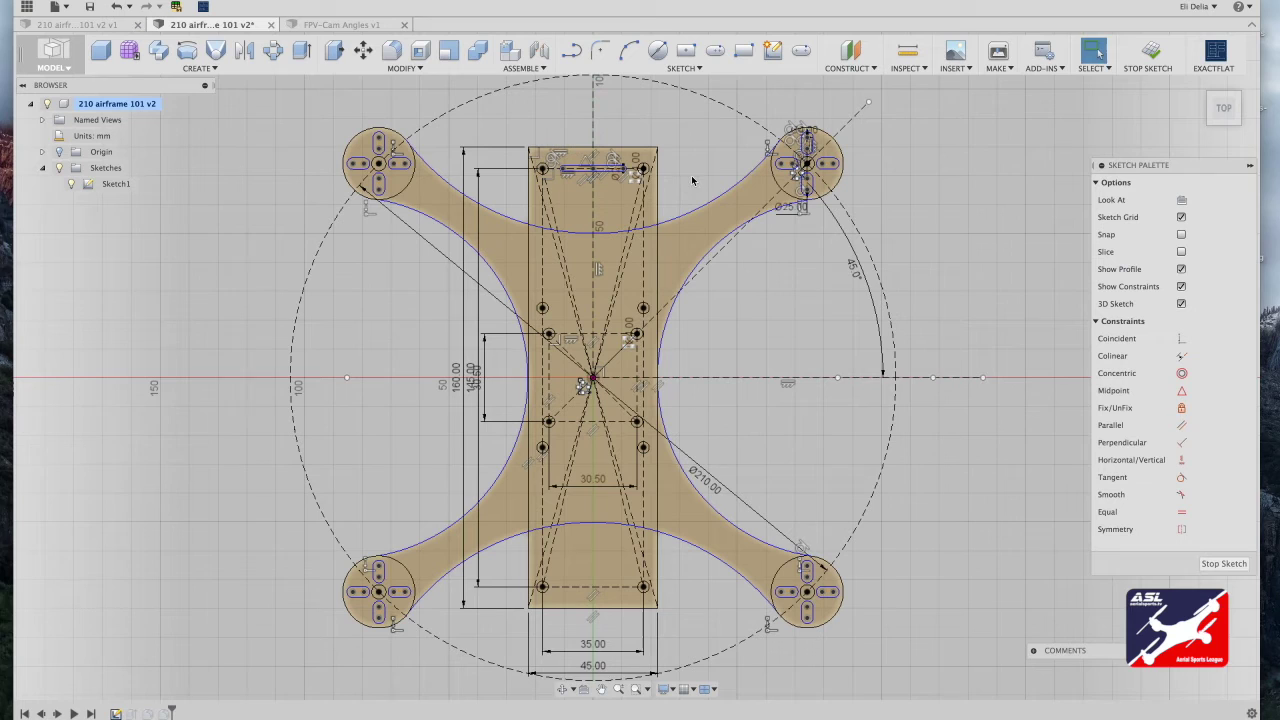
# Sketch a 2 mm wide vertical slot centred on the horizontal axis near the body's right edge
pyautogui.click(715, 53)
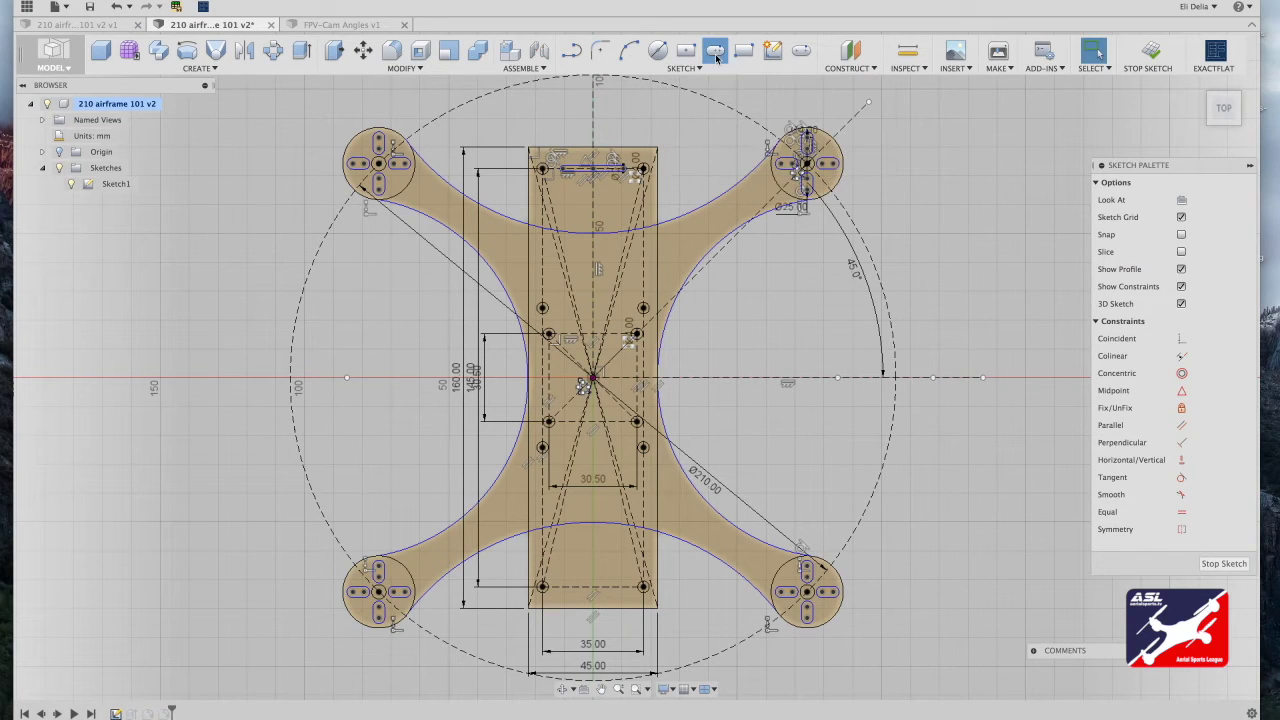
pyautogui.click(647, 383)
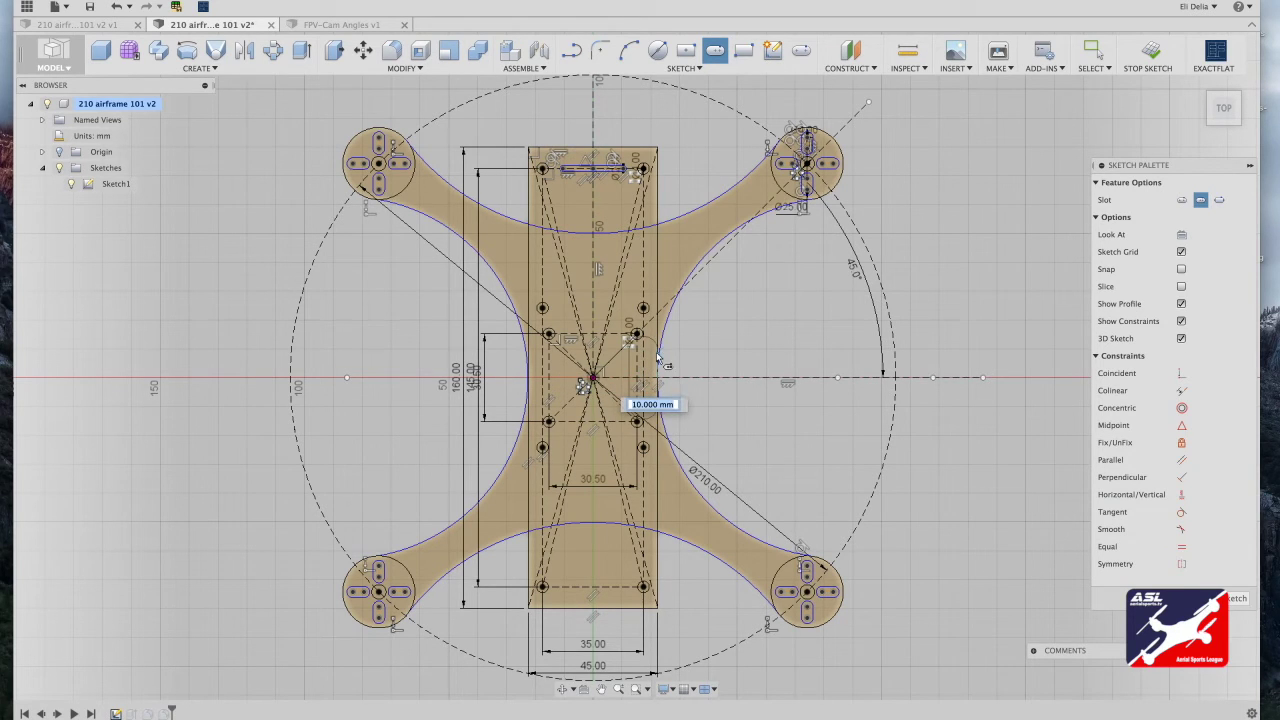
pyautogui.write('2')
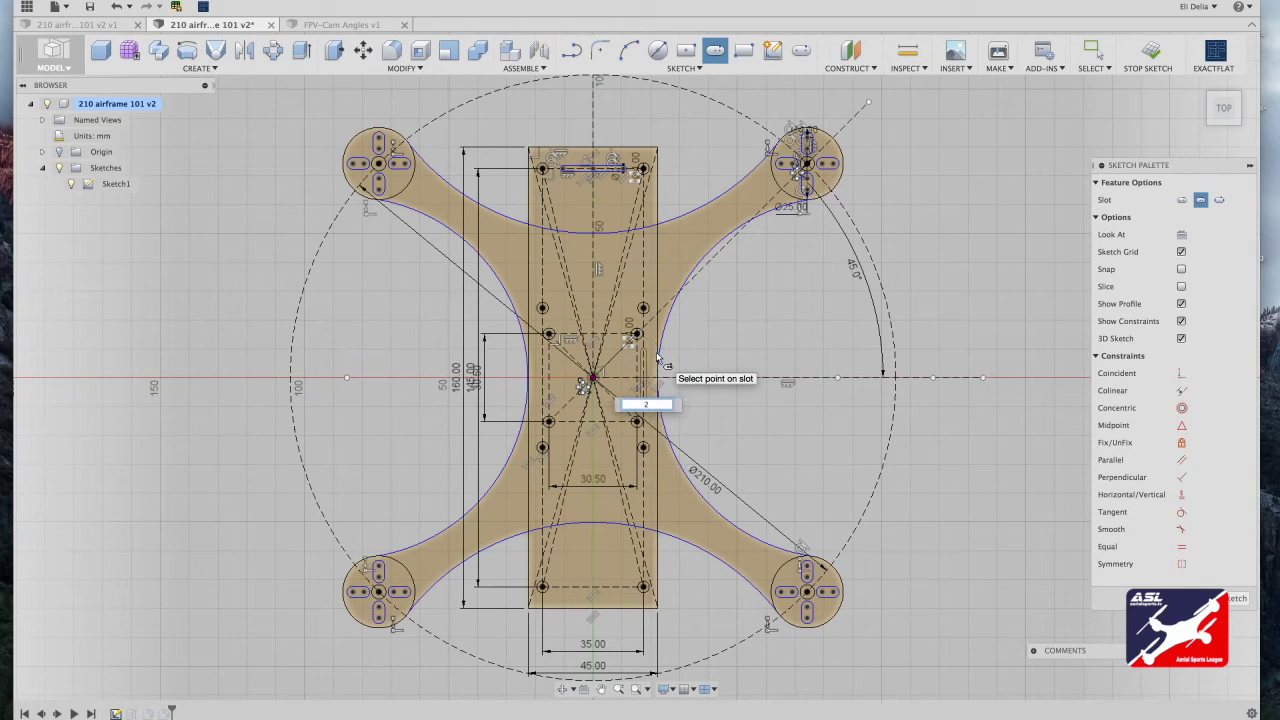
pyautogui.press('Return')
# Lengthen the vertical slot to span the 30.5 mm hole spacing and reposition it between those holes and the body's right edge
pyautogui.scroll(5, 656, 356)
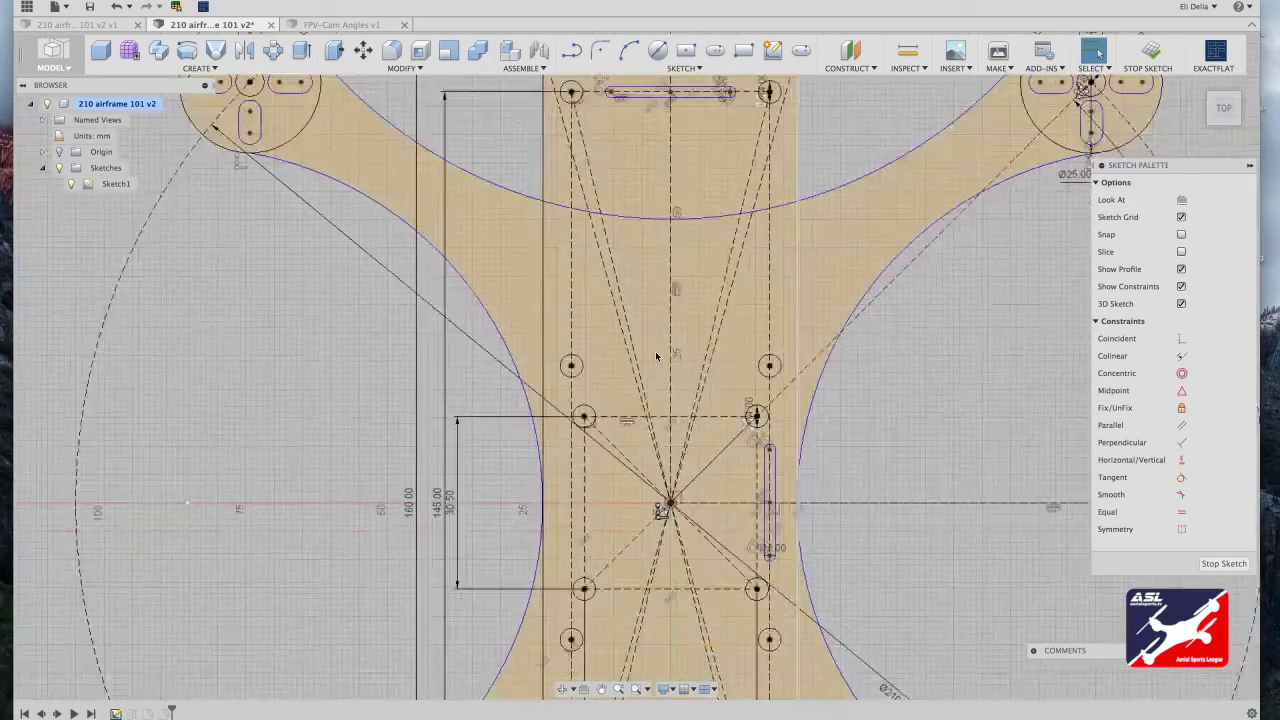
pyautogui.scroll(4, 691, 449)
pyautogui.moveTo(623, 424); pyautogui.dragTo(628, 506)
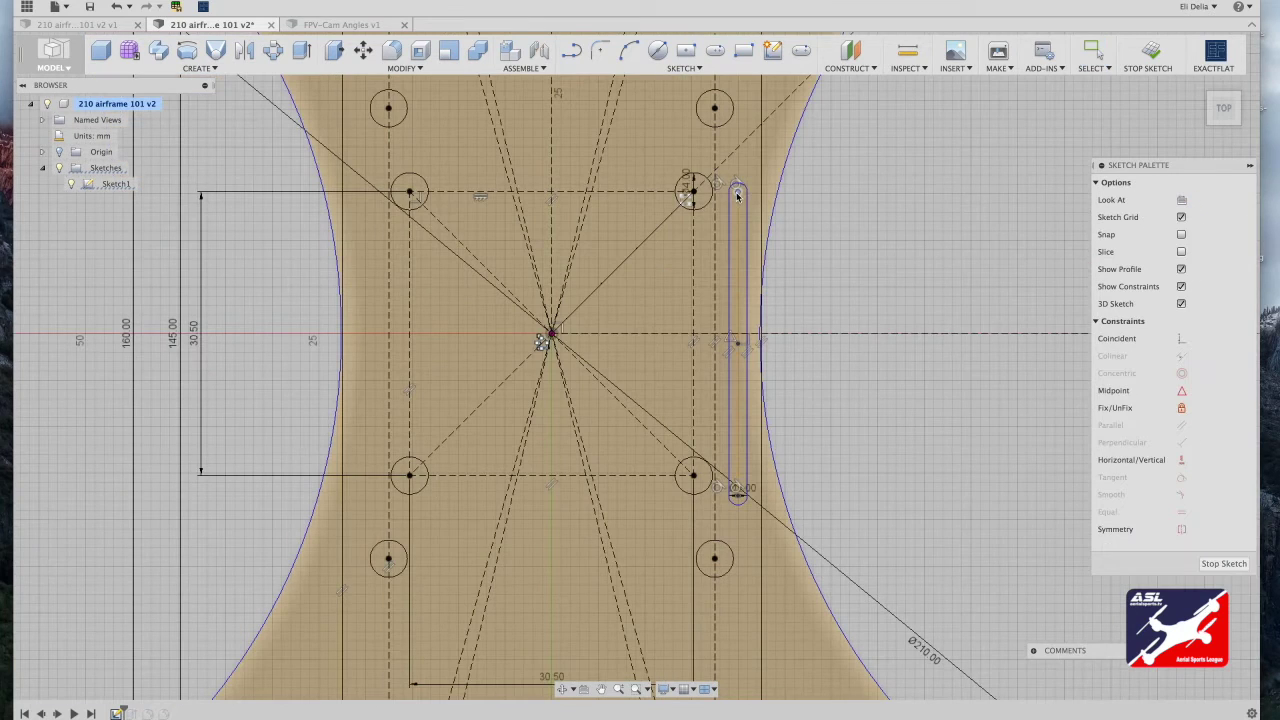
pyautogui.moveTo(737, 196); pyautogui.dragTo(734, 196)
pyautogui.moveTo(736, 240); pyautogui.dragTo(737, 238)
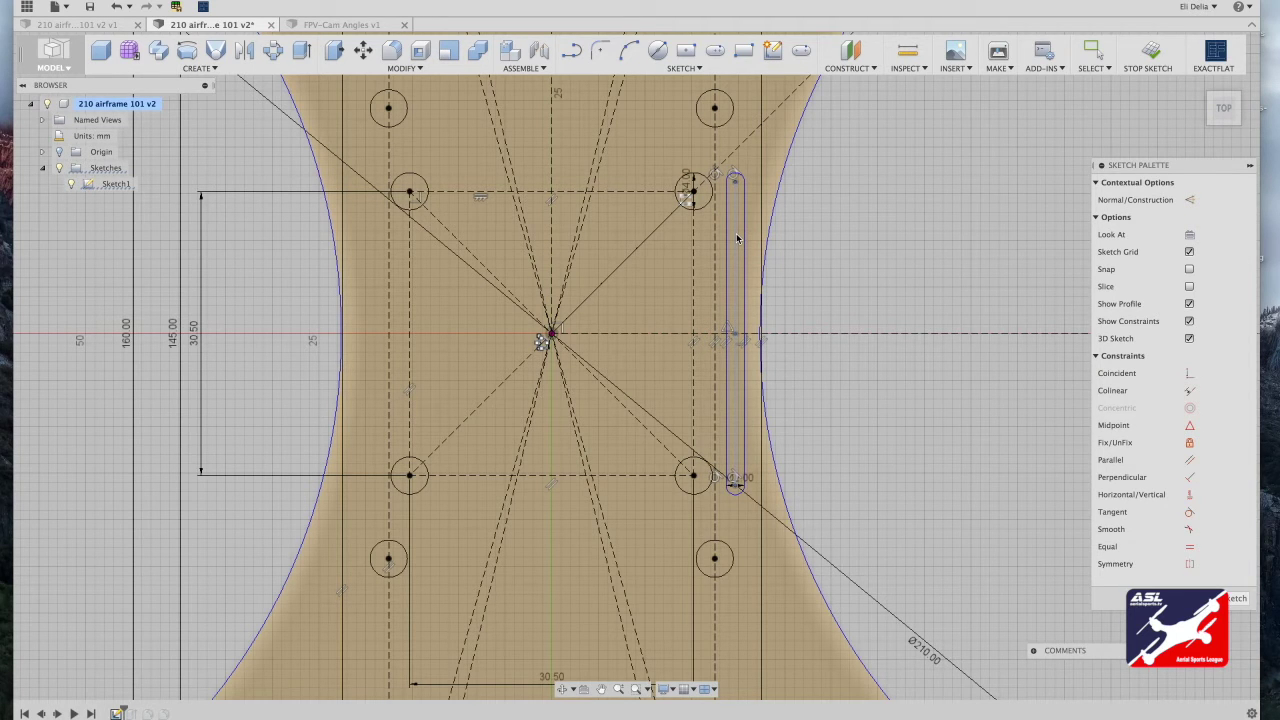
pyautogui.moveTo(737, 239); pyautogui.dragTo(736, 239)
pyautogui.click(836, 254)
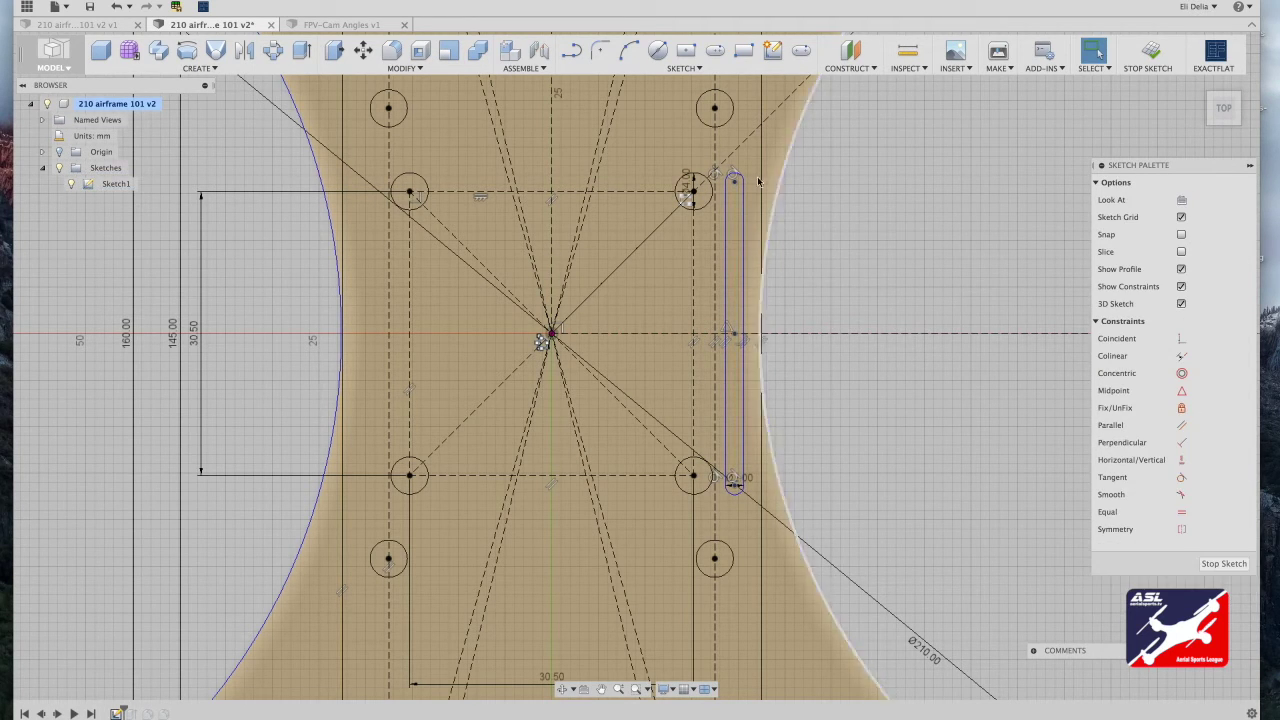
# Start a rectangular pattern of the vertical slot with 2 instances over a horizontal extent of -39.5 mm
pyautogui.scroll(-3, 655, 150)
pyautogui.moveTo(647, 145); pyautogui.dragTo(670, 389)
pyautogui.click(667, 386)
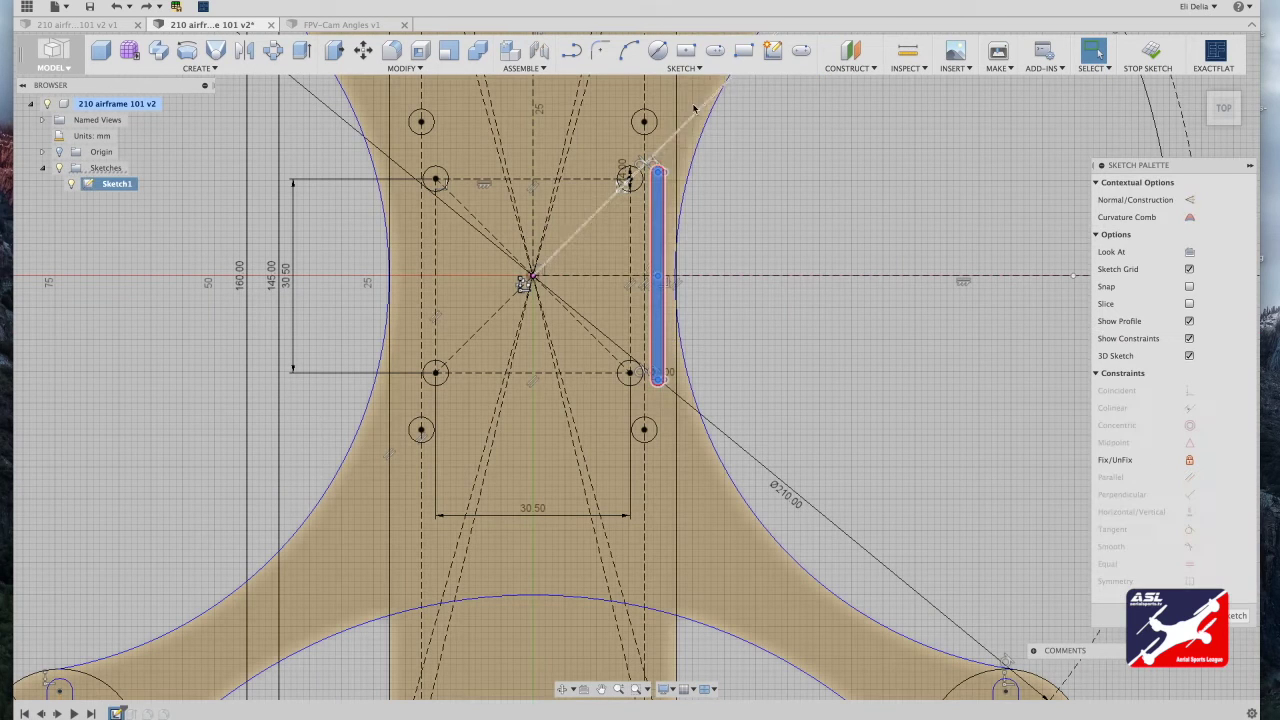
pyautogui.click(688, 69)
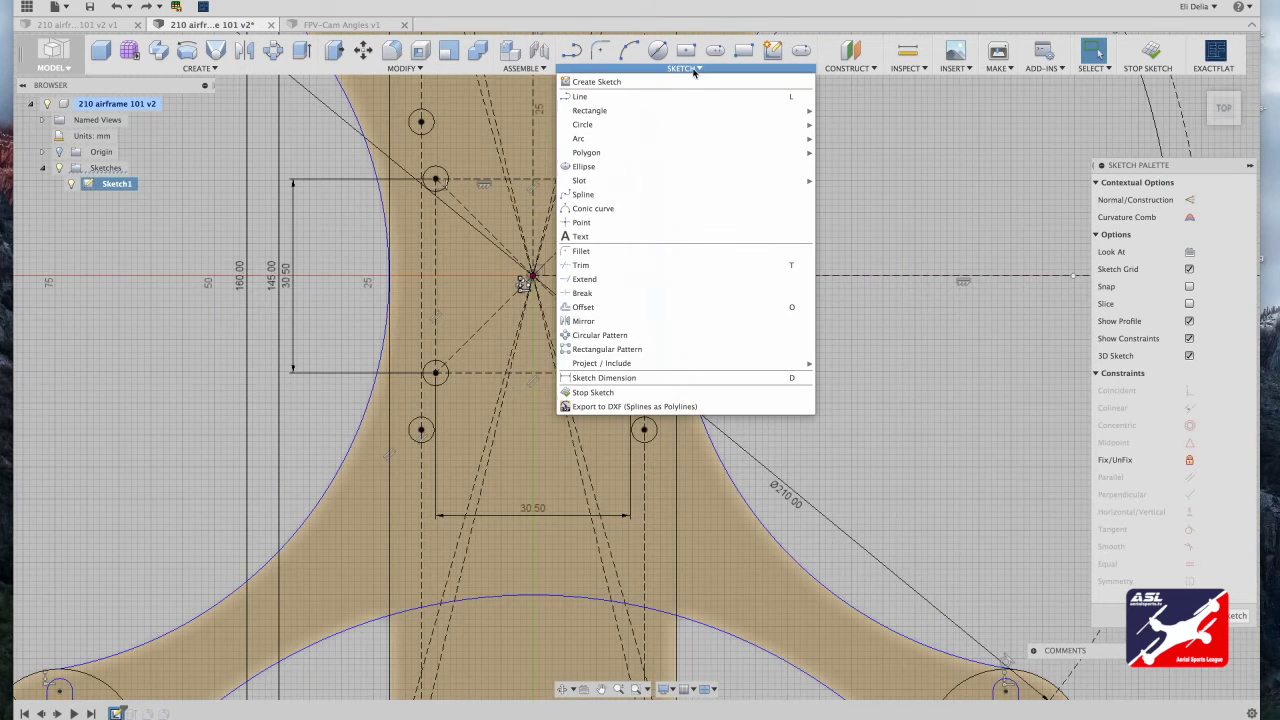
pyautogui.click(625, 354)
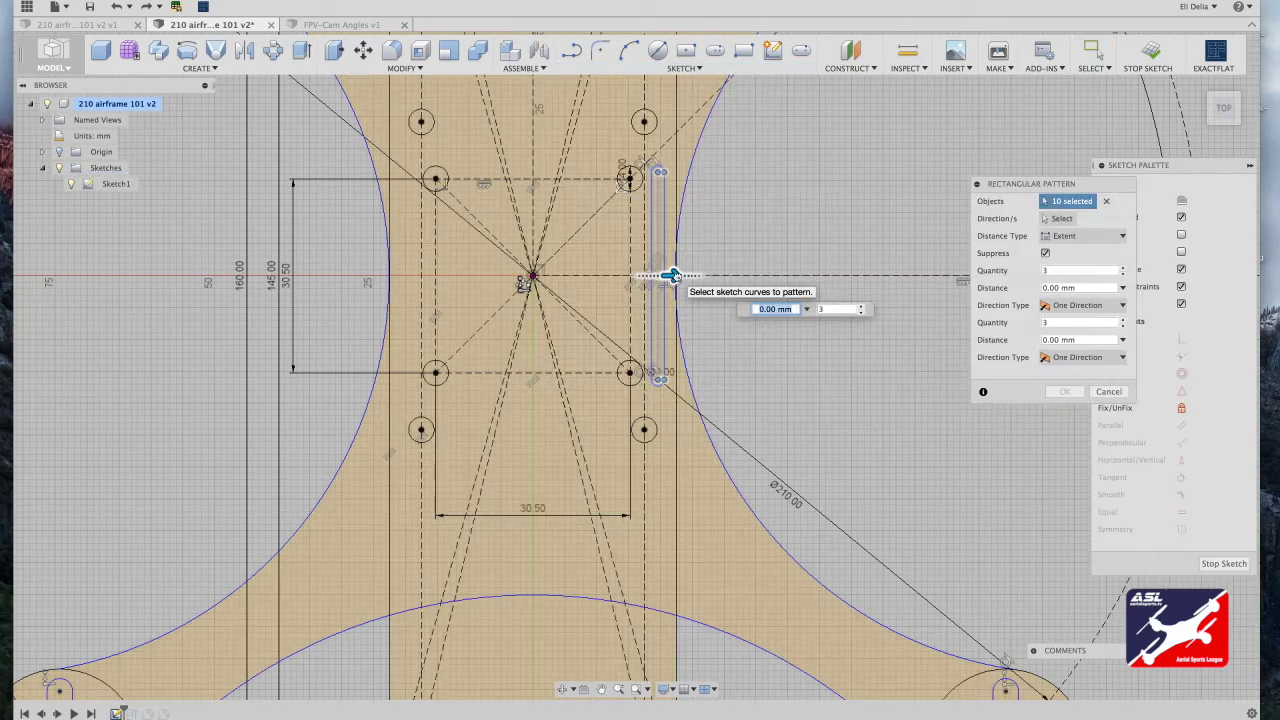
pyautogui.moveTo(672, 277); pyautogui.dragTo(437, 277)
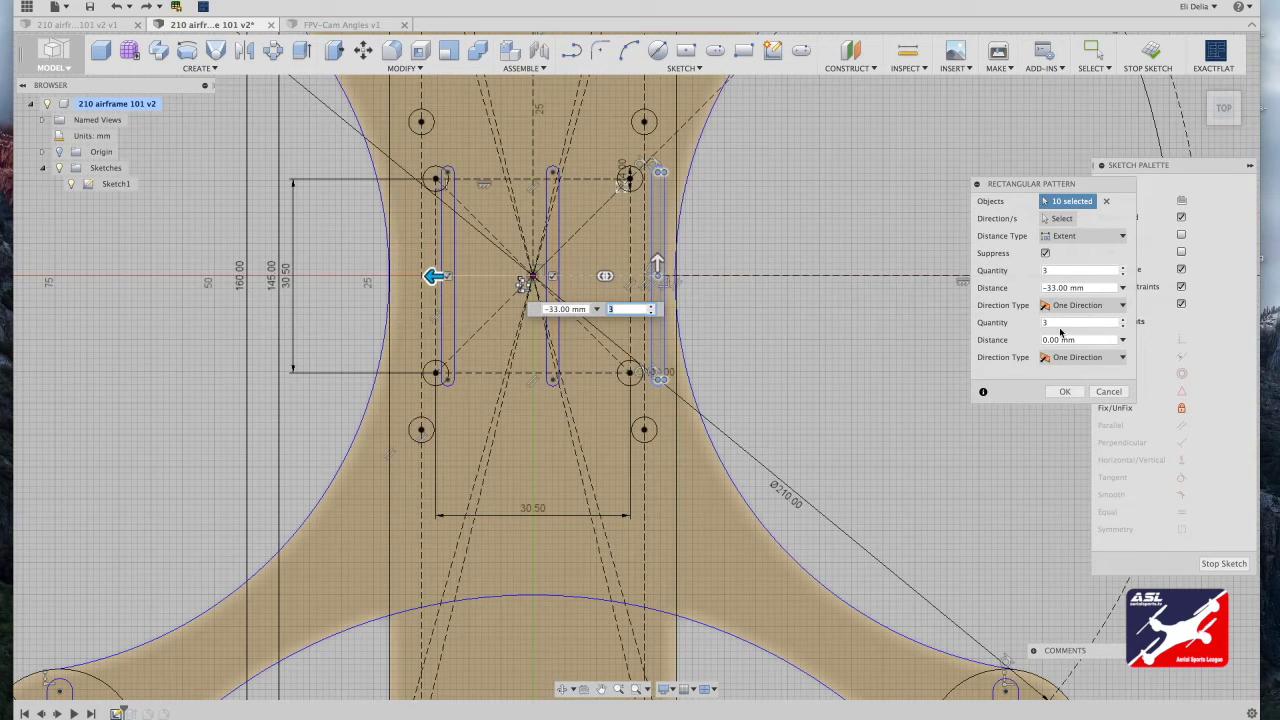
pyautogui.doubleClick(1068, 289)
pyautogui.write('39')
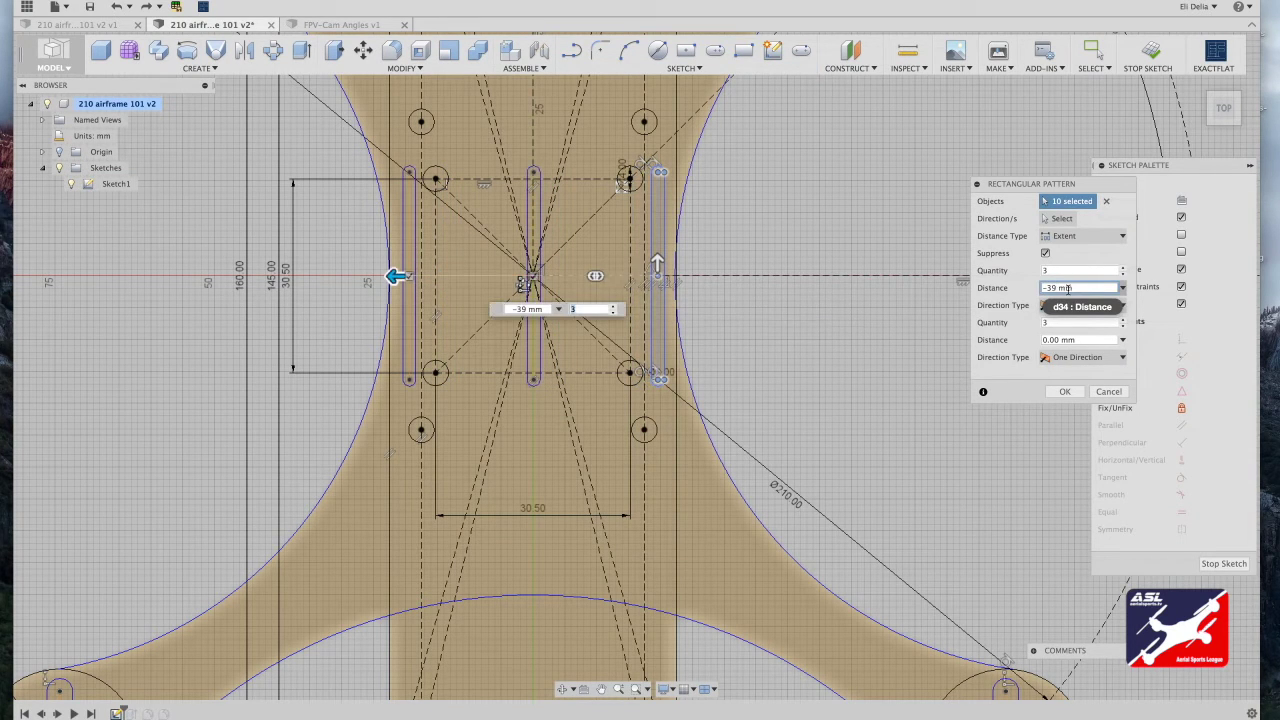
pyautogui.write('.5')
pyautogui.click(1040, 271)
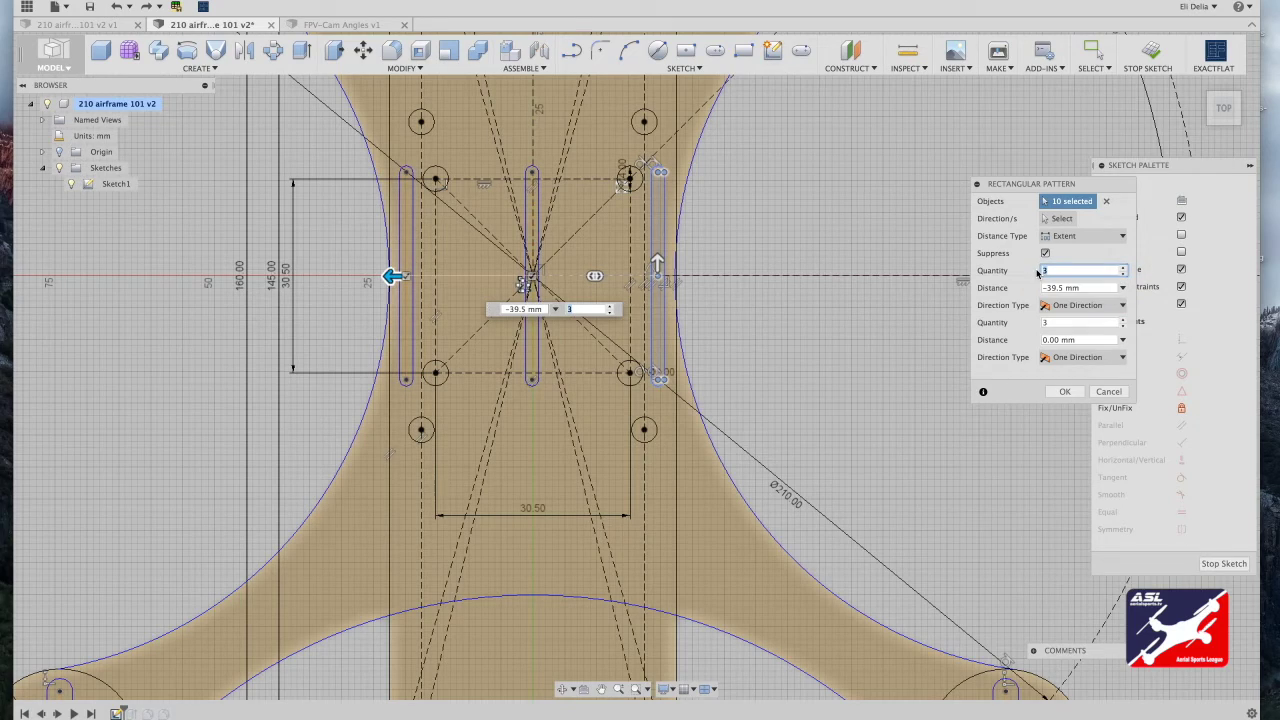
# Give the slot pattern's vertical direction 2 instances over a -50 mm extent and complete the pattern
pyautogui.scroll(-3, 690, 262)
pyautogui.moveTo(682, 262); pyautogui.dragTo(702, 270, button='middle')
pyautogui.moveTo(702, 234); pyautogui.dragTo(701, 471)
pyautogui.click(1047, 340)
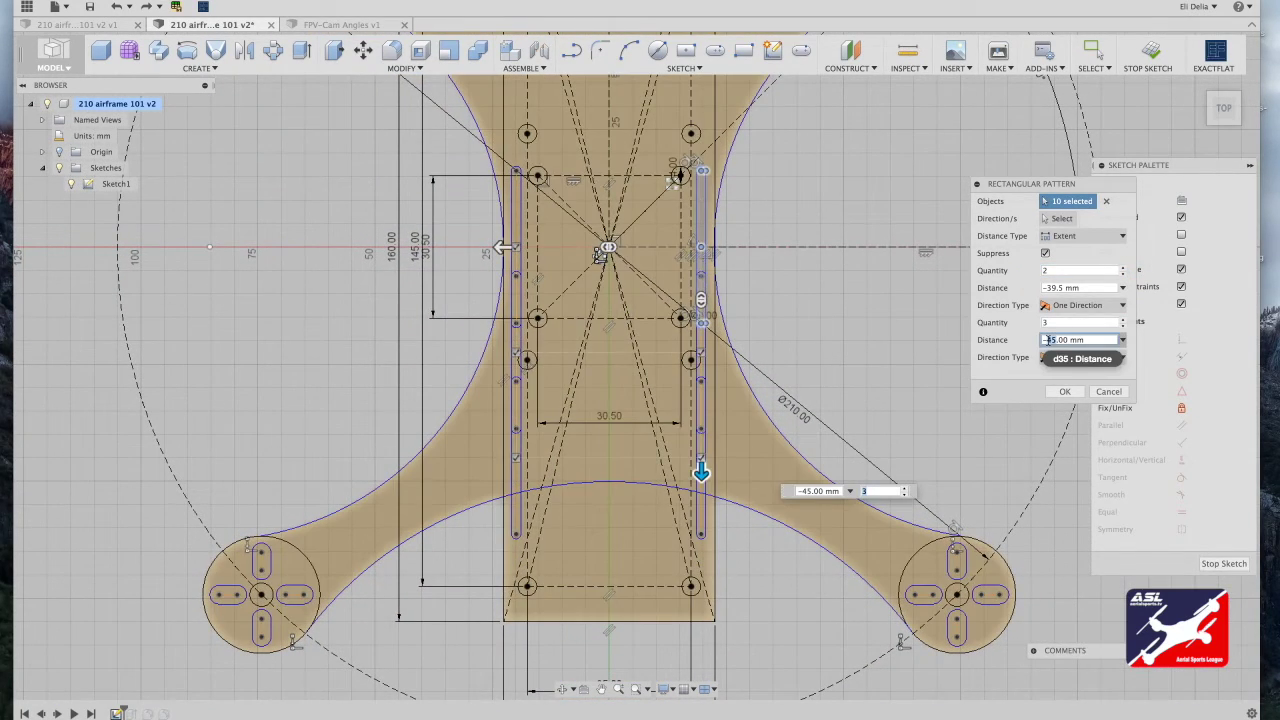
pyautogui.press('Delete')
pyautogui.press('Delete')
pyautogui.moveTo(1051, 323); pyautogui.dragTo(1040, 323)
pyautogui.write('2')
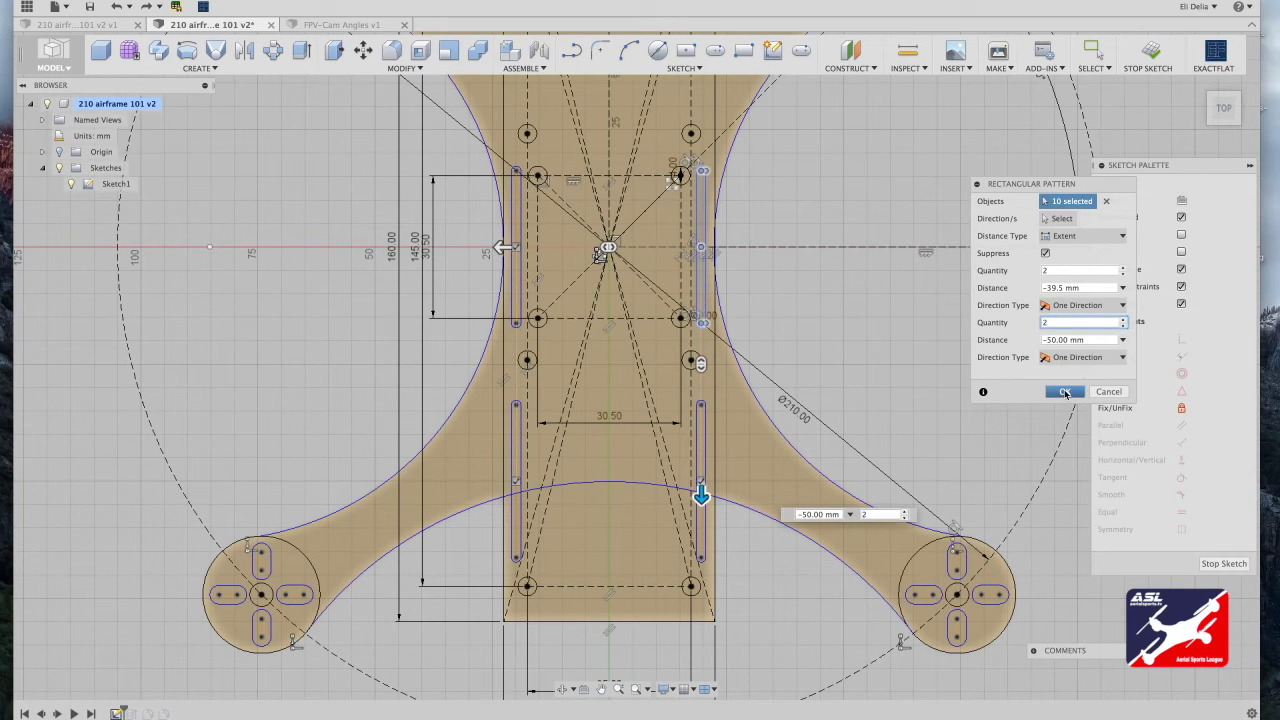
pyautogui.click(1065, 392)
# Sketch a 6 mm diameter circle centred between the two lowermost body mounting holes
pyautogui.scroll(-5, 595, 535)
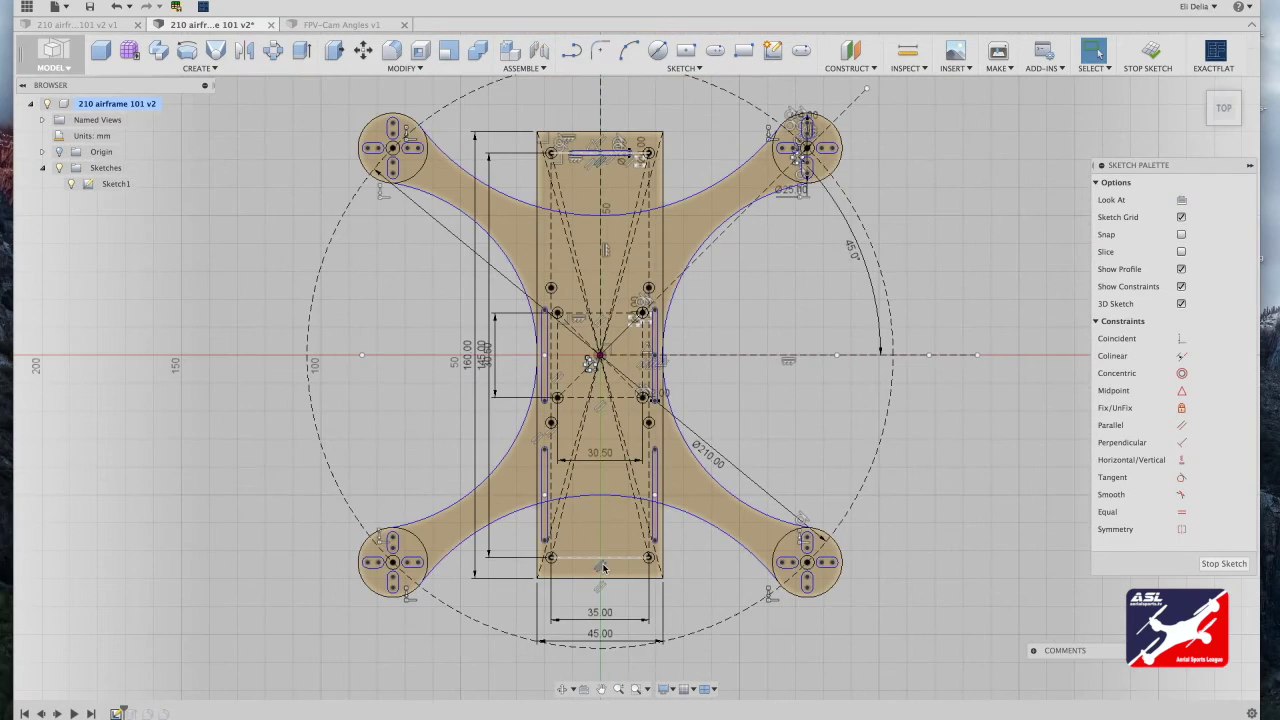
pyautogui.press('Escape')
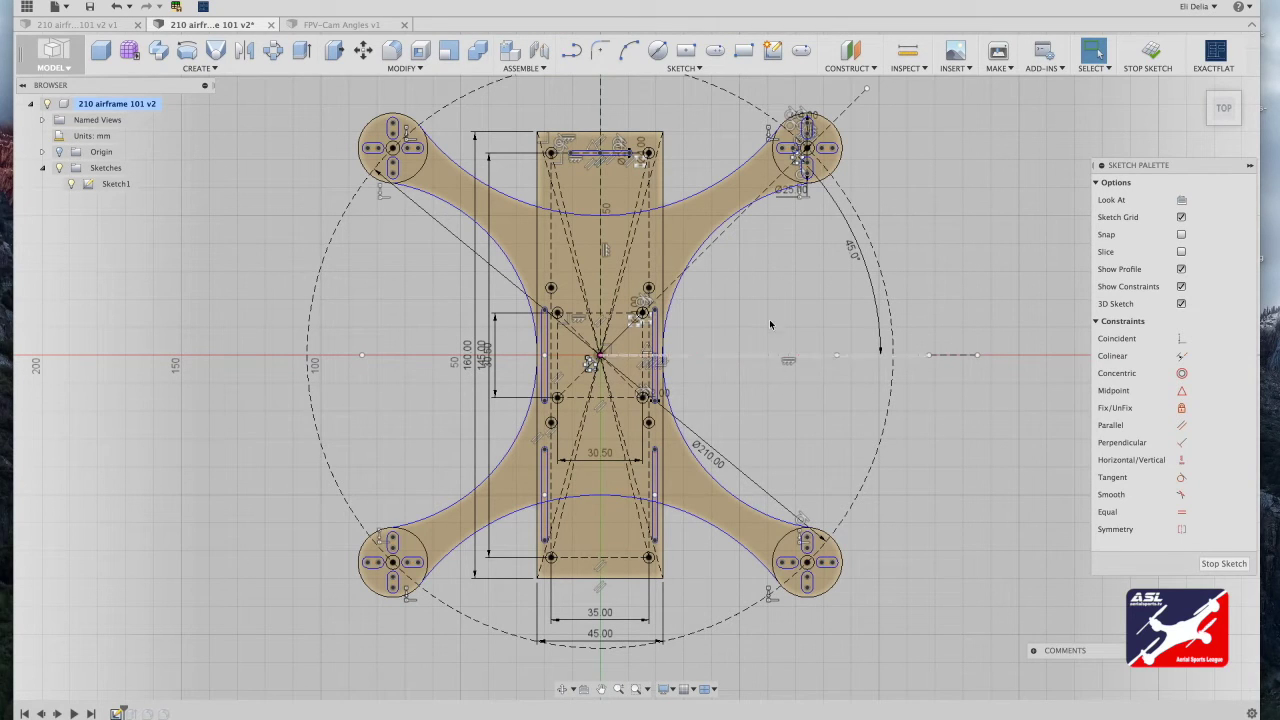
pyautogui.click(658, 52)
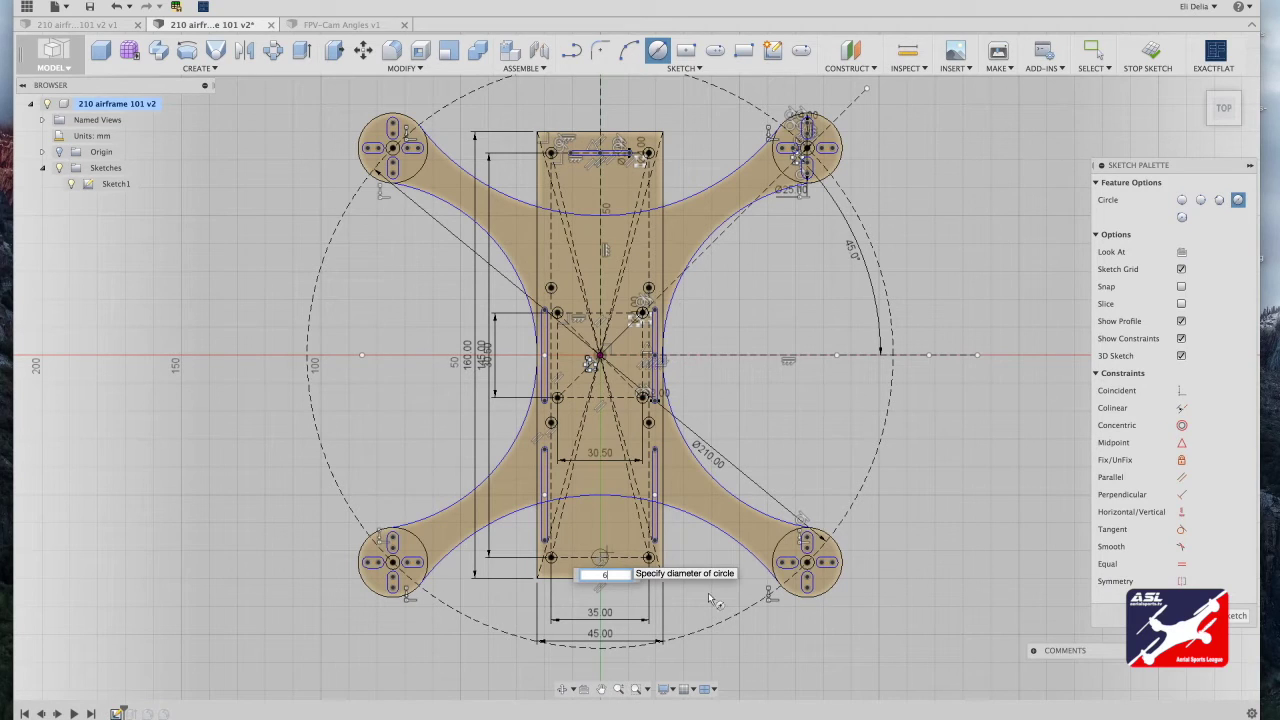
pyautogui.press('Return')
pyautogui.press('Escape')
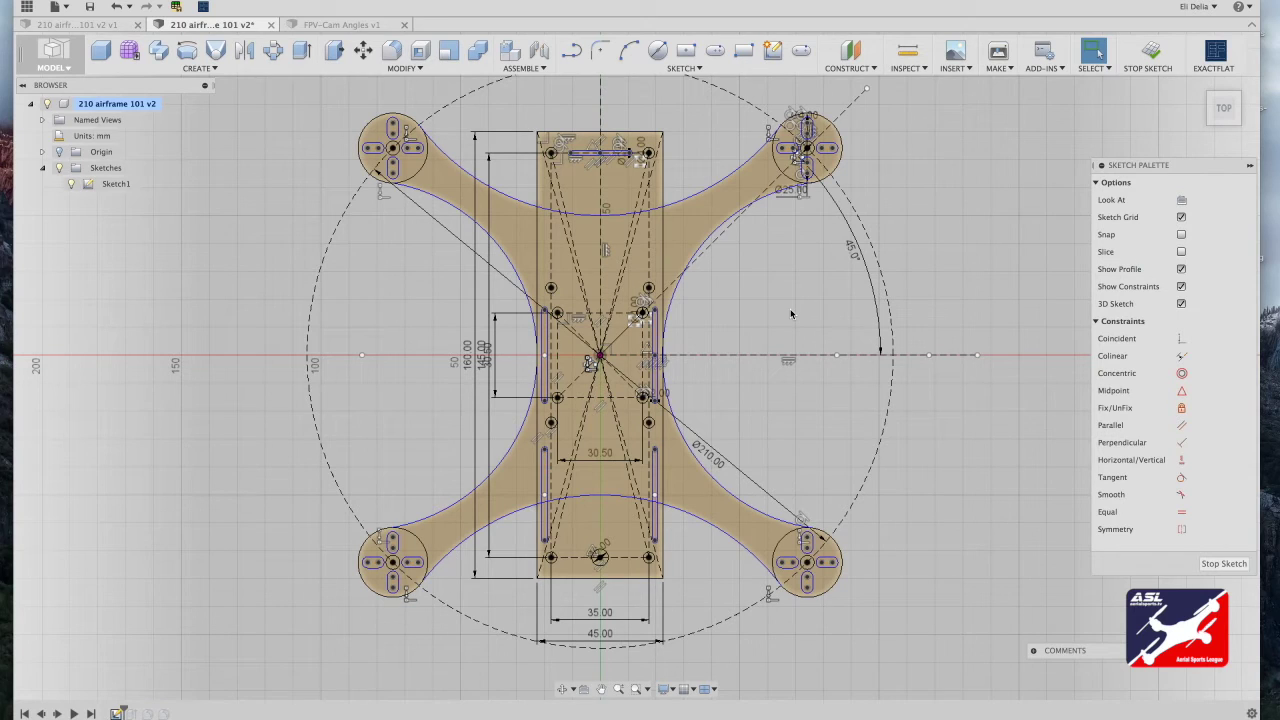
# Sketch a 25 by 25 mm centre rectangle on the vertical centreline where the front arm arc crosses it
pyautogui.click(686, 51)
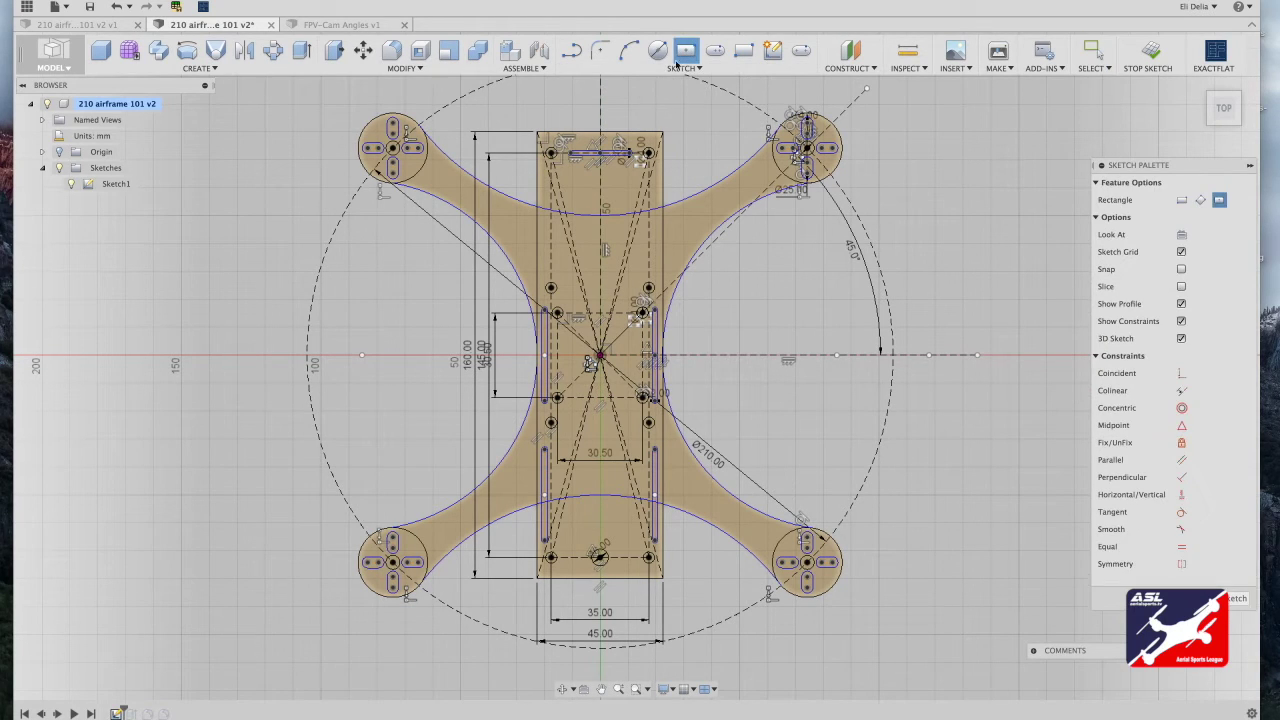
pyautogui.click(603, 217)
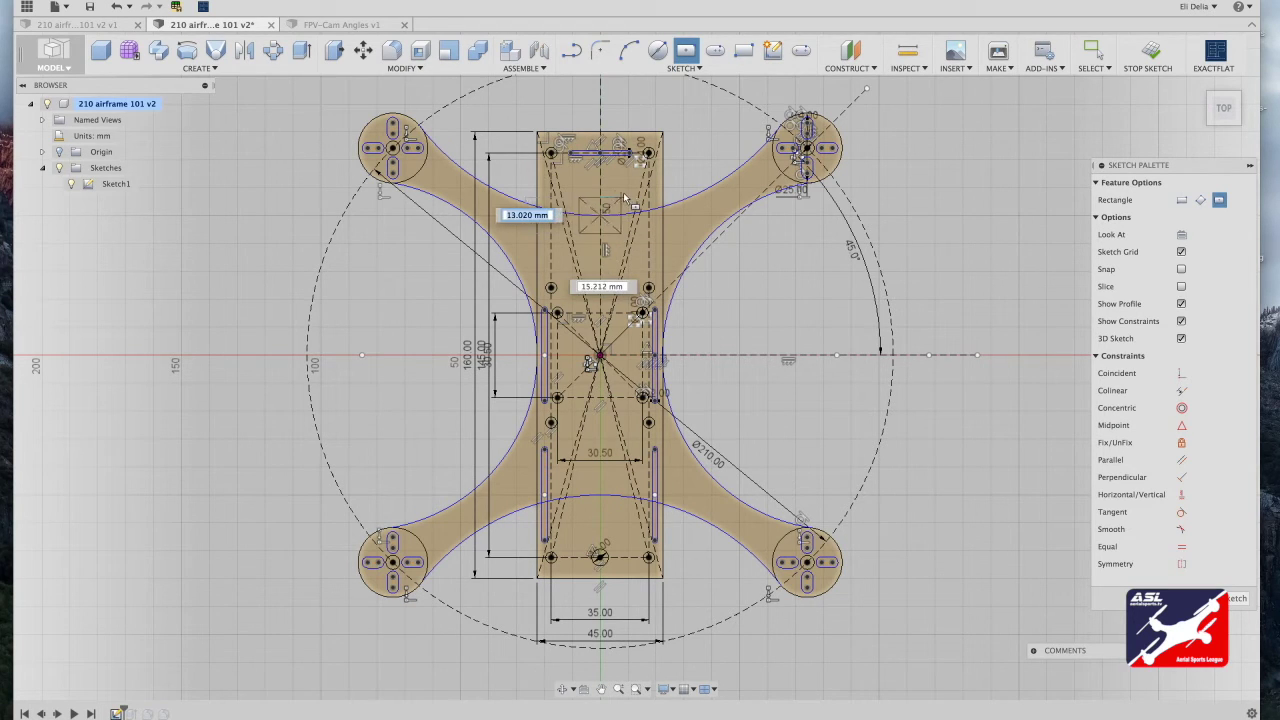
pyautogui.write('25')
pyautogui.press('Tab')
pyautogui.write('2')
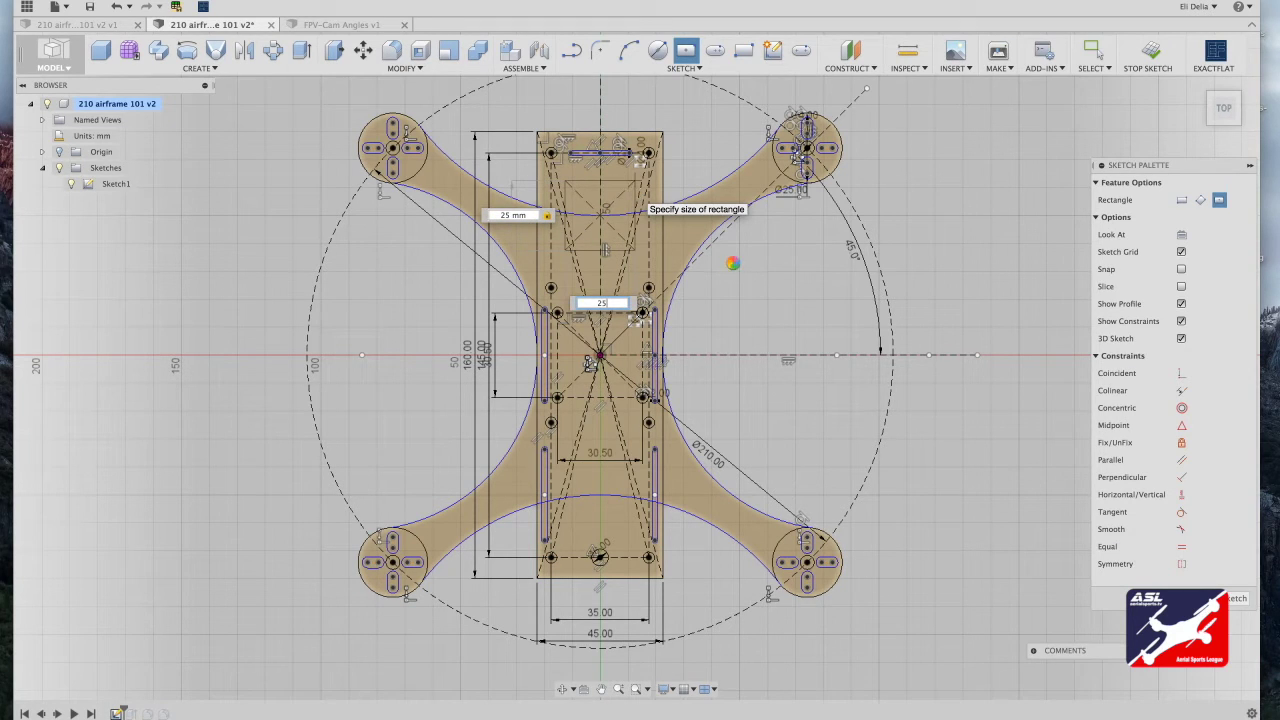
pyautogui.press('Return')
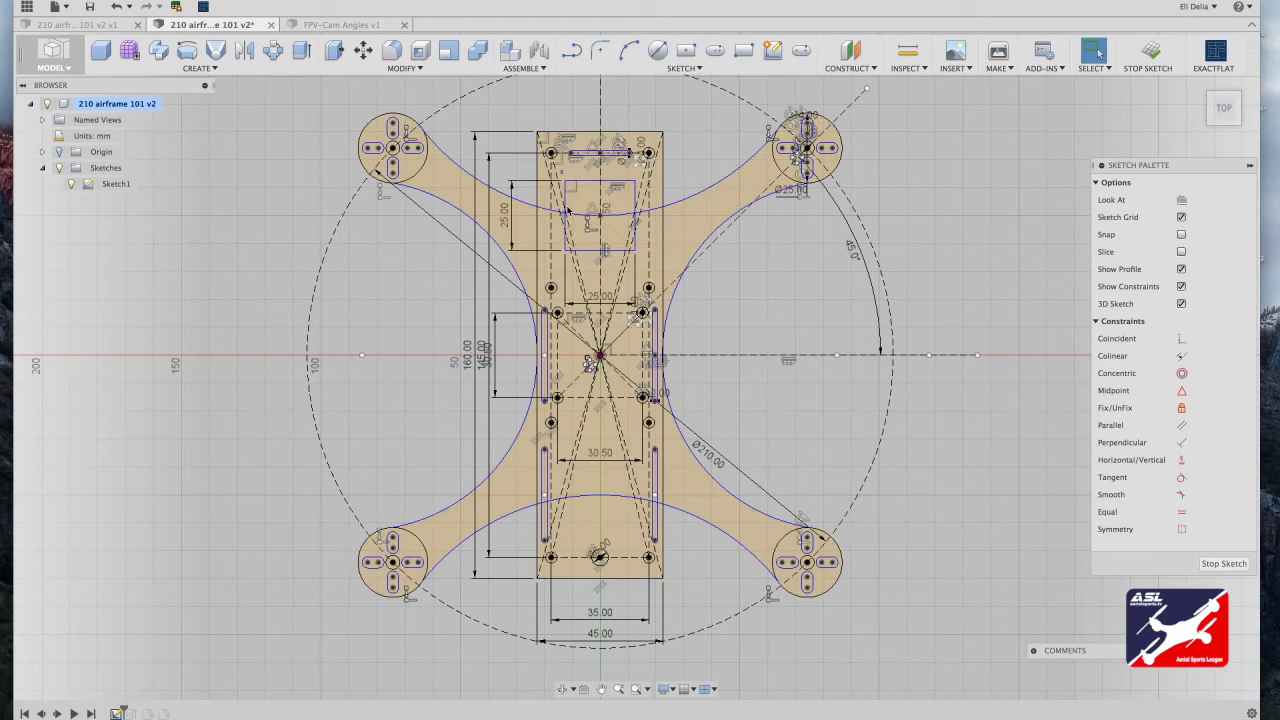
# Pattern the 25 mm square rectangularly down the body's centreline, with 3 instances over a -100 mm extent
pyautogui.click(595, 215)
pyautogui.click(683, 68)
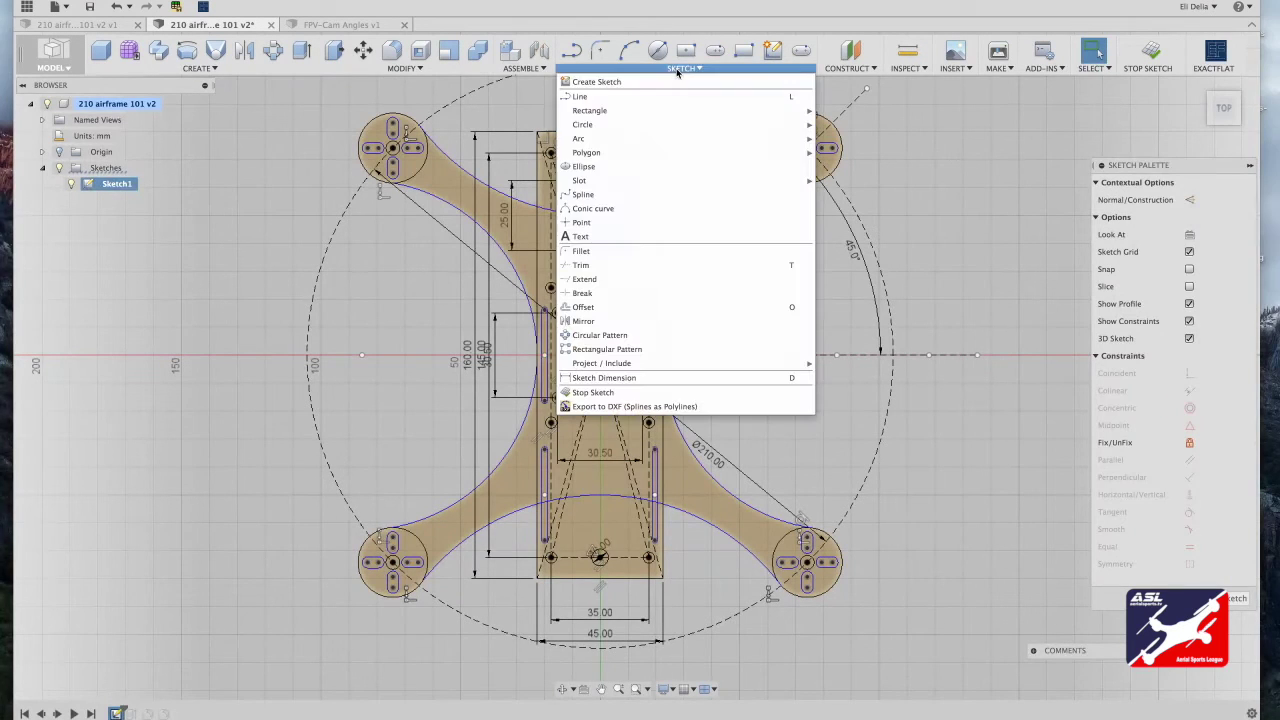
pyautogui.click(630, 355)
pyautogui.moveTo(600, 200); pyautogui.dragTo(600, 397)
pyautogui.click(1048, 341)
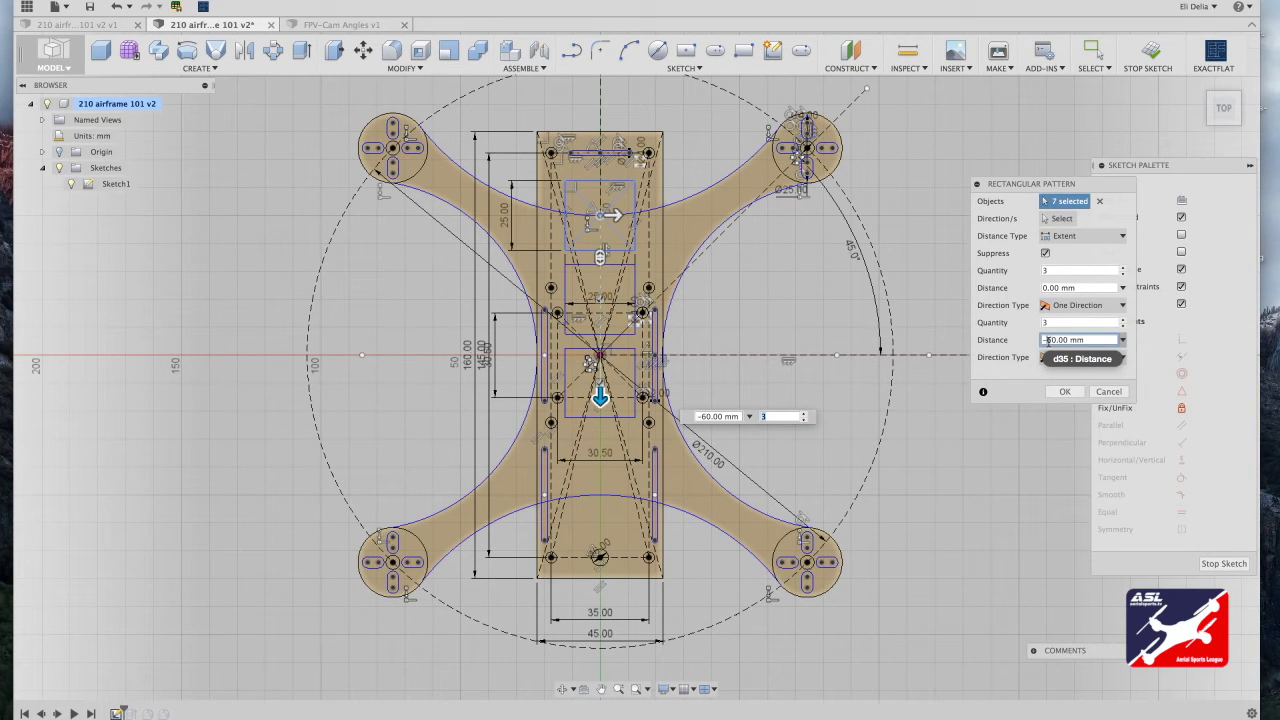
pyautogui.write('100')
pyautogui.doubleClick(1046, 323)
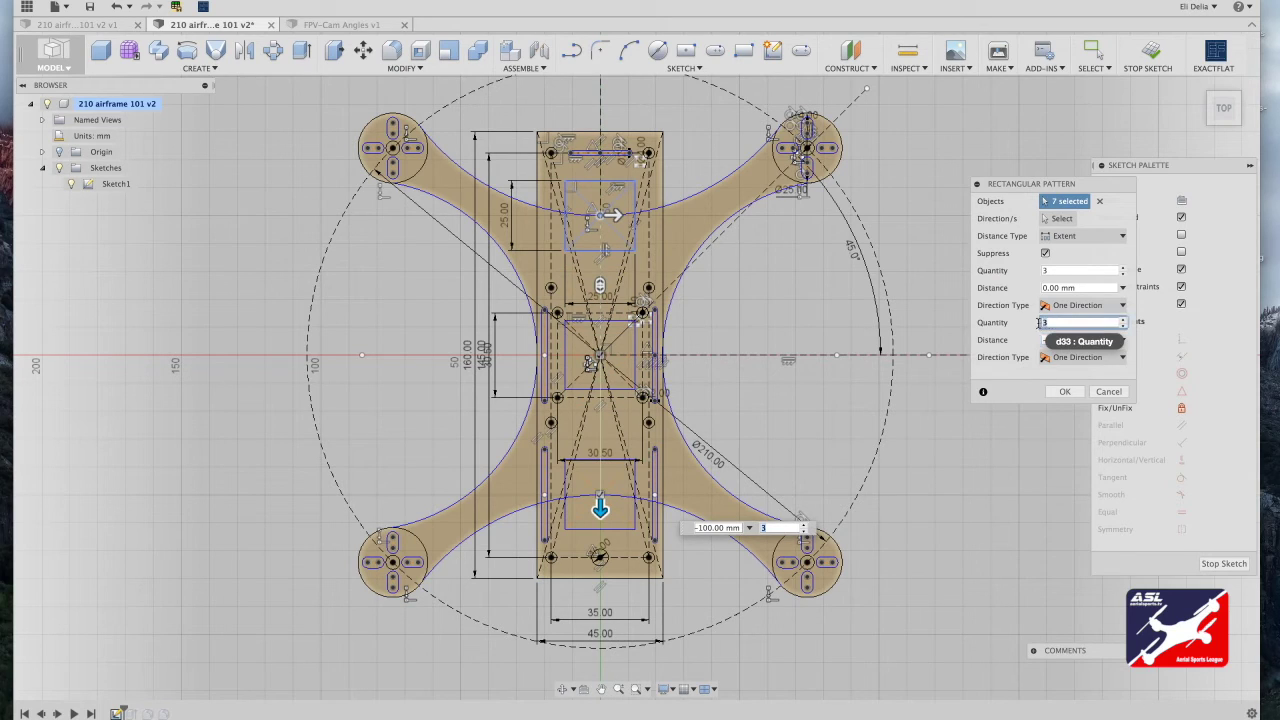
pyautogui.click(1064, 391)
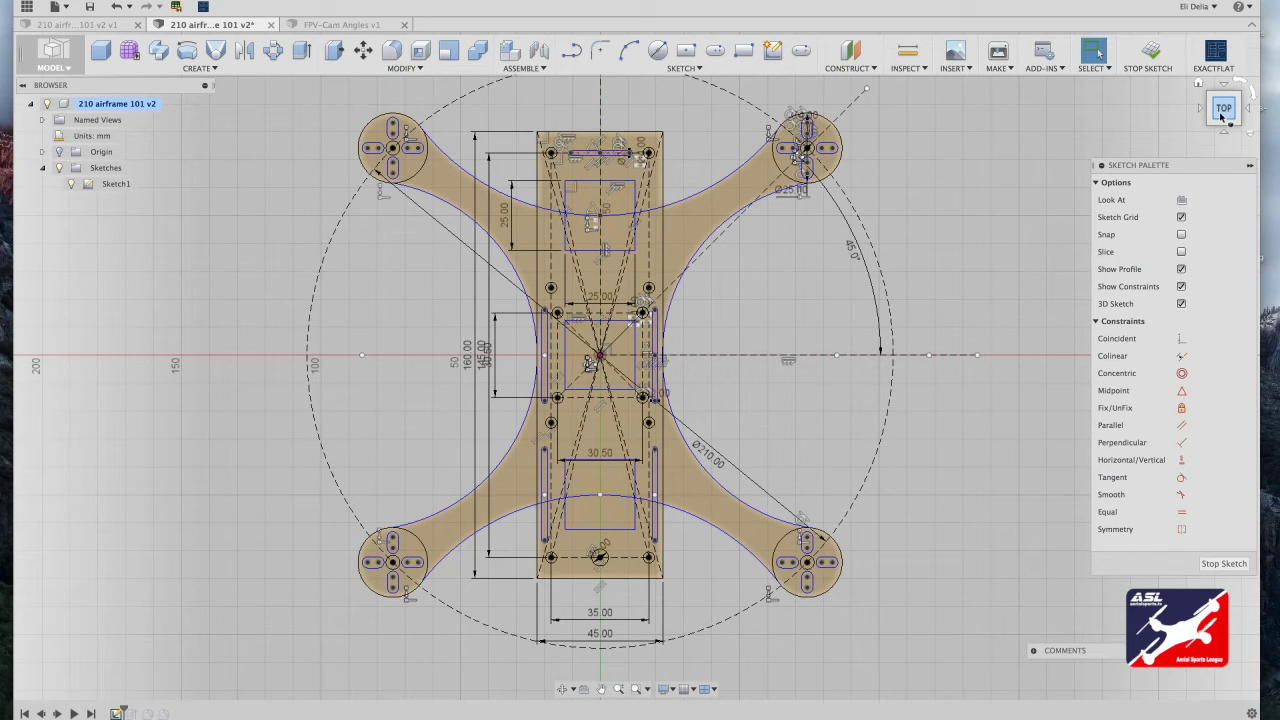
# Extrude the rectangular body profiles, excluding the holes, slots and square cutouts, by 1.5 mm as a new body
pyautogui.moveTo(1220, 117); pyautogui.dragTo(1198, 113)
pyautogui.press('q')
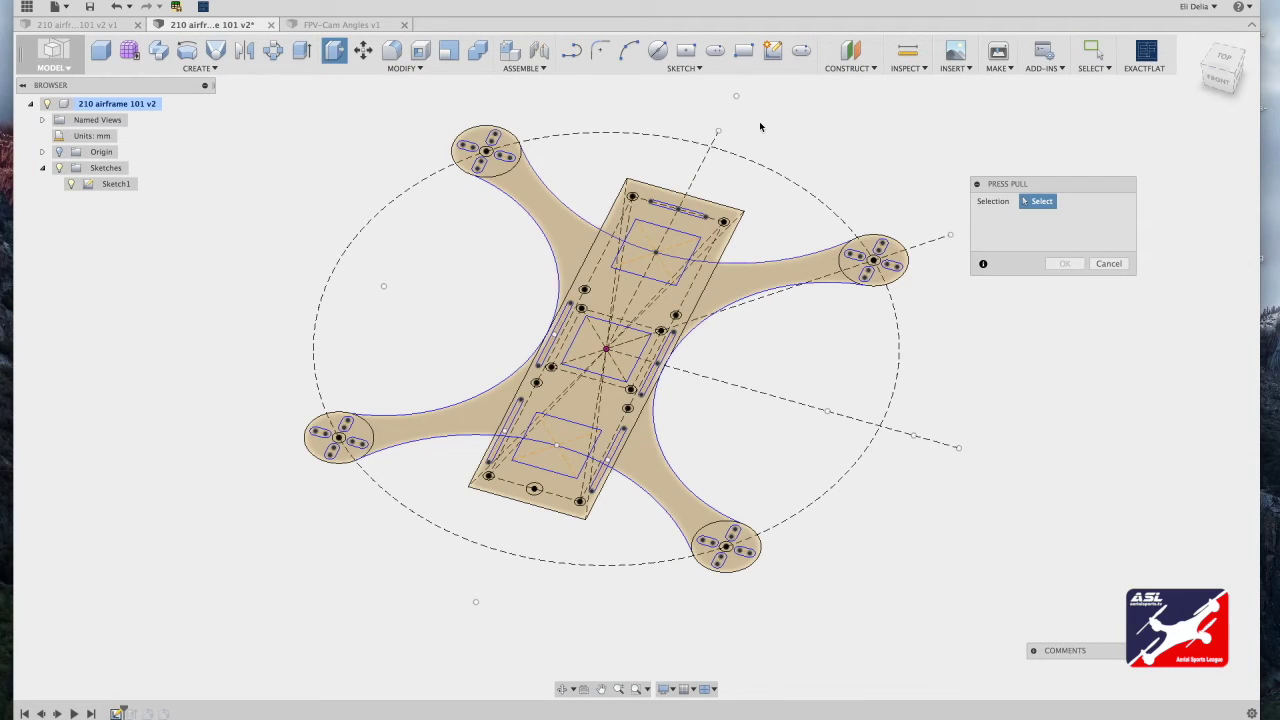
pyautogui.click(642, 213)
pyautogui.click(601, 296)
pyautogui.click(550, 485)
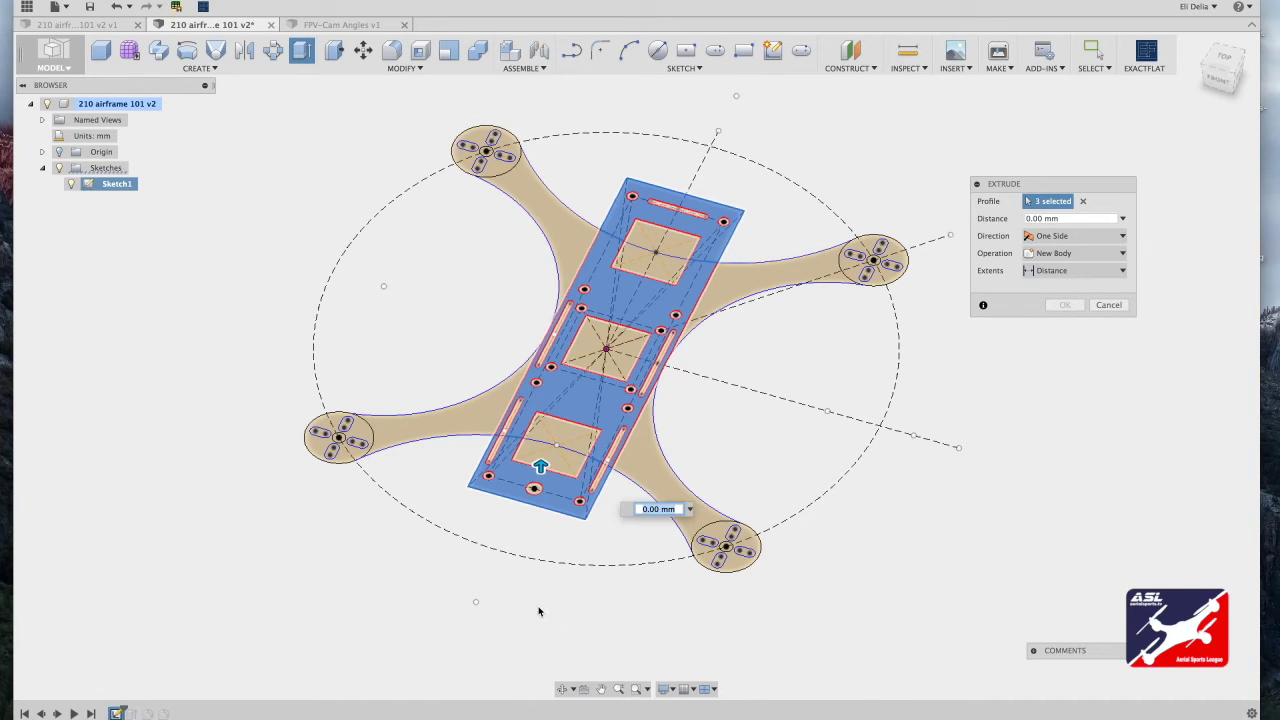
pyautogui.click(1026, 218)
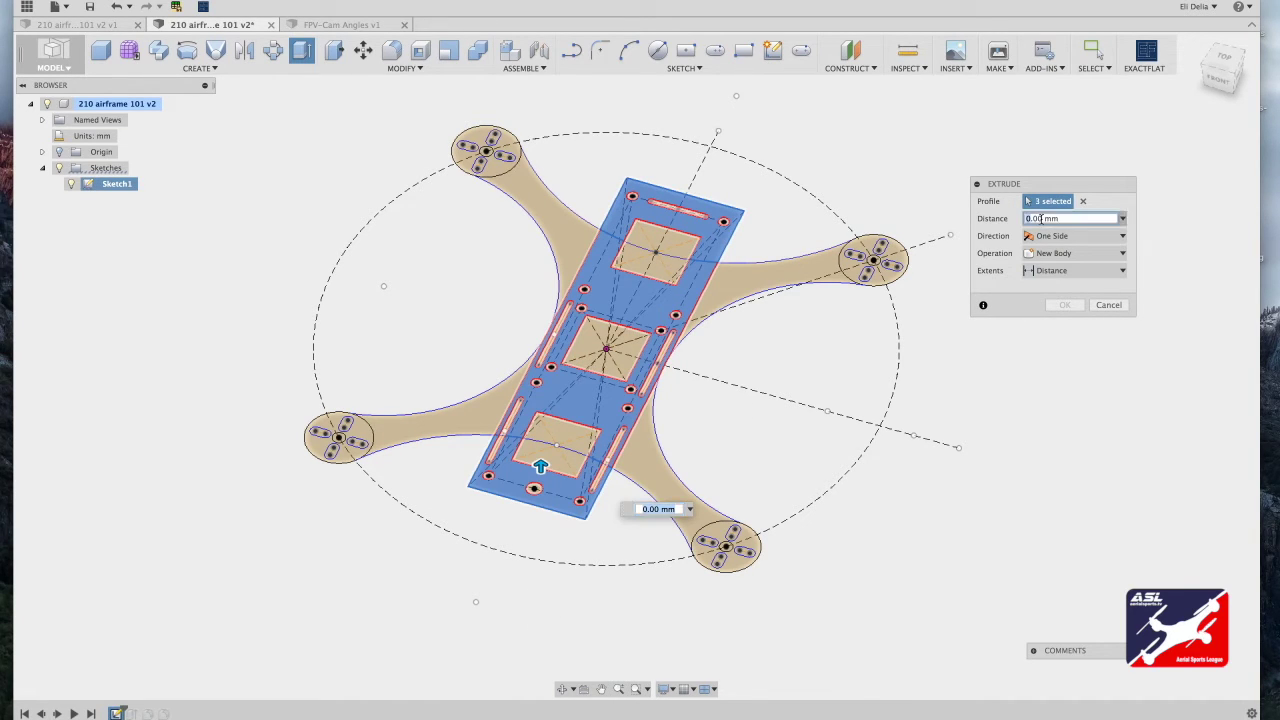
pyautogui.write('1')
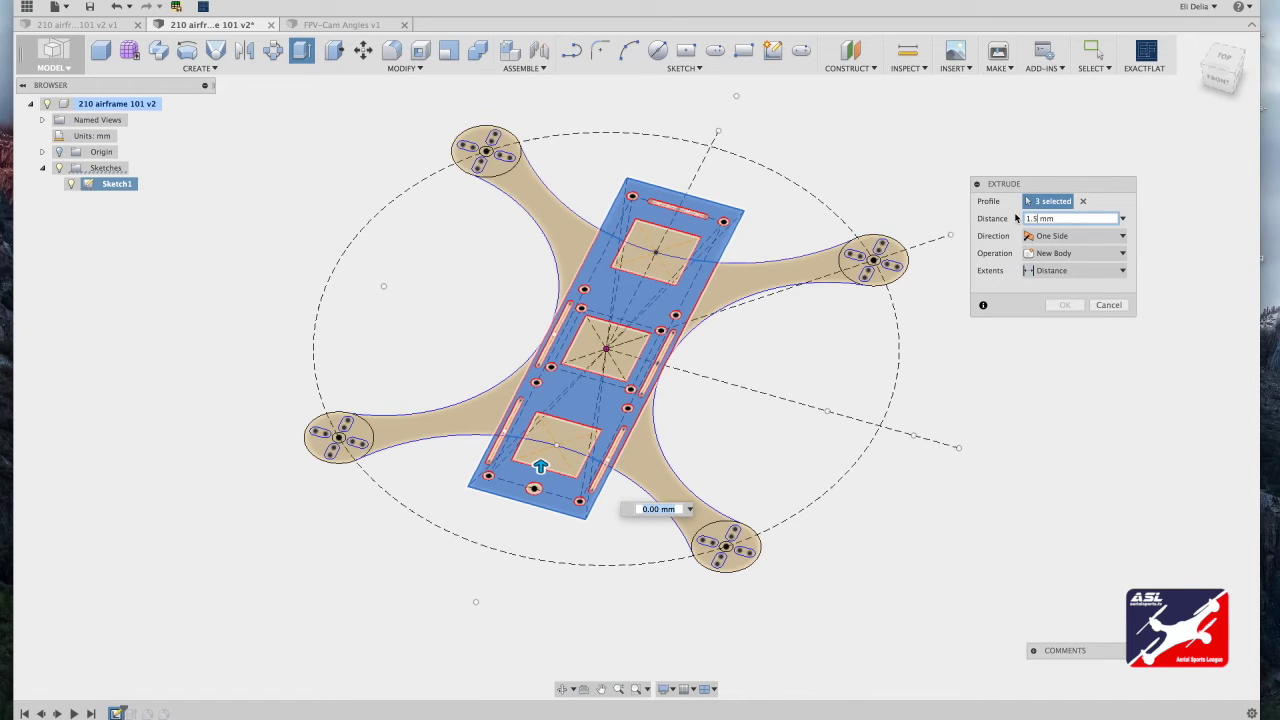
pyautogui.press('Return')
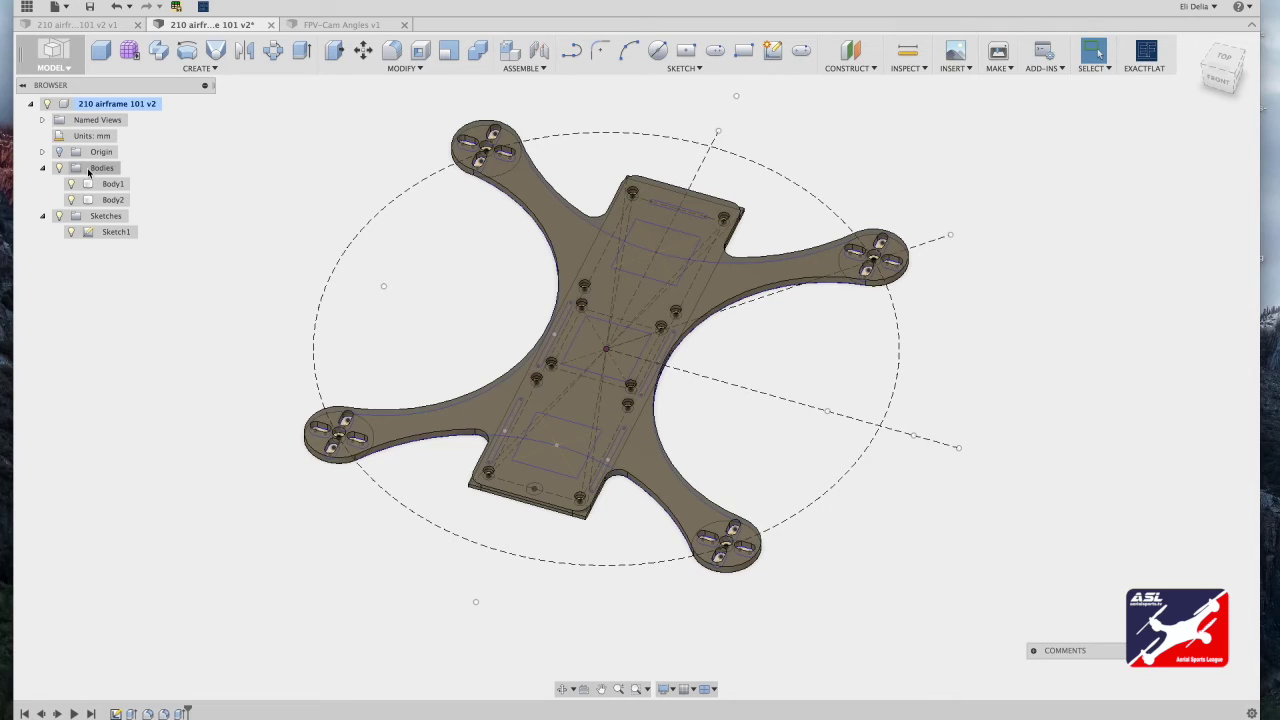
# Move the new rectangular plate body 20 mm straight up above the main frame
pyautogui.click(110, 201)
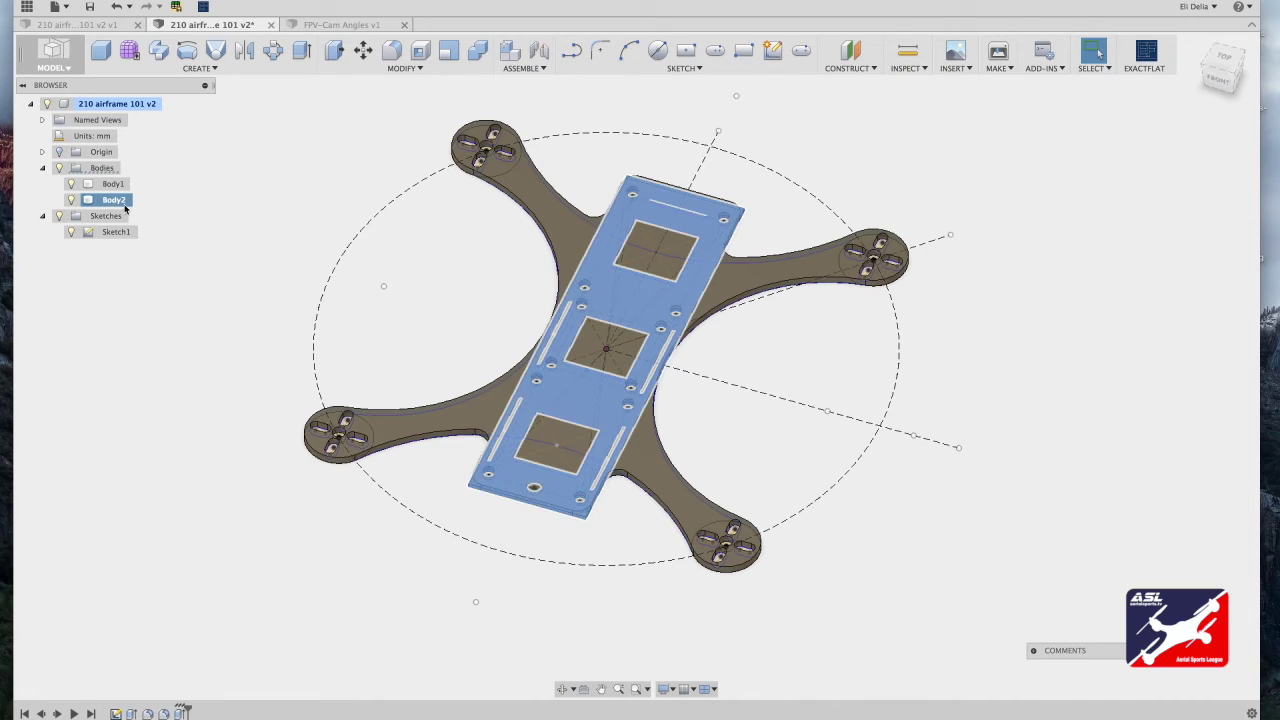
pyautogui.click(363, 54)
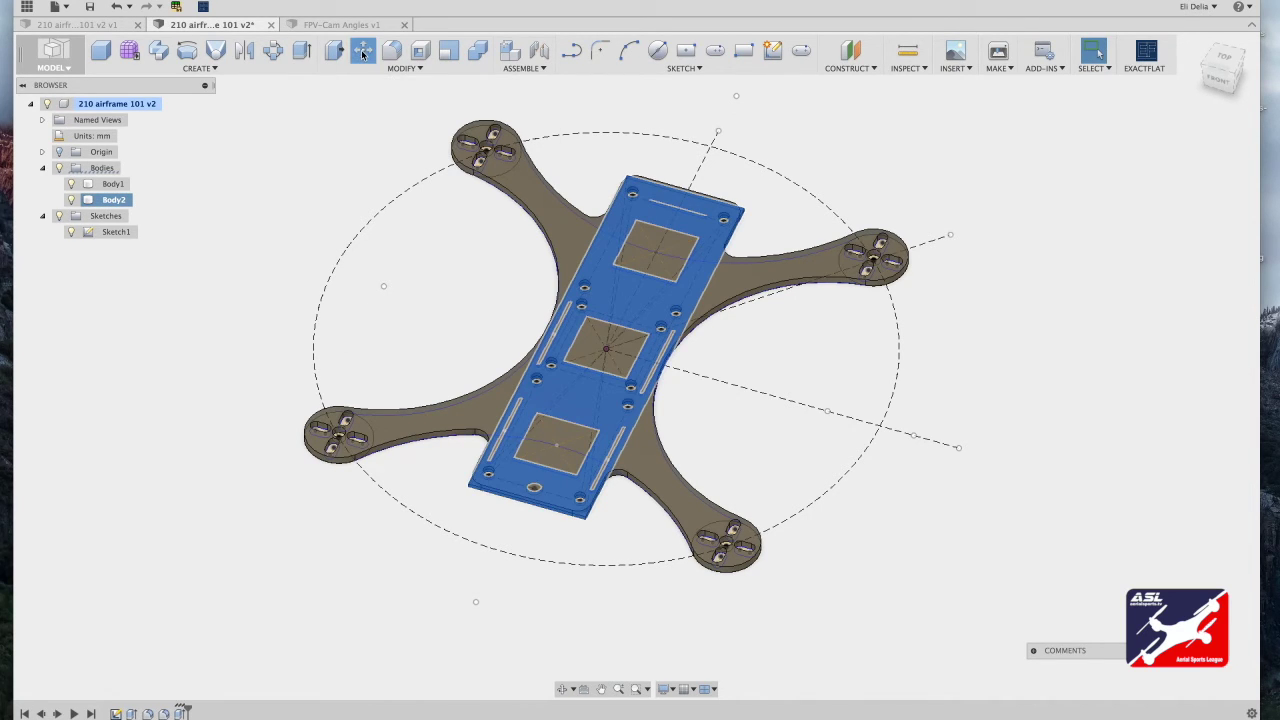
pyautogui.moveTo(626, 150); pyautogui.dragTo(626, 114)
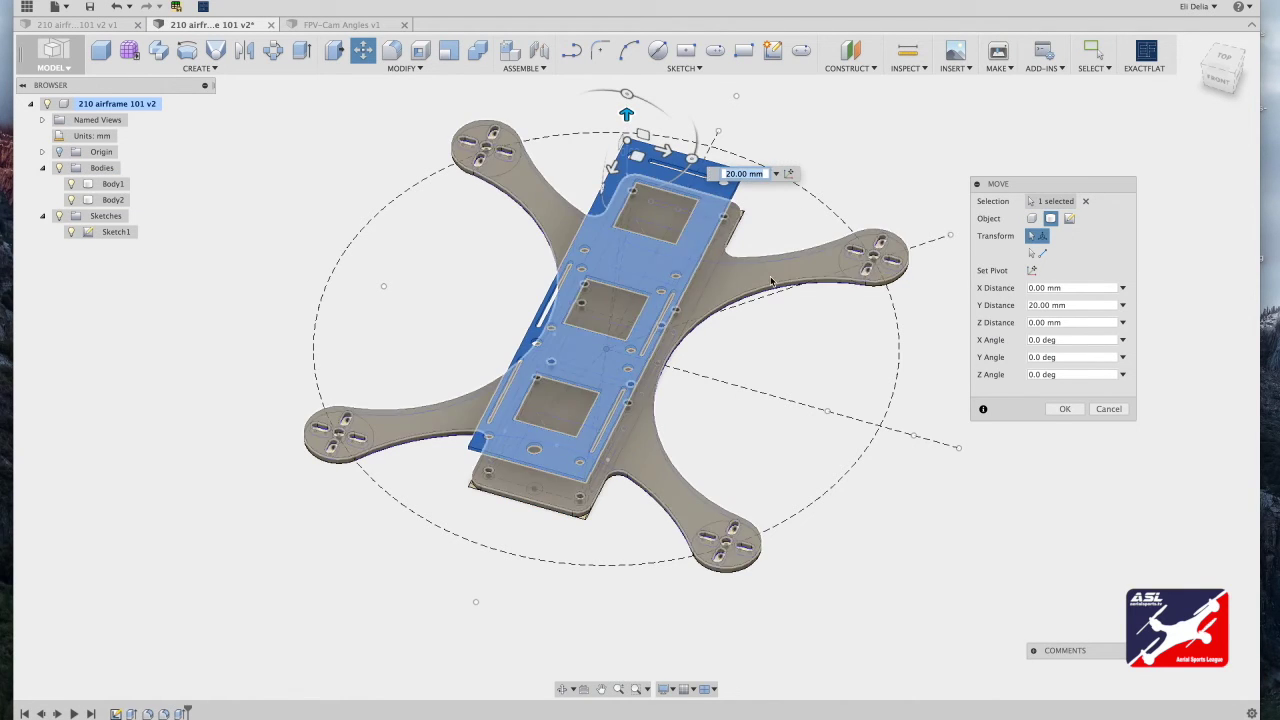
pyautogui.click(1064, 408)
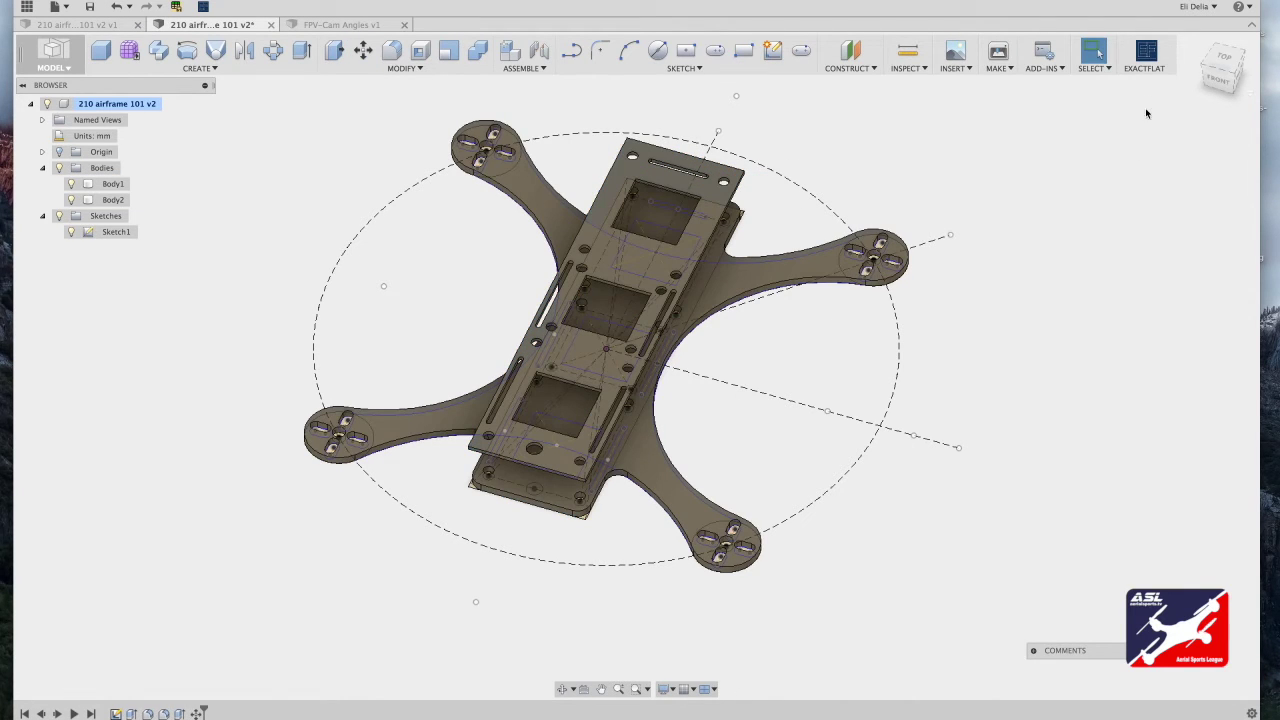
# Hide the airframe's sketch geometry
pyautogui.click(1218, 76)
pyautogui.moveTo(1277, 109)
pyautogui.mouseDown()
pyautogui.moveTo(1226, 95)
pyautogui.moveTo(1245, 100)
pyautogui.mouseUp()
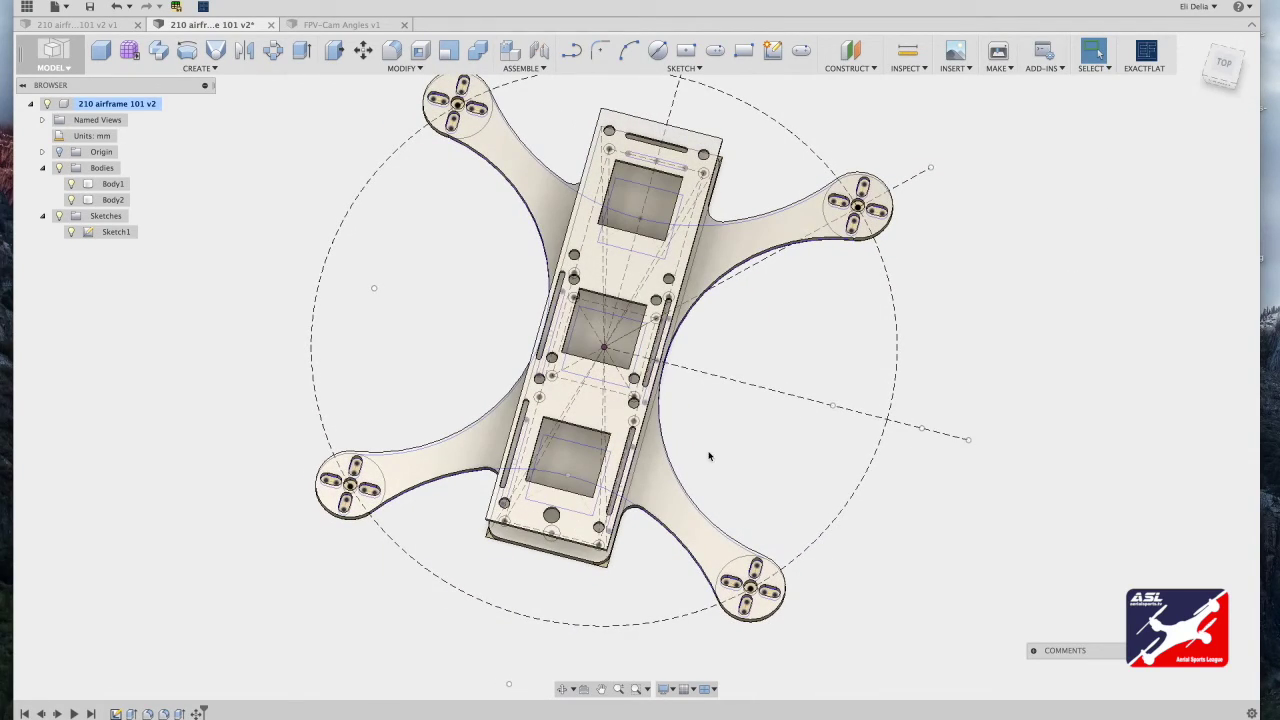
pyautogui.click(70, 231)
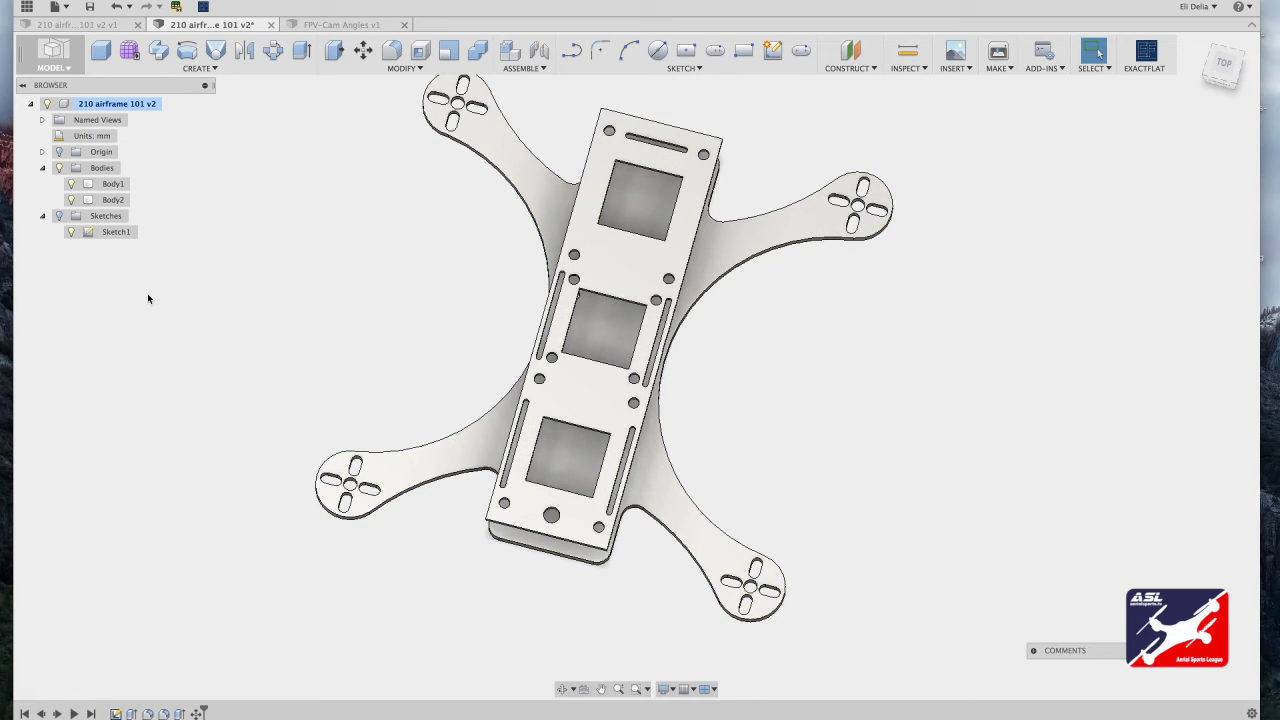
# Fillet the four outer vertical corner edges of the raised top plate with one constant-radius fillet
pyautogui.moveTo(1217, 50); pyautogui.dragTo(1212, 54)
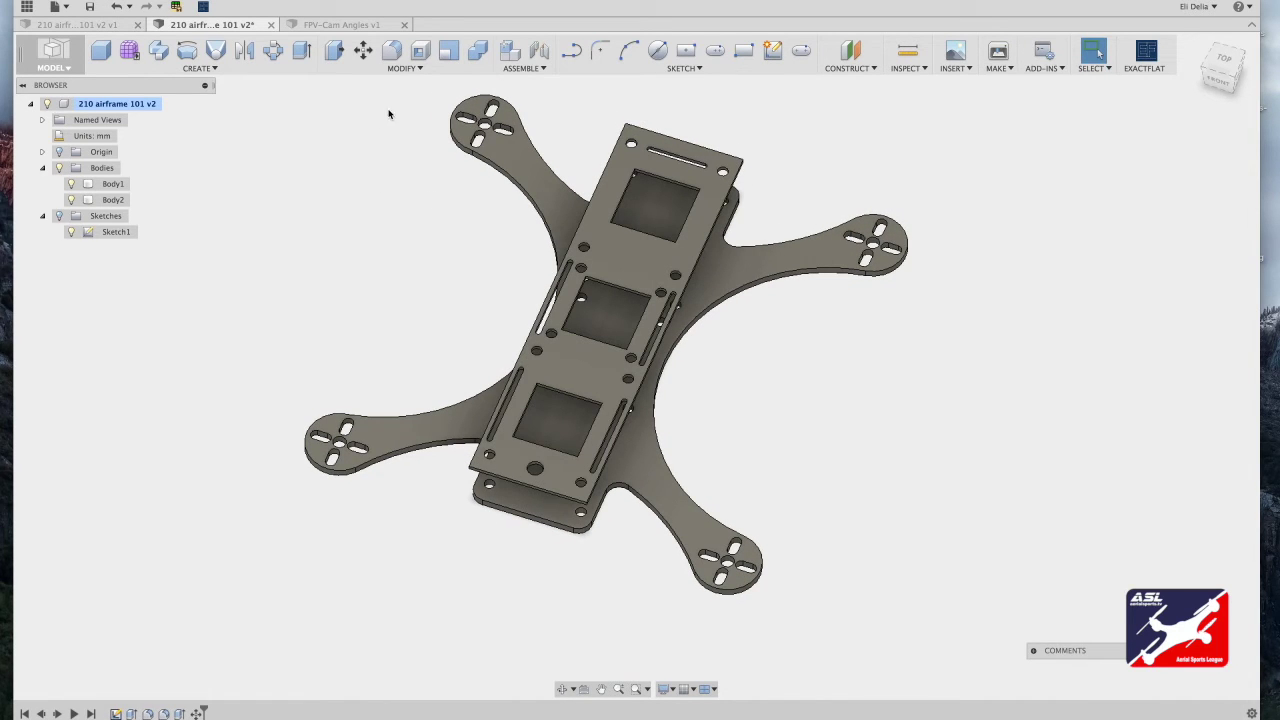
pyautogui.click(391, 50)
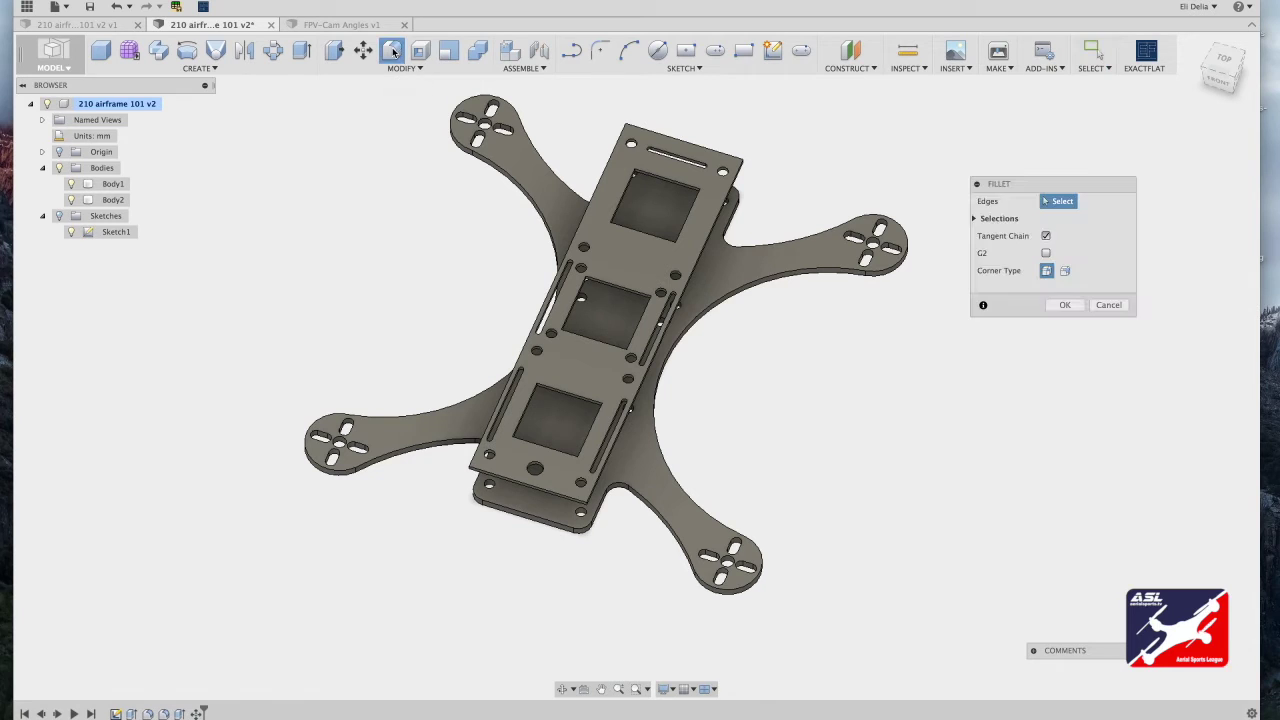
pyautogui.scroll(6, 620, 514)
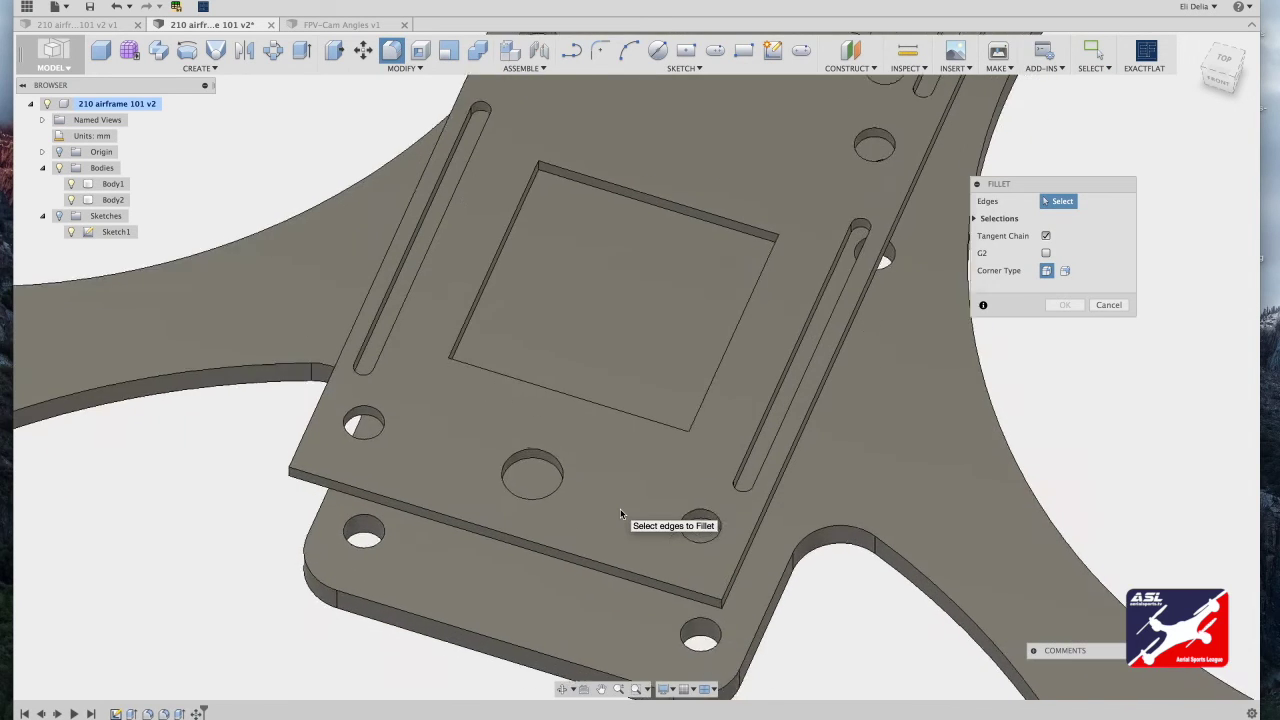
pyautogui.click(705, 588)
pyautogui.click(276, 460)
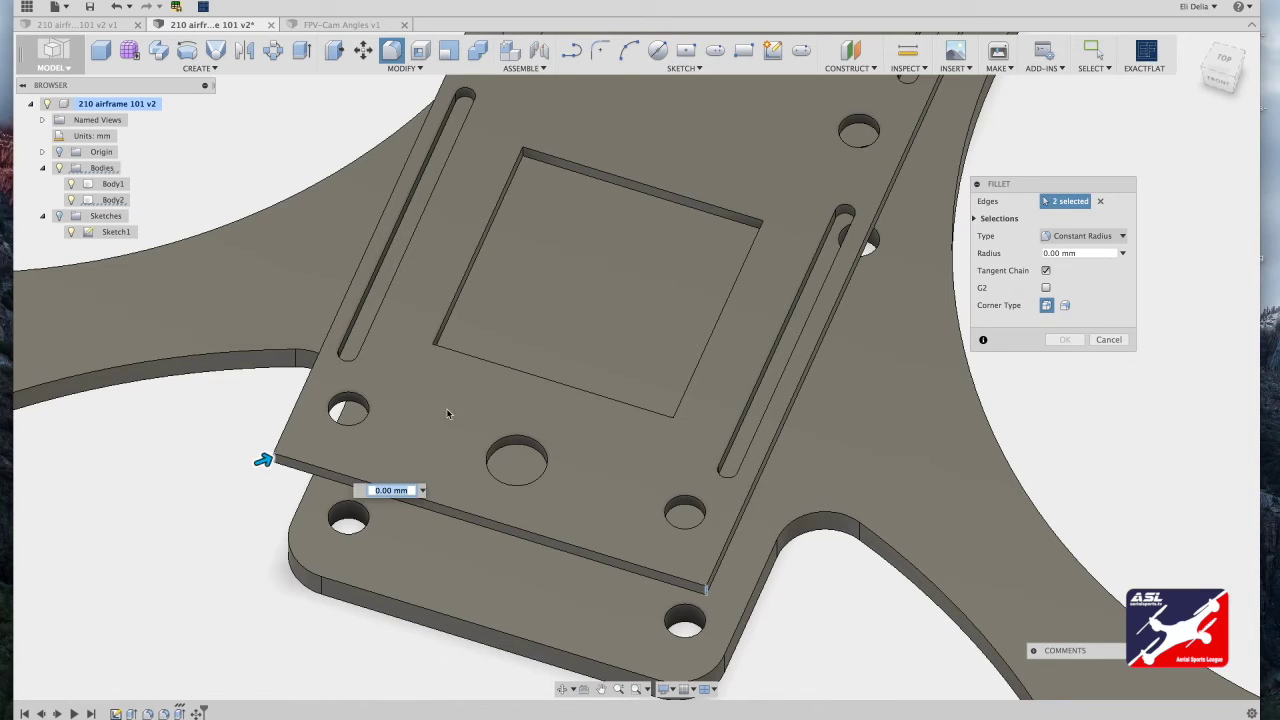
pyautogui.scroll(-6, 448, 412)
pyautogui.moveTo(1228, 87); pyautogui.dragTo(1198, 82)
pyautogui.scroll(5, 700, 450)
pyautogui.click(765, 496)
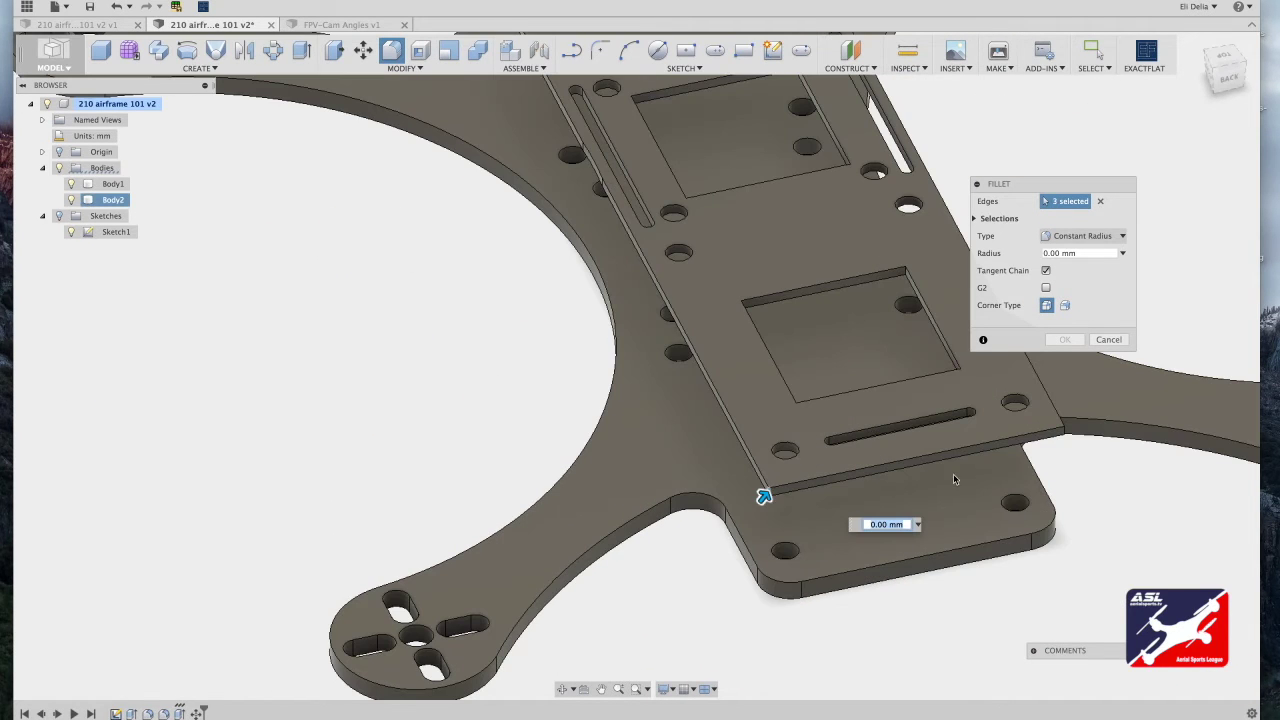
pyautogui.click(1066, 432)
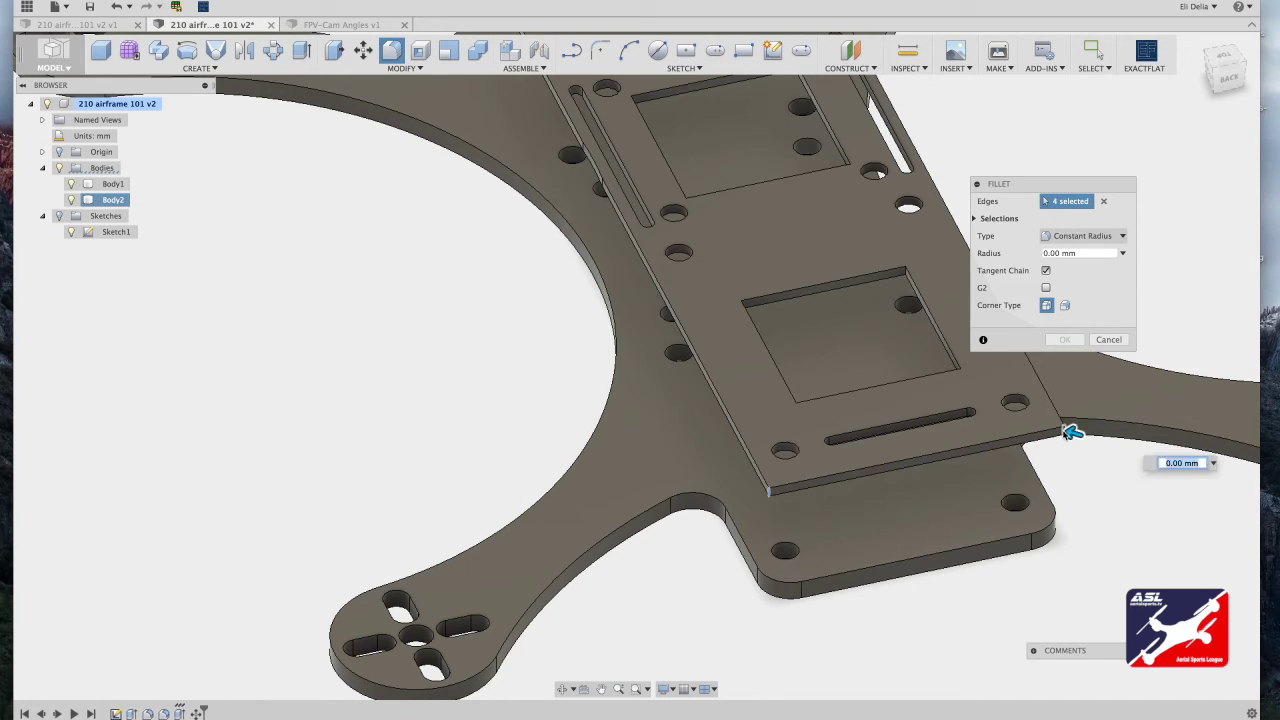
pyautogui.click(1047, 253)
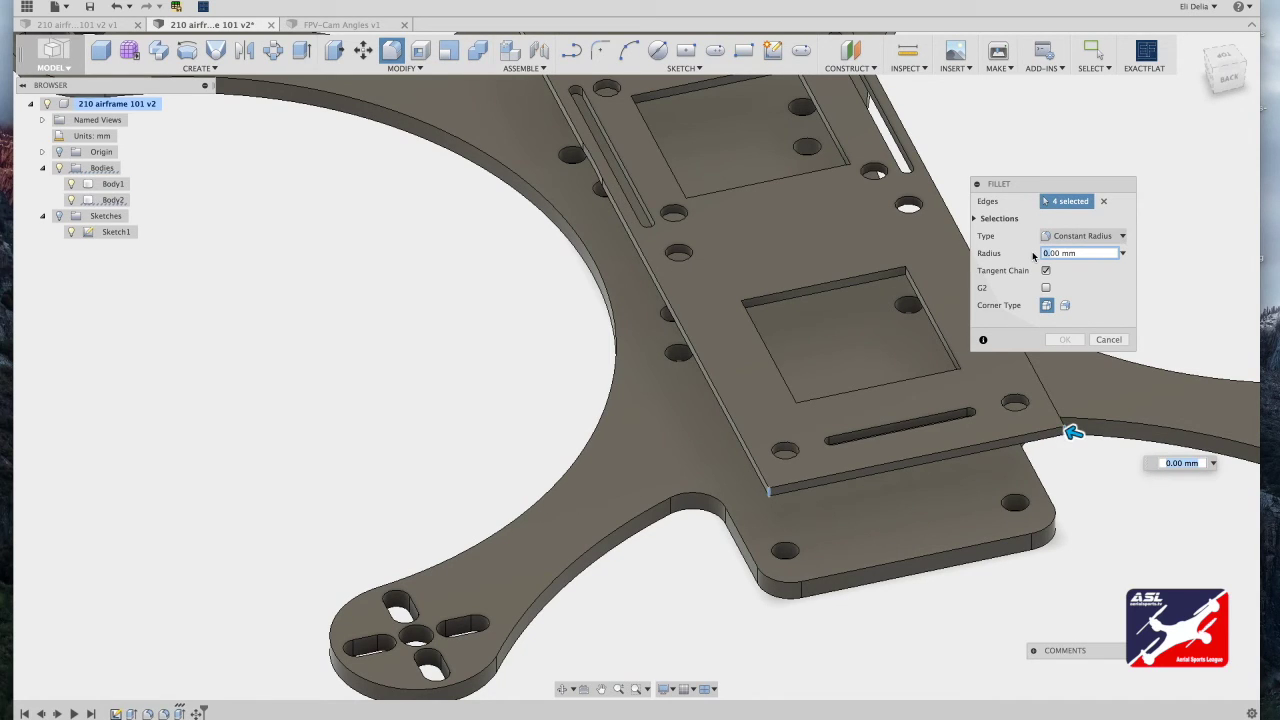
pyautogui.press('Return')
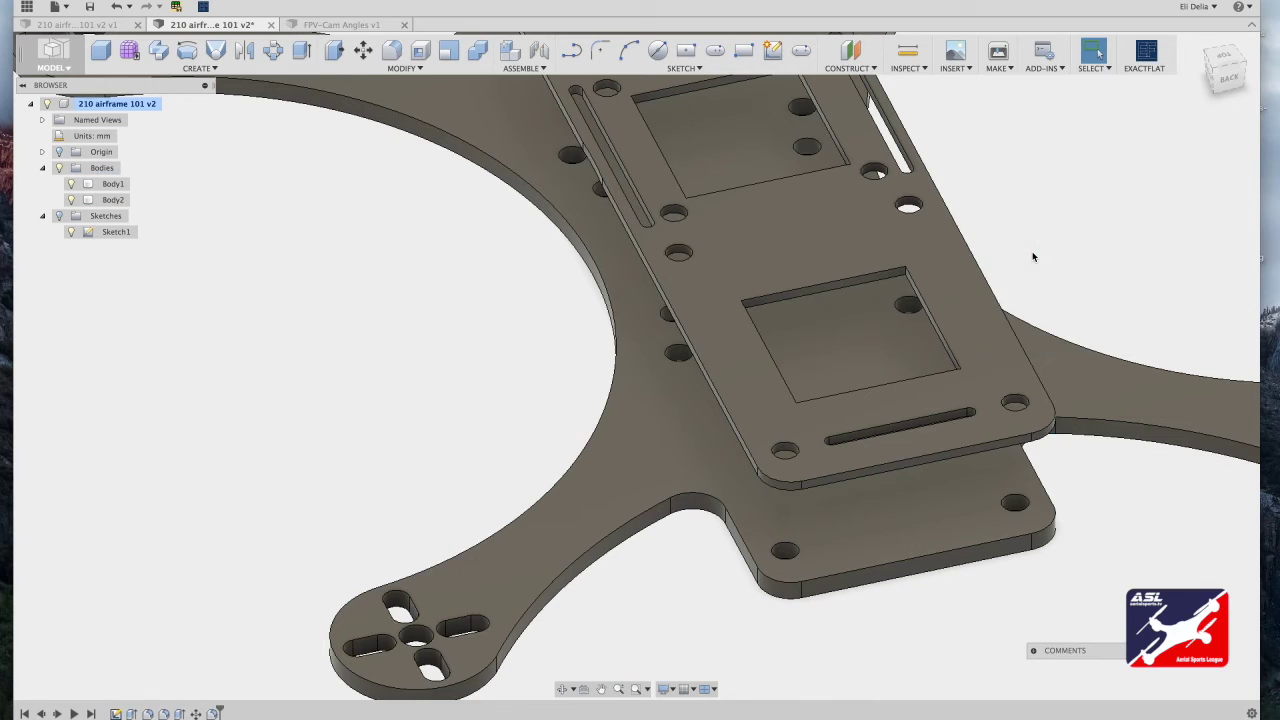
# Fillet all twelve inner corner edges of the top plate's three square cutouts with a 5 mm constant radius
pyautogui.scroll(-5, 1048, 232)
pyautogui.keyDown('shift'); pyautogui.moveTo(1069, 206); pyautogui.dragTo(794, 177, button='middle'); pyautogui.keyUp('shift')
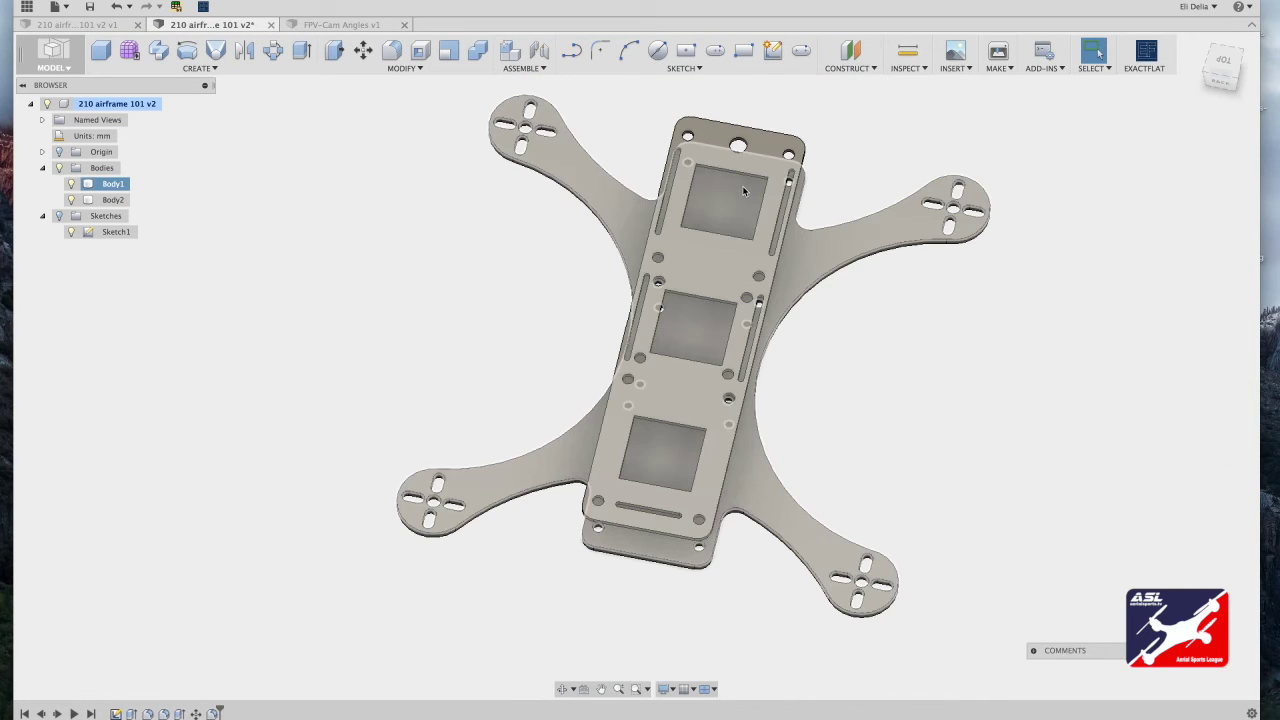
pyautogui.scroll(5, 747, 207)
pyautogui.scroll(-2, 747, 207)
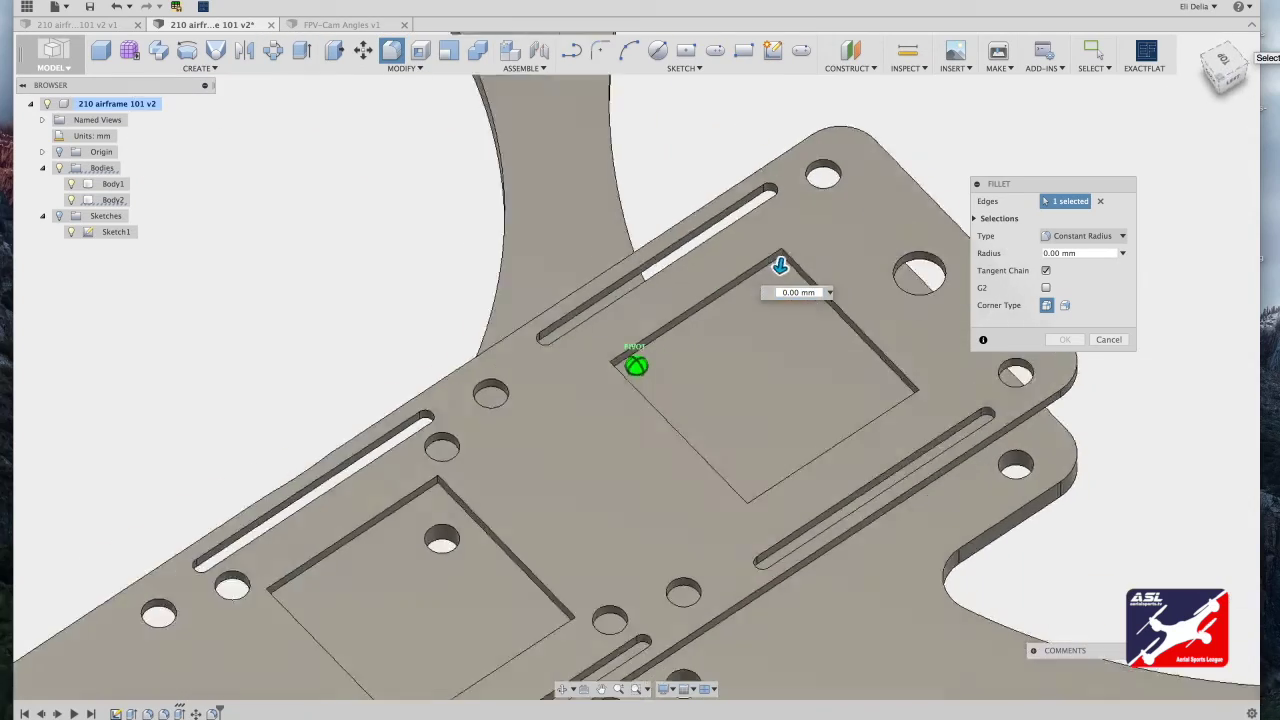
pyautogui.moveTo(1232, 64); pyautogui.dragTo(1186, 68)
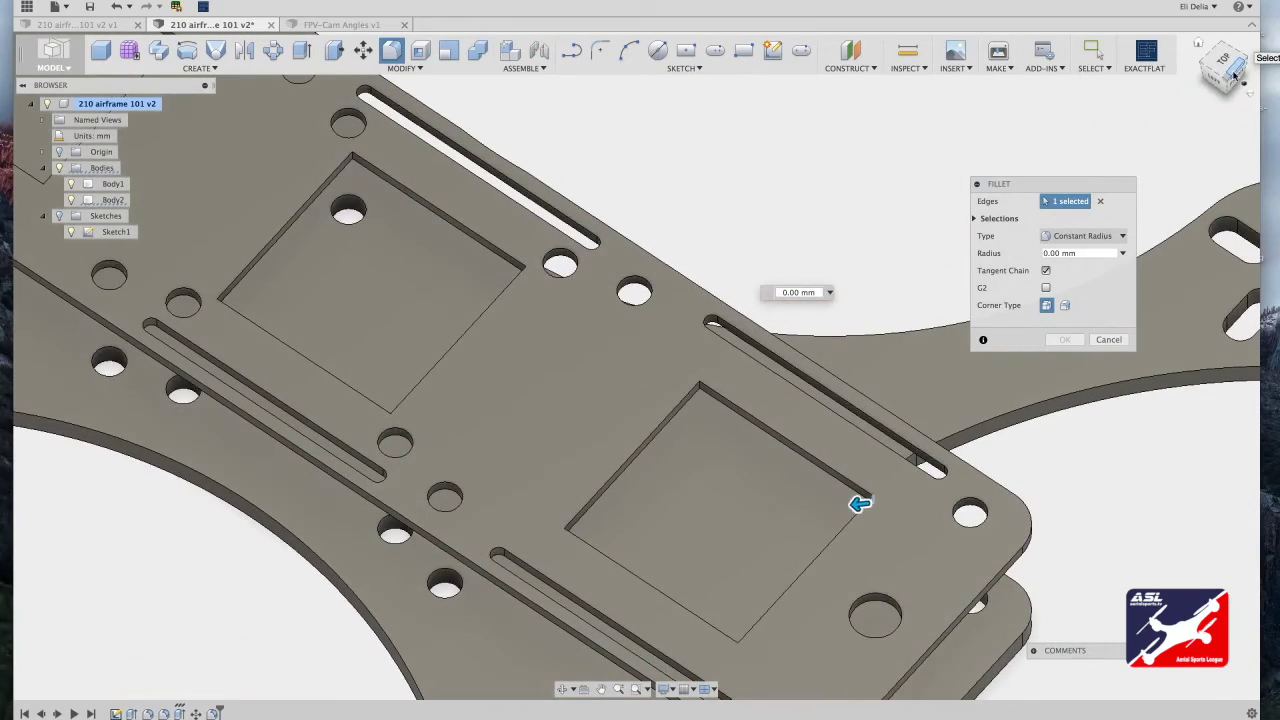
pyautogui.click(702, 393)
pyautogui.keyDown('shift'); pyautogui.moveTo(702, 393); pyautogui.dragTo(520, 376, button='middle'); pyautogui.keyUp('shift')
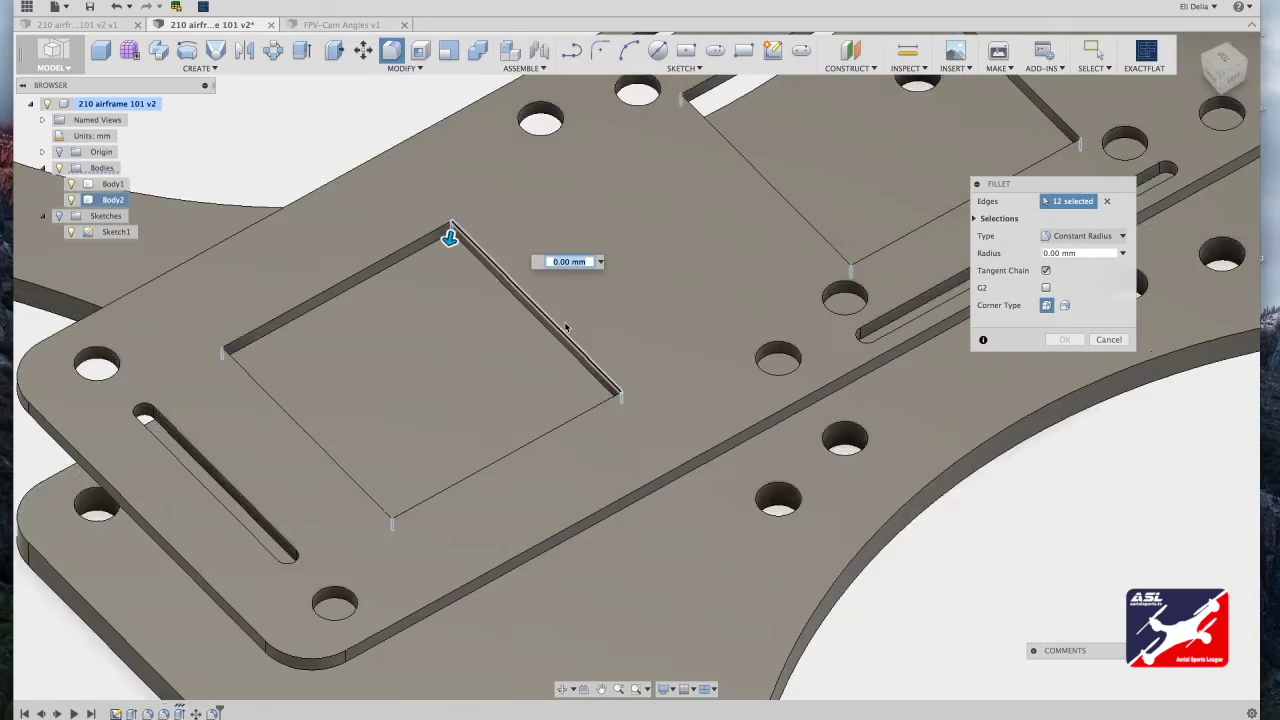
pyautogui.scroll(-4, 567, 324)
pyautogui.moveTo(1196, 72); pyautogui.dragTo(1221, 82)
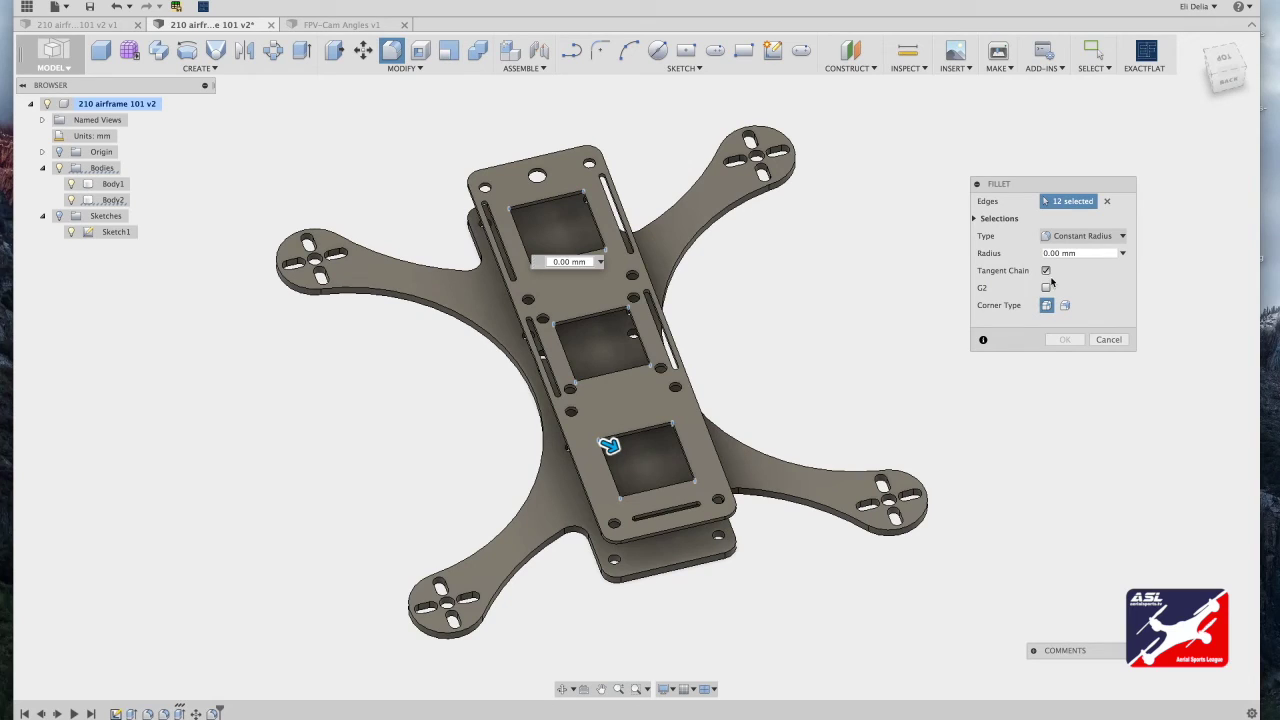
pyautogui.click(1046, 254)
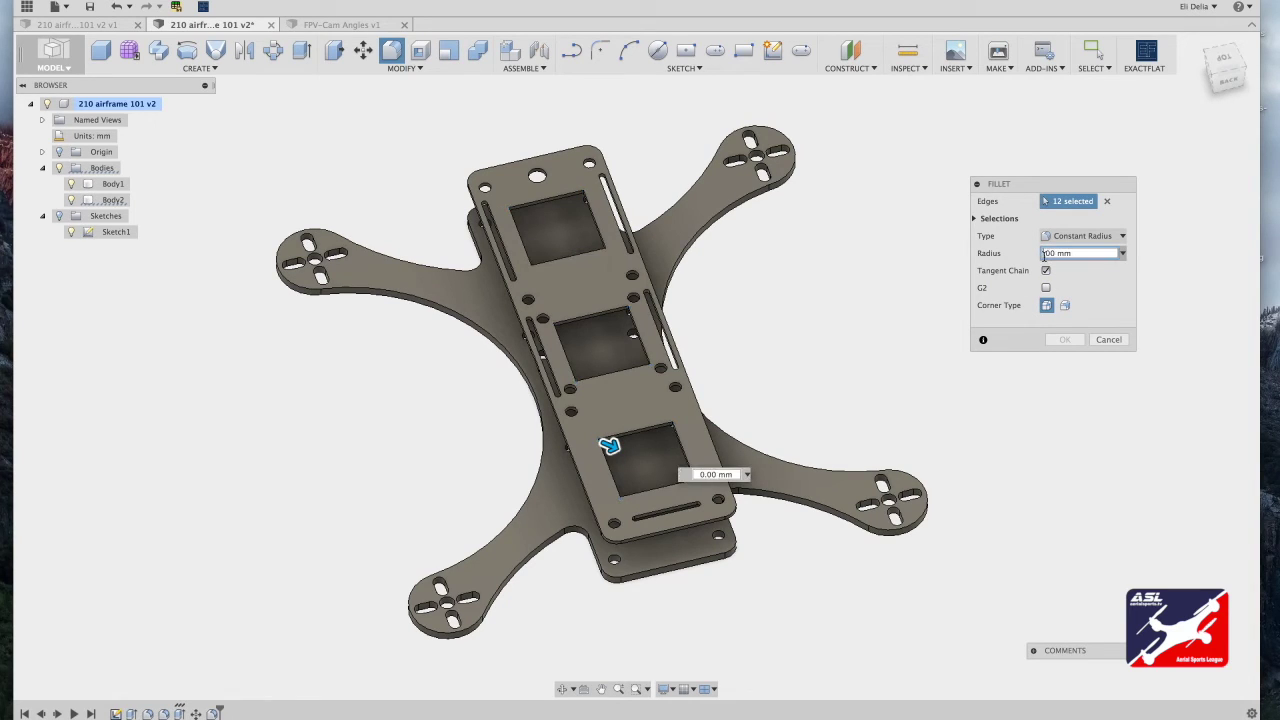
pyautogui.write('5')
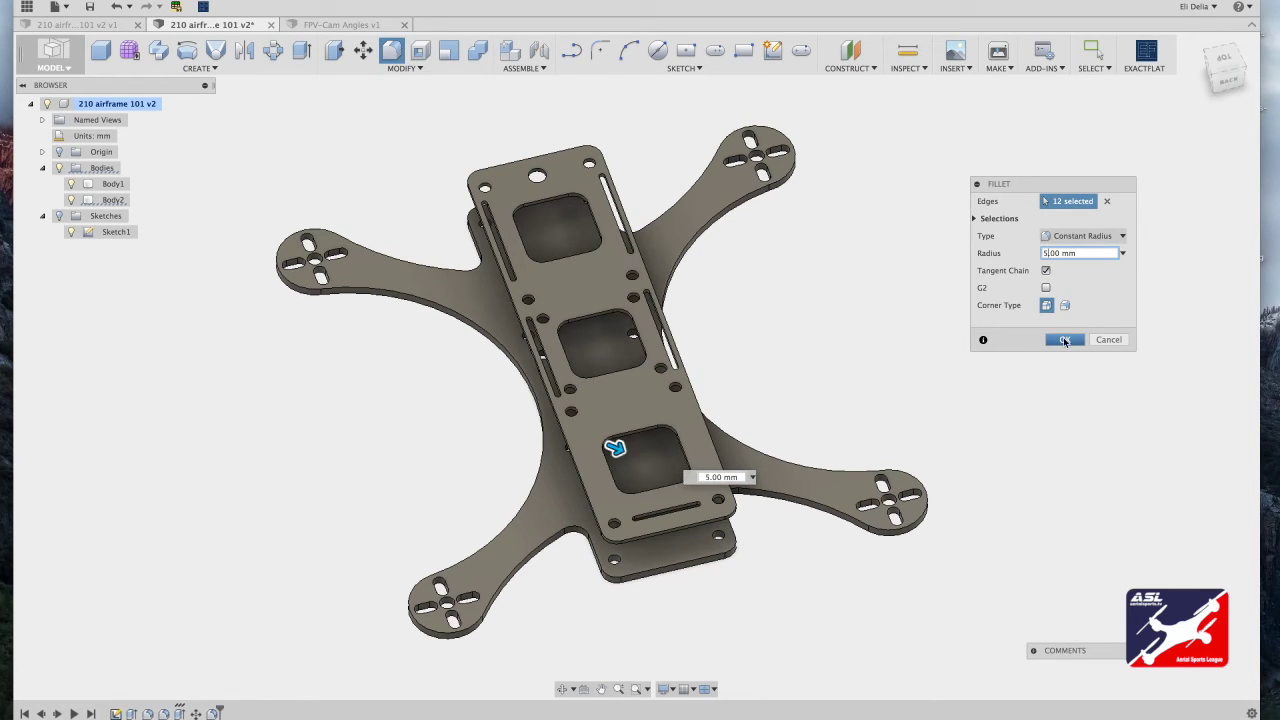
pyautogui.click(1065, 341)
# Show the airframe's sketch geometry again
pyautogui.moveTo(636, 364)
pyautogui.keyDown('shift'); pyautogui.mouseDown(button='middle')
pyautogui.moveTo(840, 350)
pyautogui.moveTo(880, 330)
pyautogui.mouseUp(button='middle'); pyautogui.keyUp('shift')
pyautogui.keyDown('shift'); pyautogui.moveTo(1097, 57); pyautogui.dragTo(1232, 85, button='middle'); pyautogui.keyUp('shift')
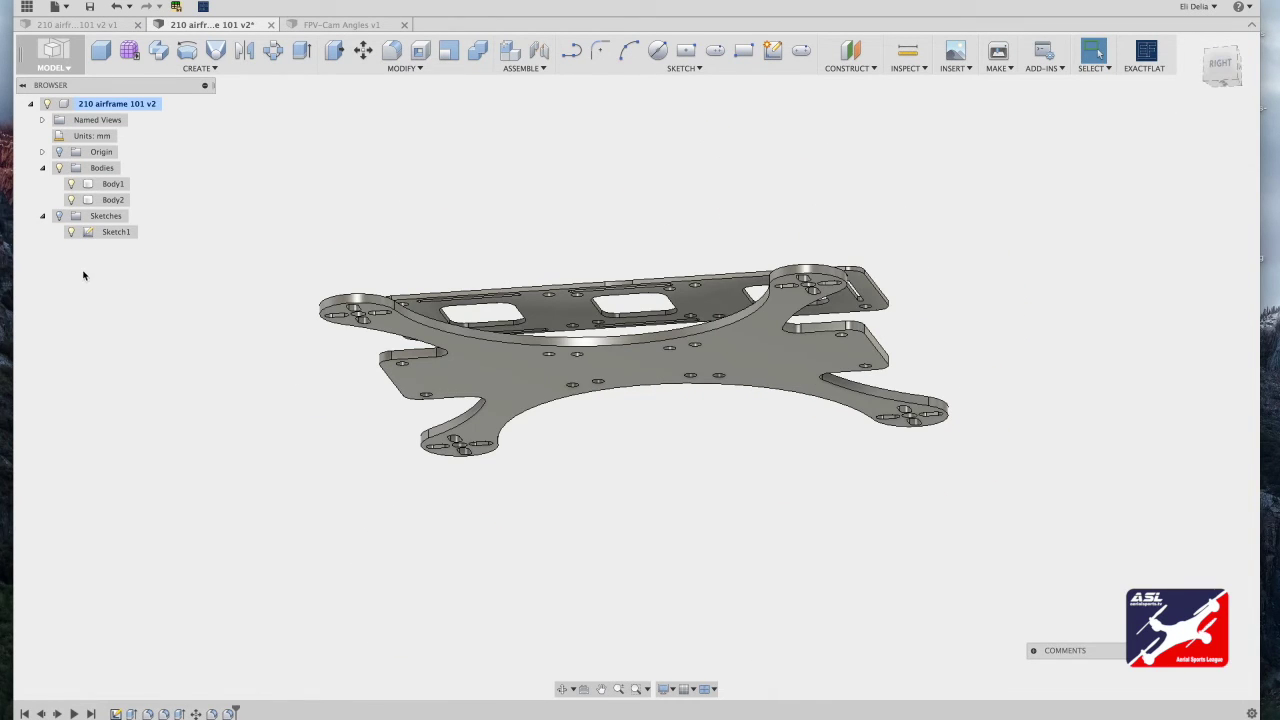
pyautogui.click(59, 216)
# Extrude the narrow slot profile at the end of the main body upward 7 mm as a cut
pyautogui.scroll(5, 920, 371)
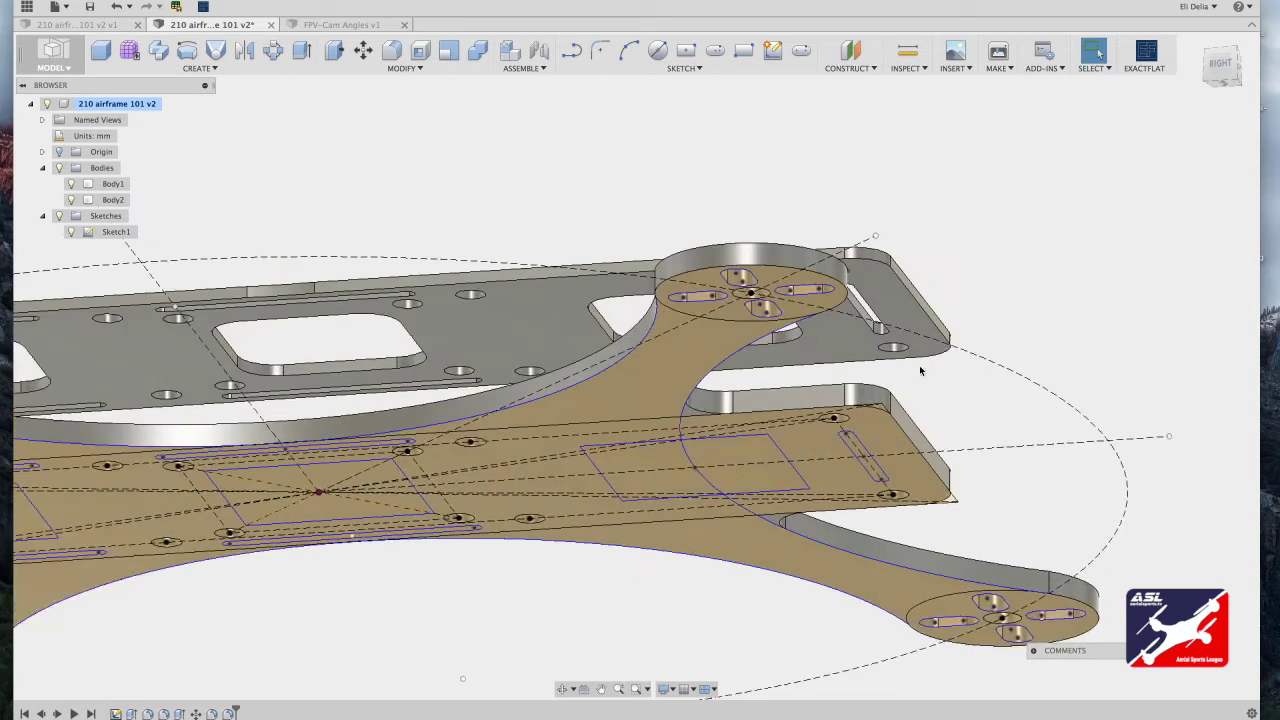
pyautogui.scroll(3, 920, 371)
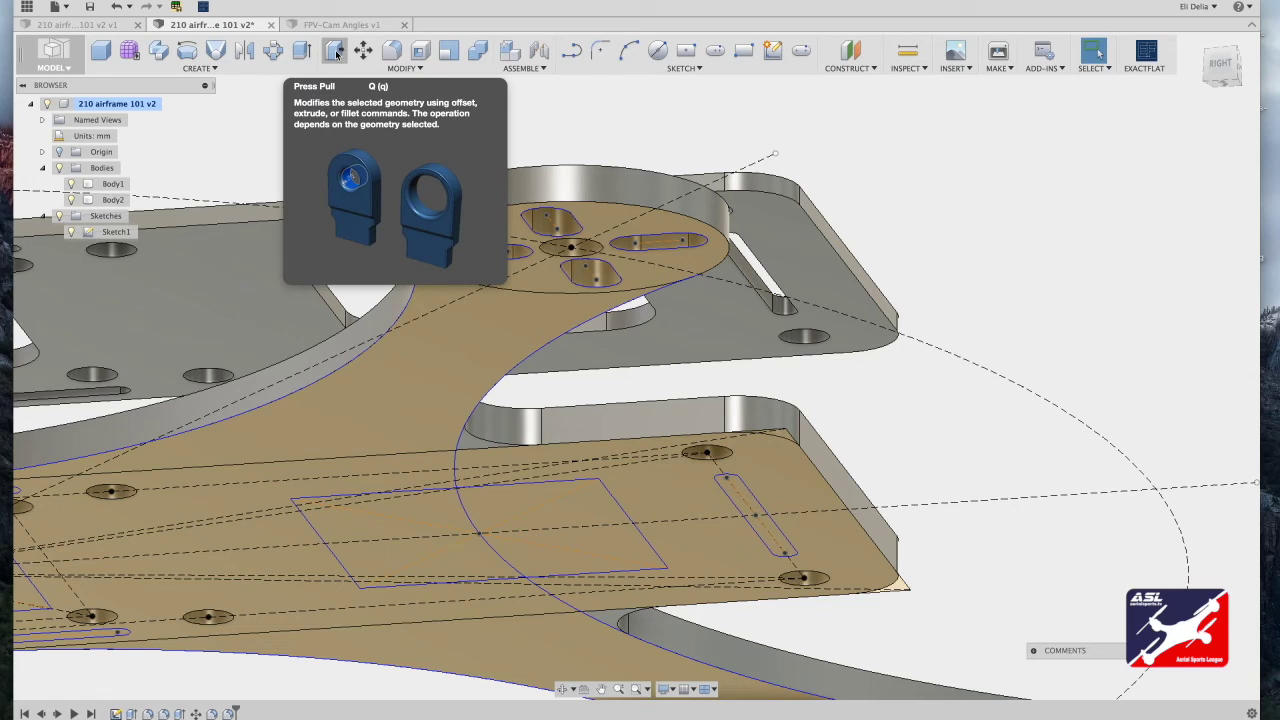
pyautogui.click(336, 55)
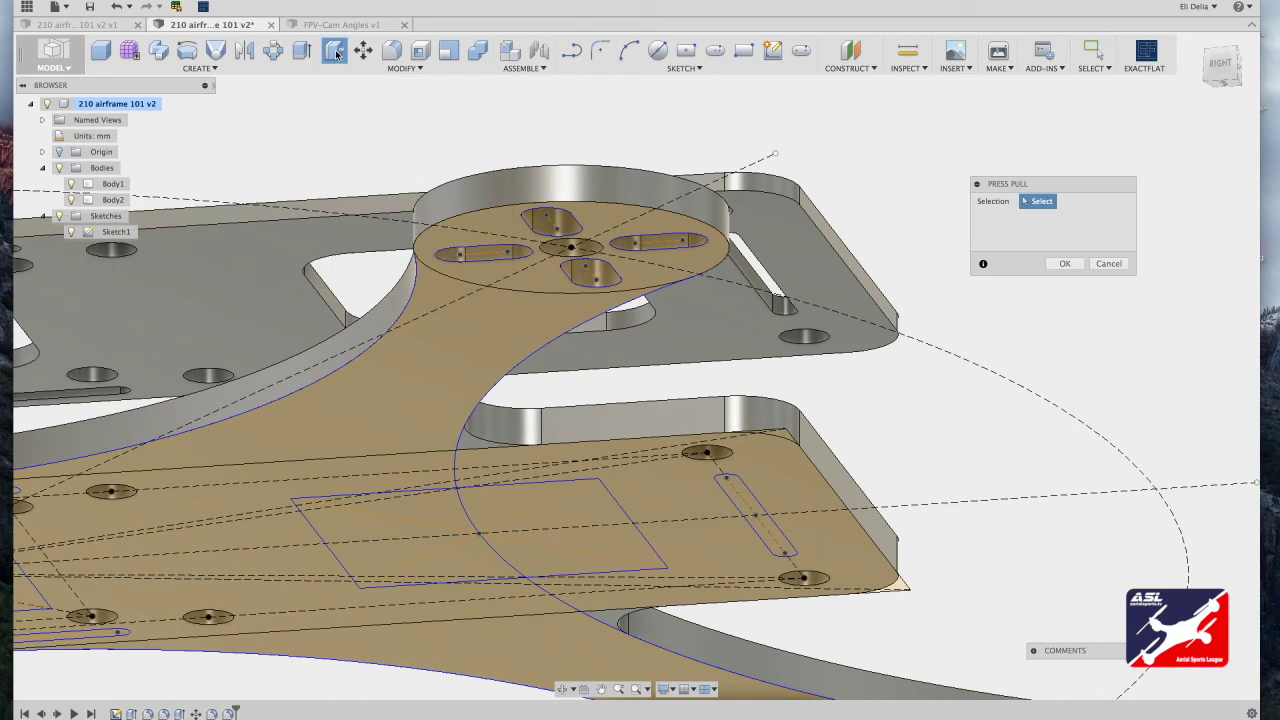
pyautogui.press('Escape')
pyautogui.press('q')
pyautogui.click(783, 553)
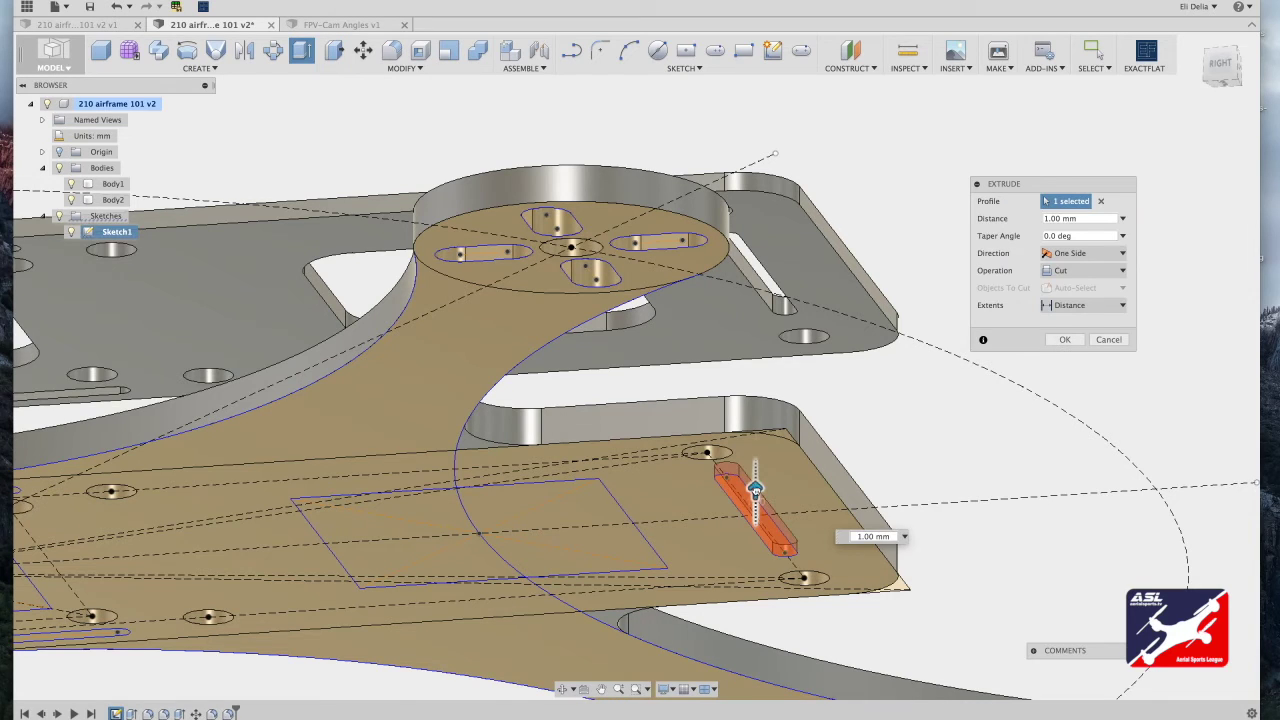
pyautogui.moveTo(755, 465); pyautogui.dragTo(755, 416)
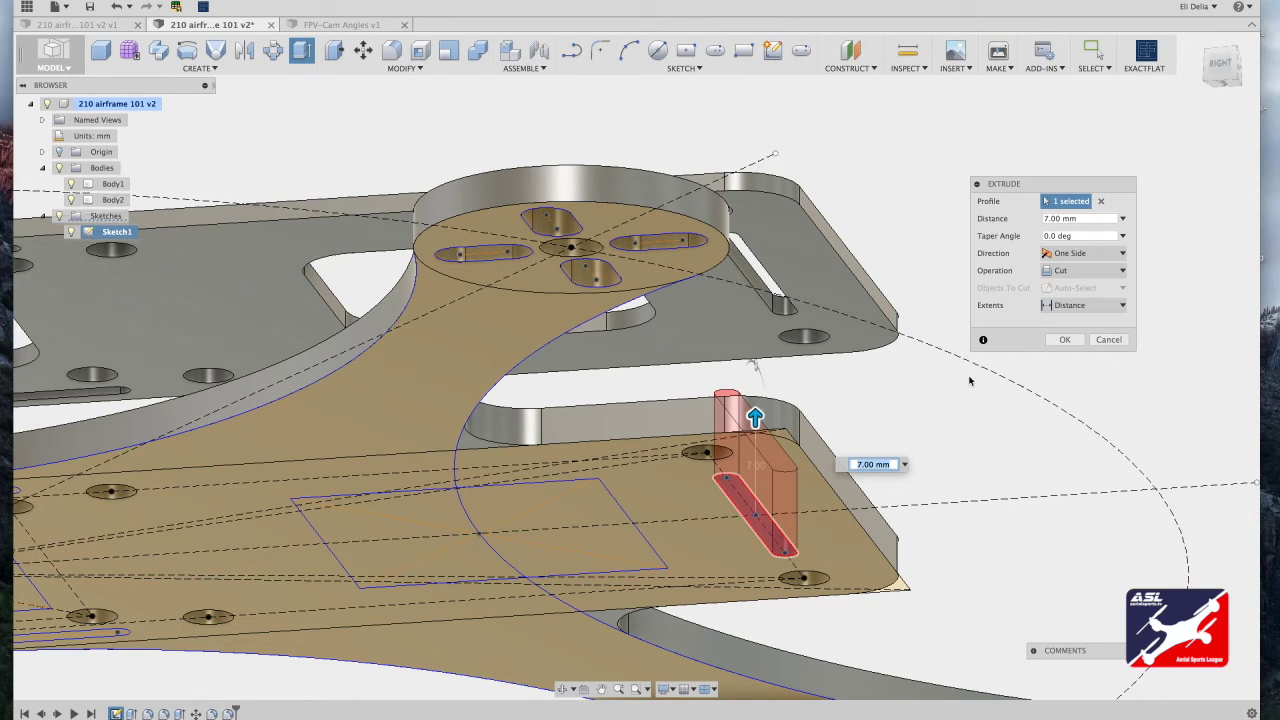
pyautogui.click(1063, 341)
# Open the airframe's Sketch1 for editing
pyautogui.keyDown('shift'); pyautogui.moveTo(1062, 338); pyautogui.dragTo(1049, 277, button='middle'); pyautogui.keyUp('shift')
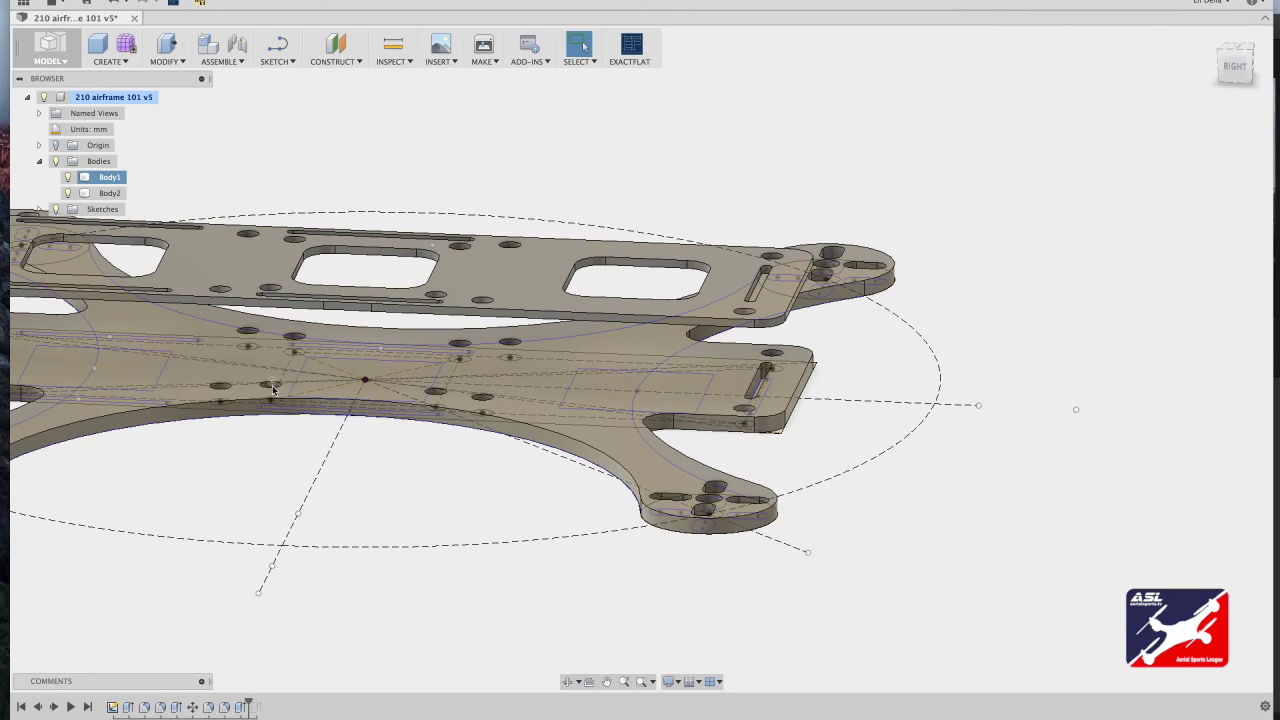
pyautogui.click(40, 212)
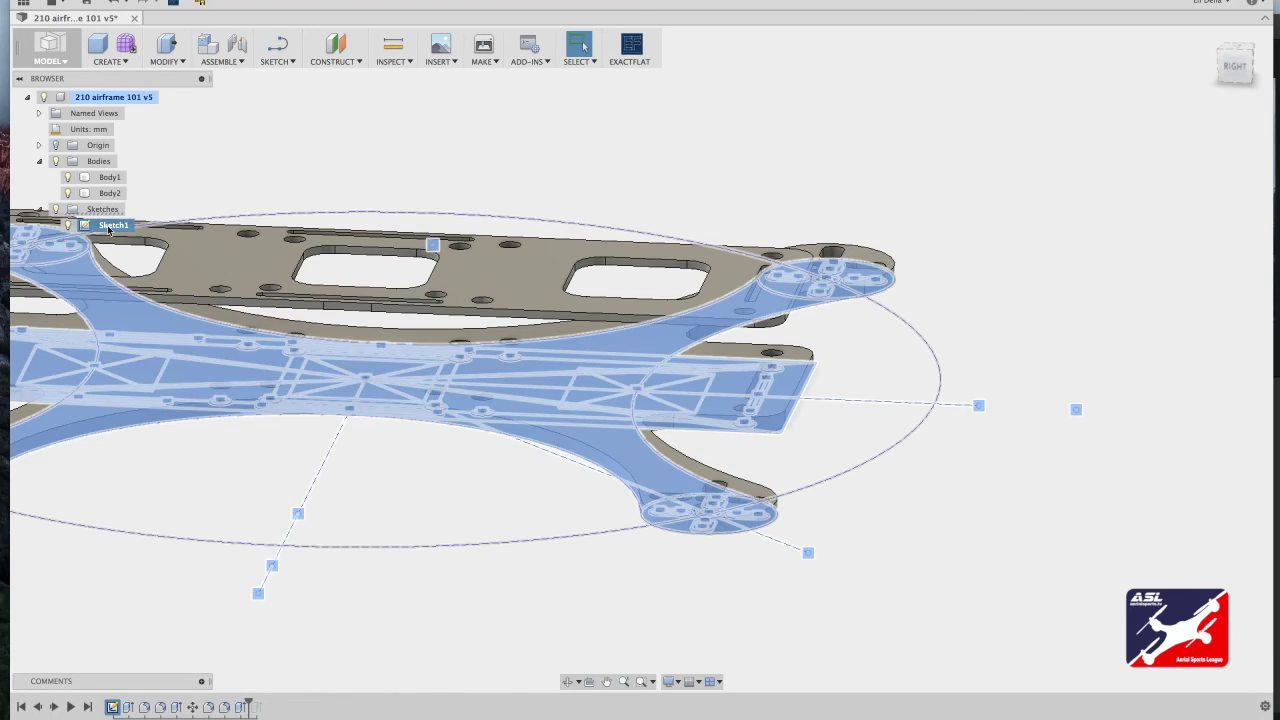
pyautogui.rightClick(108, 225)
pyautogui.click(145, 259)
pyautogui.scroll(5, 621, 300)
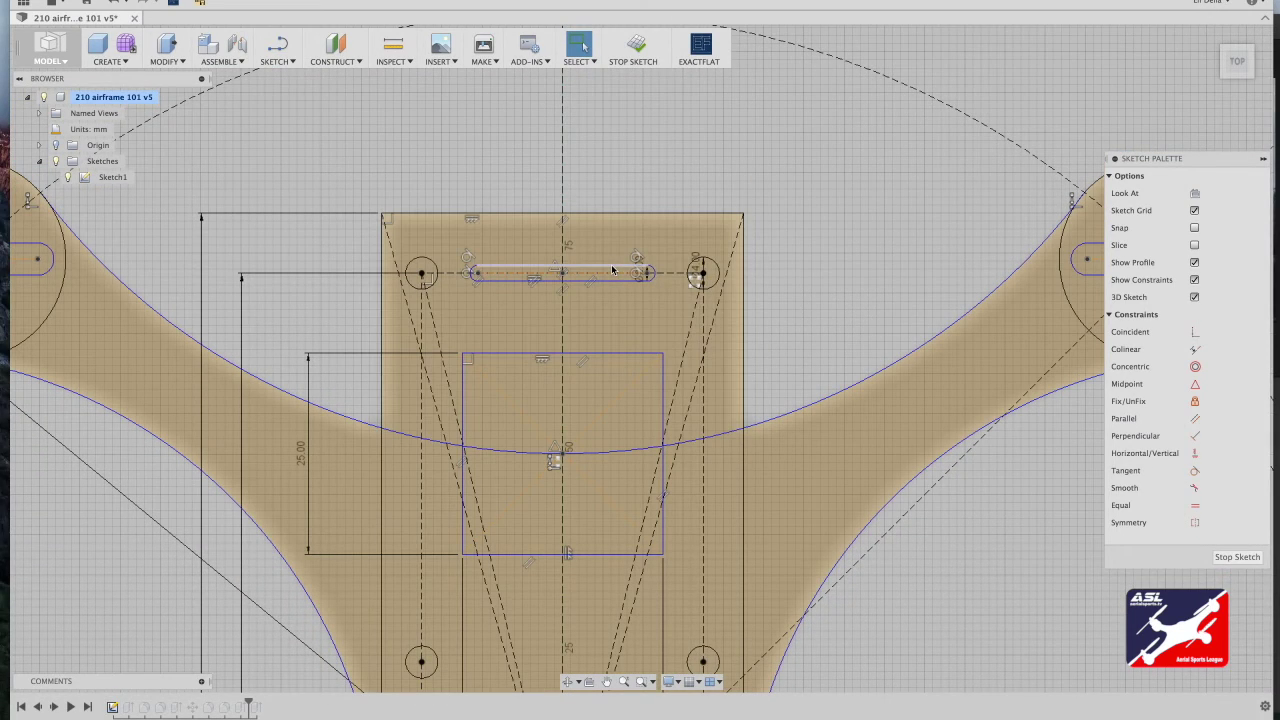
# Dimension the straight edge of the narrow slot between the two end mounting holes to 6 mm
pyautogui.click(613, 270)
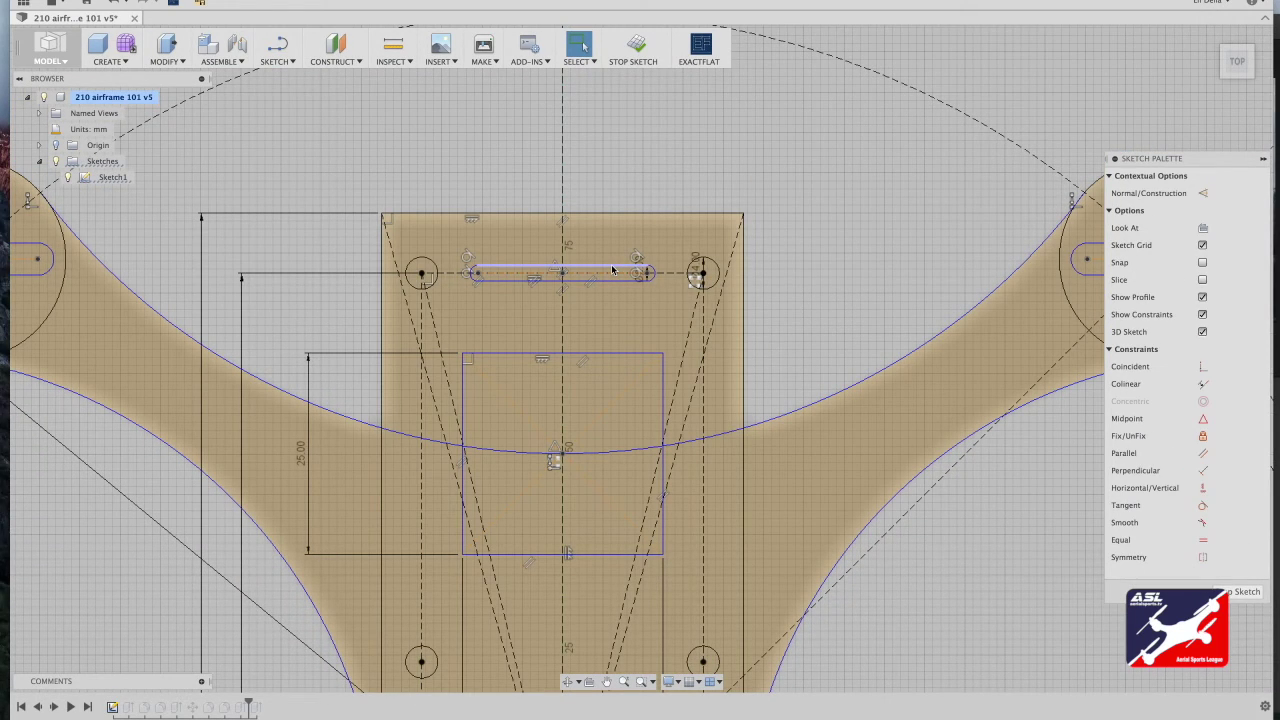
pyautogui.press('d')
pyautogui.click(611, 265)
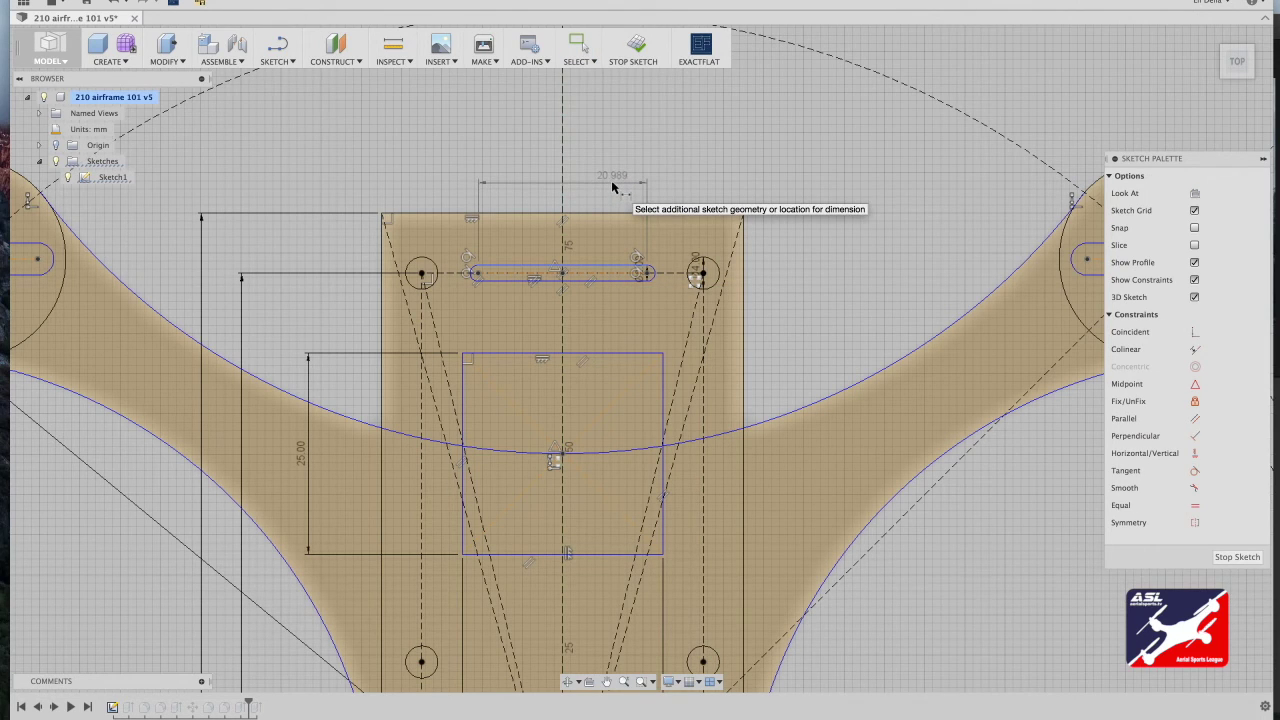
pyautogui.click(611, 180)
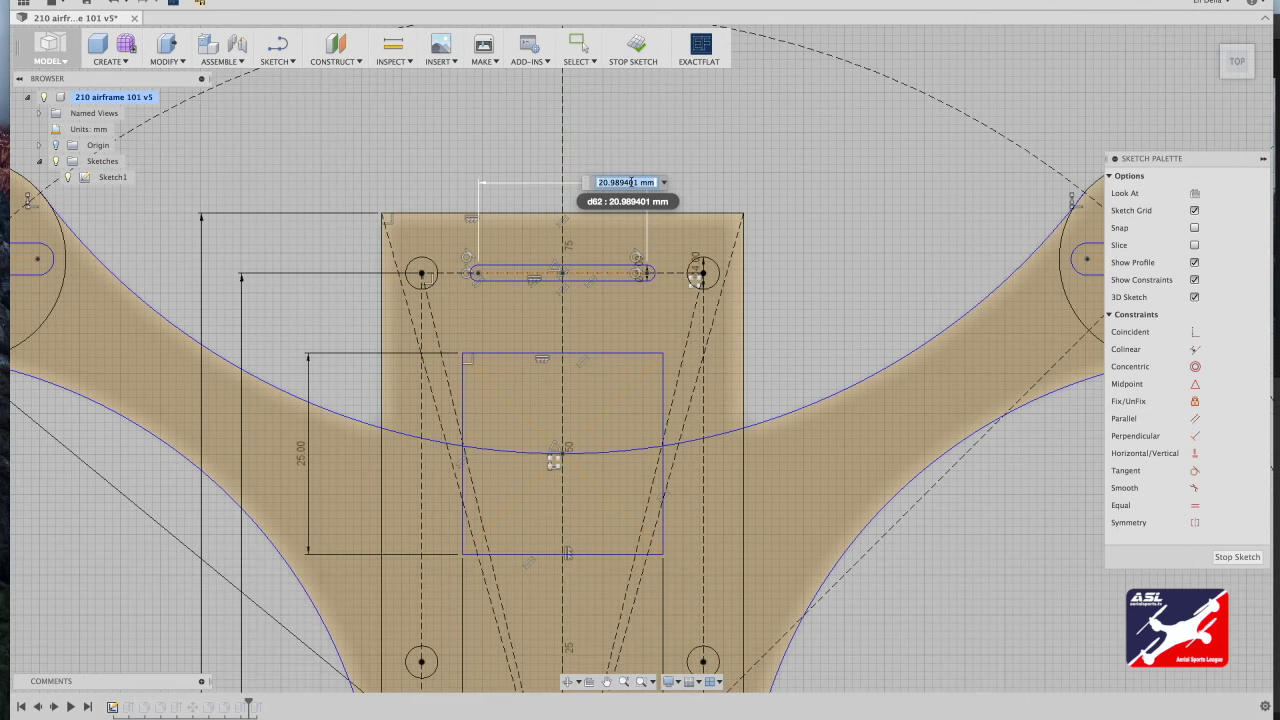
pyautogui.write('6')
pyautogui.press('Return')
pyautogui.press('Escape')
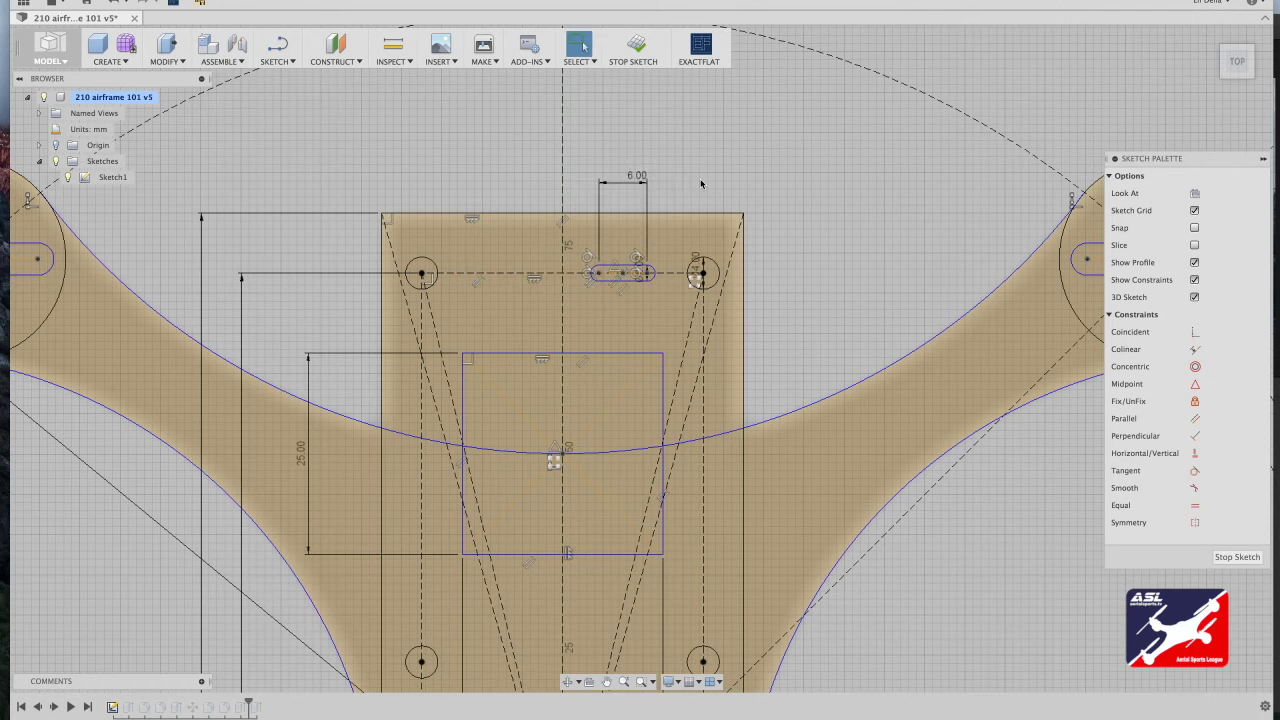
# Pattern the shortened slot rectangularly across the body's width, with 2 instances over a -15 mm extent
pyautogui.moveTo(582, 231)
pyautogui.mouseDown()
pyautogui.moveTo(625, 291)
pyautogui.moveTo(666, 300)
pyautogui.mouseUp()
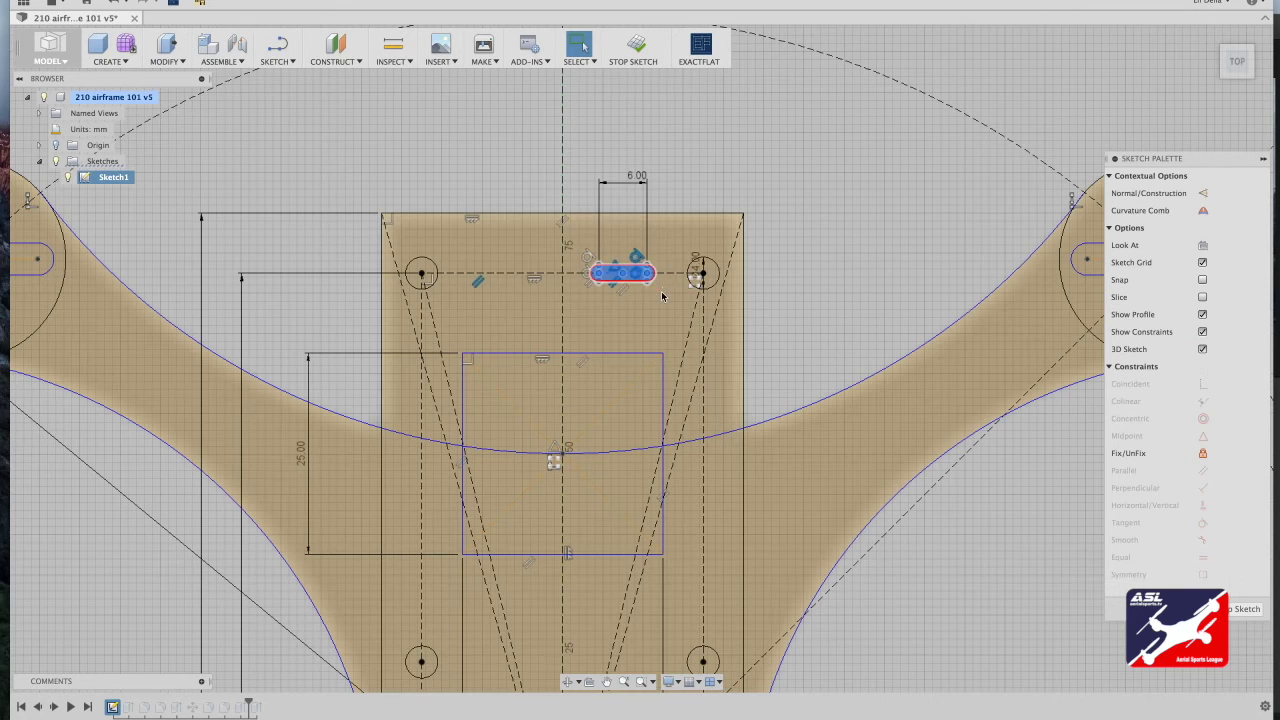
pyautogui.click(284, 62)
pyautogui.click(297, 344)
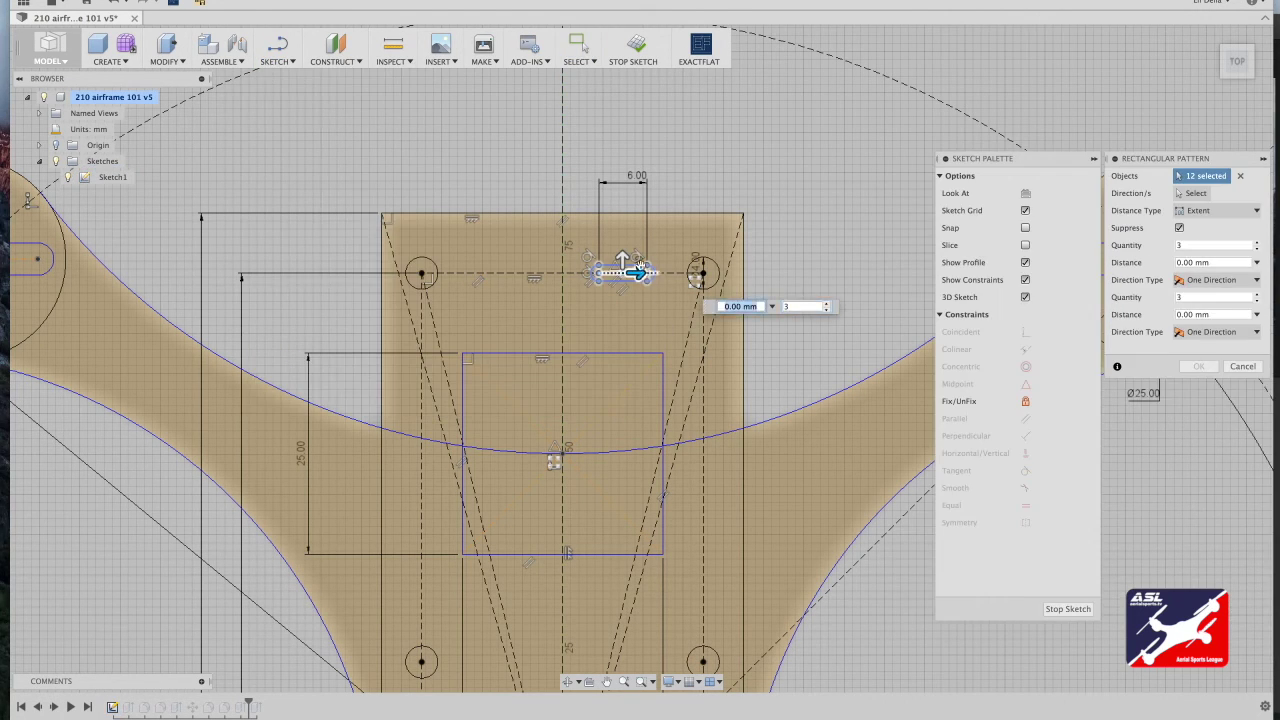
pyautogui.moveTo(638, 272); pyautogui.dragTo(530, 278)
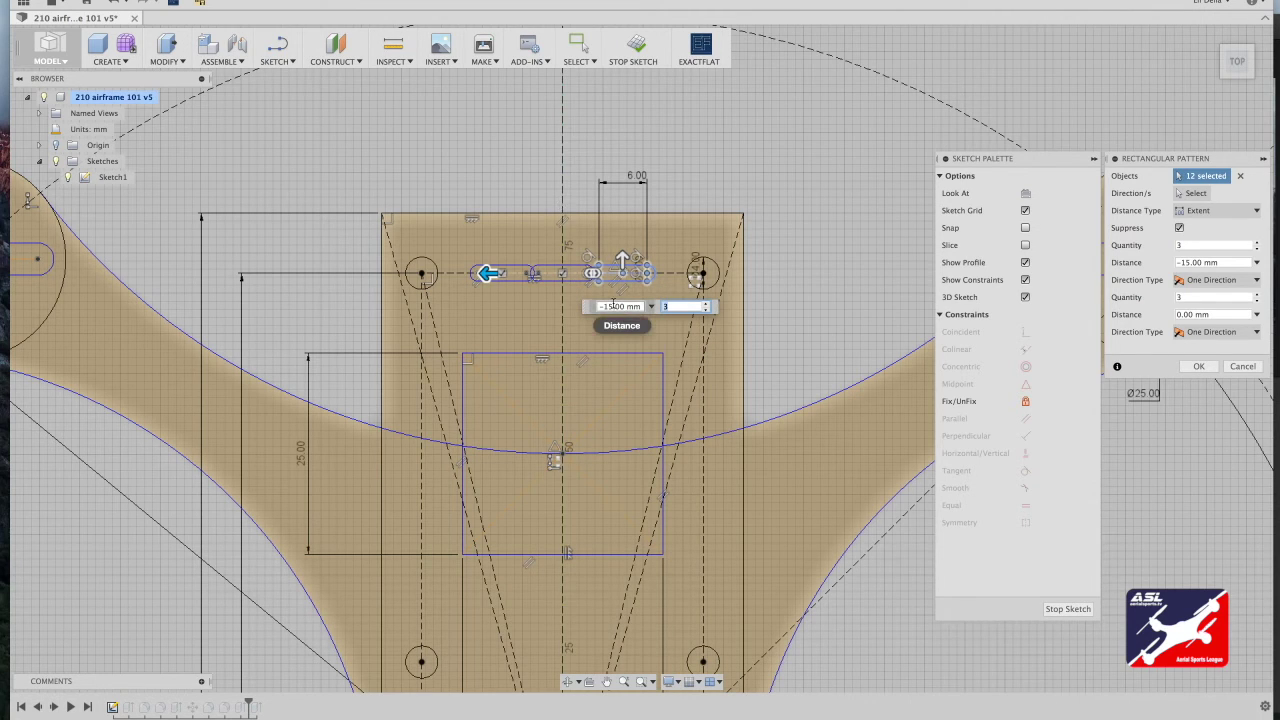
pyautogui.click(667, 306)
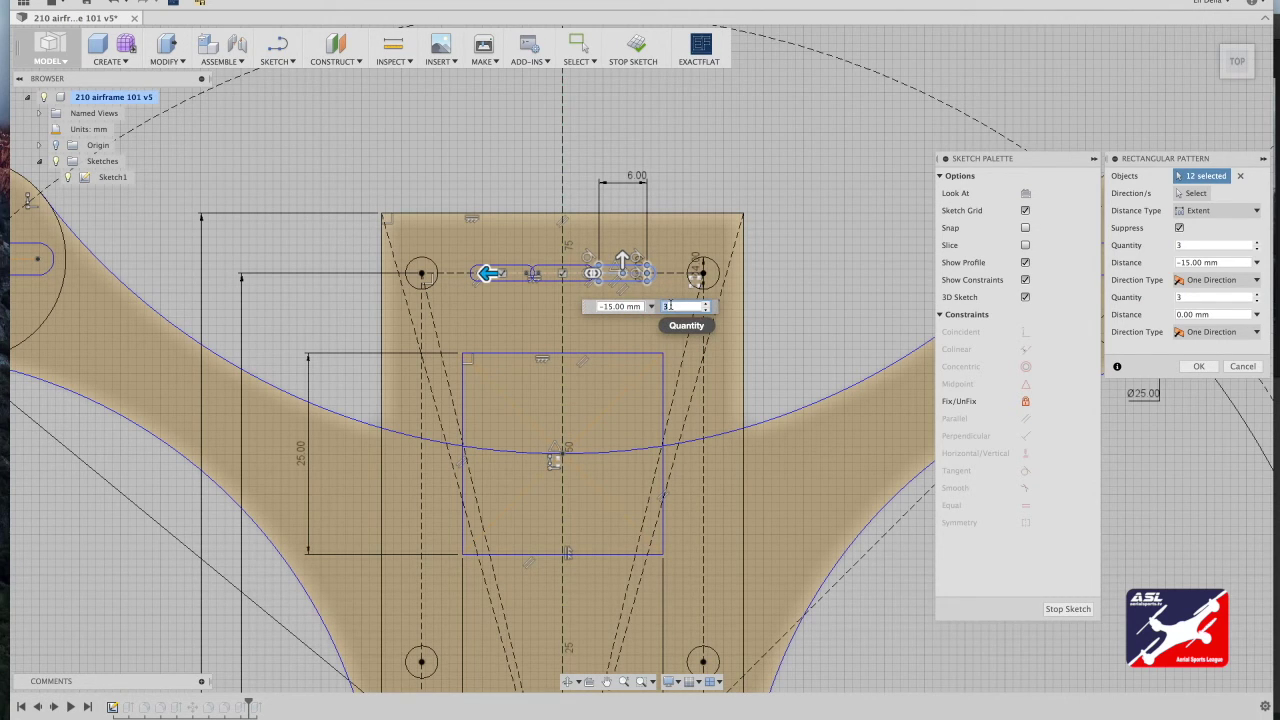
pyautogui.write('2')
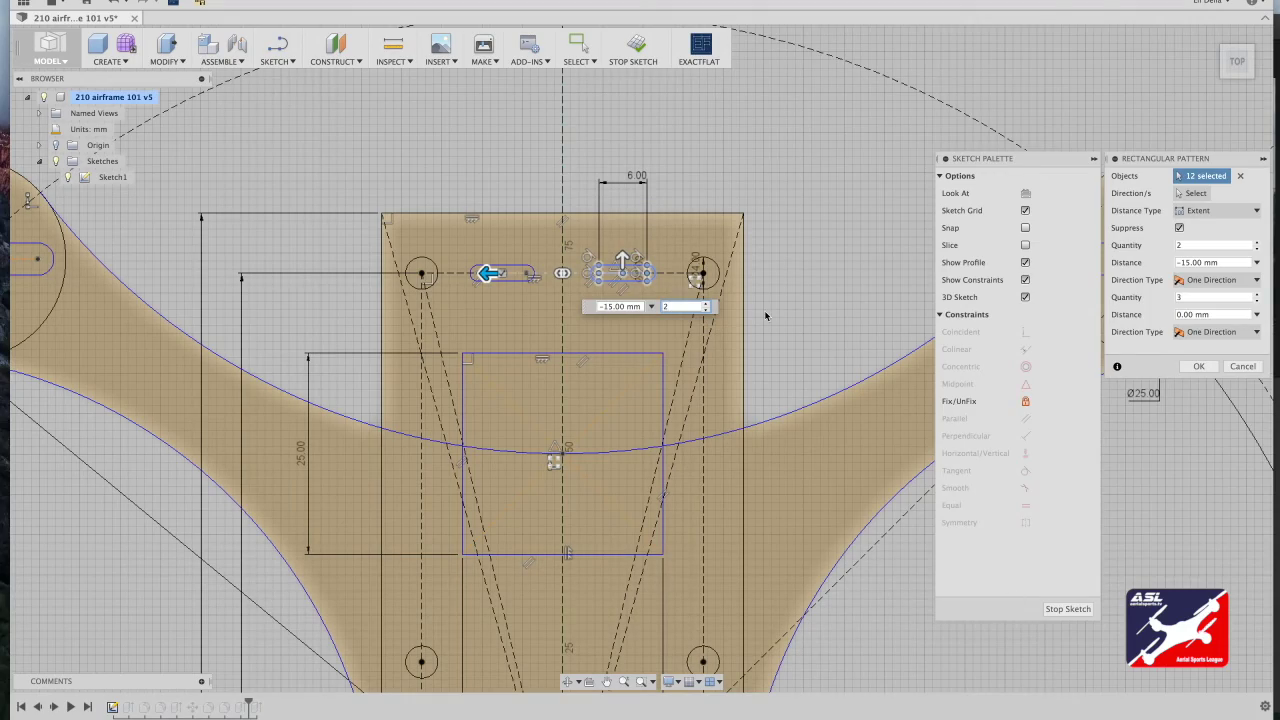
pyautogui.press('Return')
# Finish editing the airframe sketch and return to the 3D model
pyautogui.keyDown('shift'); pyautogui.moveTo(643, 357); pyautogui.dragTo(640, 98, button='middle'); pyautogui.keyUp('shift')
pyautogui.click(634, 45)
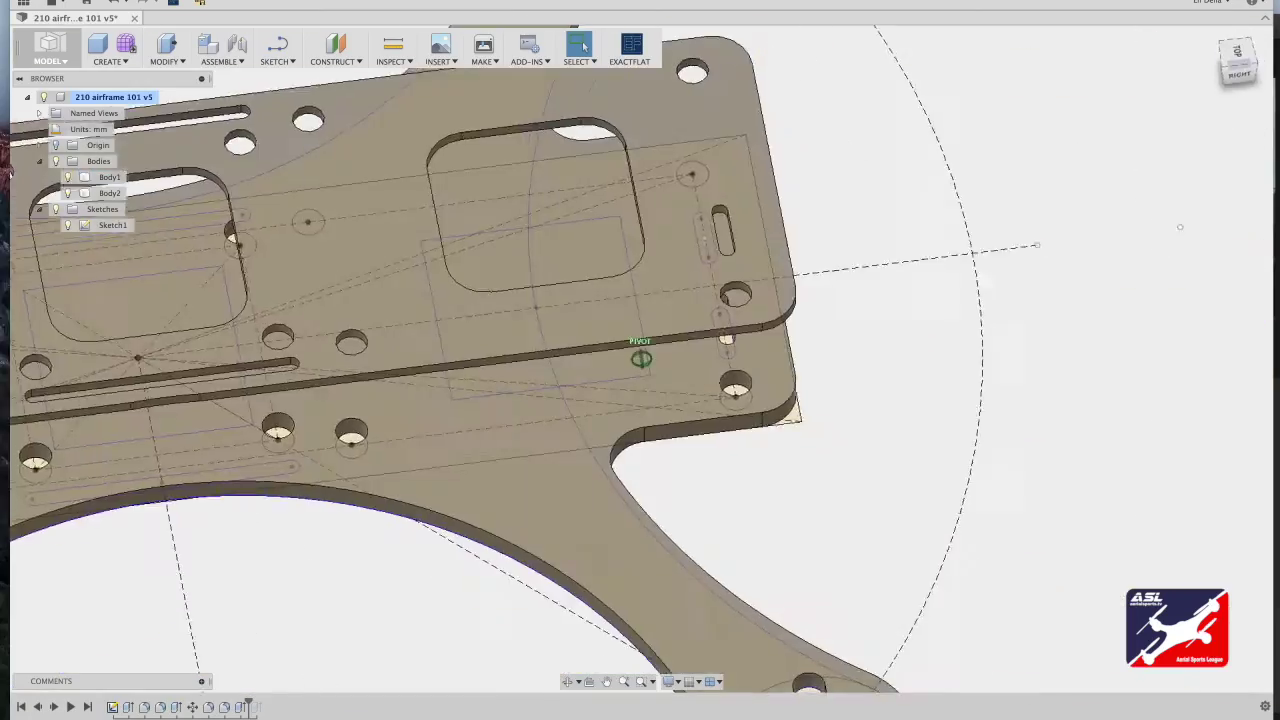
pyautogui.keyDown('shift'); pyautogui.moveTo(641, 358); pyautogui.dragTo(661, 388, button='middle'); pyautogui.keyUp('shift')
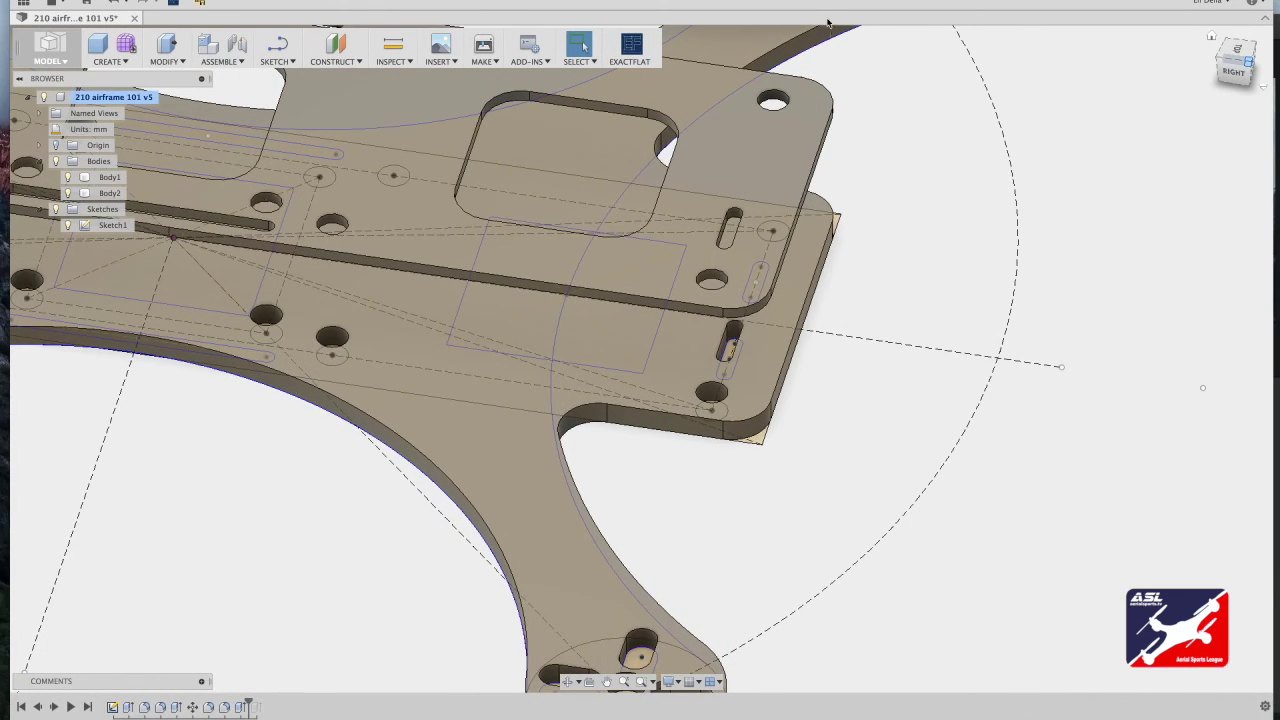
# Cut the patterned second end slot through both the main body and the top plate with Press Pull
pyautogui.moveTo(1236, 72); pyautogui.dragTo(1198, 28)
pyautogui.keyDown('shift'); pyautogui.moveTo(641, 358); pyautogui.dragTo(655, 430, button='middle'); pyautogui.keyUp('shift')
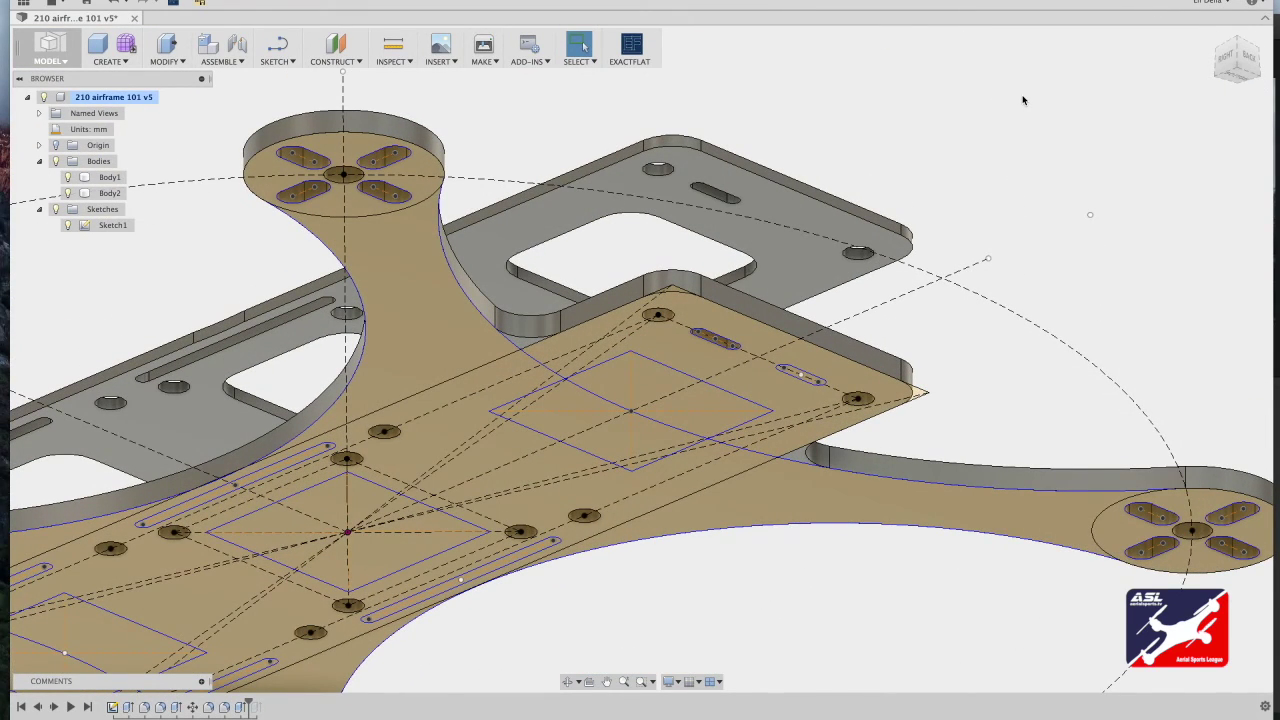
pyautogui.press('e')
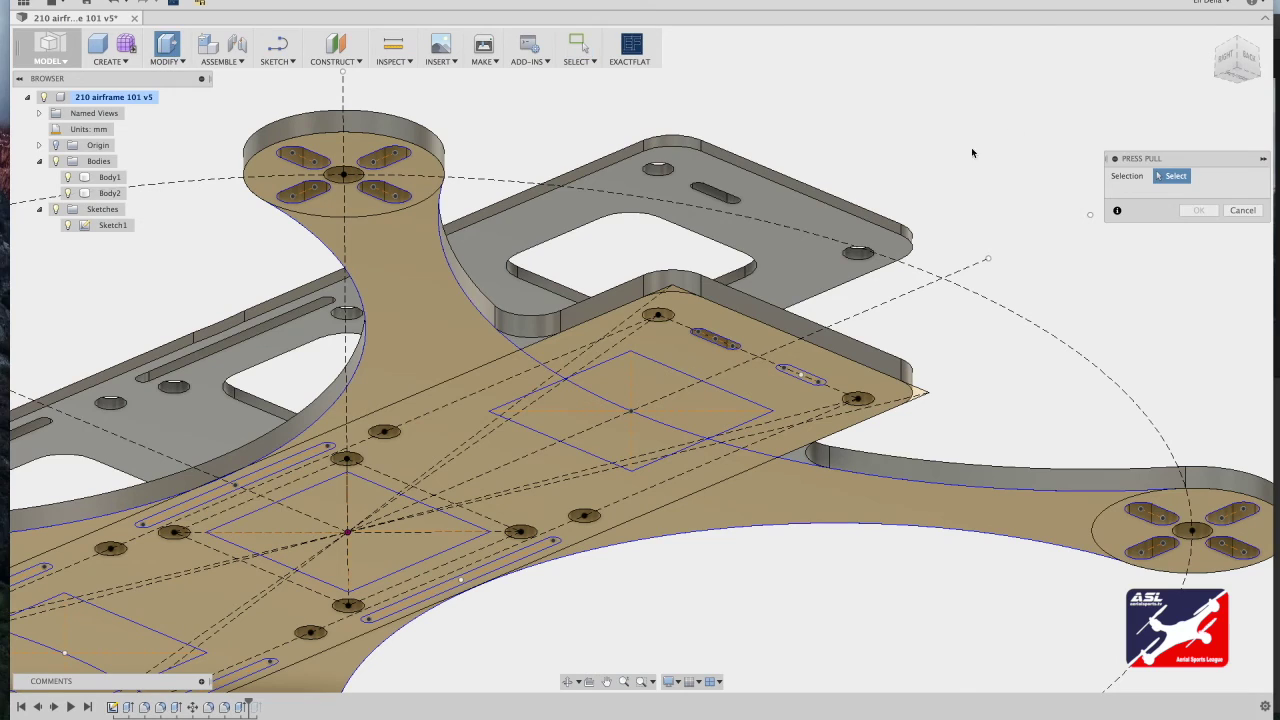
pyautogui.click(800, 375)
pyautogui.moveTo(802, 366); pyautogui.dragTo(780, 135)
pyautogui.press('Return')
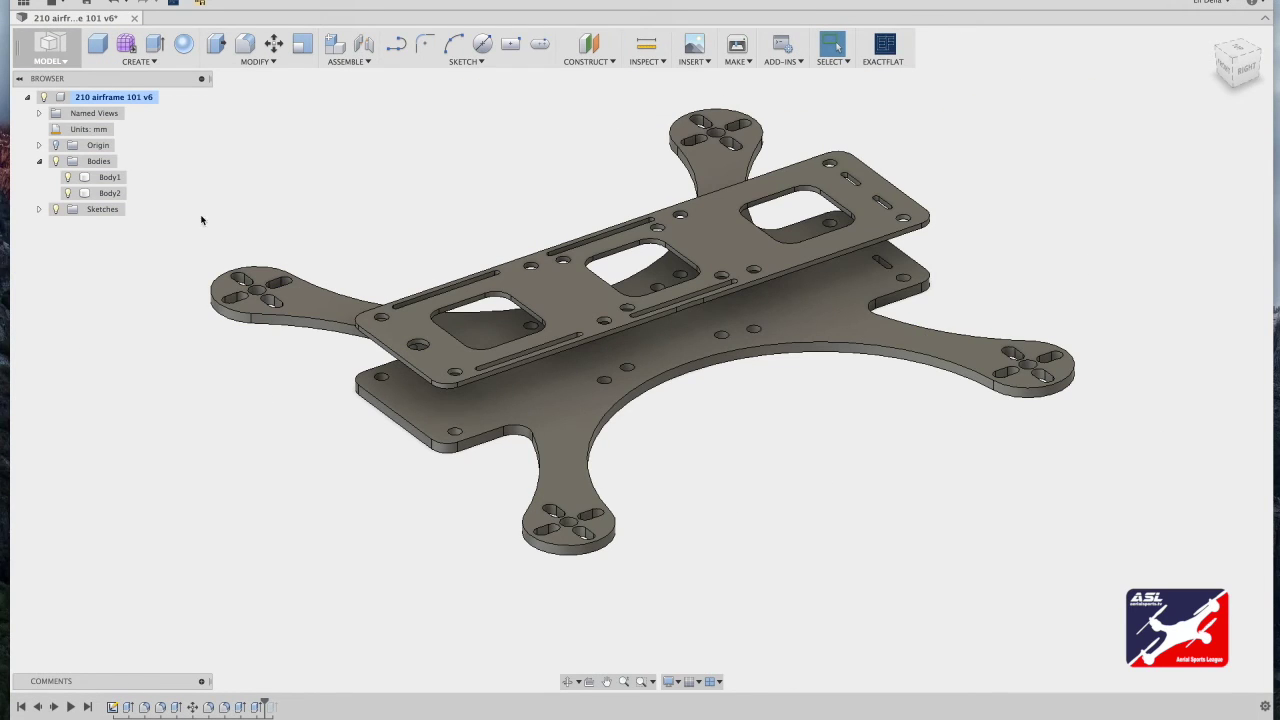
# Hide all bodies and start a new sketch on the front origin plane
pyautogui.click(56, 162)
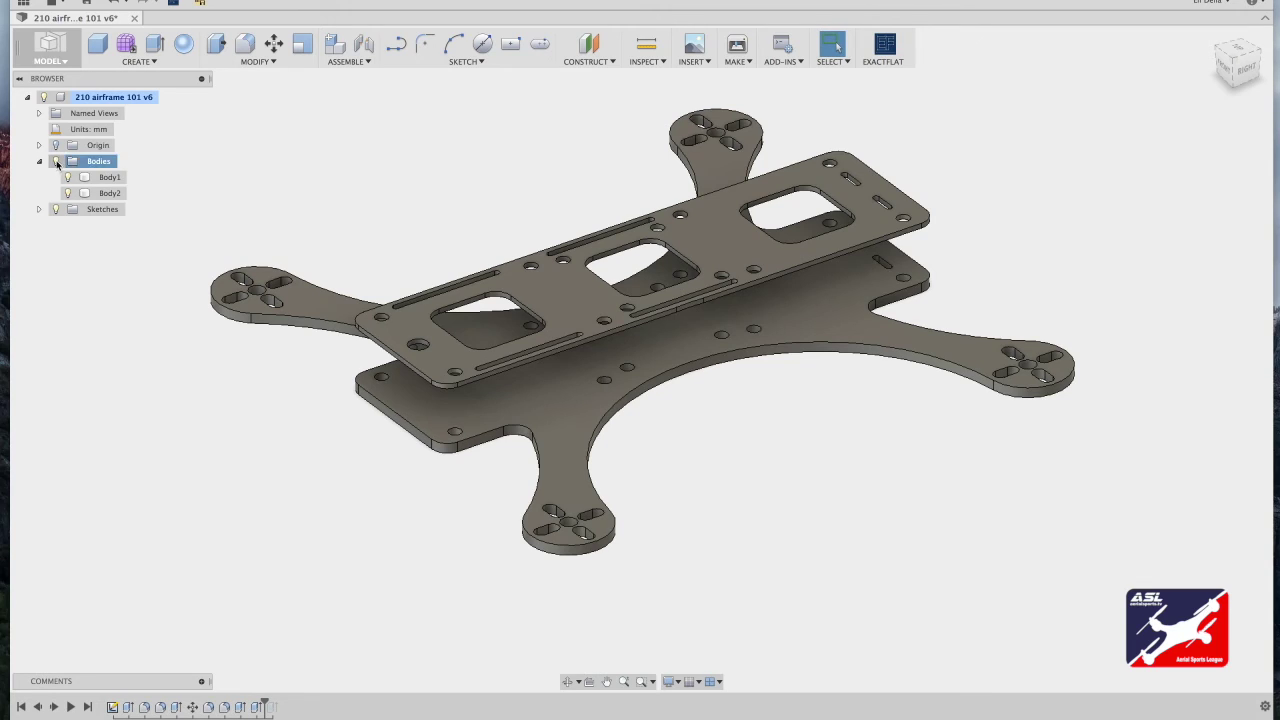
pyautogui.click(56, 161)
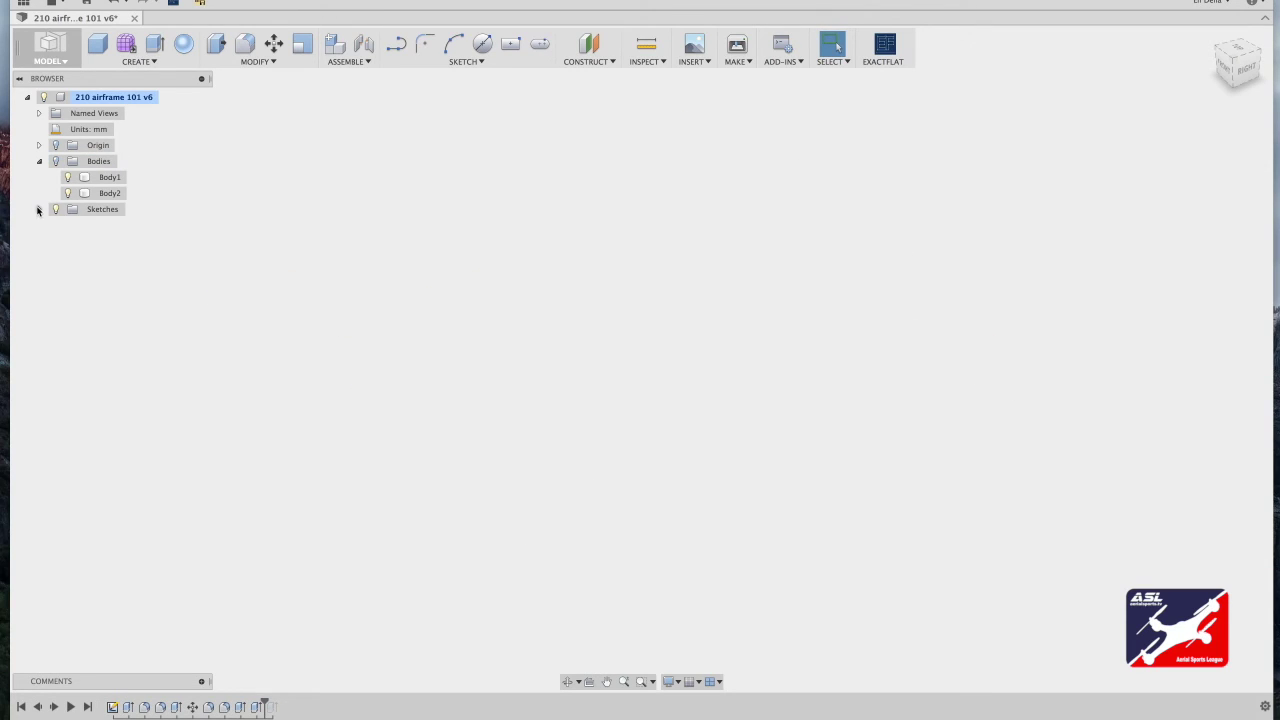
pyautogui.click(38, 210)
pyautogui.click(468, 63)
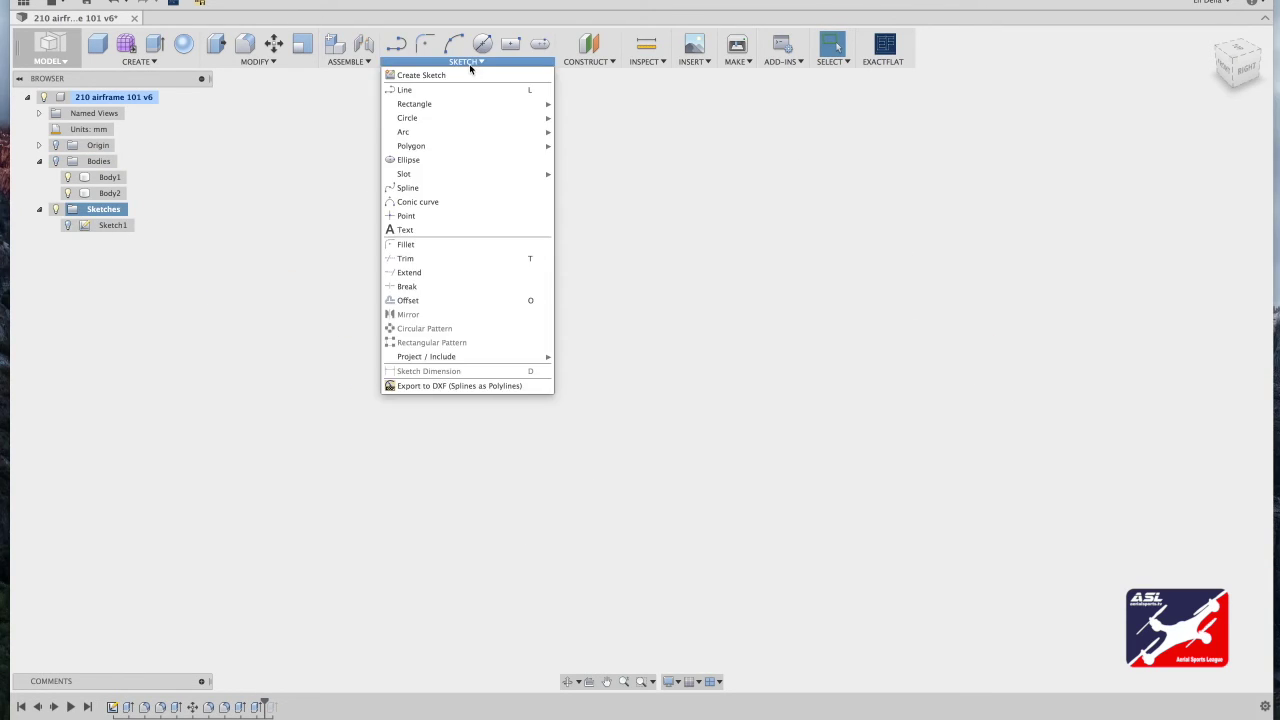
pyautogui.click(441, 75)
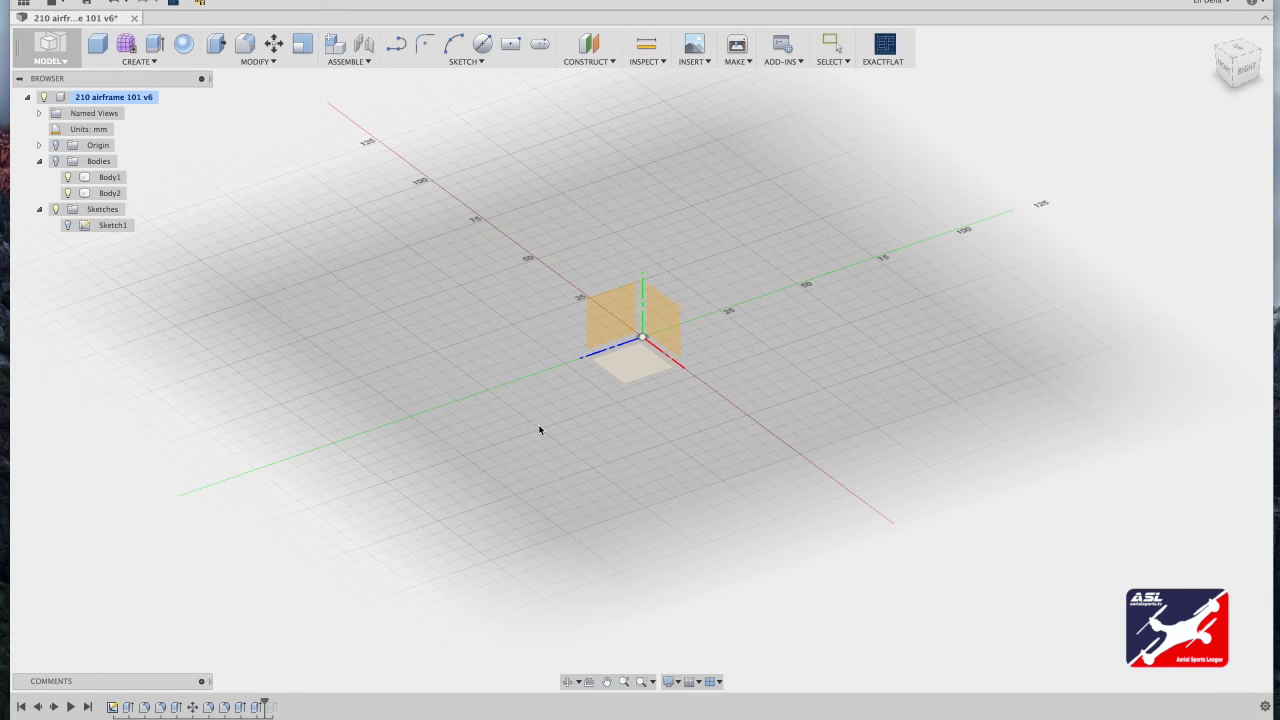
pyautogui.click(611, 385)
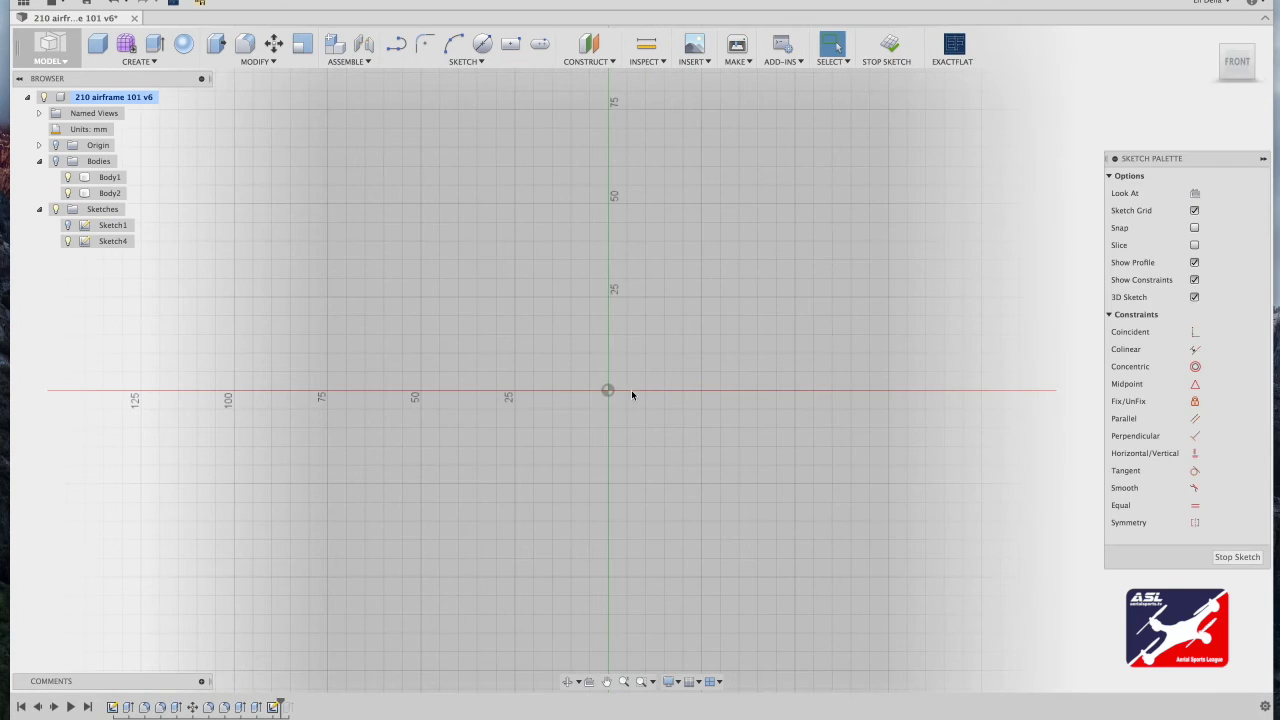
# Draw a center rectangle at the origin, 27.014 mm wide and 23.614 mm high
pyautogui.click(509, 45)
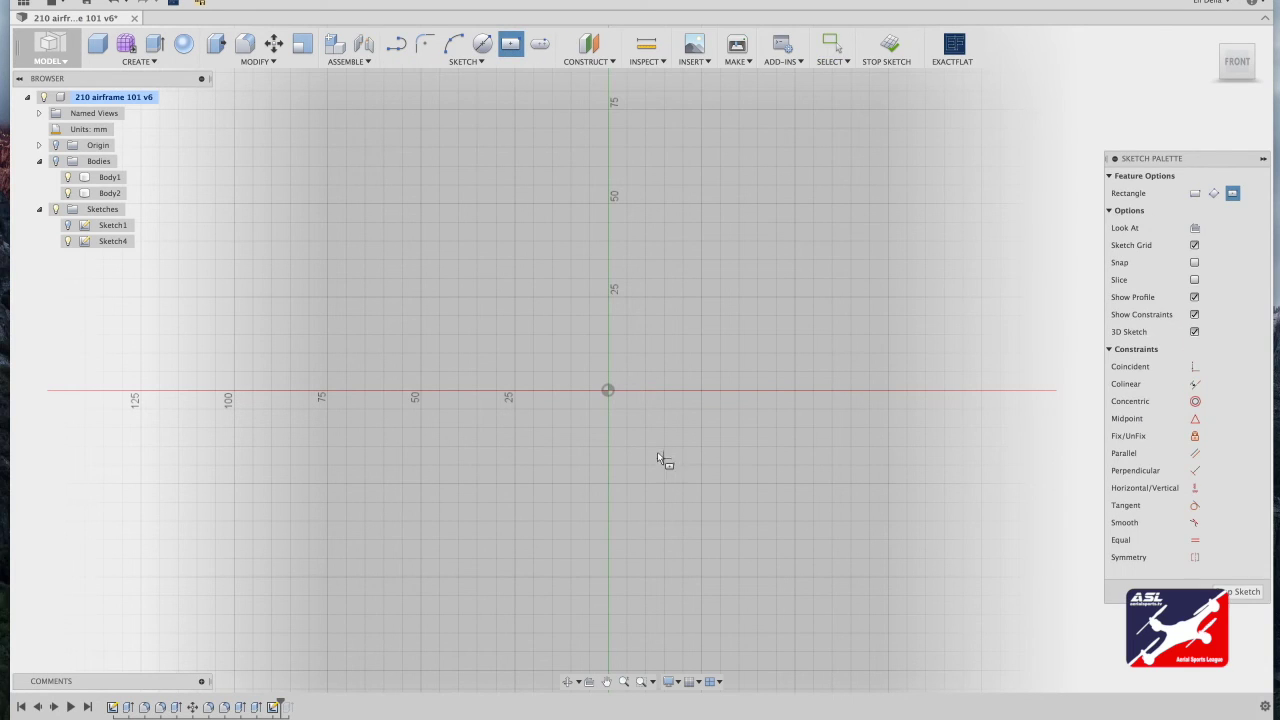
pyautogui.scroll(5, 606, 388)
pyautogui.click(604, 389)
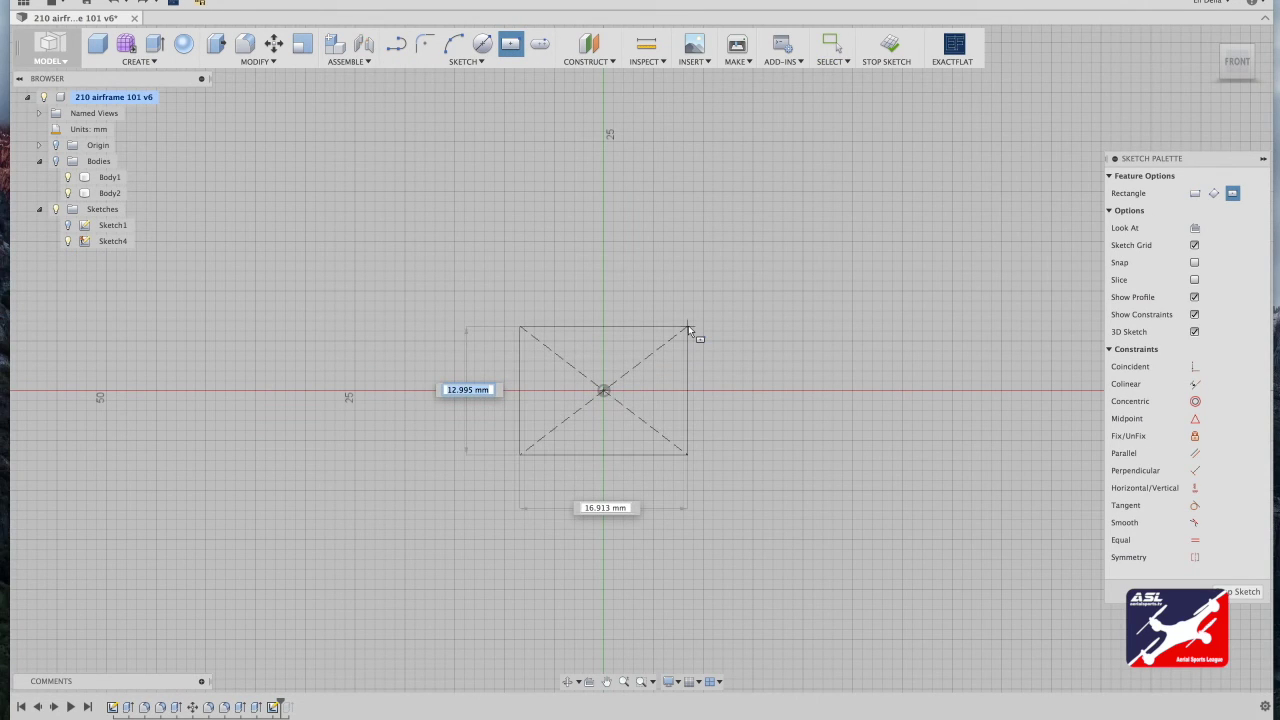
pyautogui.write('23')
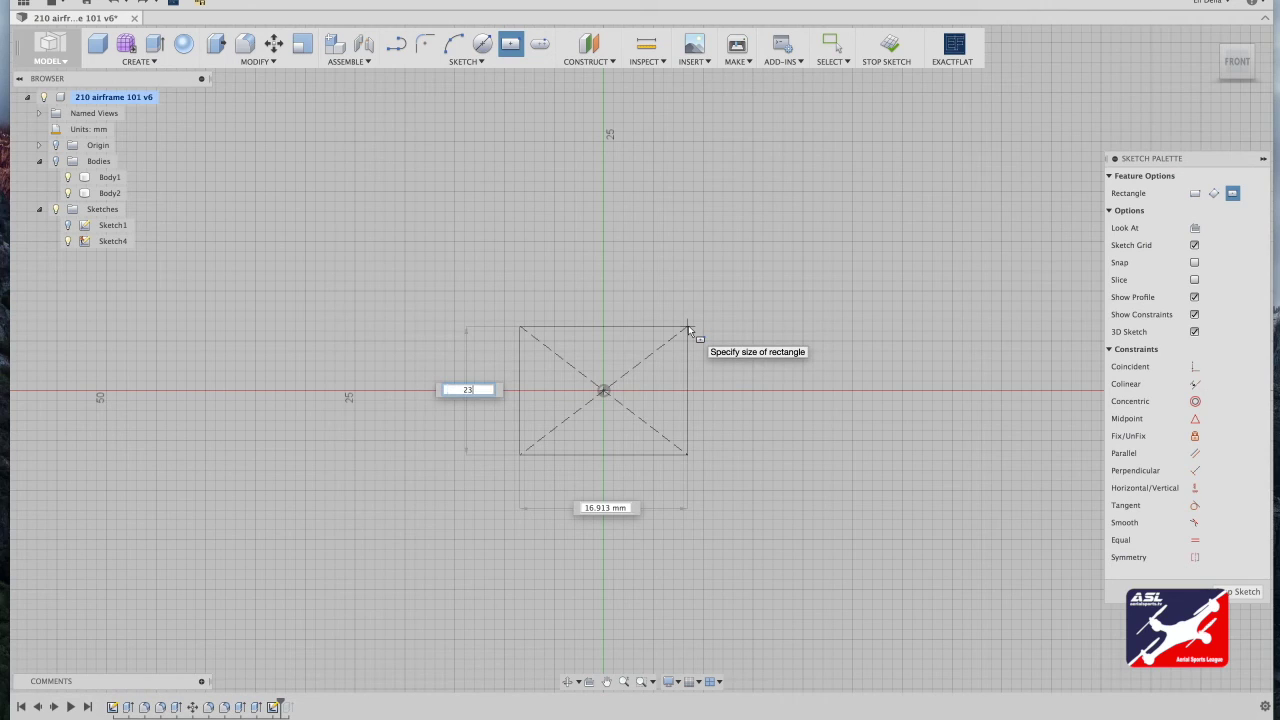
pyautogui.write('.614')
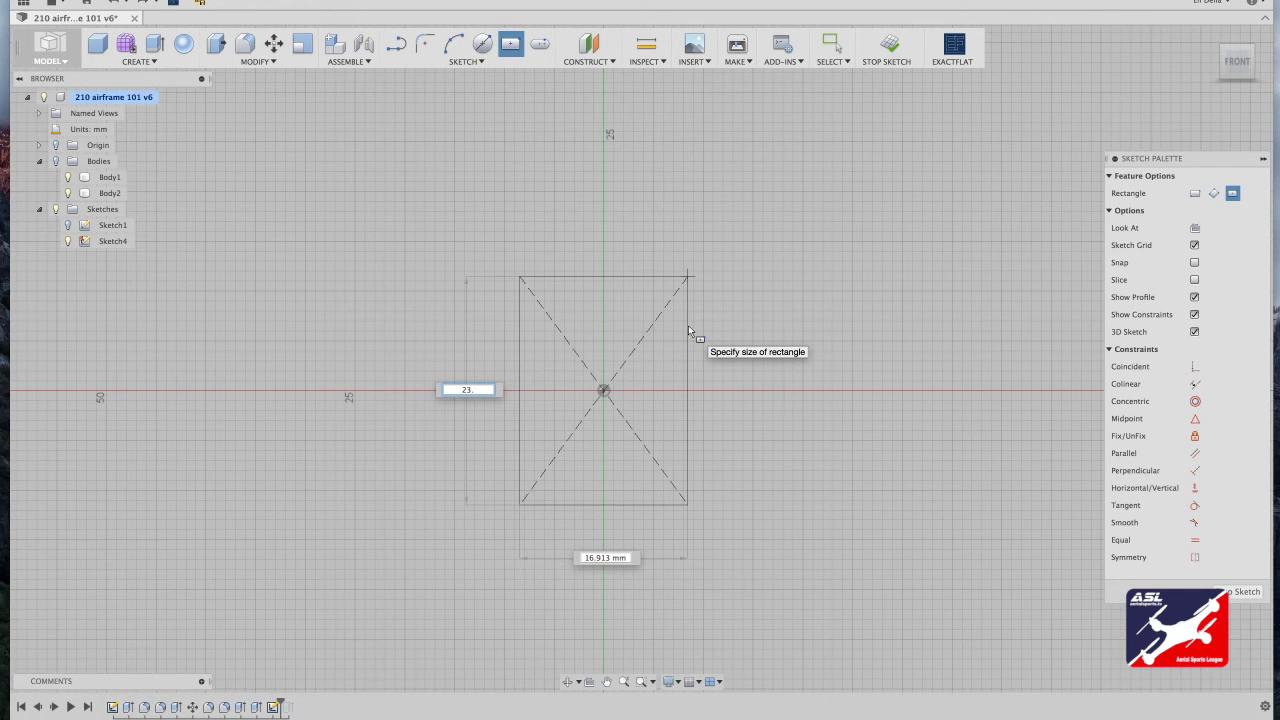
pyautogui.press('Tab')
pyautogui.write('27.014')
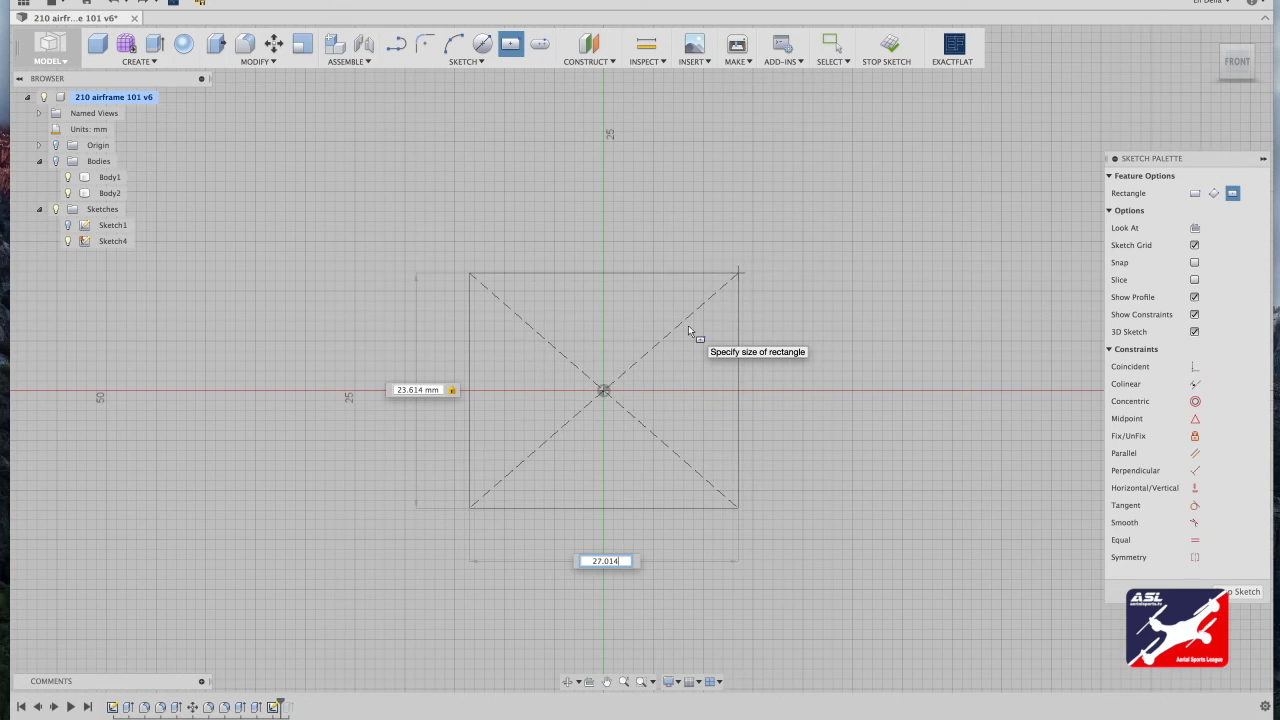
pyautogui.press('Return')
pyautogui.press('Escape')
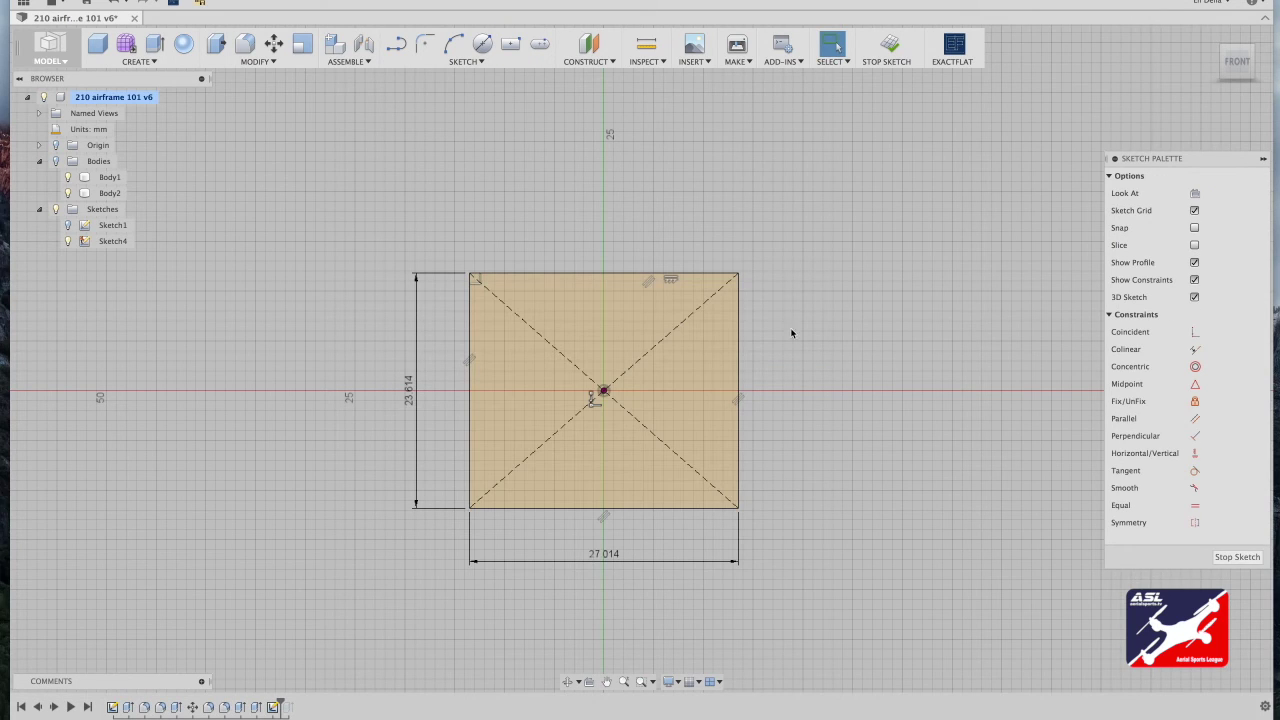
# Draw a 16.789 mm diameter circle centered on the origin inside the rectangle
pyautogui.click(483, 45)
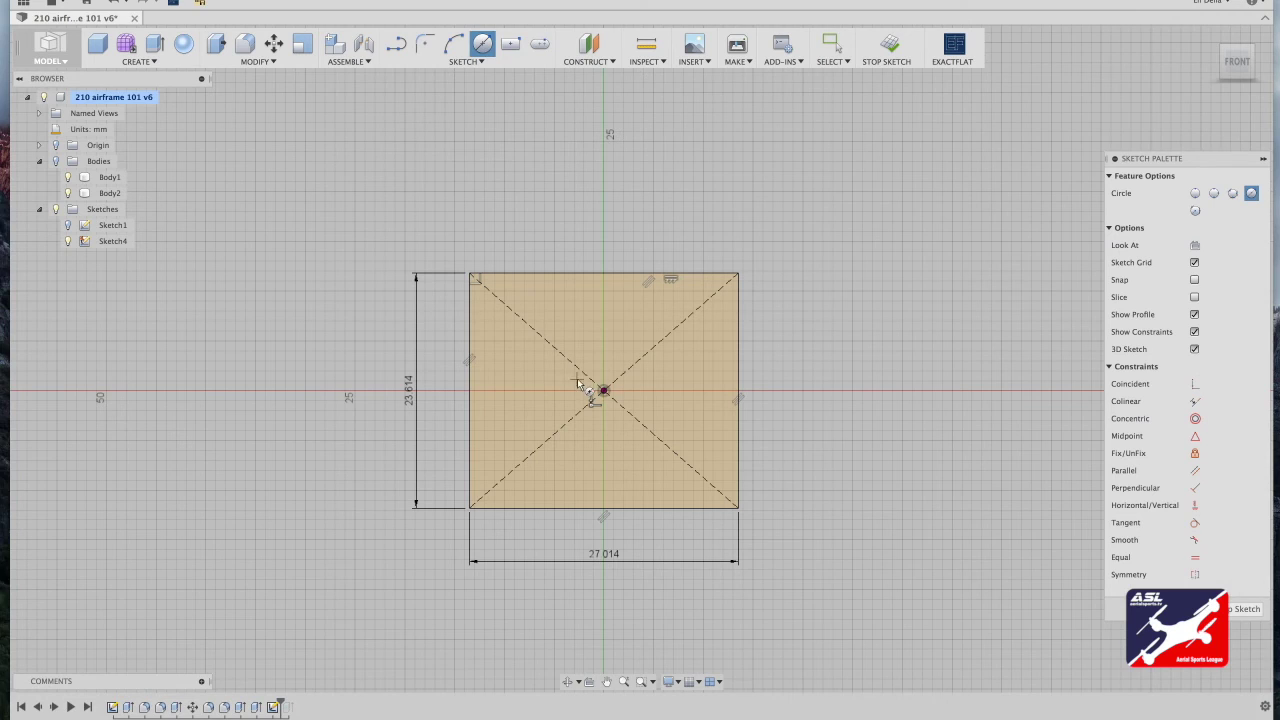
pyautogui.click(604, 391)
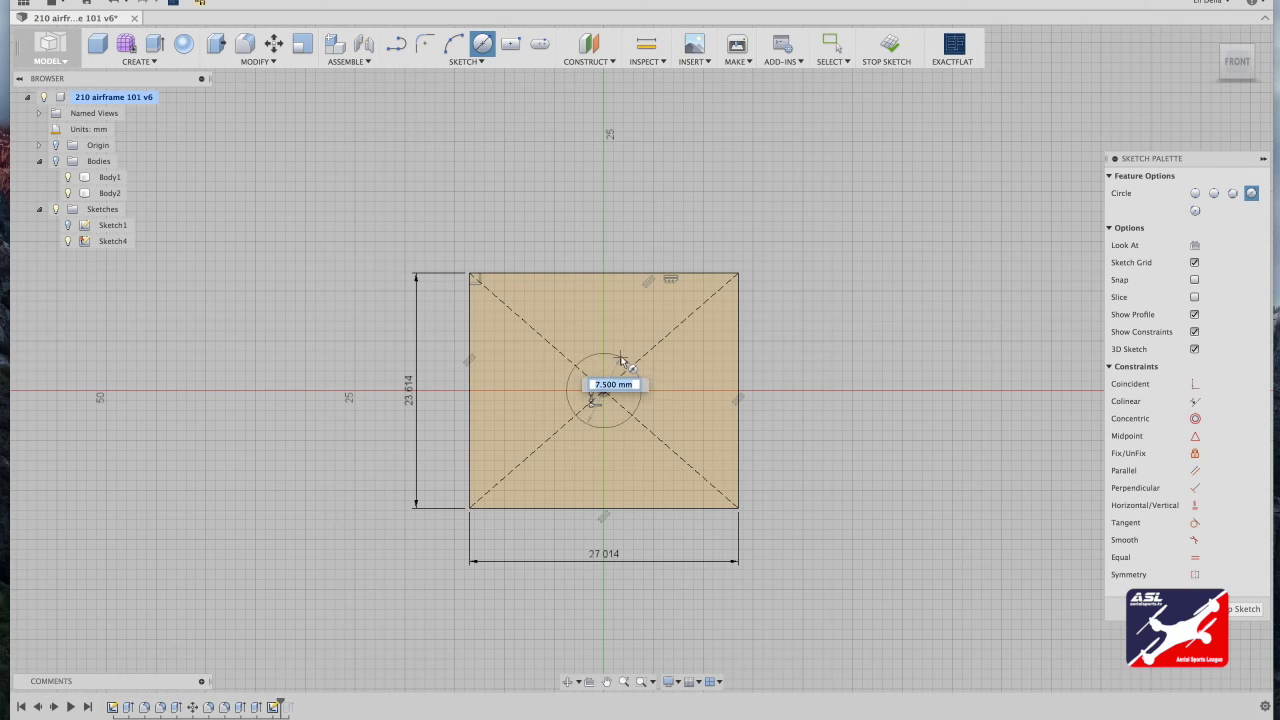
pyautogui.write('16.')
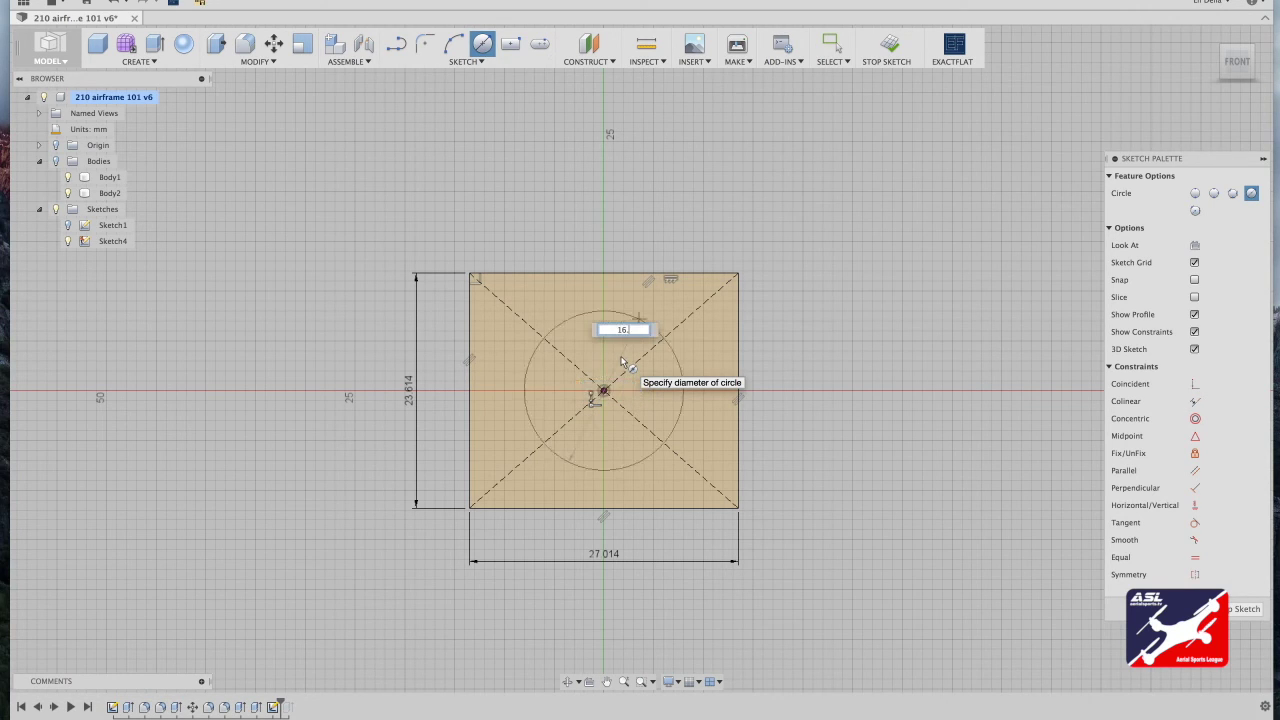
pyautogui.write('768')
pyautogui.press('Return')
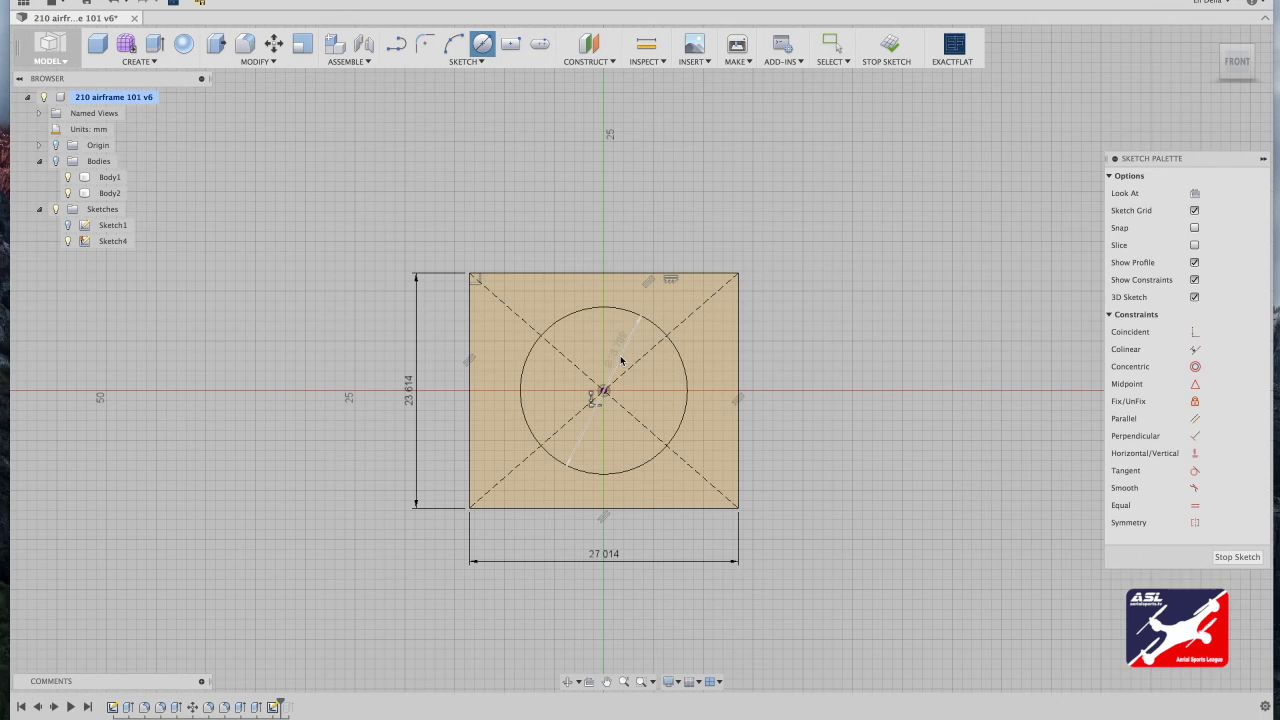
# Draw a center rectangle 10.16 mm wide and 4 mm high on the midpoint of the large rectangle's upper edge
pyautogui.click(510, 43)
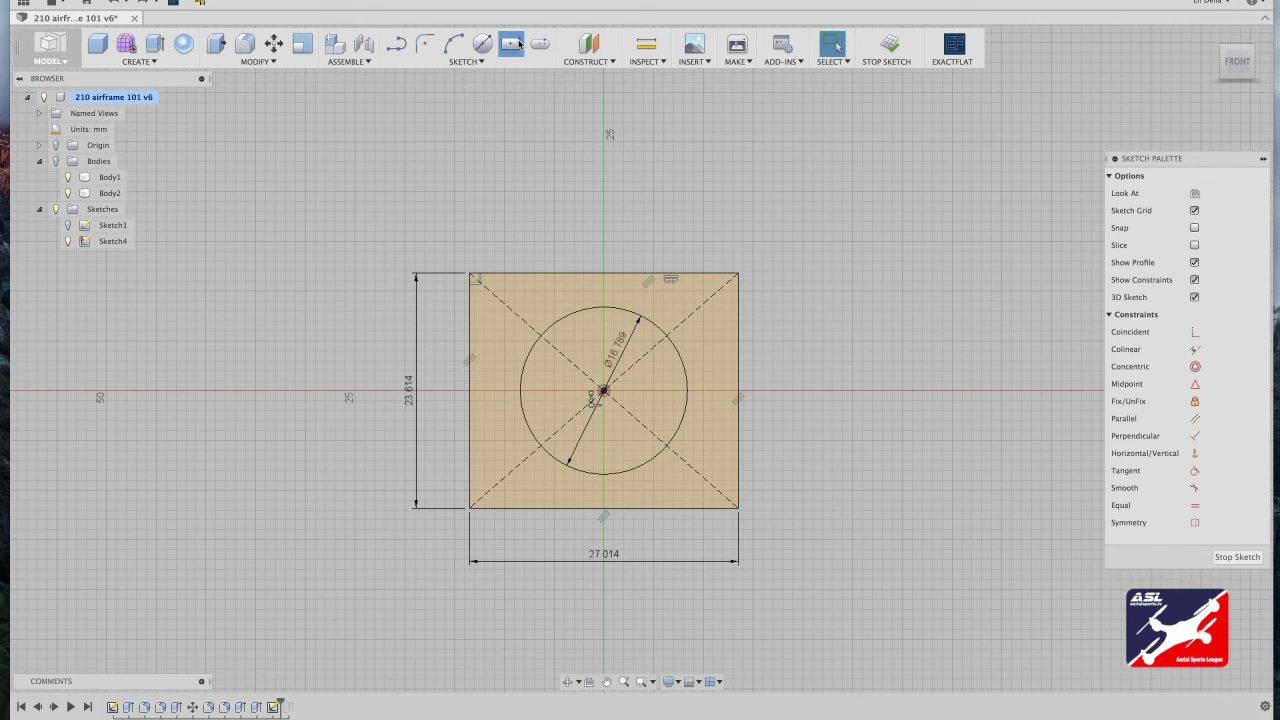
pyautogui.click(604, 273)
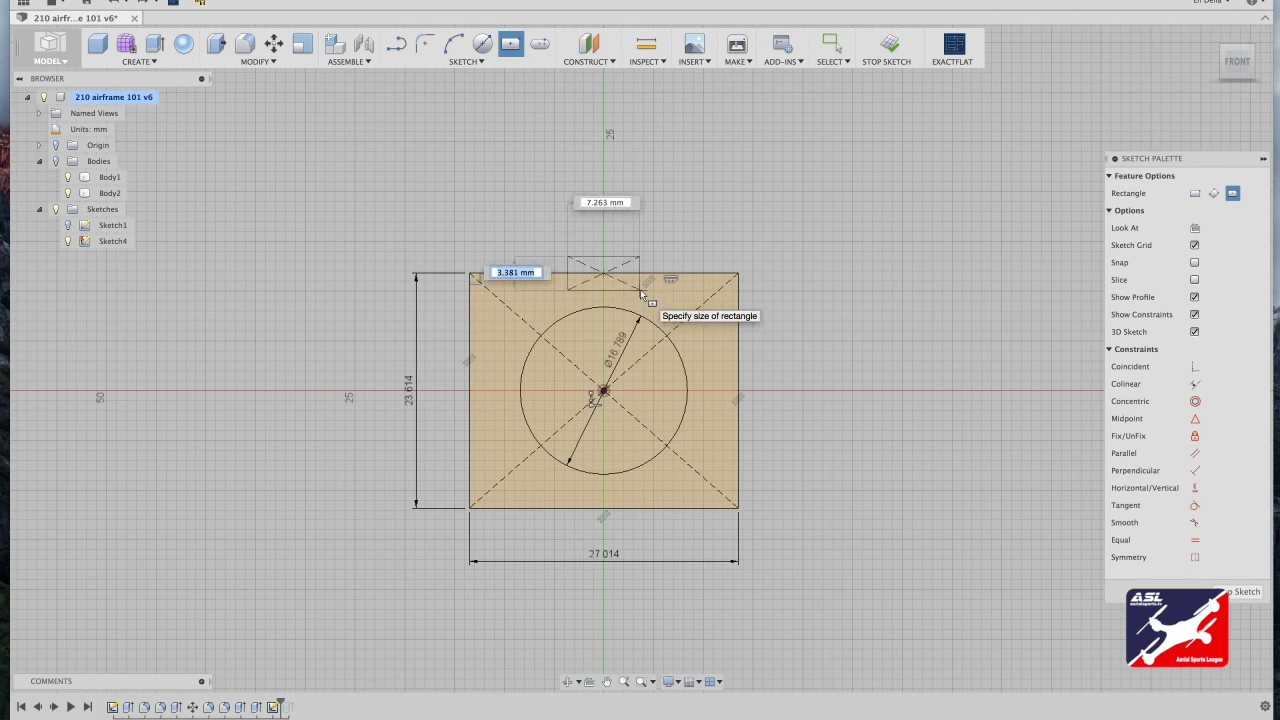
pyautogui.write('4')
pyautogui.press('Tab')
pyautogui.write('10.16')
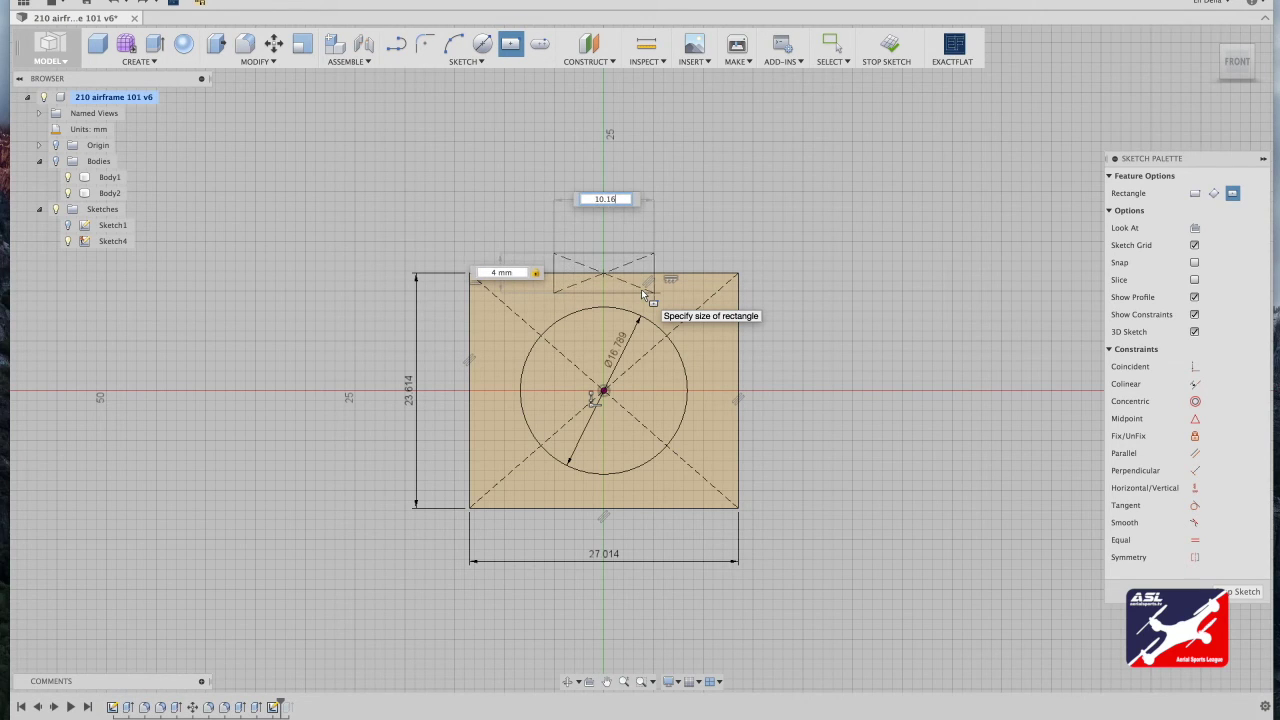
pyautogui.press('Return')
pyautogui.press('Escape')
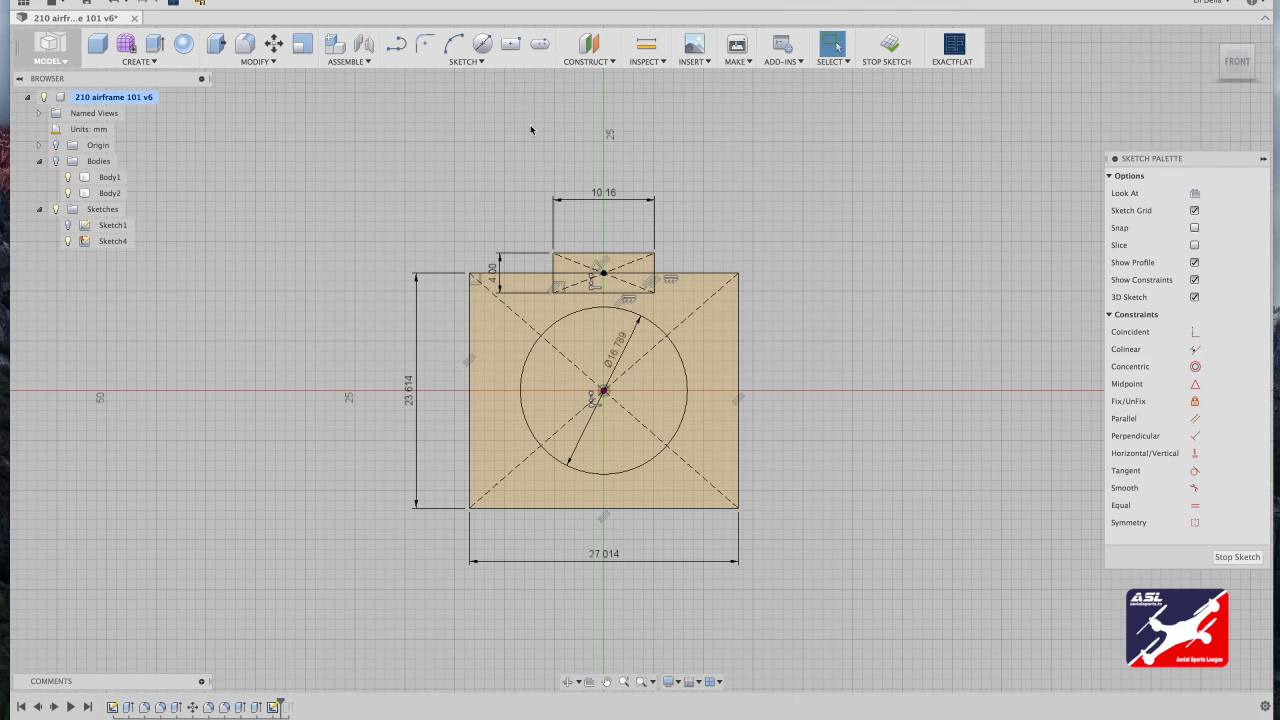
# Draw a matching 10.16 by 4 mm center rectangle on the midpoint of the large rectangle's lower edge
pyautogui.click(510, 43)
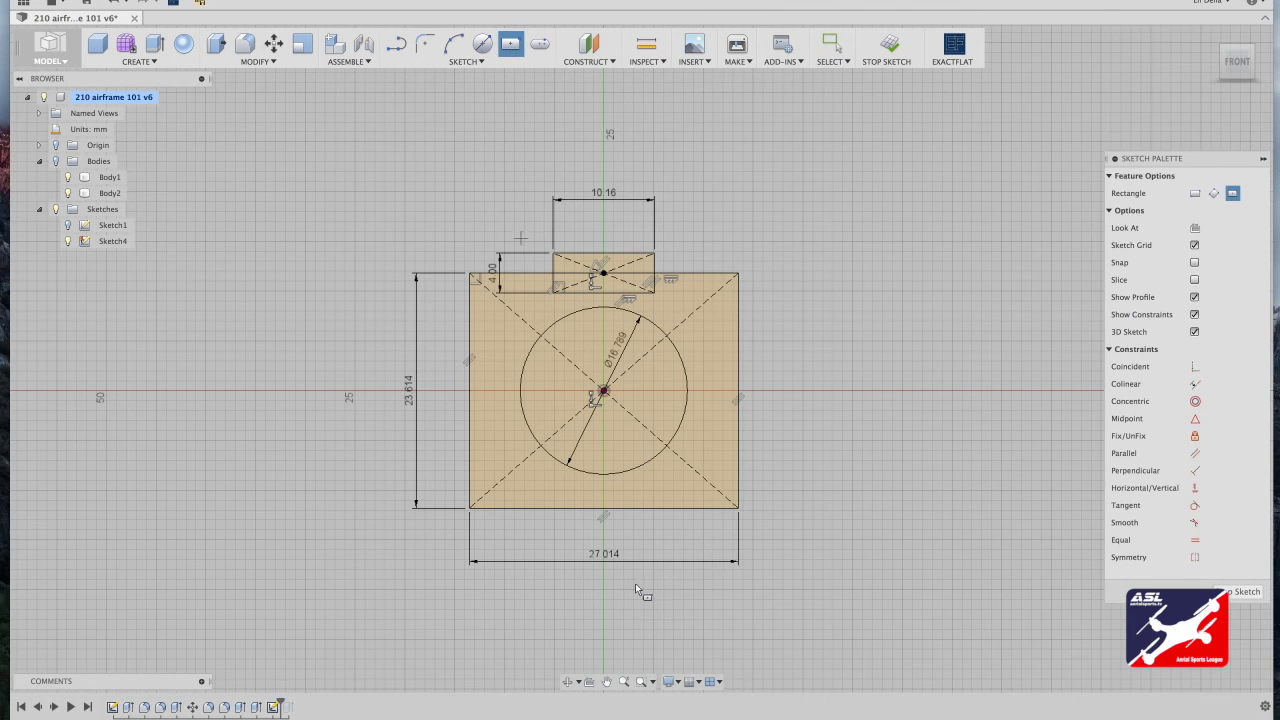
pyautogui.click(604, 507)
pyautogui.write('10.16')
pyautogui.press('Return')
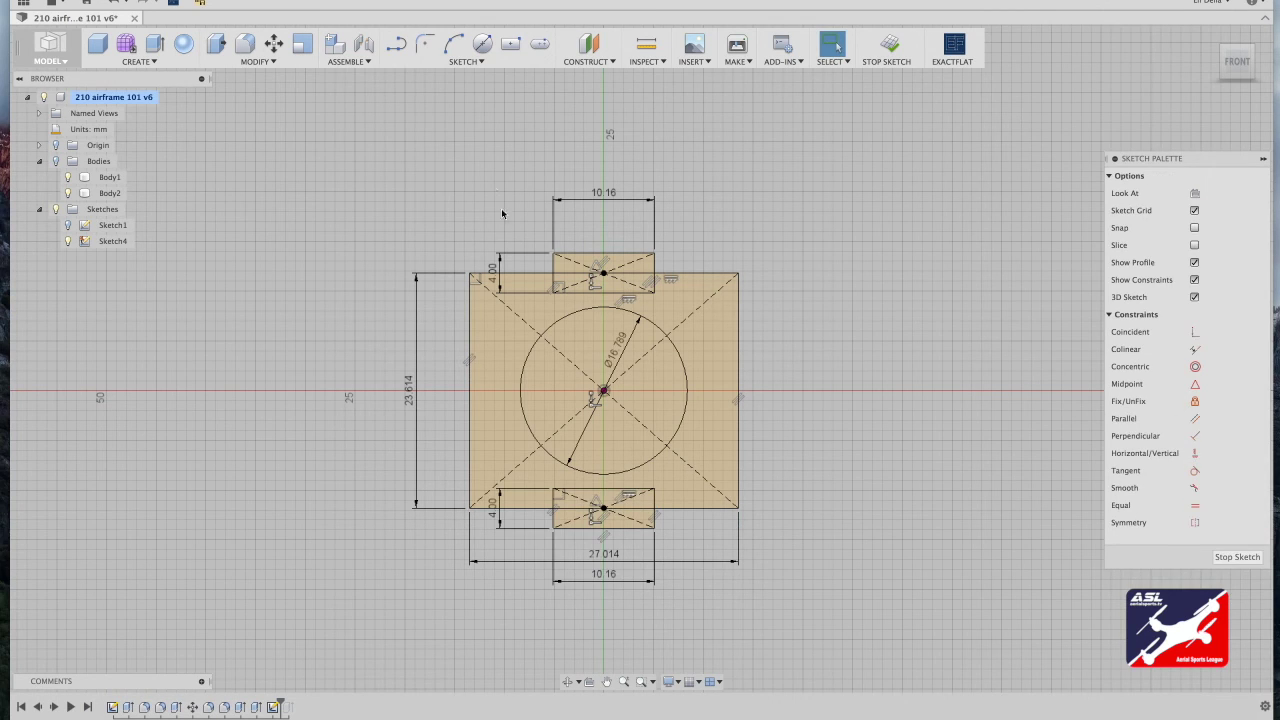
# Draw a two-point rectangle 3.58 mm wide and 2 mm high inside the large rectangle's upper right corner
pyautogui.click(467, 62)
pyautogui.moveTo(473, 101)
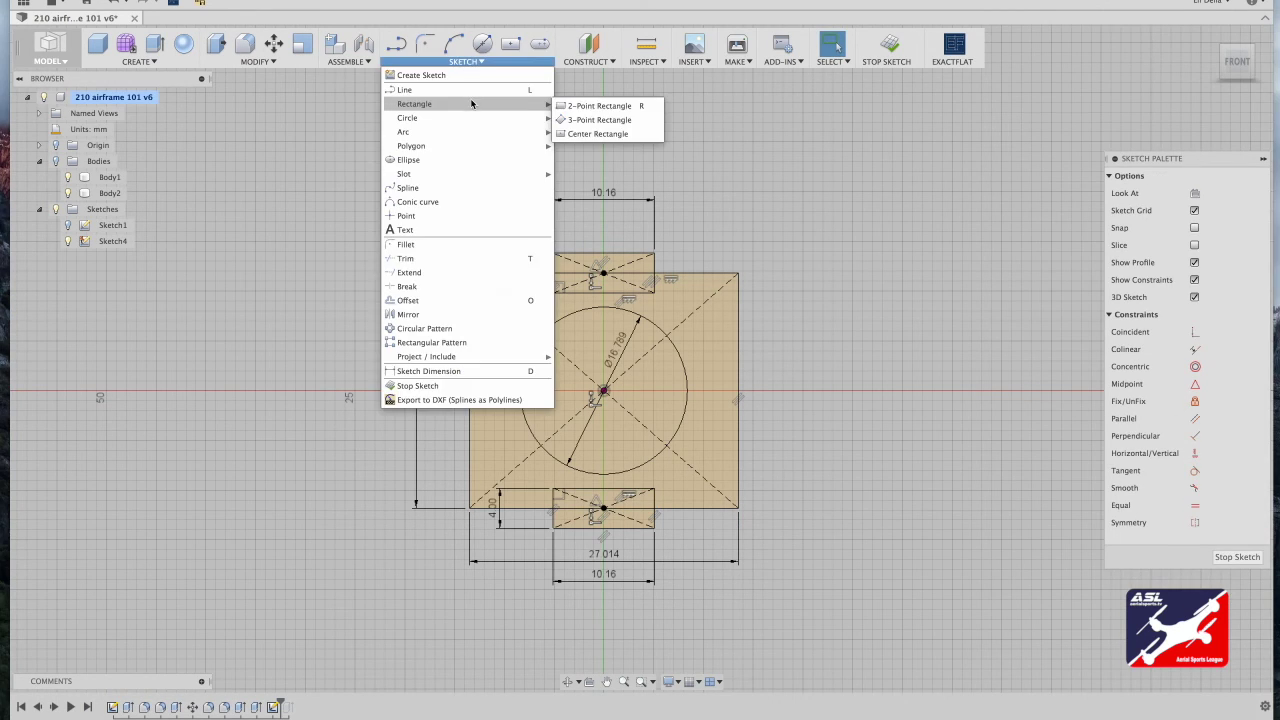
pyautogui.click(566, 106)
pyautogui.click(738, 272)
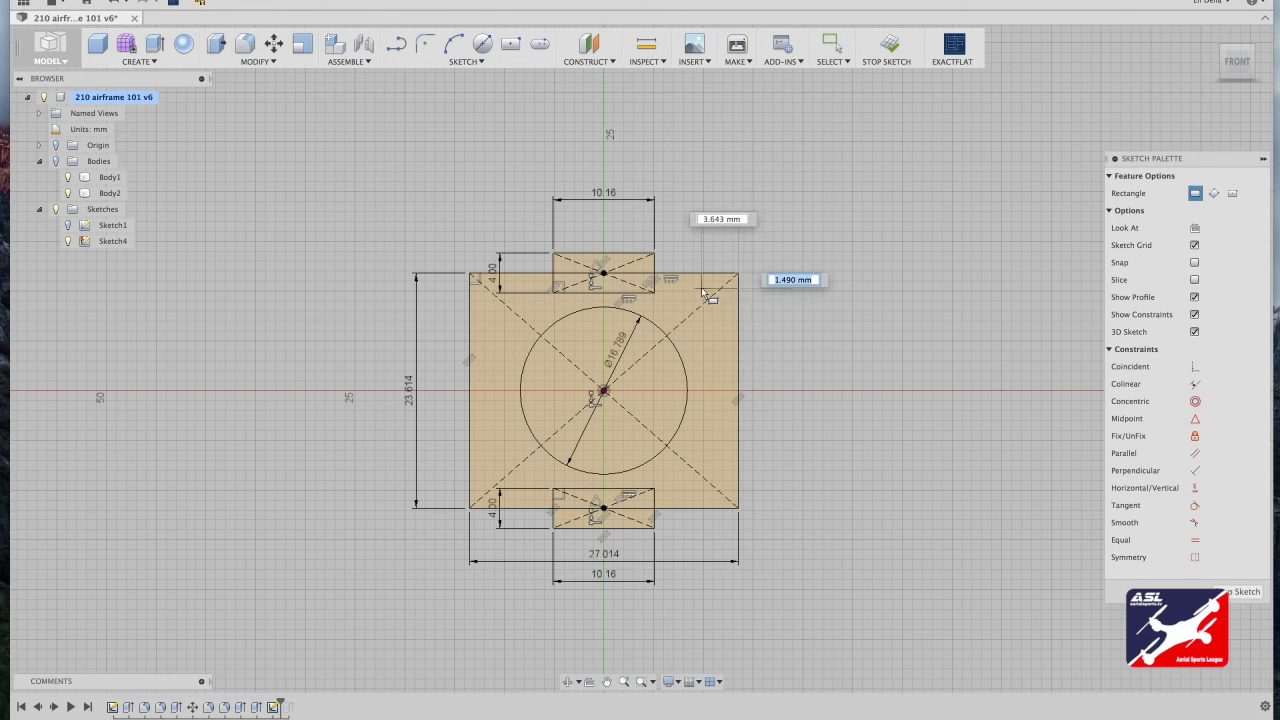
pyautogui.write('2')
pyautogui.press('Tab')
pyautogui.write('3.58')
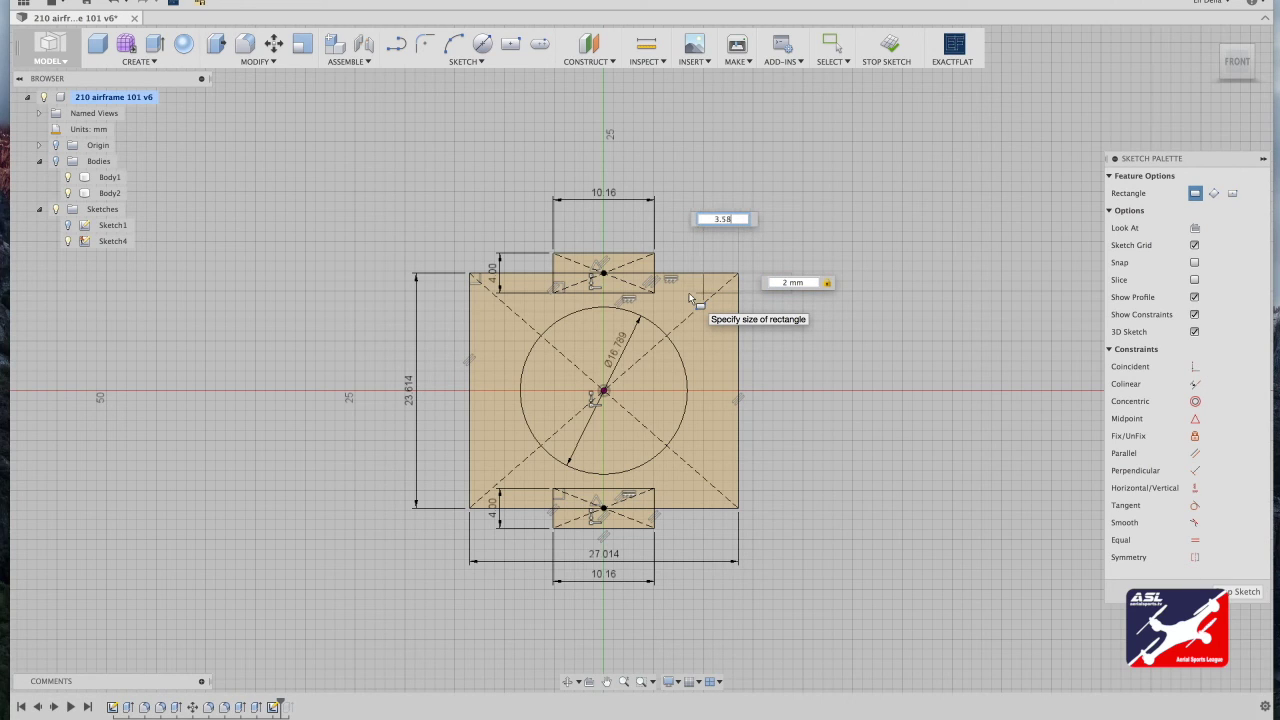
pyautogui.press('Return')
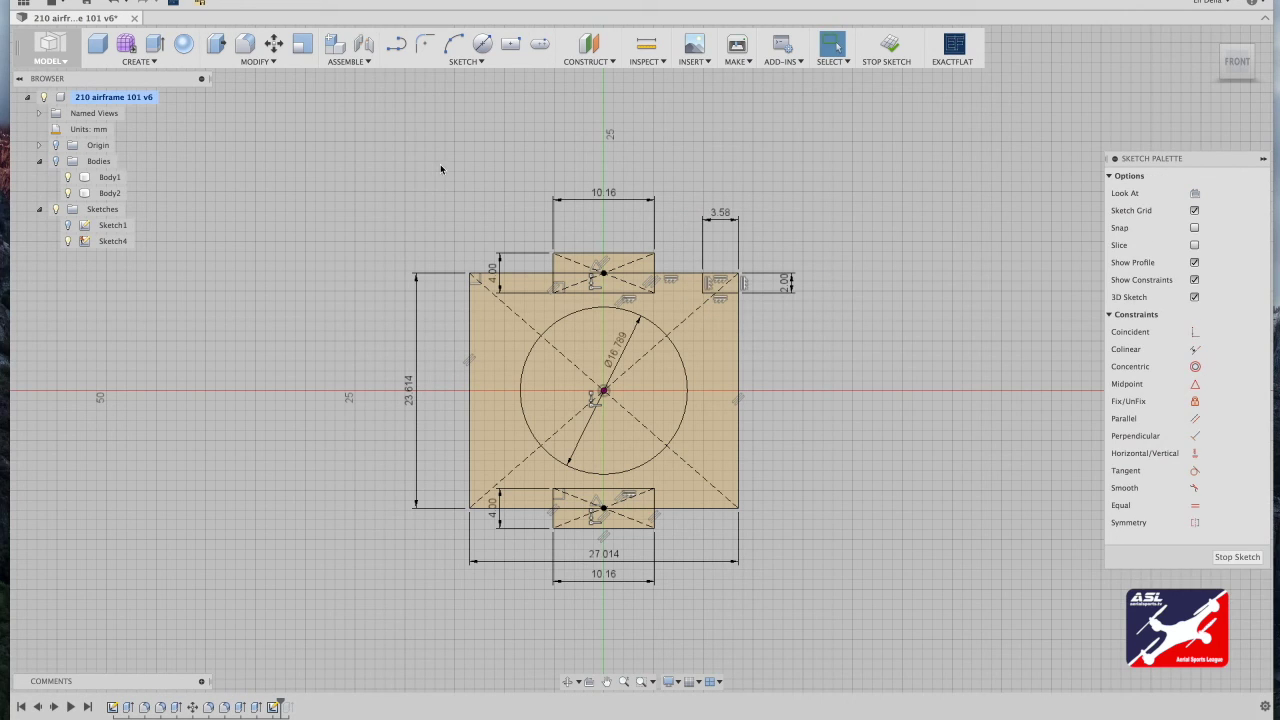
# Draw a two-point rectangle 3.58 mm wide and 2 mm high inside the large rectangle's upper left corner
pyautogui.click(466, 61)
pyautogui.moveTo(462, 108)
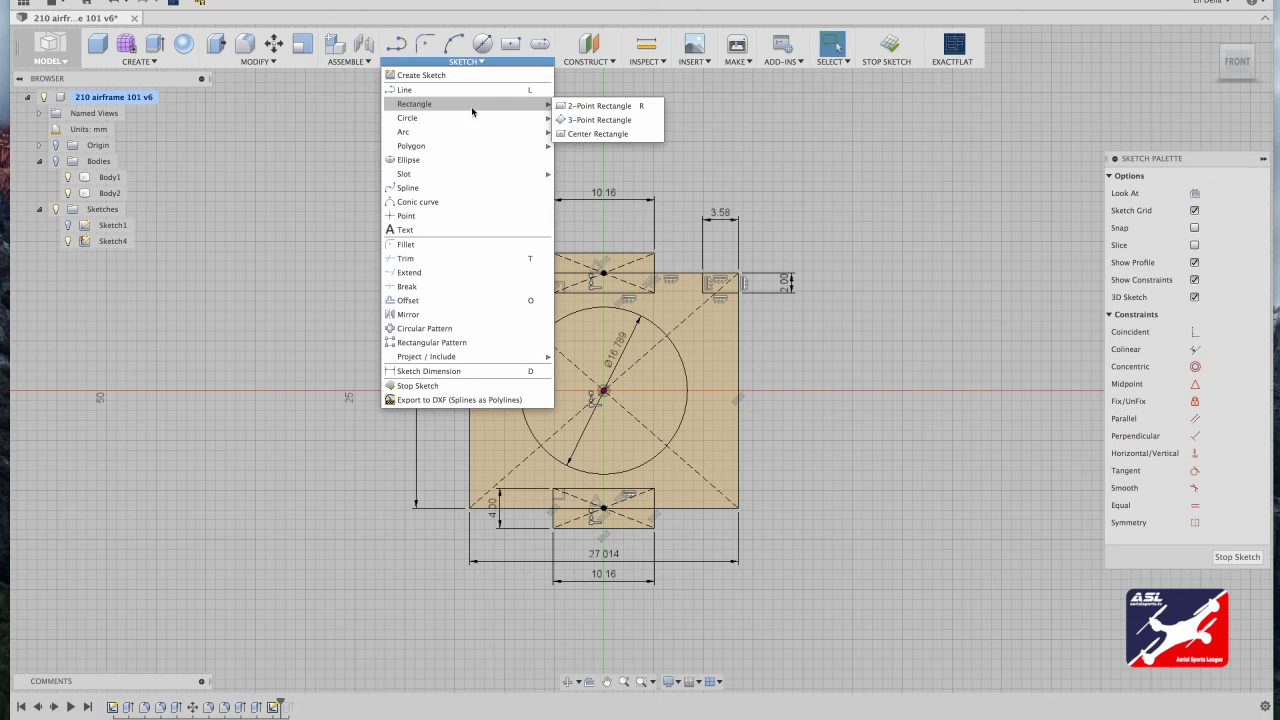
pyautogui.click(590, 106)
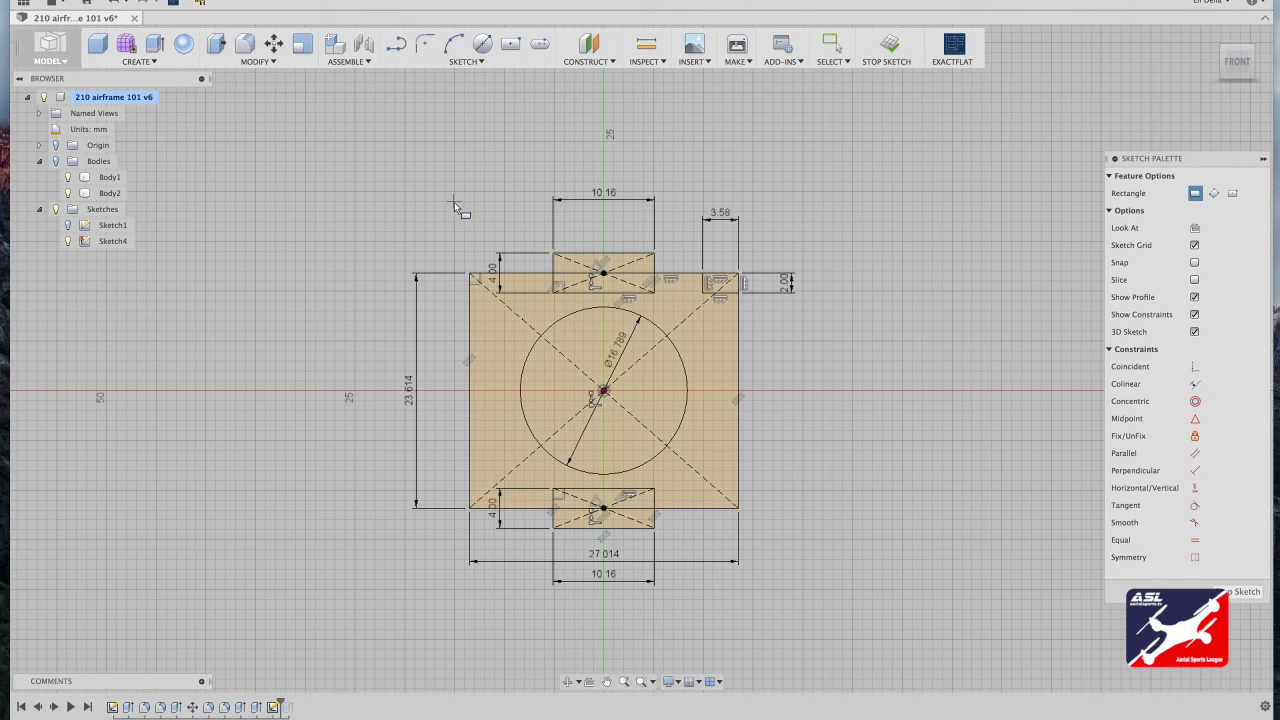
pyautogui.click(471, 275)
pyautogui.write('2')
pyautogui.press('Tab')
pyautogui.write('3.58')
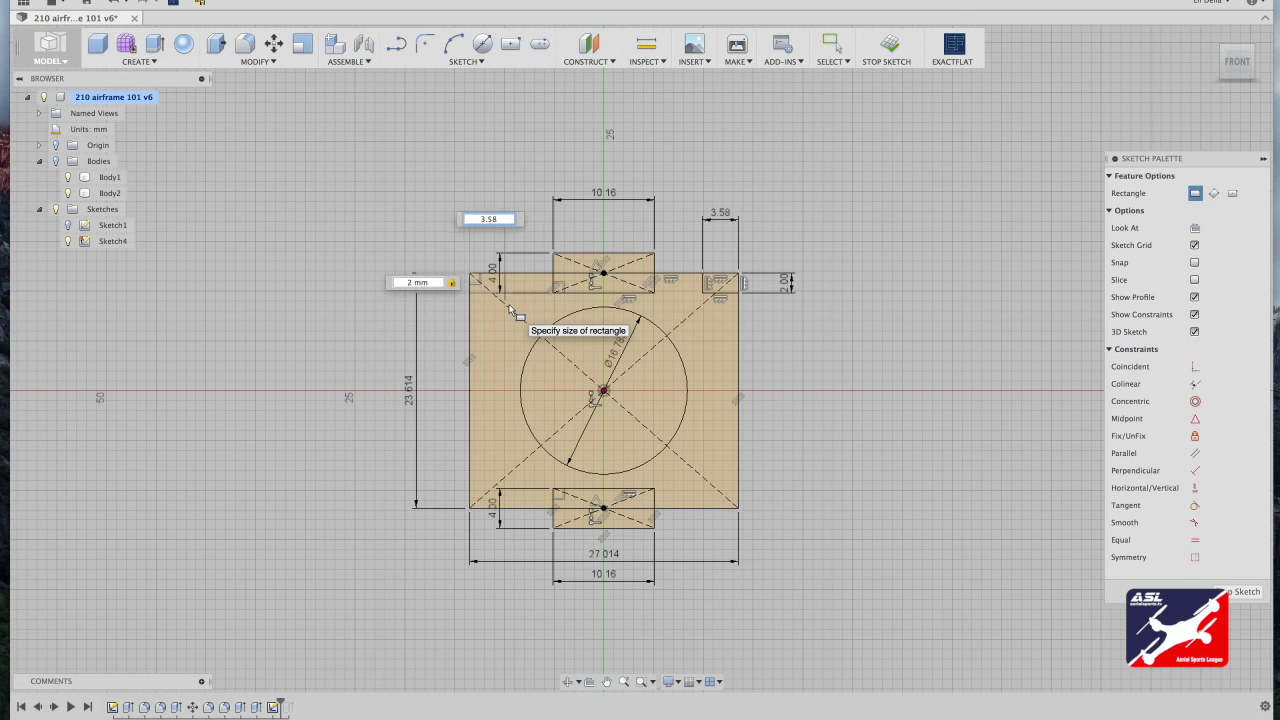
pyautogui.press('Return')
# Draw a two-point rectangle 3.58 mm wide and 2 mm high inside the large rectangle's lower left corner
pyautogui.click(481, 62)
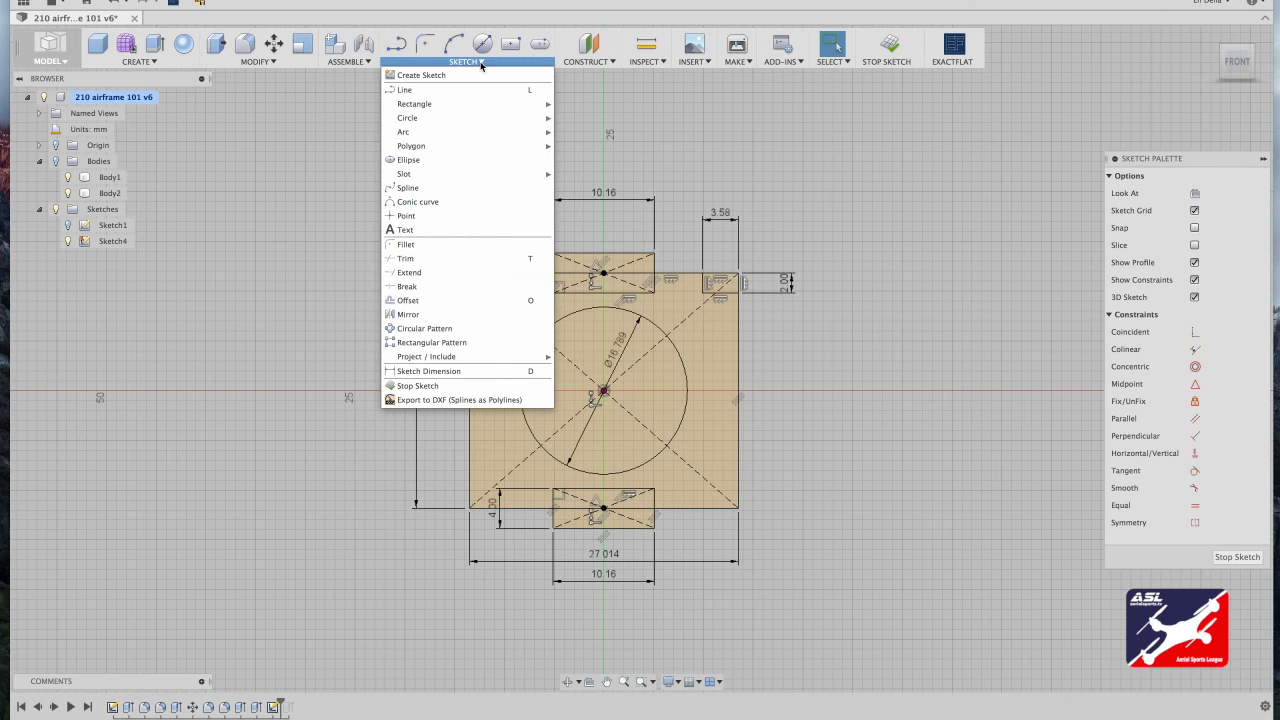
pyautogui.moveTo(496, 112)
pyautogui.click(561, 114)
pyautogui.scroll(2, 973, 670)
pyautogui.click(390, 481)
pyautogui.press('Tab')
pyautogui.write('2')
pyautogui.press('Tab')
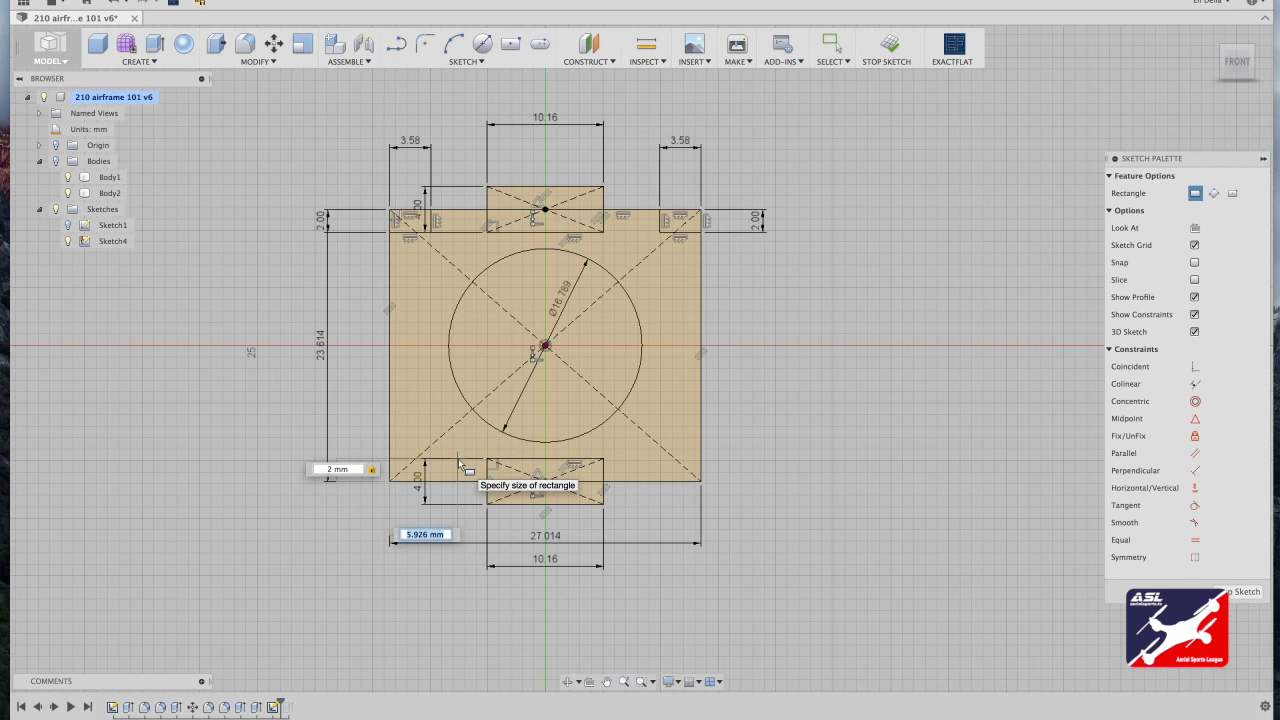
pyautogui.write('3.58')
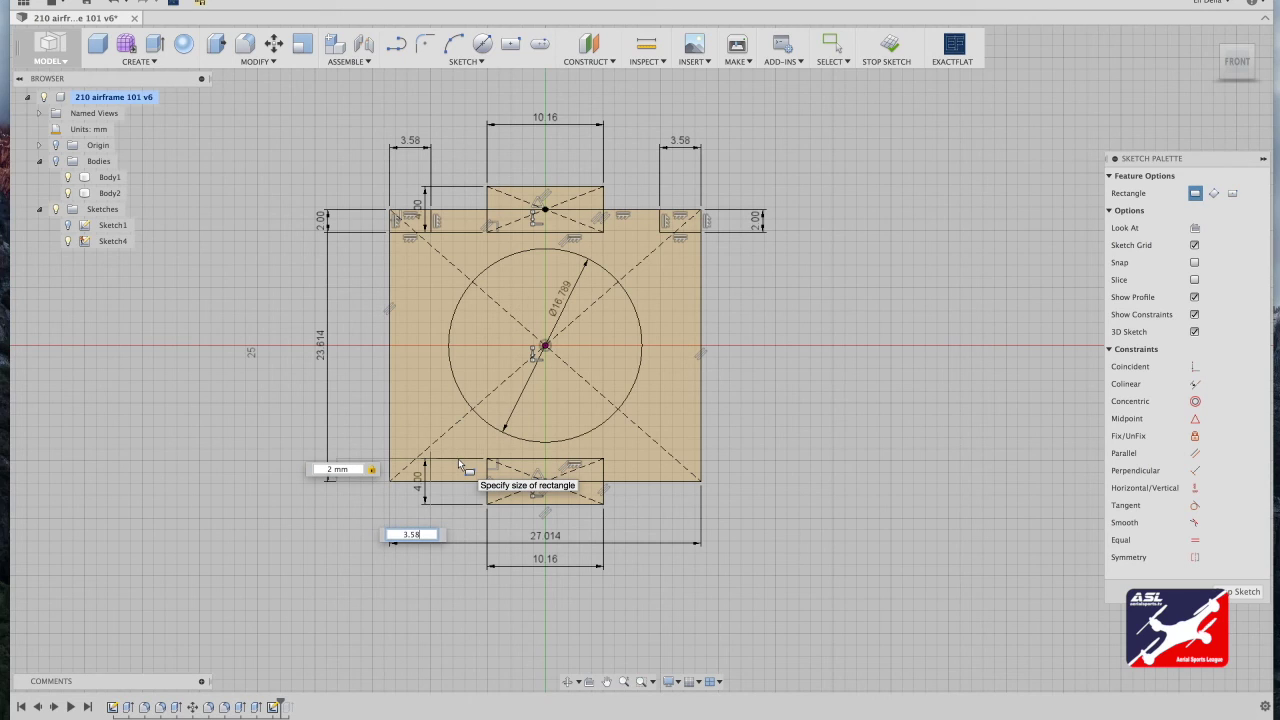
pyautogui.press('Return')
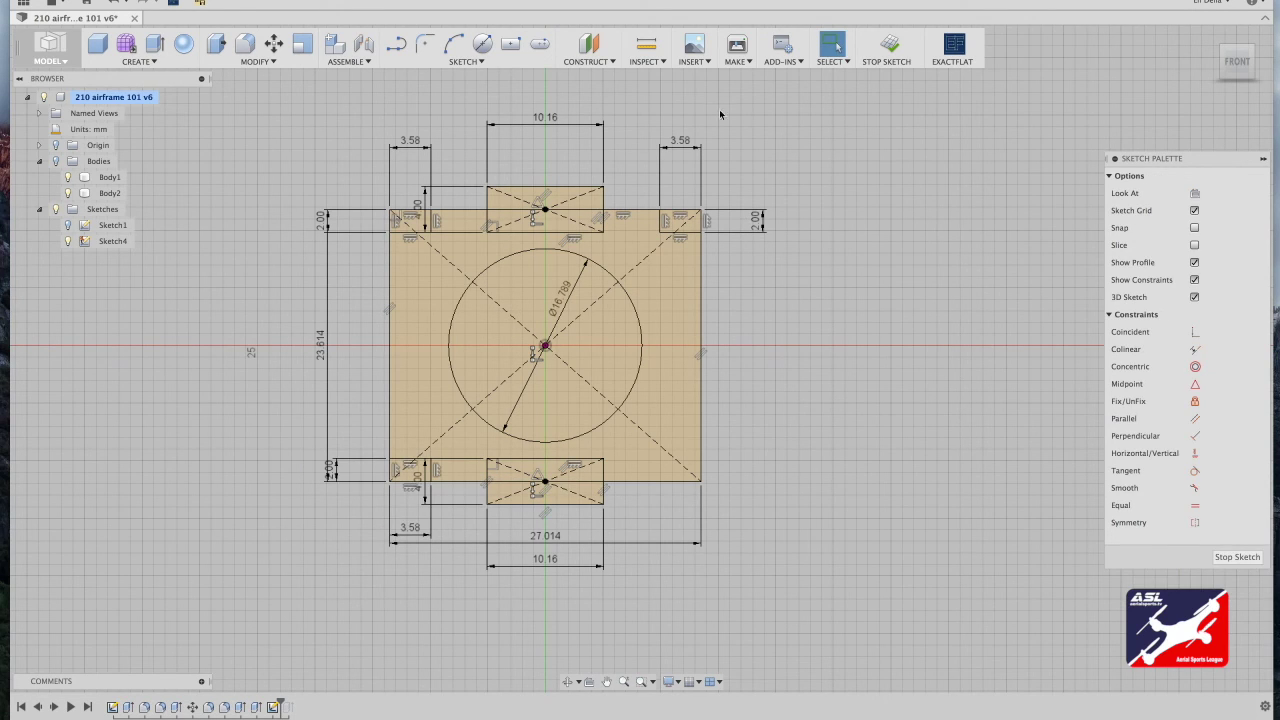
# Draw a two-point rectangle 3.58 mm wide and 2 mm high inside the large rectangle's lower right corner
pyautogui.click(465, 55)
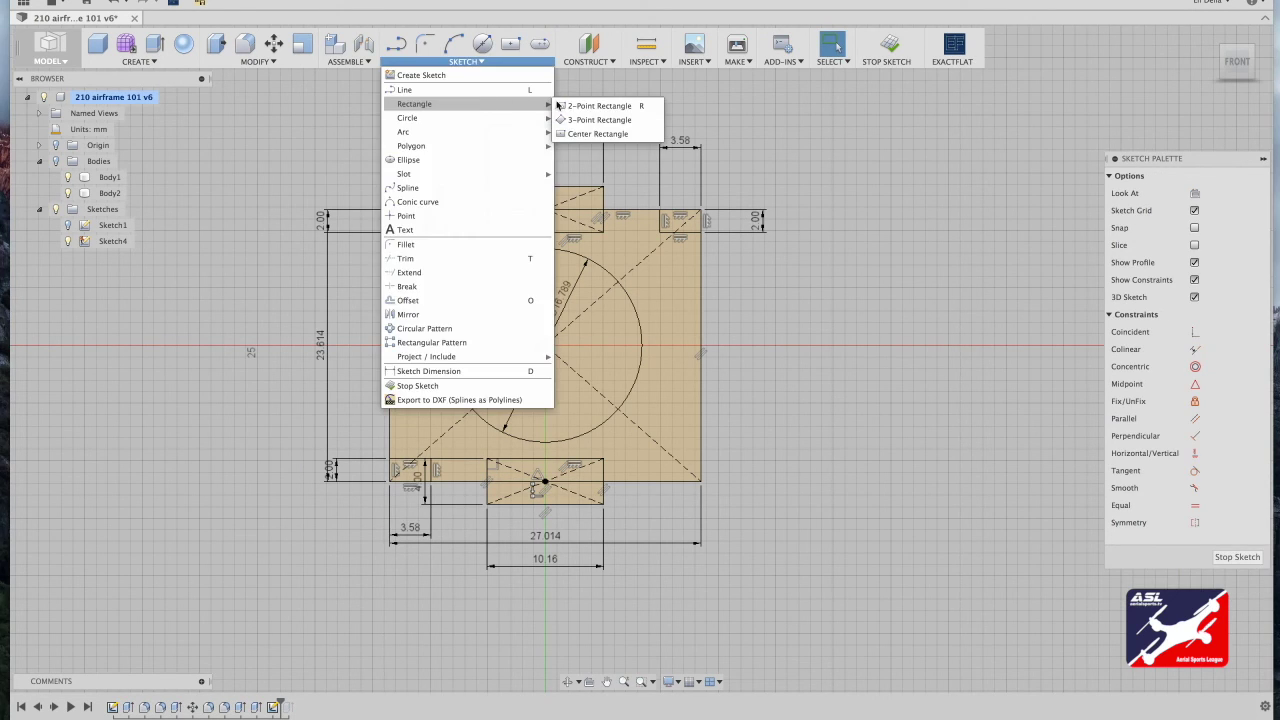
pyautogui.click(595, 105)
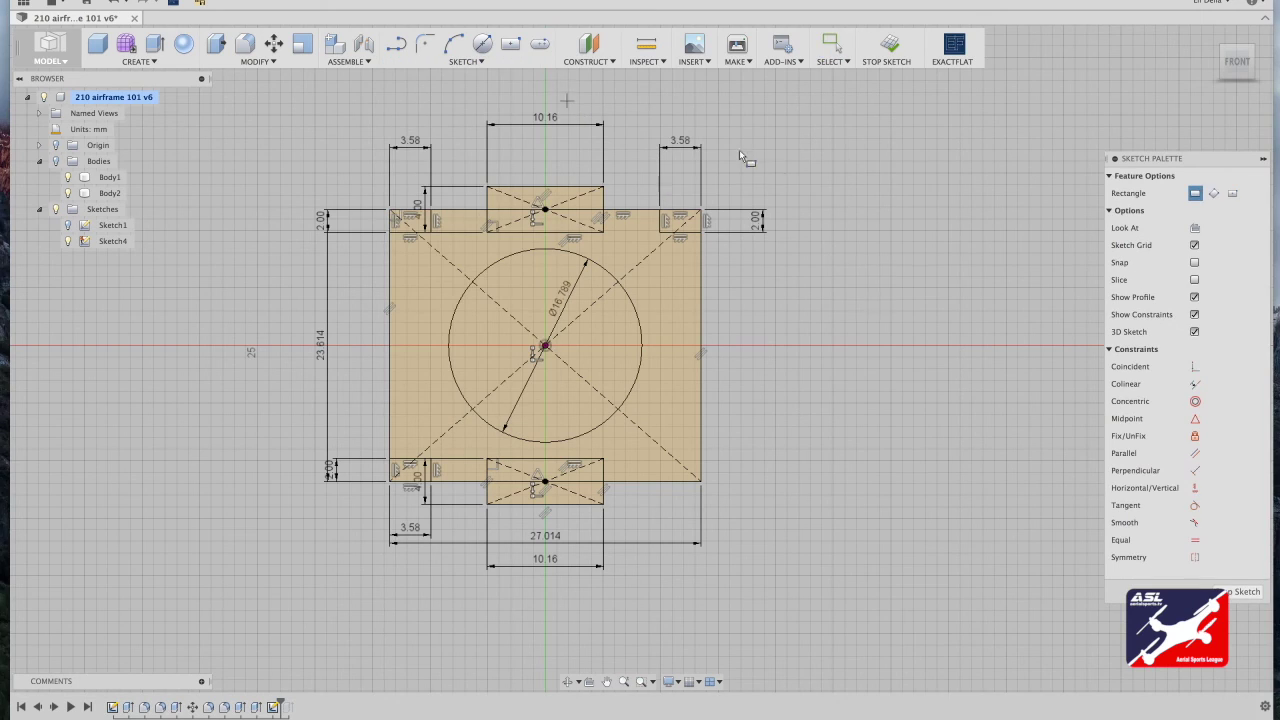
pyautogui.click(700, 482)
pyautogui.write('2')
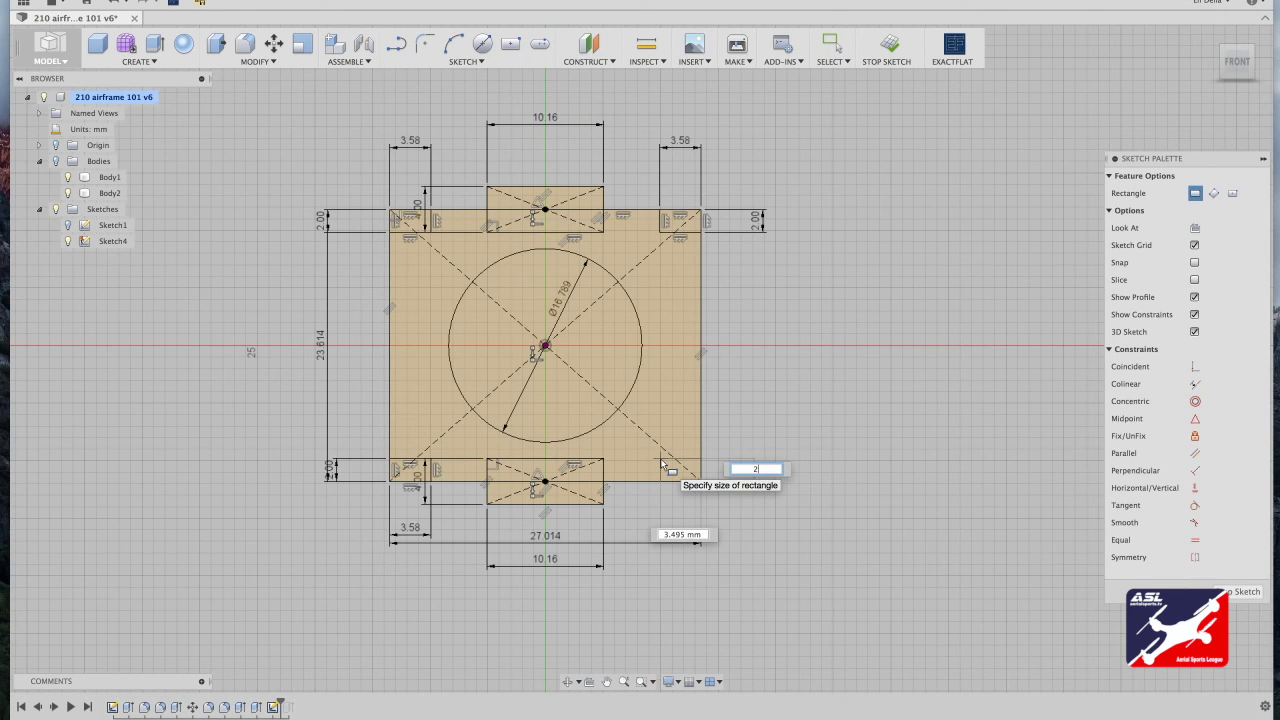
pyautogui.press('Tab')
pyautogui.write('3.58')
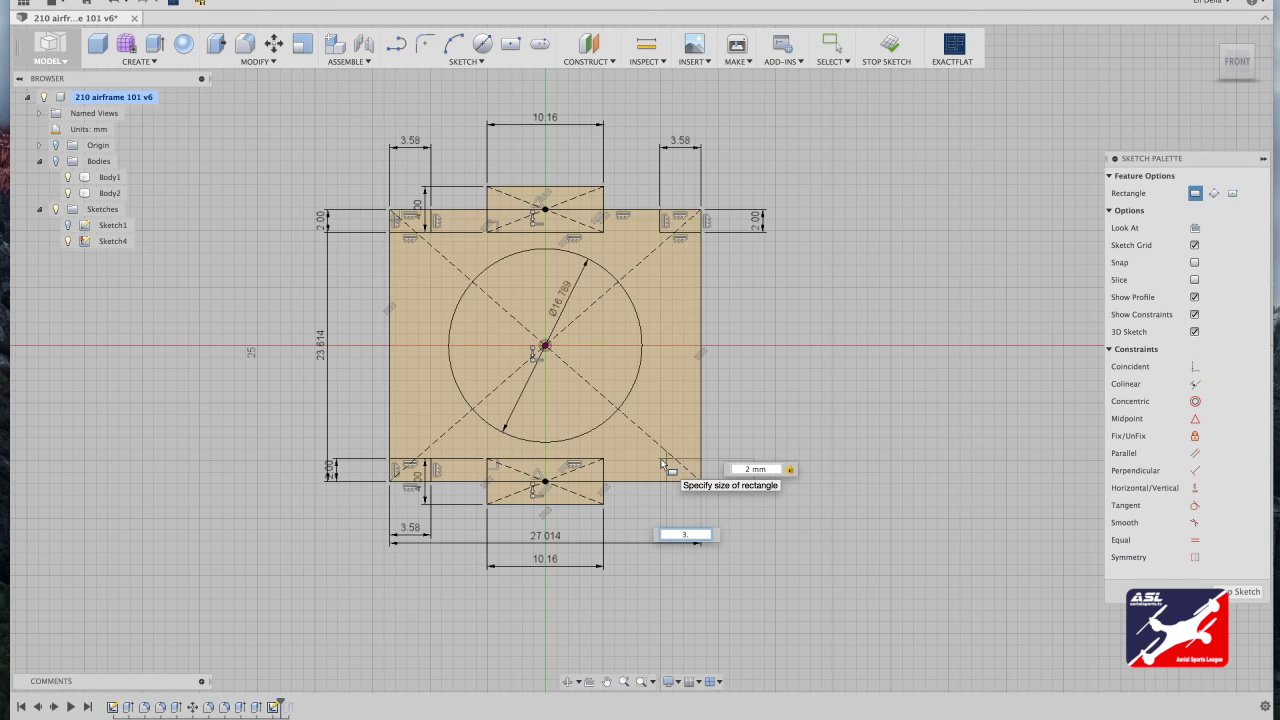
pyautogui.press('Return')
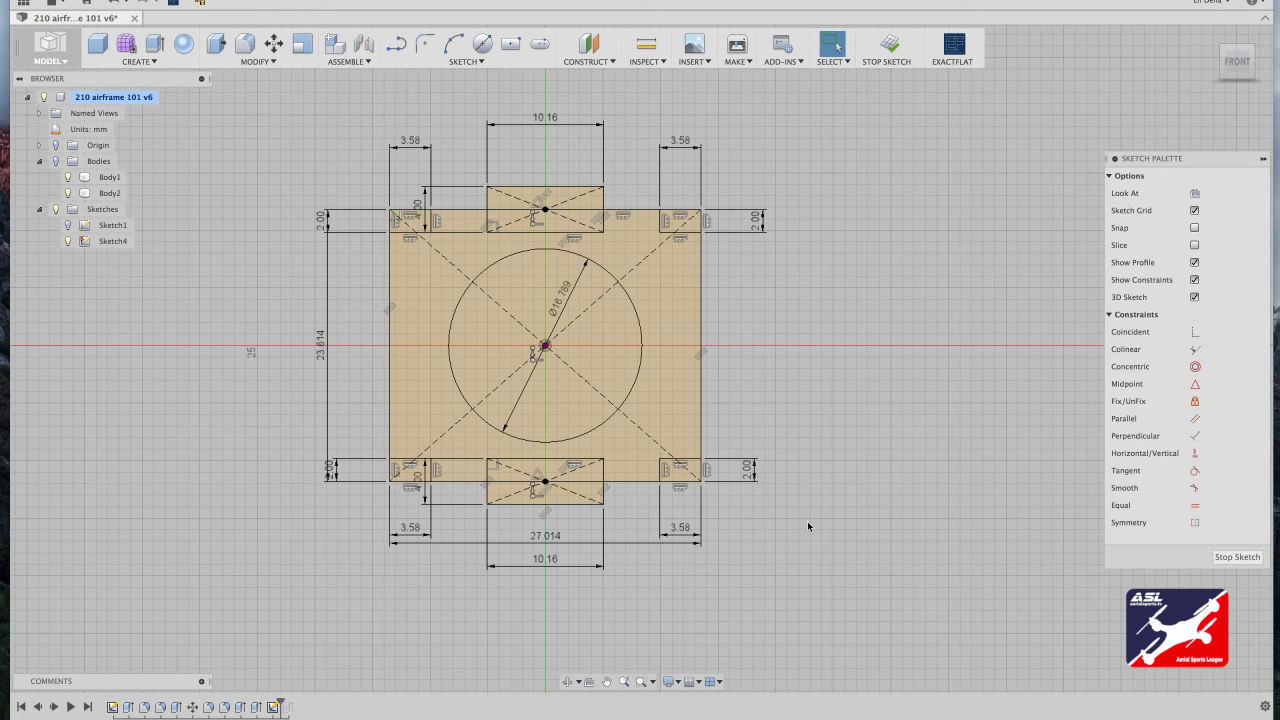
# Draw a center rectangle 3 mm wide and about 10.6 mm high on the midpoint of the large rectangle's upper edge
pyautogui.click(510, 46)
pyautogui.click(545, 211)
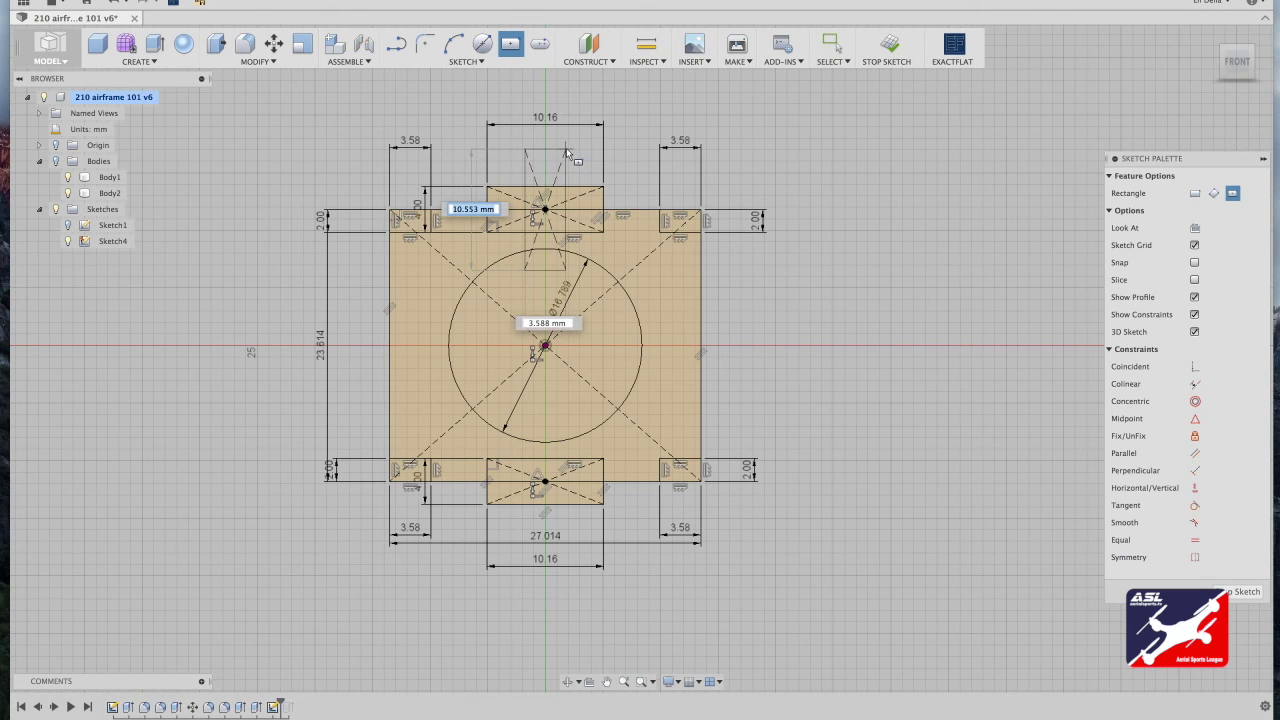
pyautogui.press('Tab')
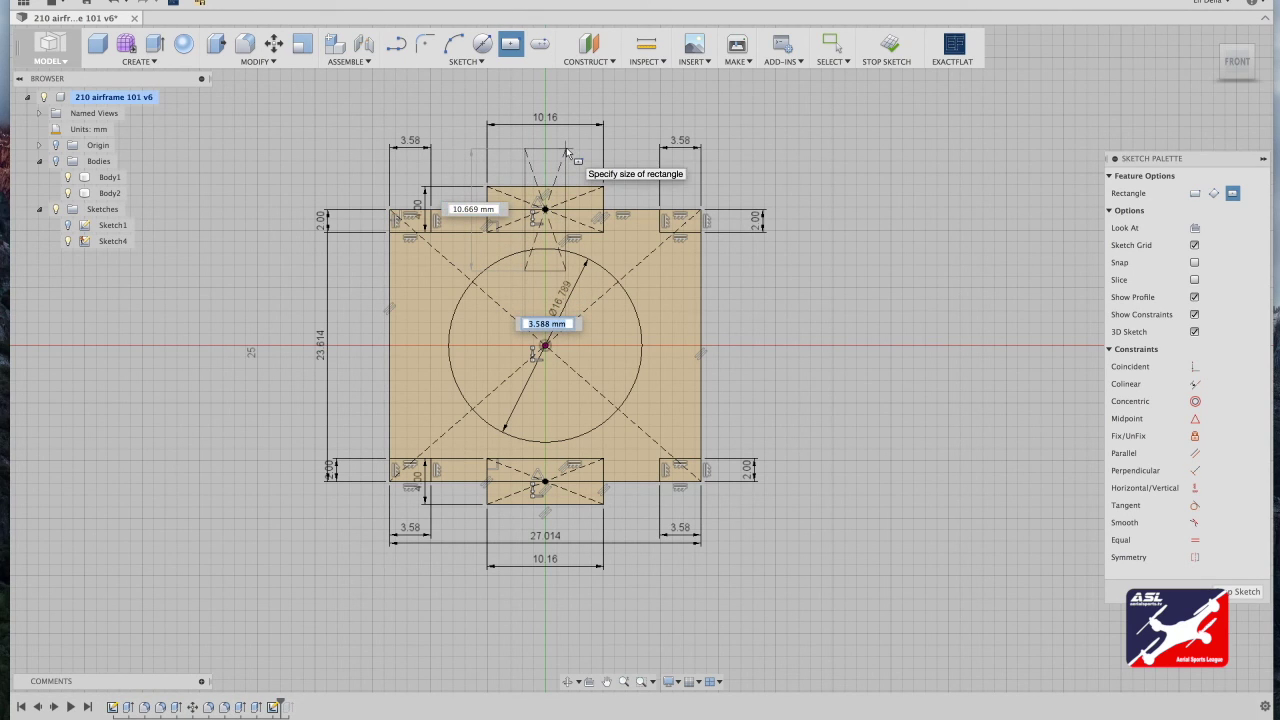
pyautogui.write('3')
pyautogui.press('Return')
pyautogui.press('Escape')
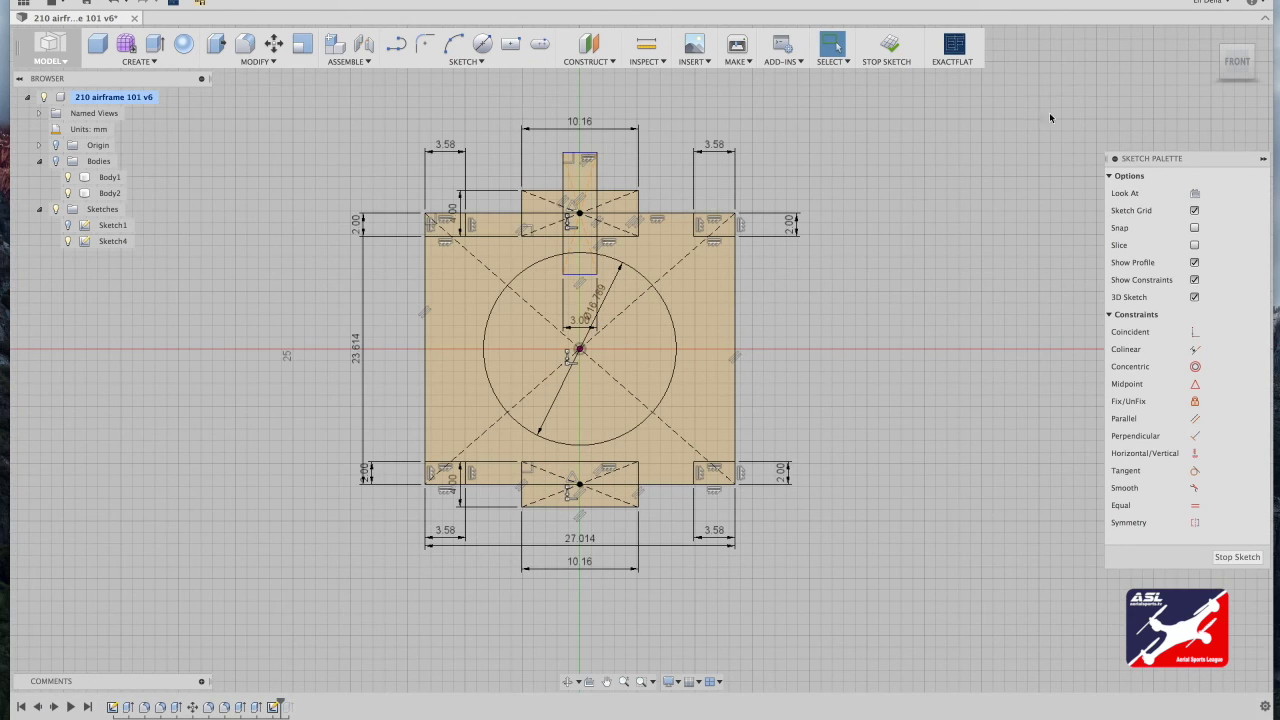
# Turn the Bodies folder's visibility back on to compare the sketch with the frame plates, and finish the sketch
pyautogui.click(1238, 66)
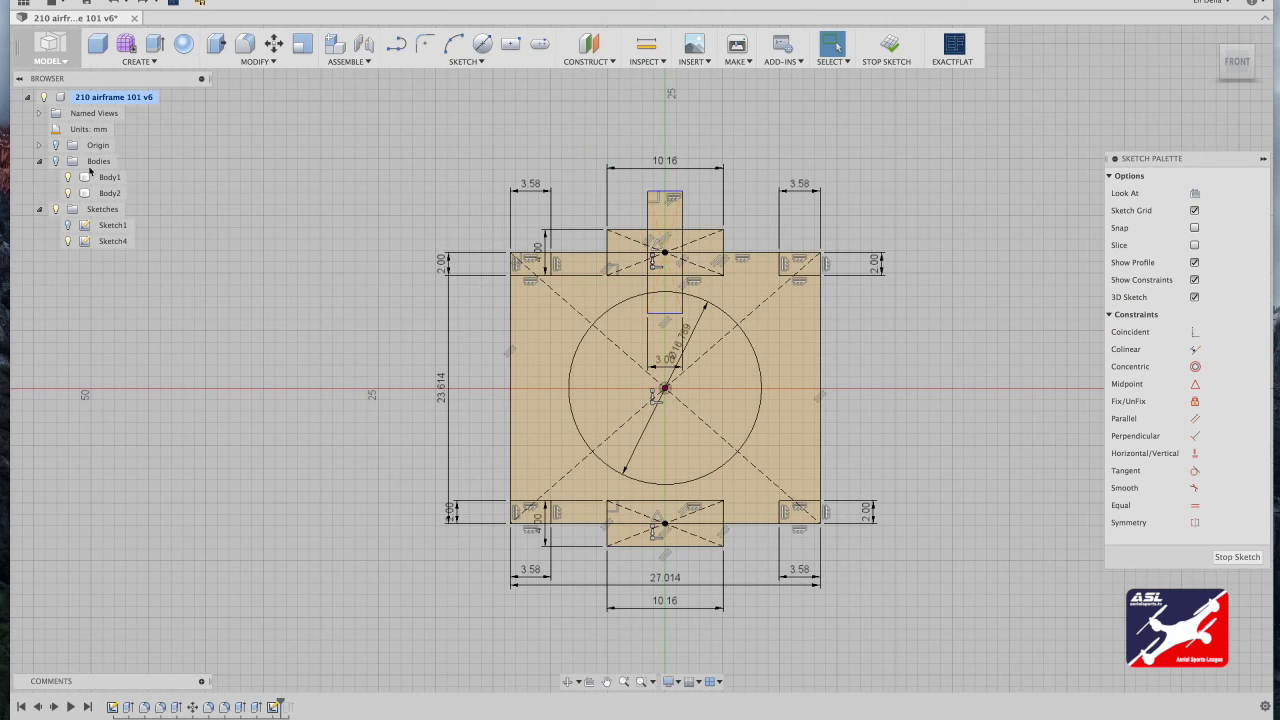
pyautogui.click(57, 162)
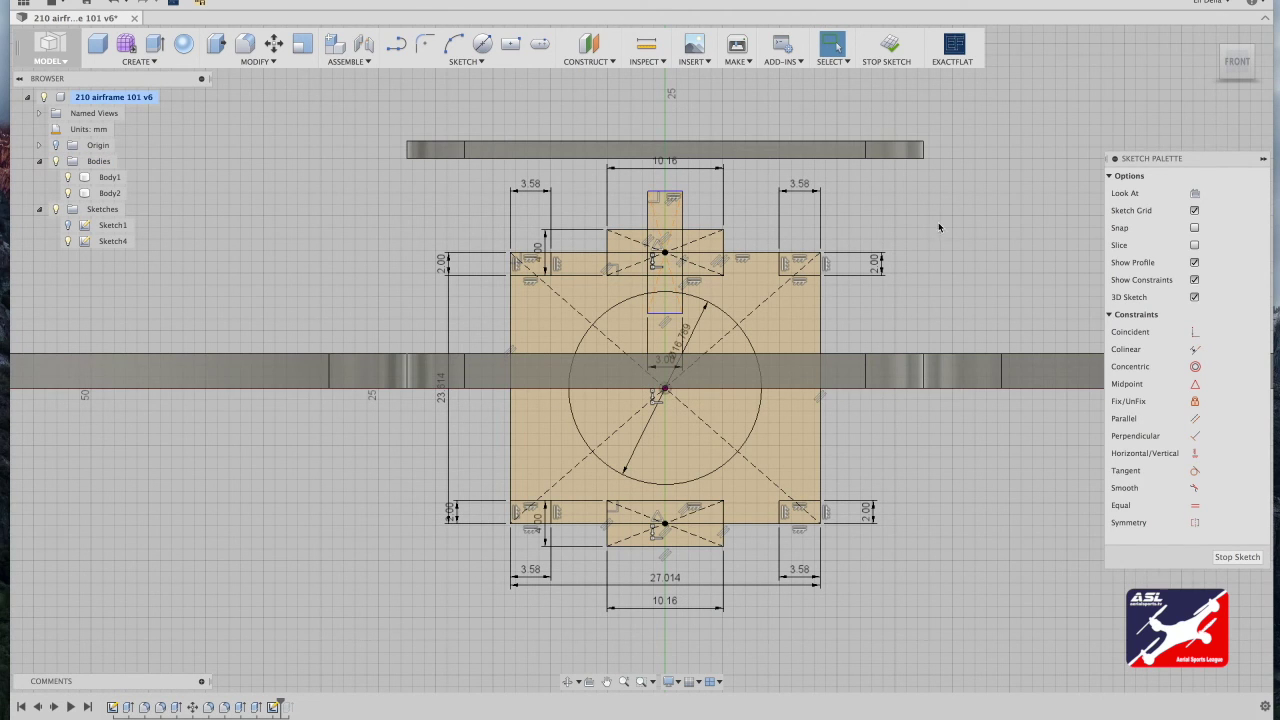
pyautogui.moveTo(959, 236); pyautogui.dragTo(946, 199, button='middle')
pyautogui.click(887, 50)
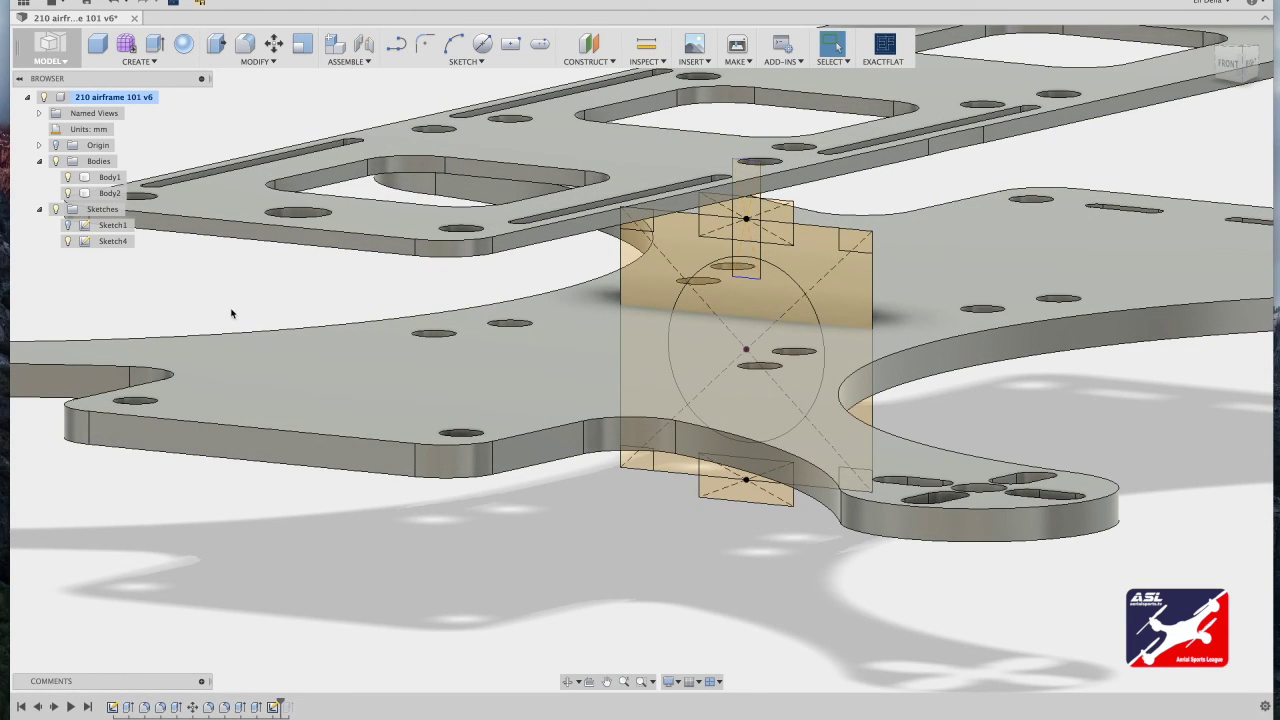
# Hide the top plate and main body individually so only the new part's sketch is displayed
pyautogui.click(69, 181)
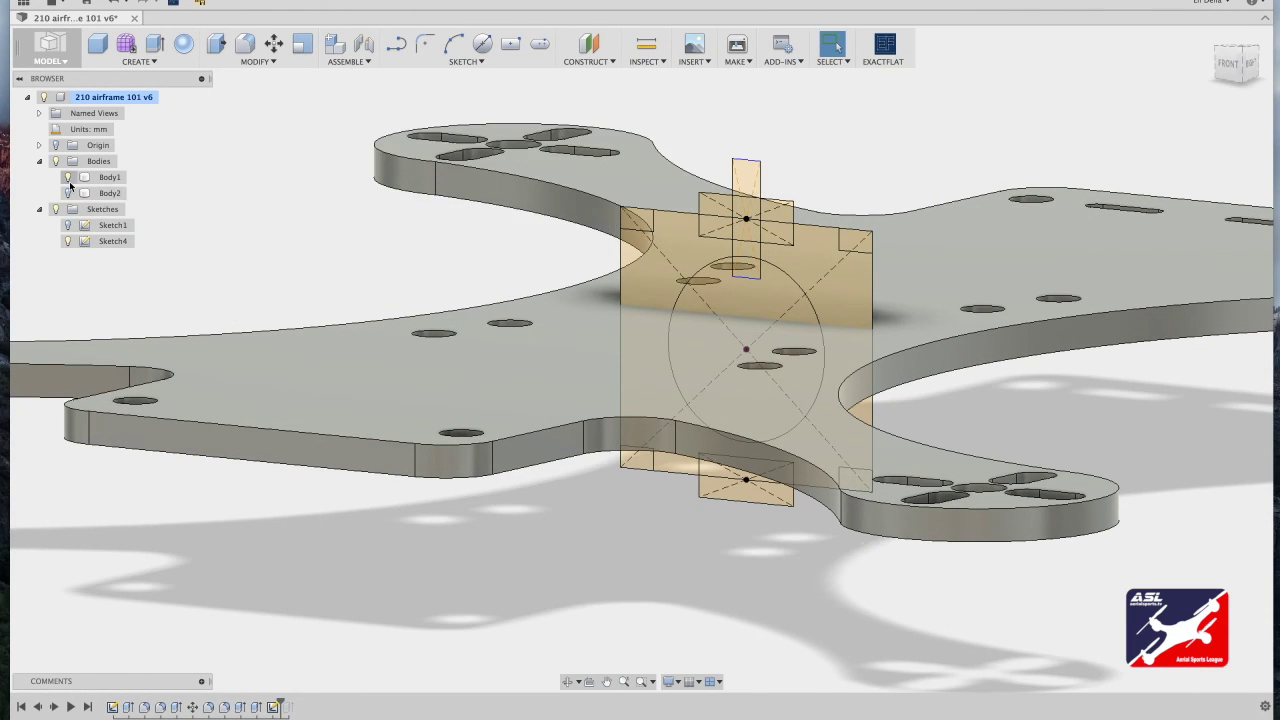
pyautogui.click(68, 178)
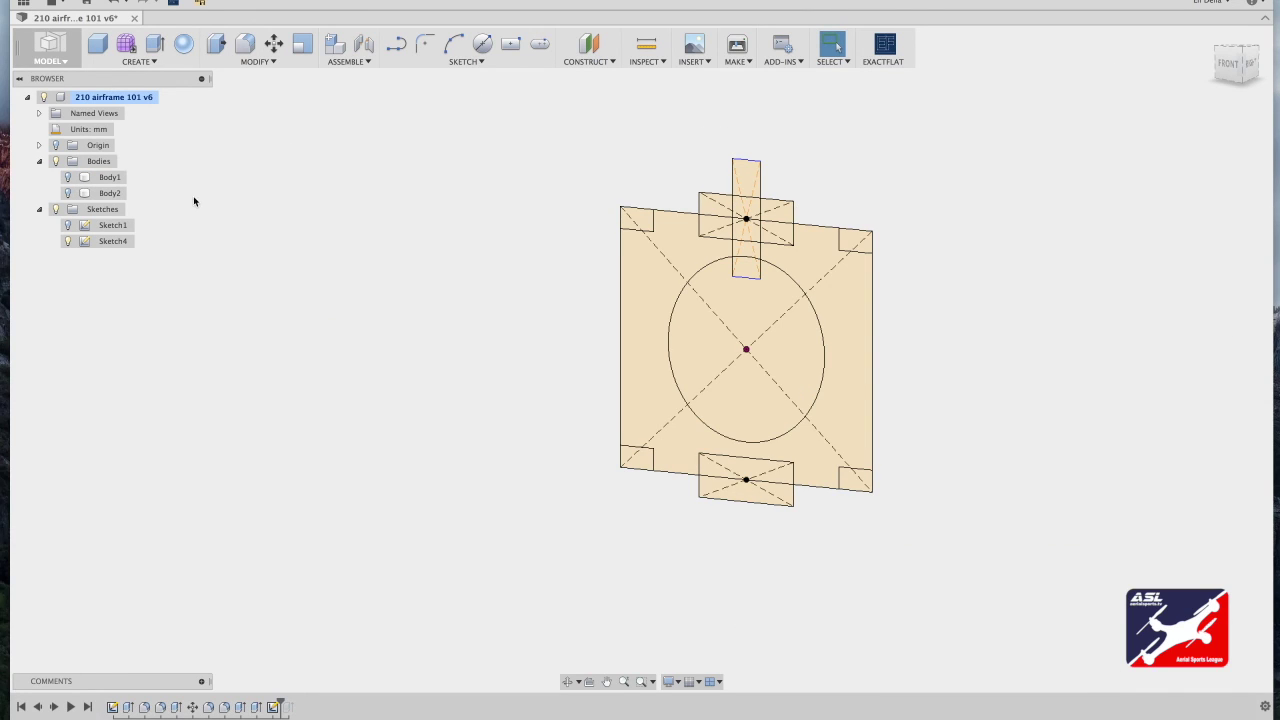